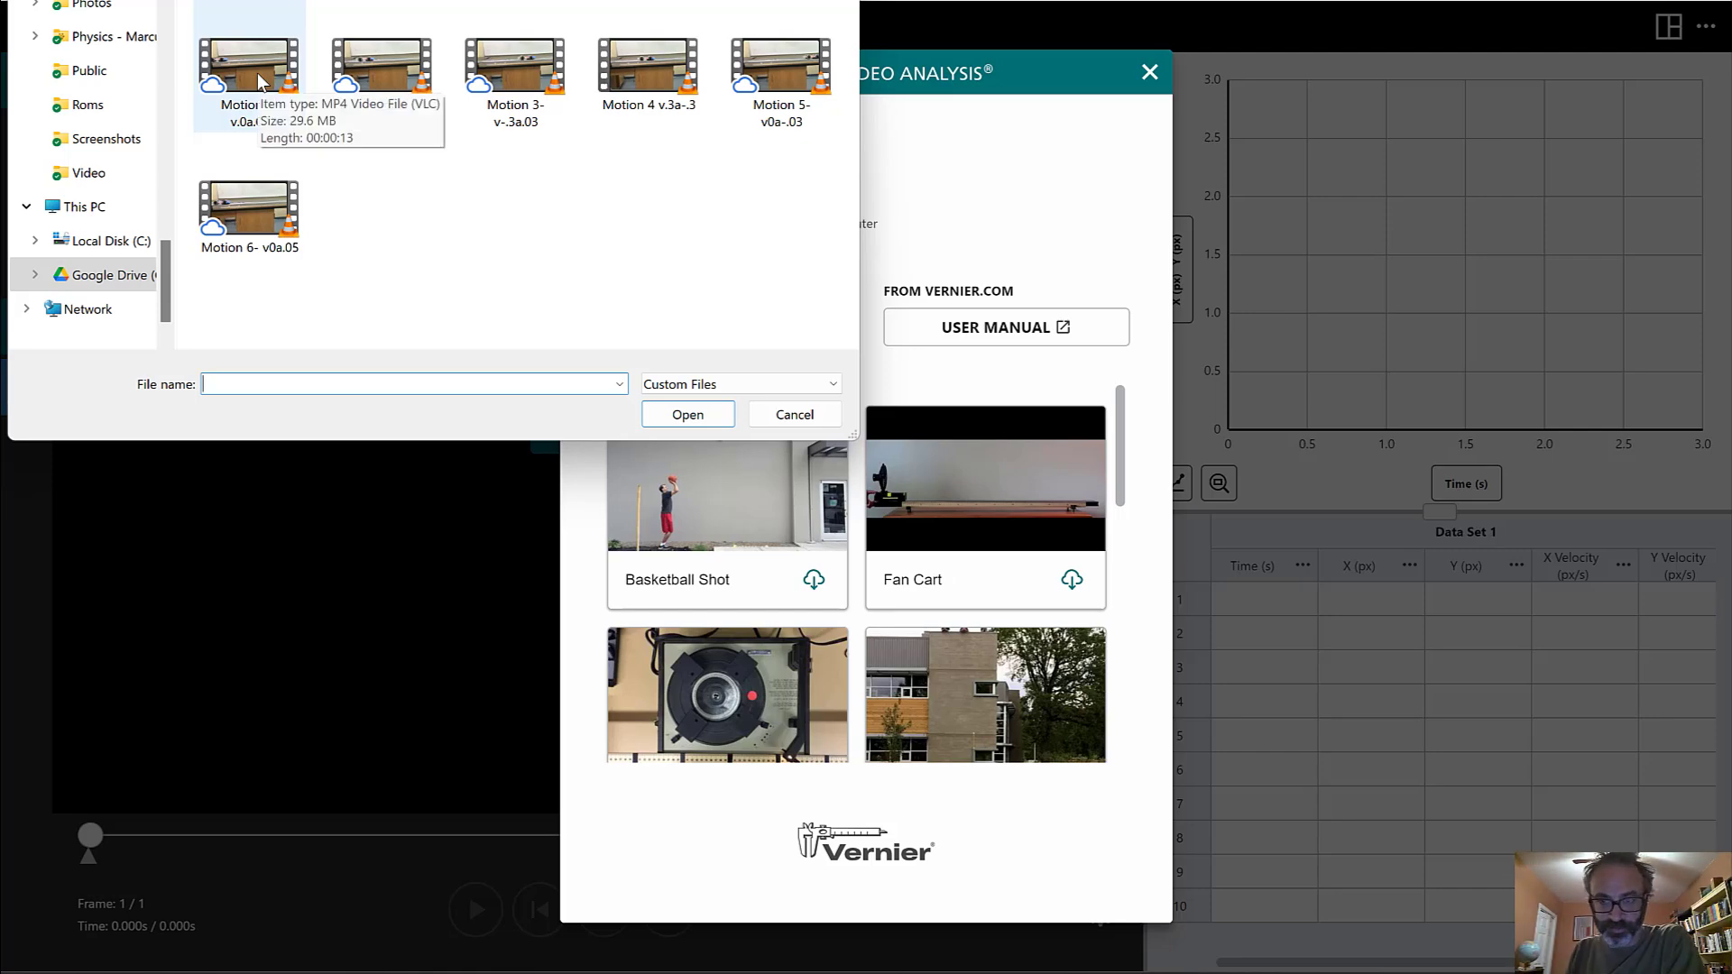
- Open the first Motion video in the folder, preview the cart's run, and return the playhead to frame 107
double_click(233, 68)
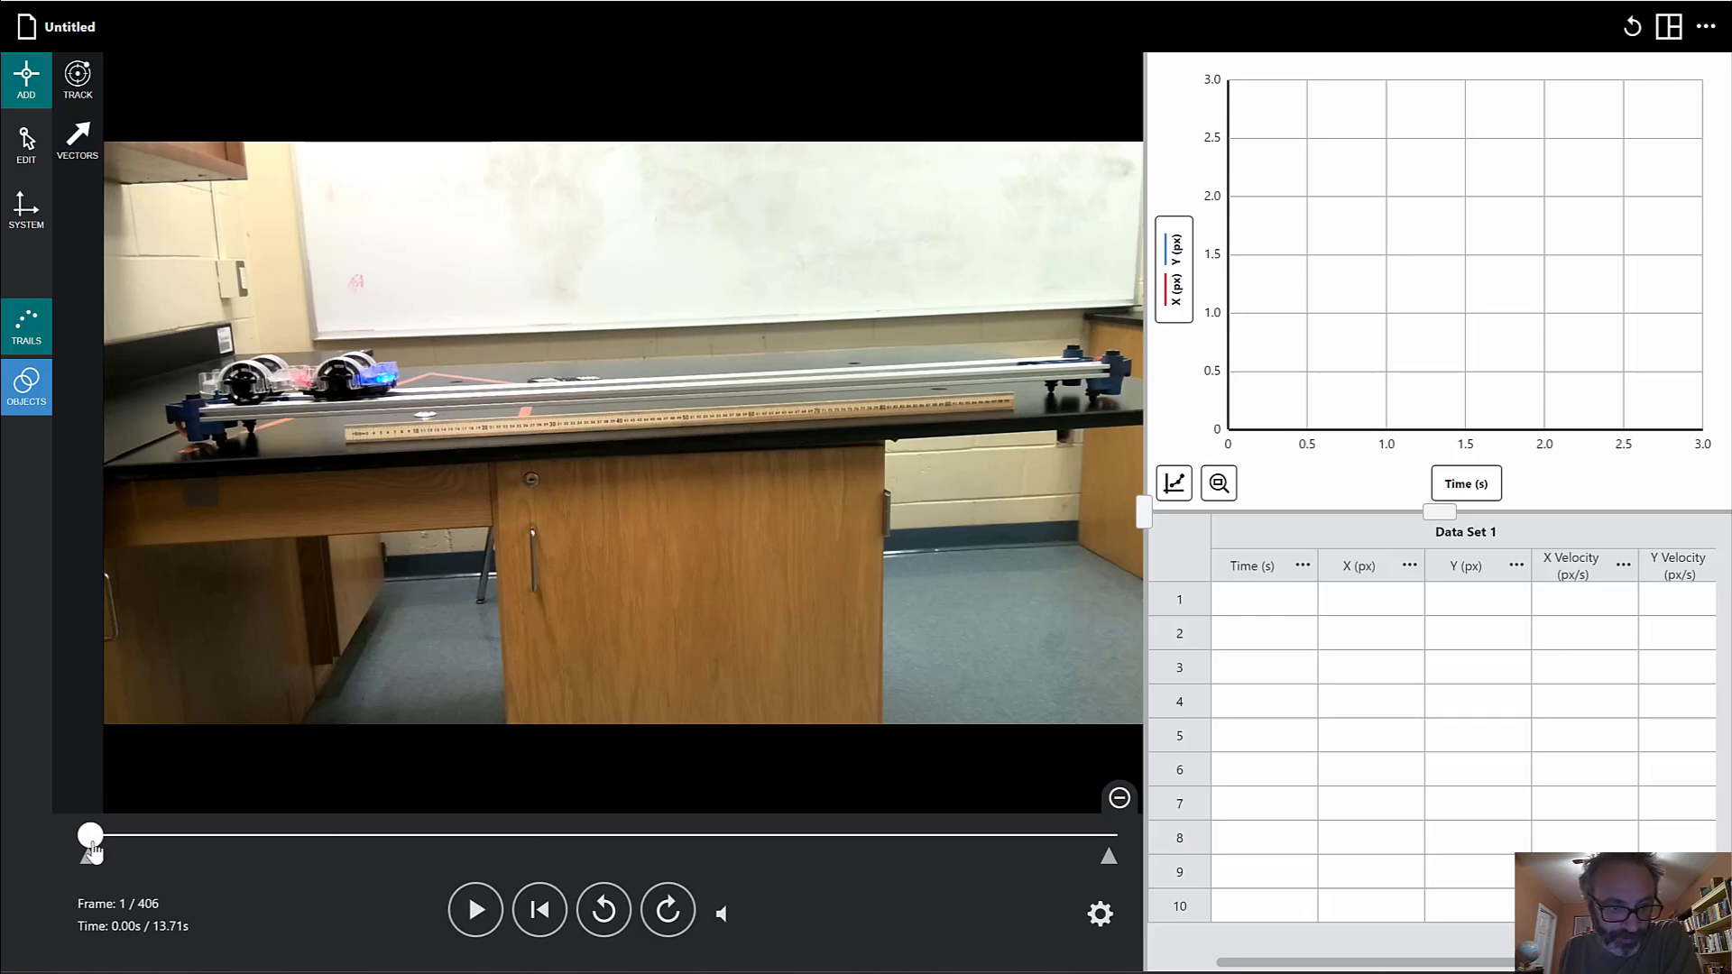
left_click_drag(91, 850, 501, 887)
left_click(476, 910)
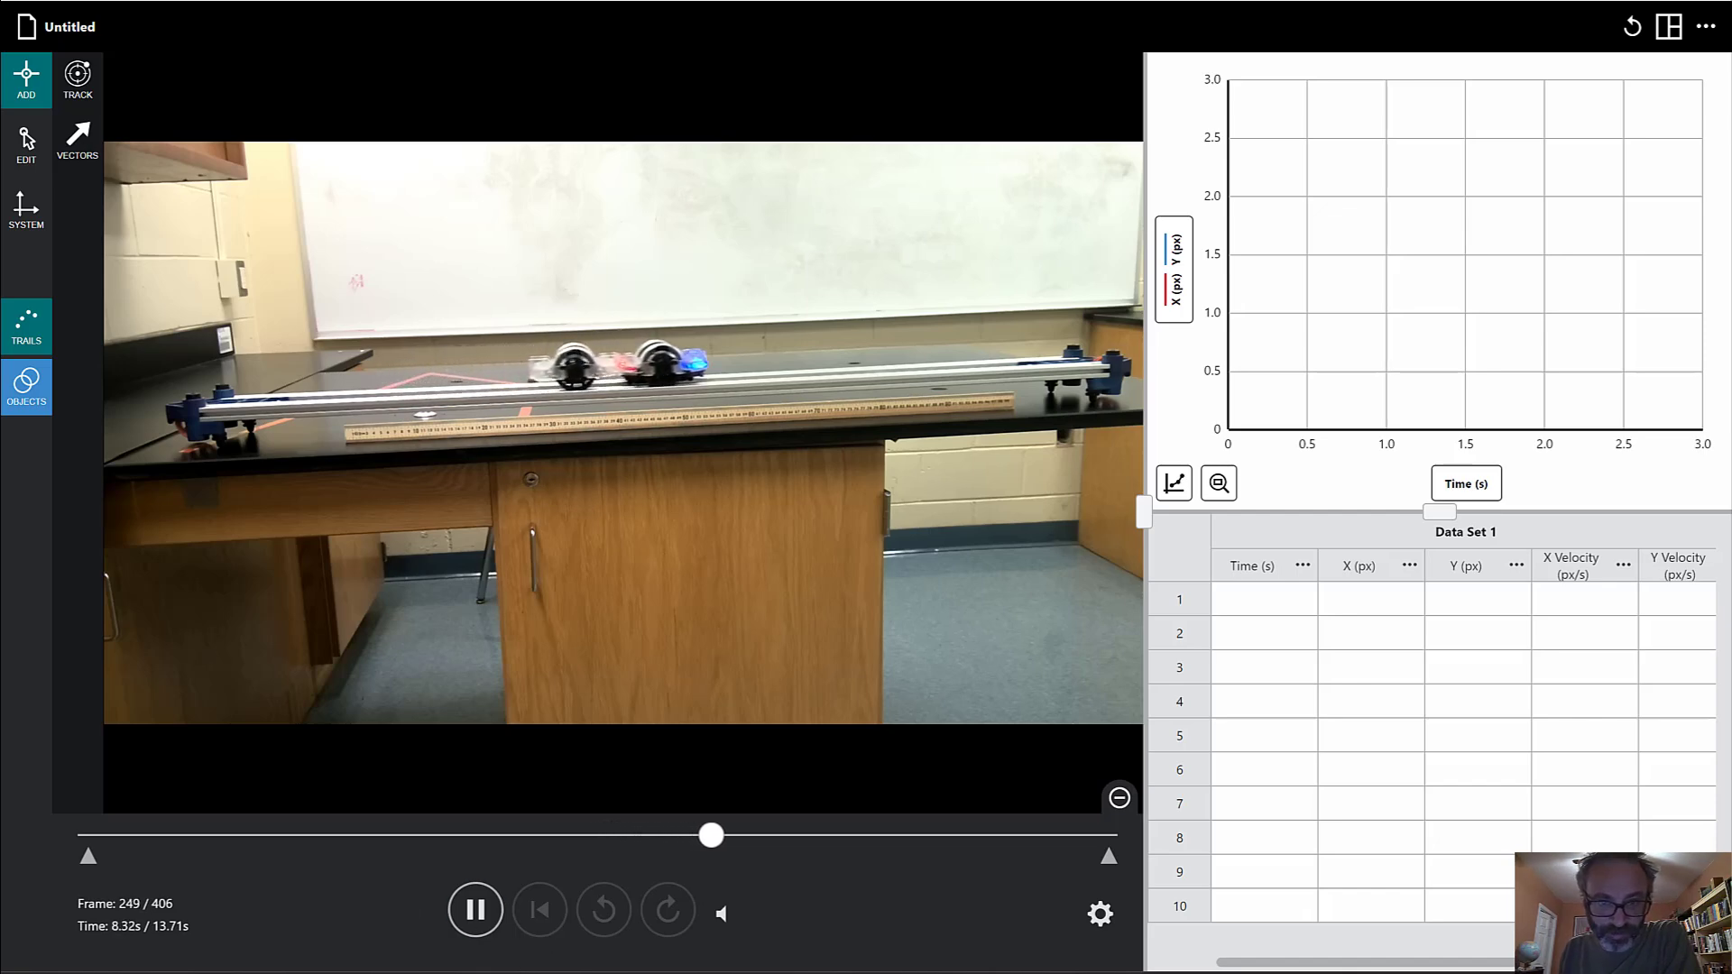
left_click(475, 911)
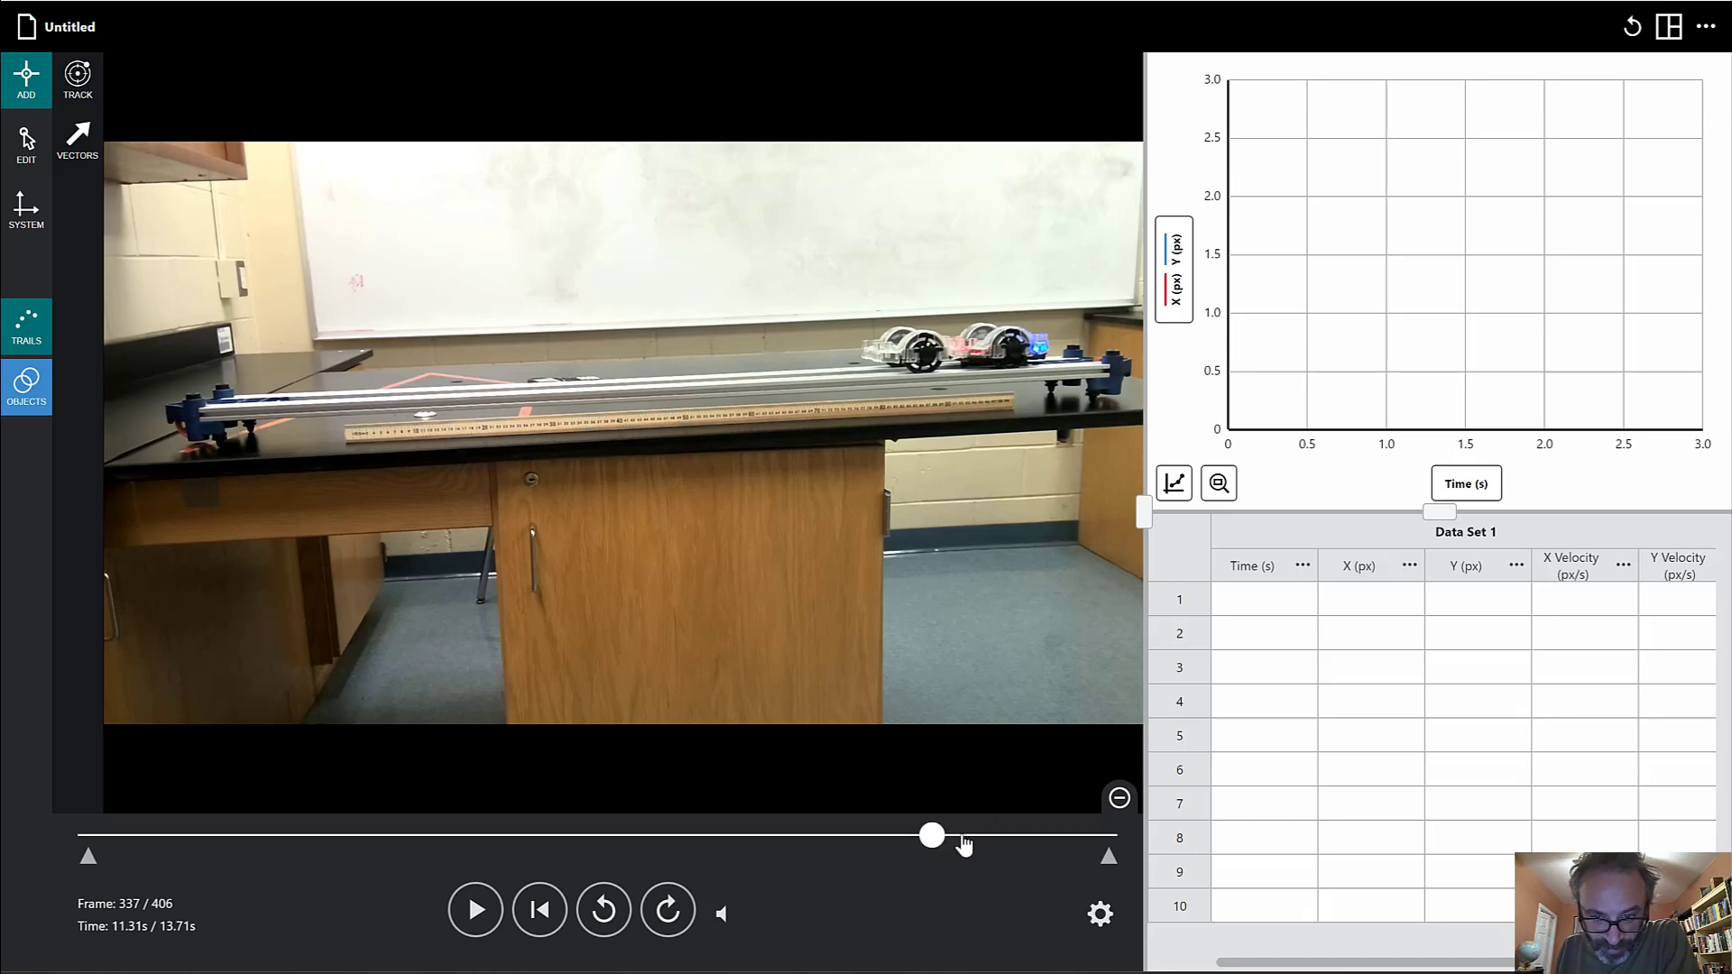
left_click_drag(934, 837, 356, 837)
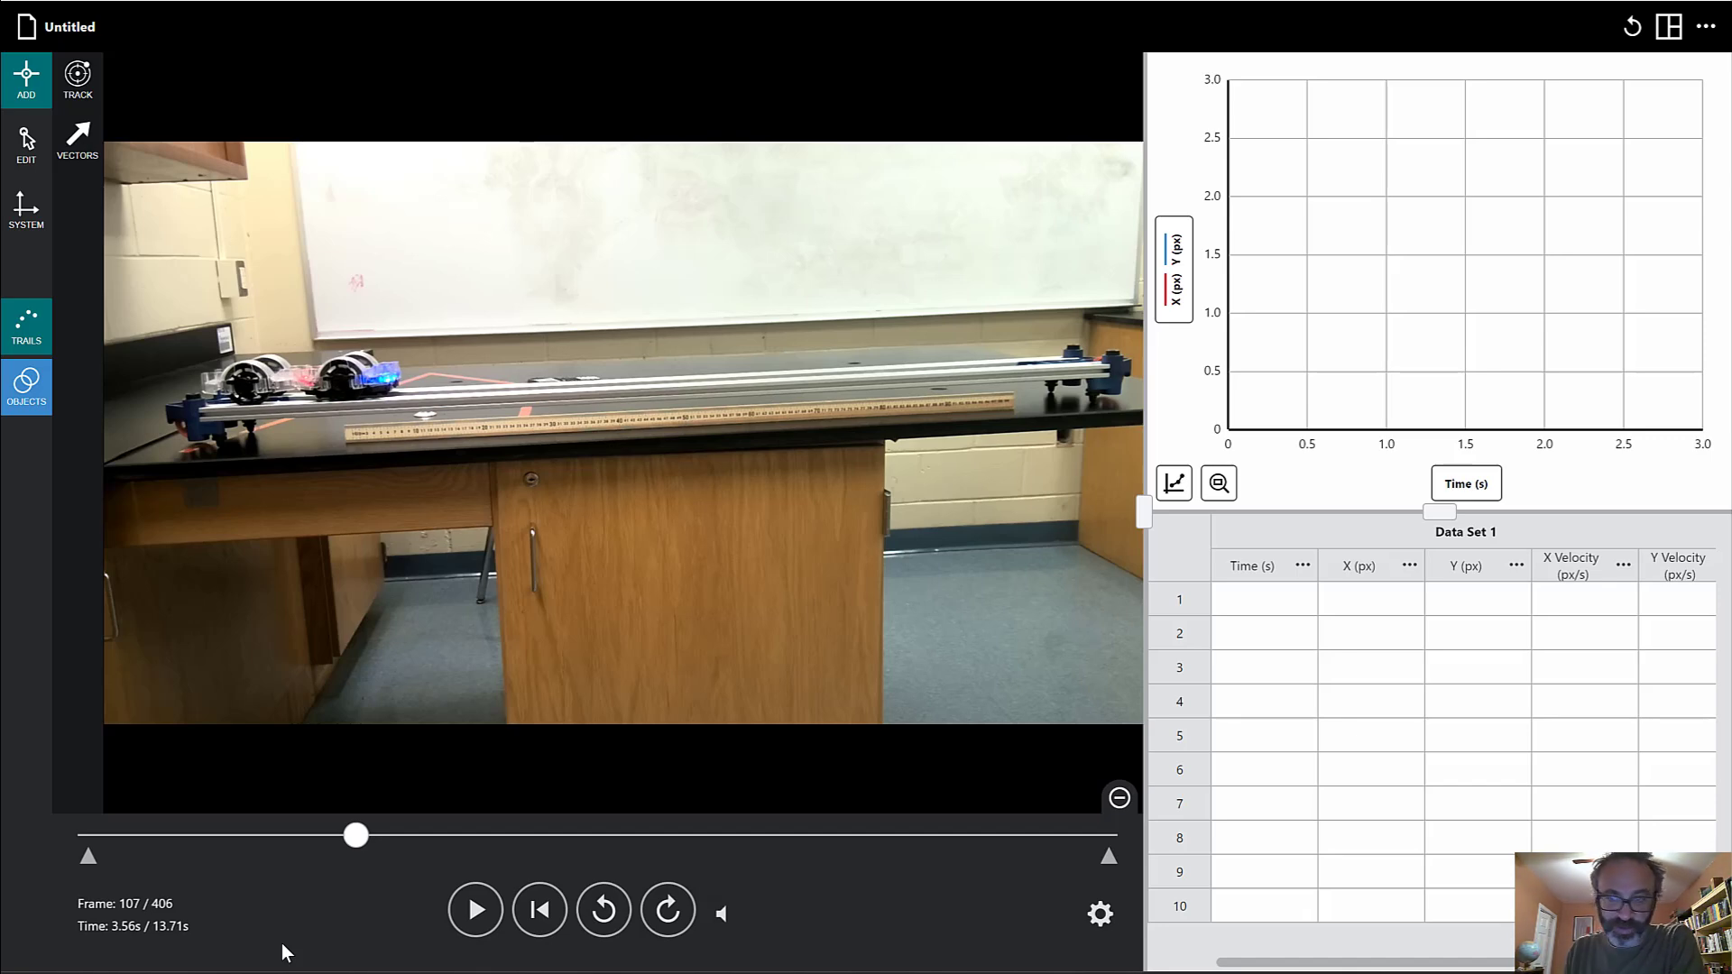
- Hide the data table and show the notes area alongside the video and graph
left_click(1671, 29)
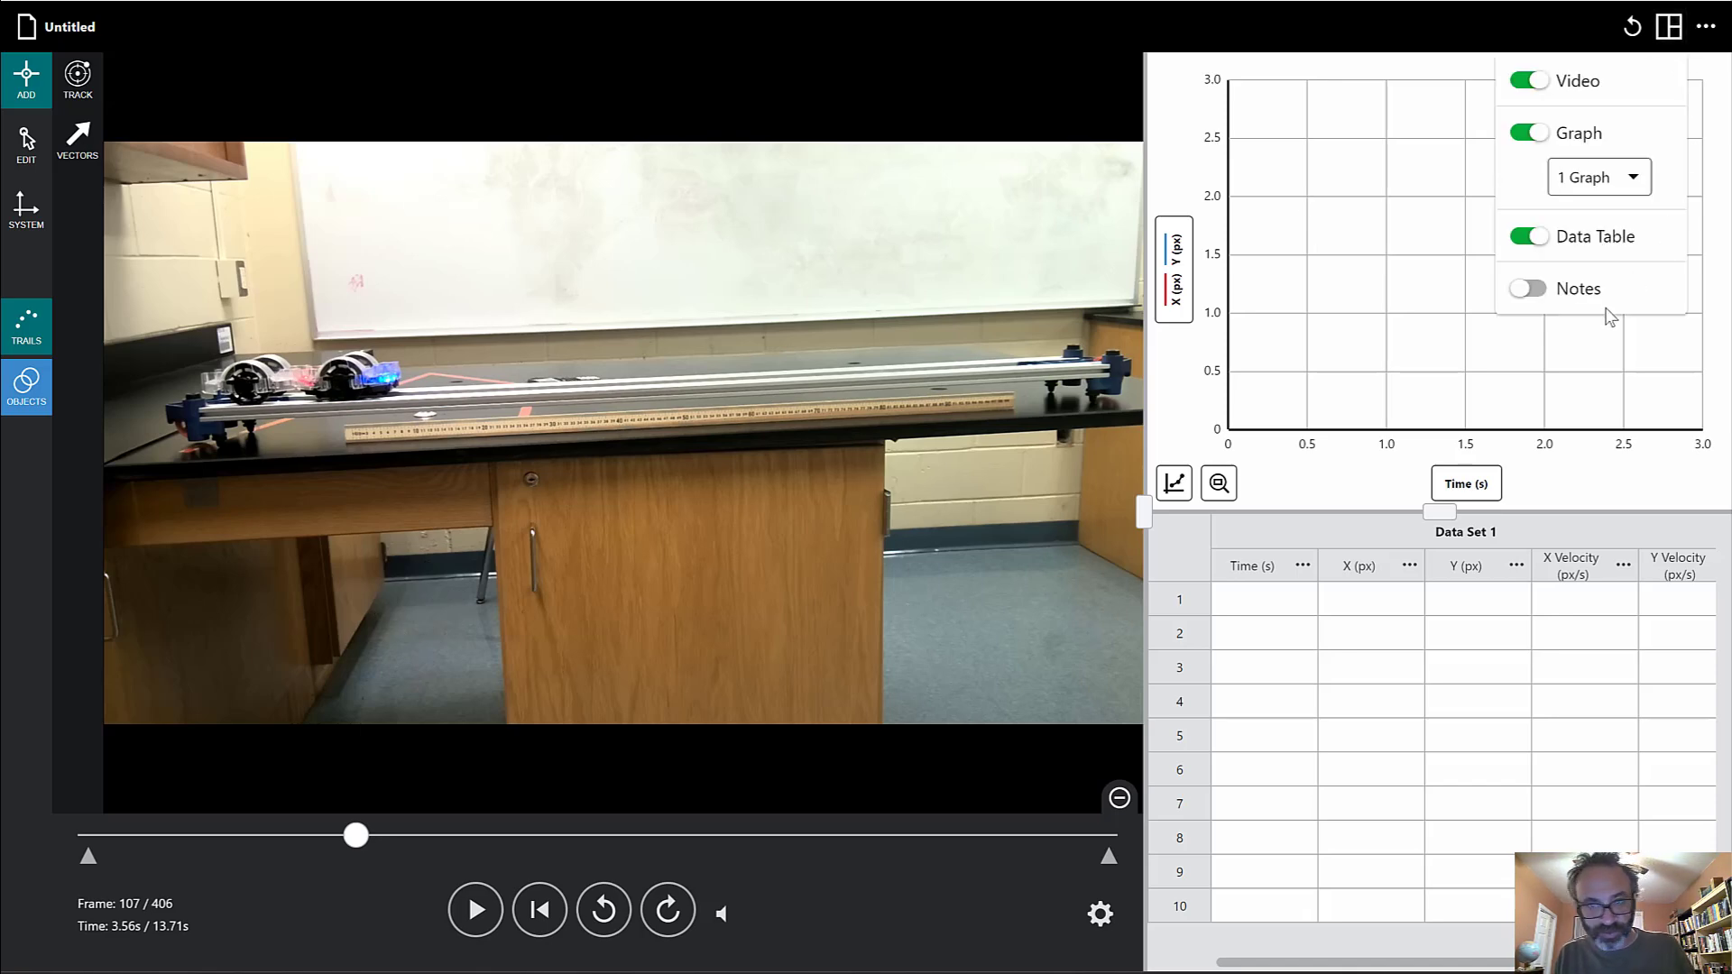
left_click(1538, 248)
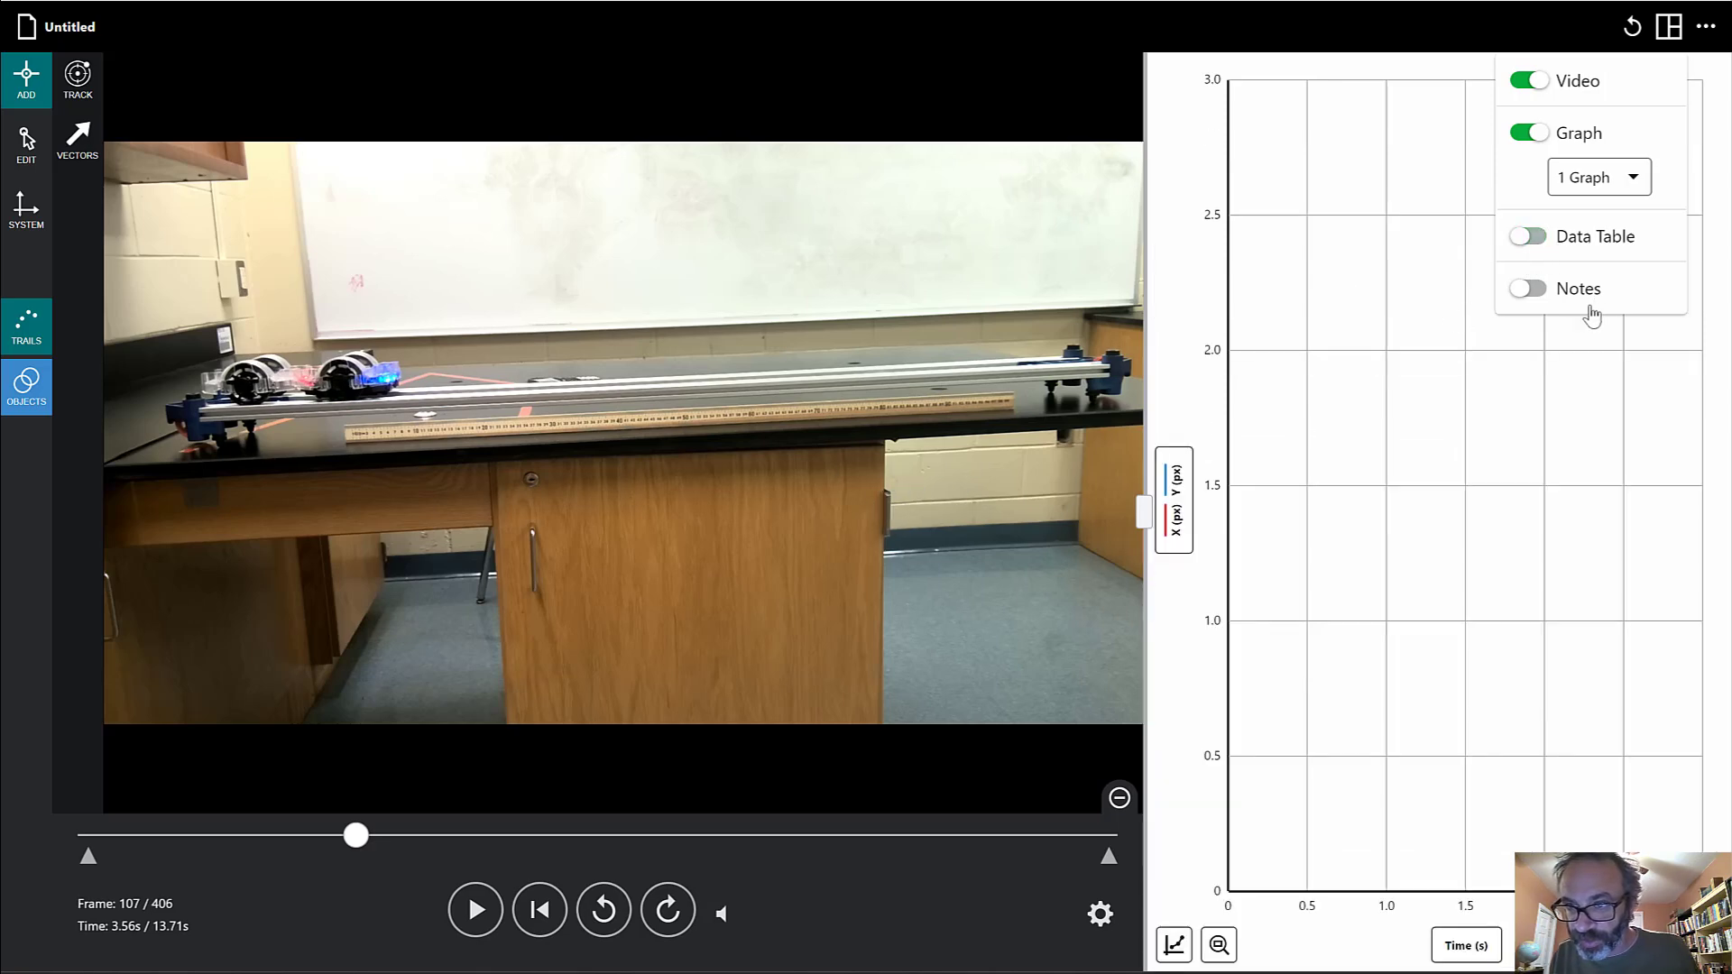
left_click(1524, 295)
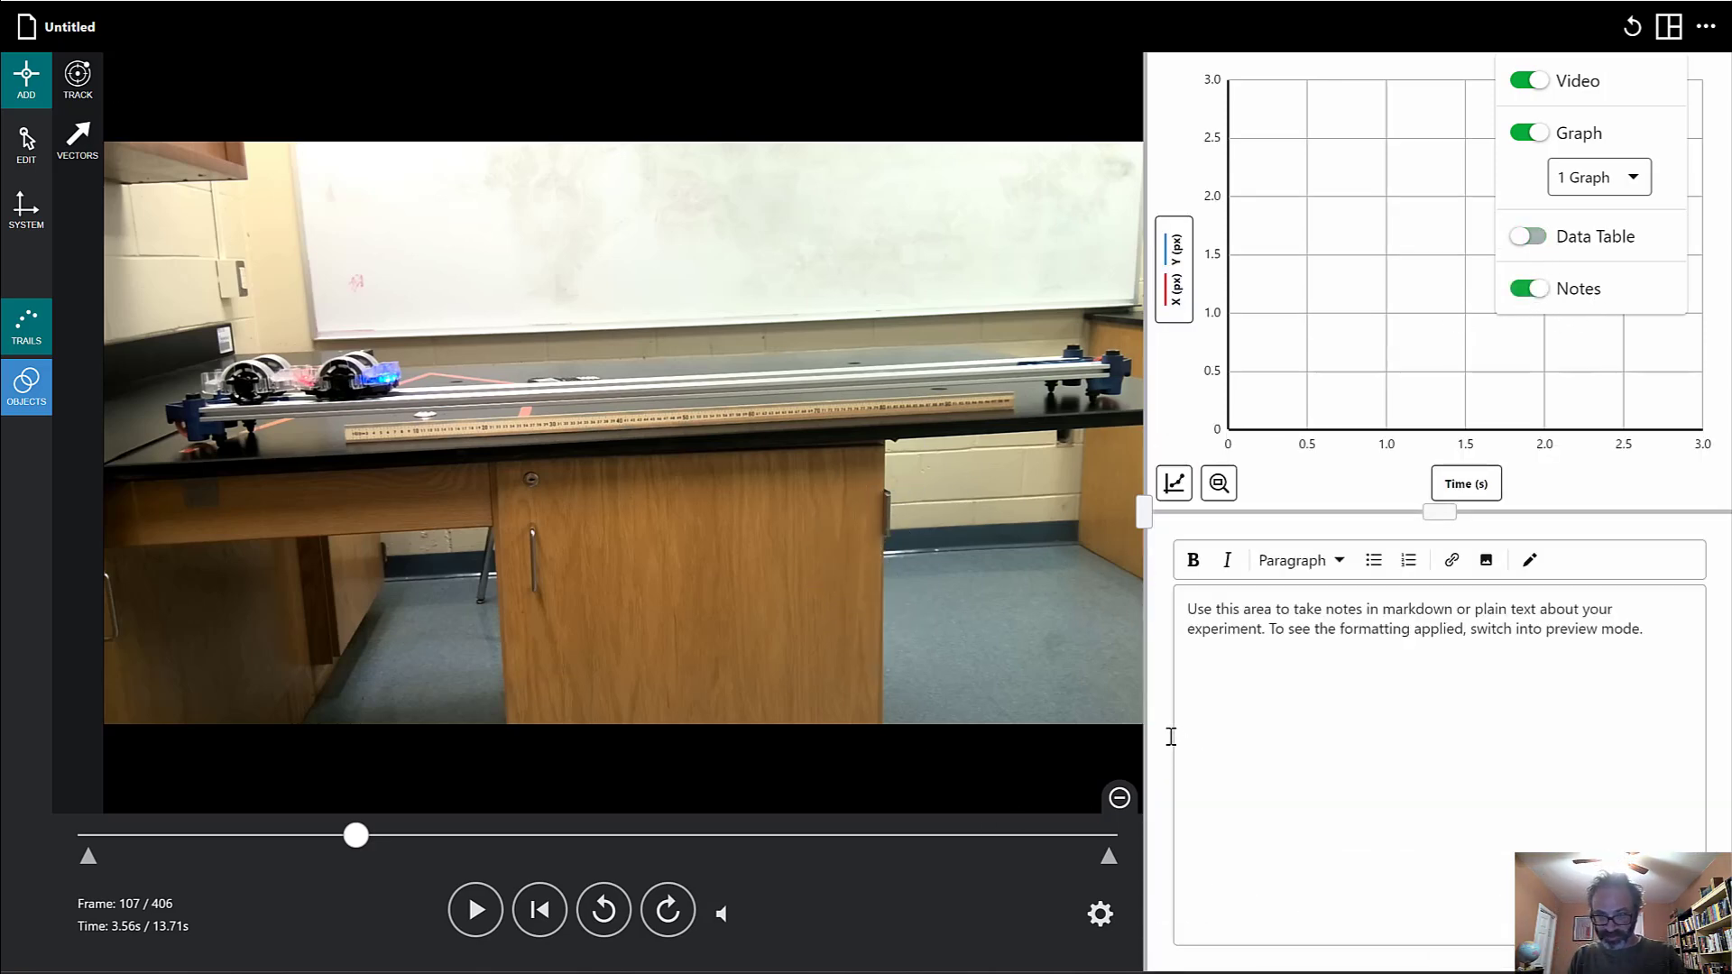
- Replace the placeholder in the notes with "The position vs time graph will generally go upwards."
left_click(1215, 651)
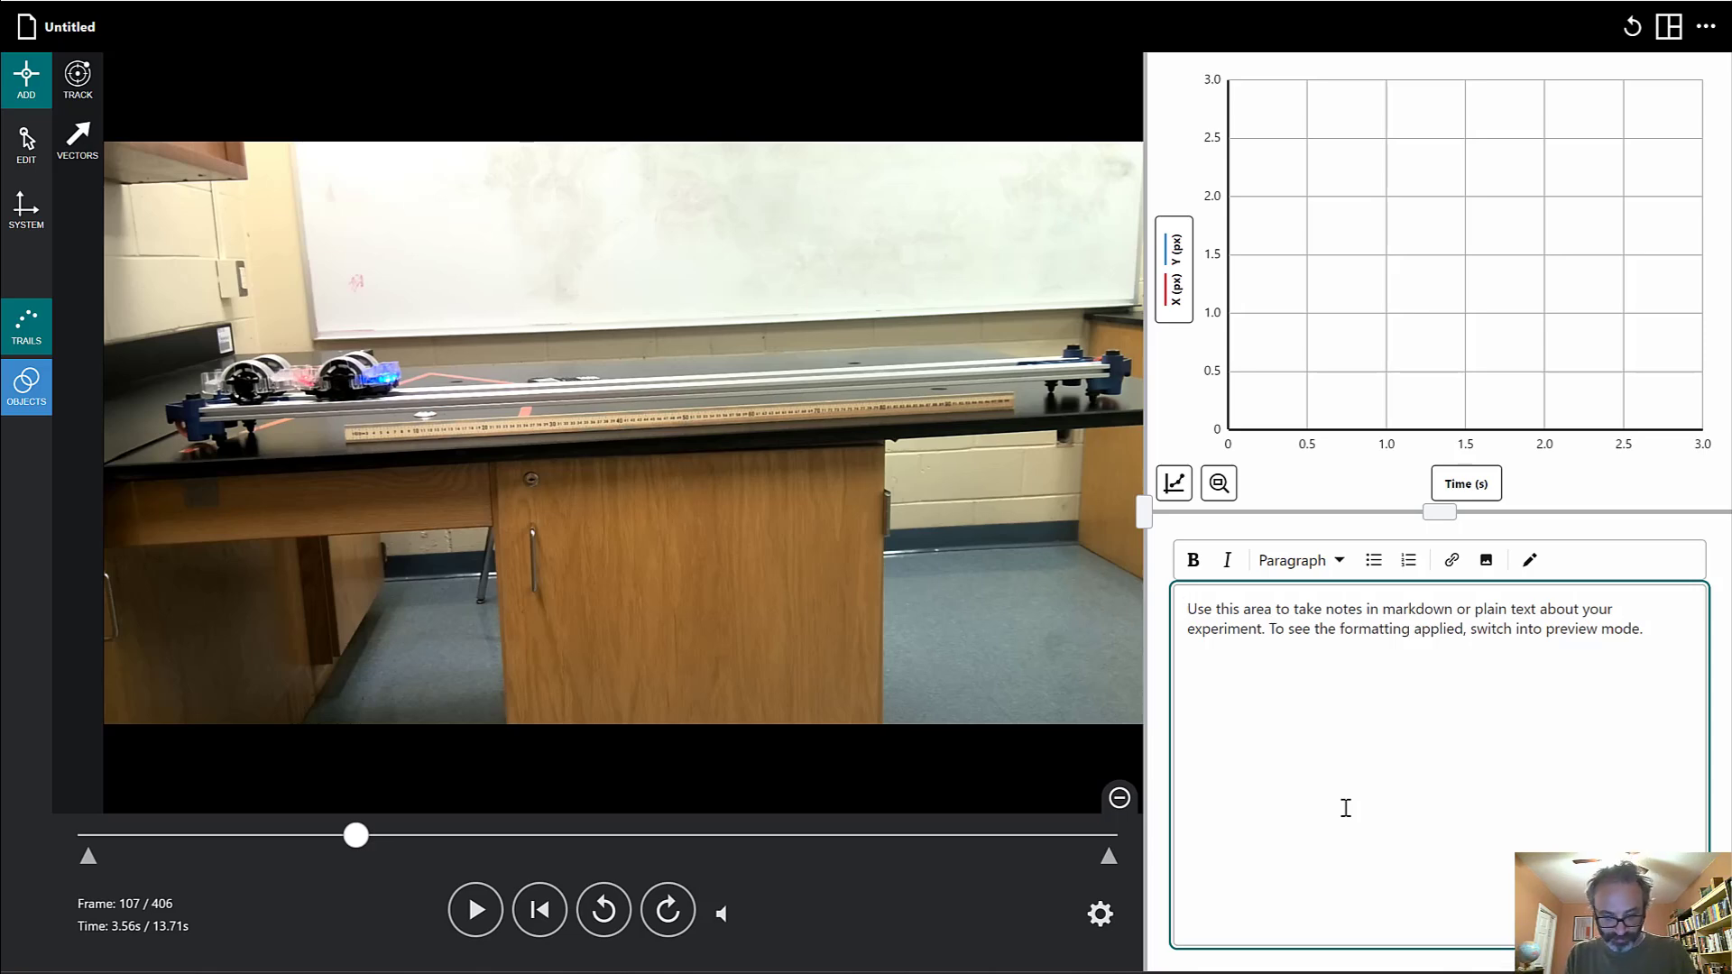
type("The ")
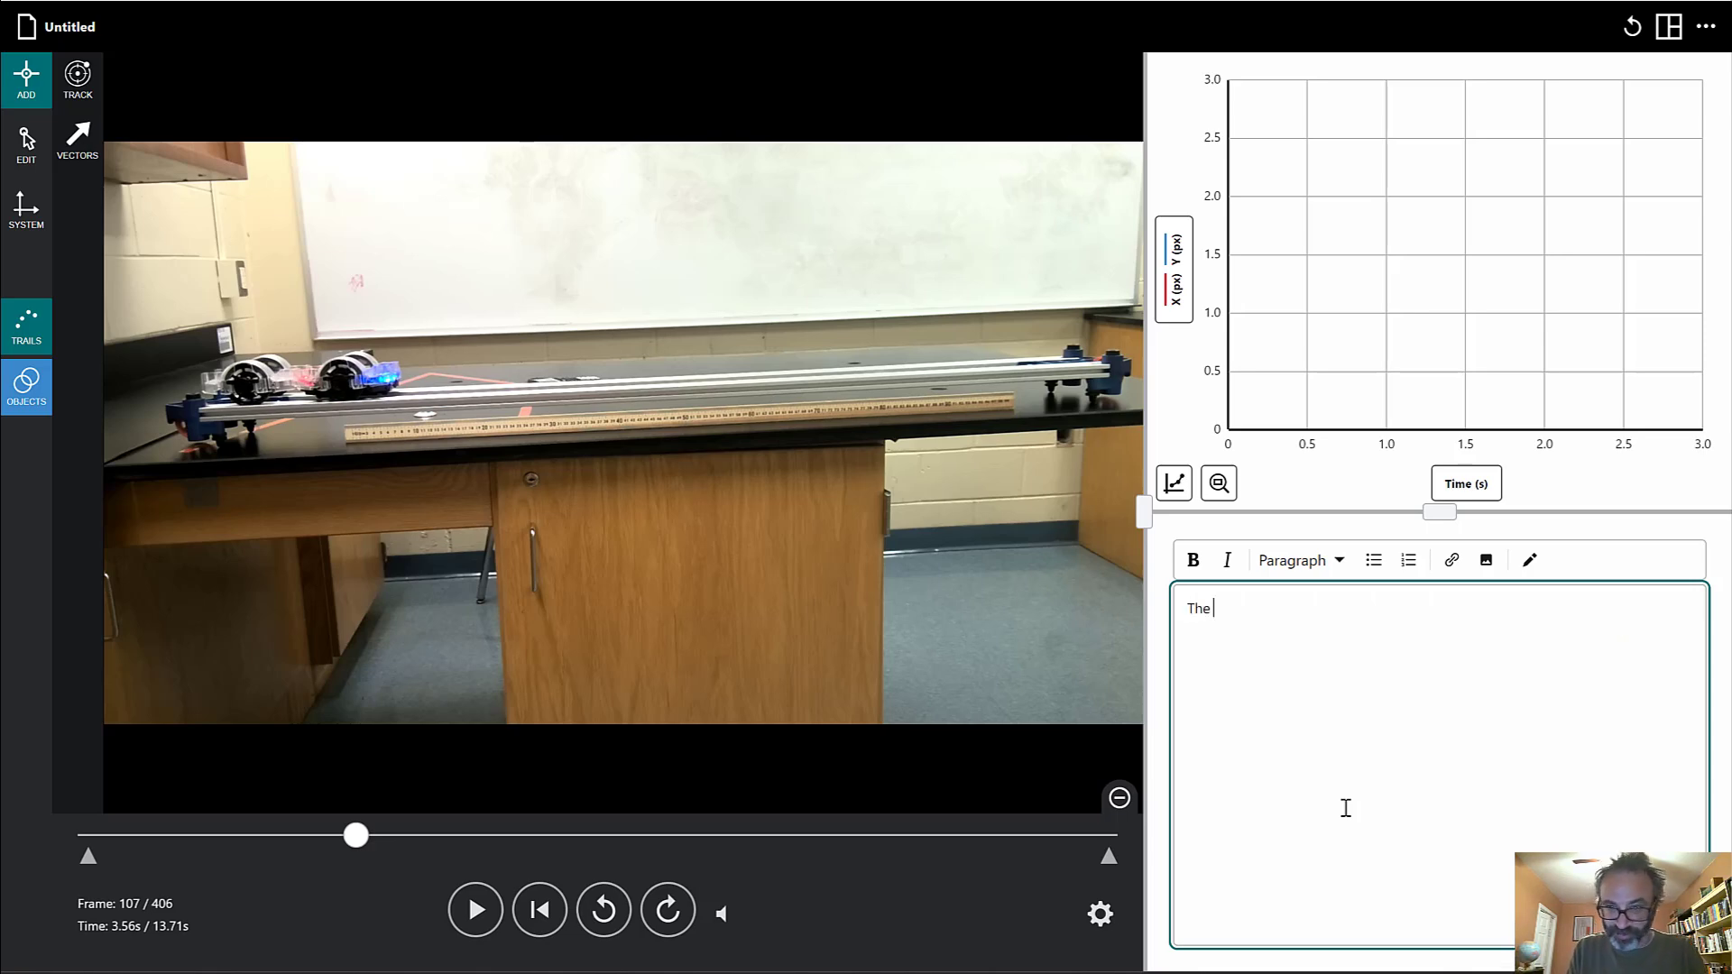
type("position")
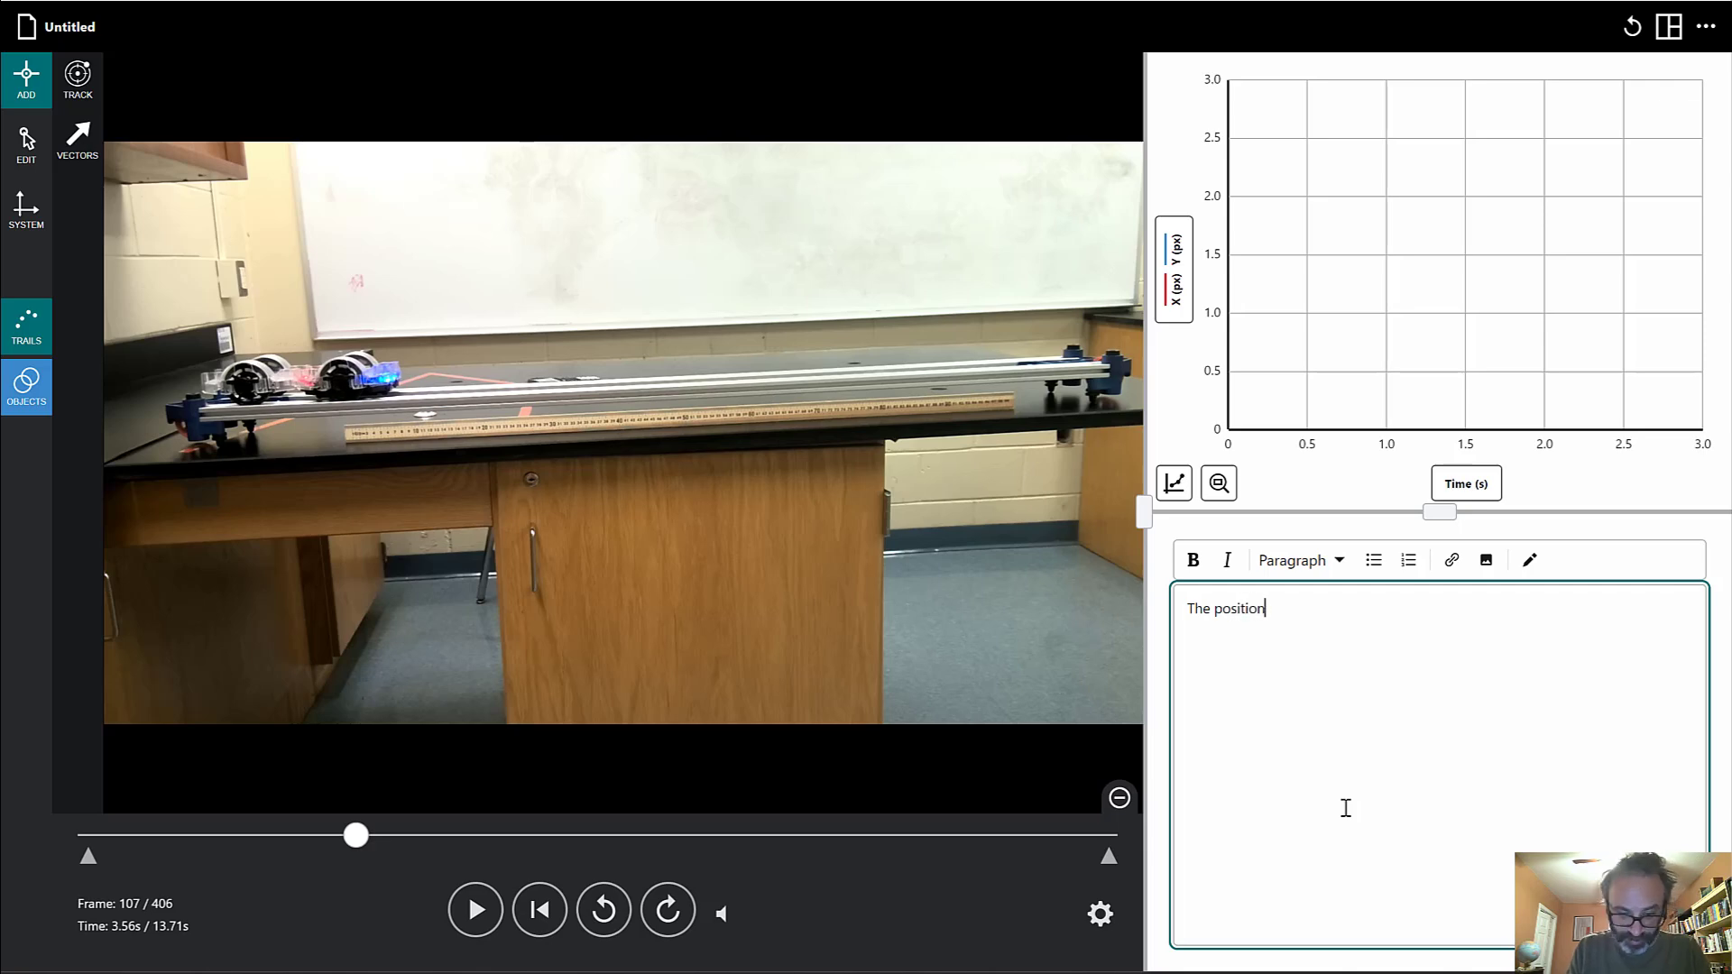
type(" vs time")
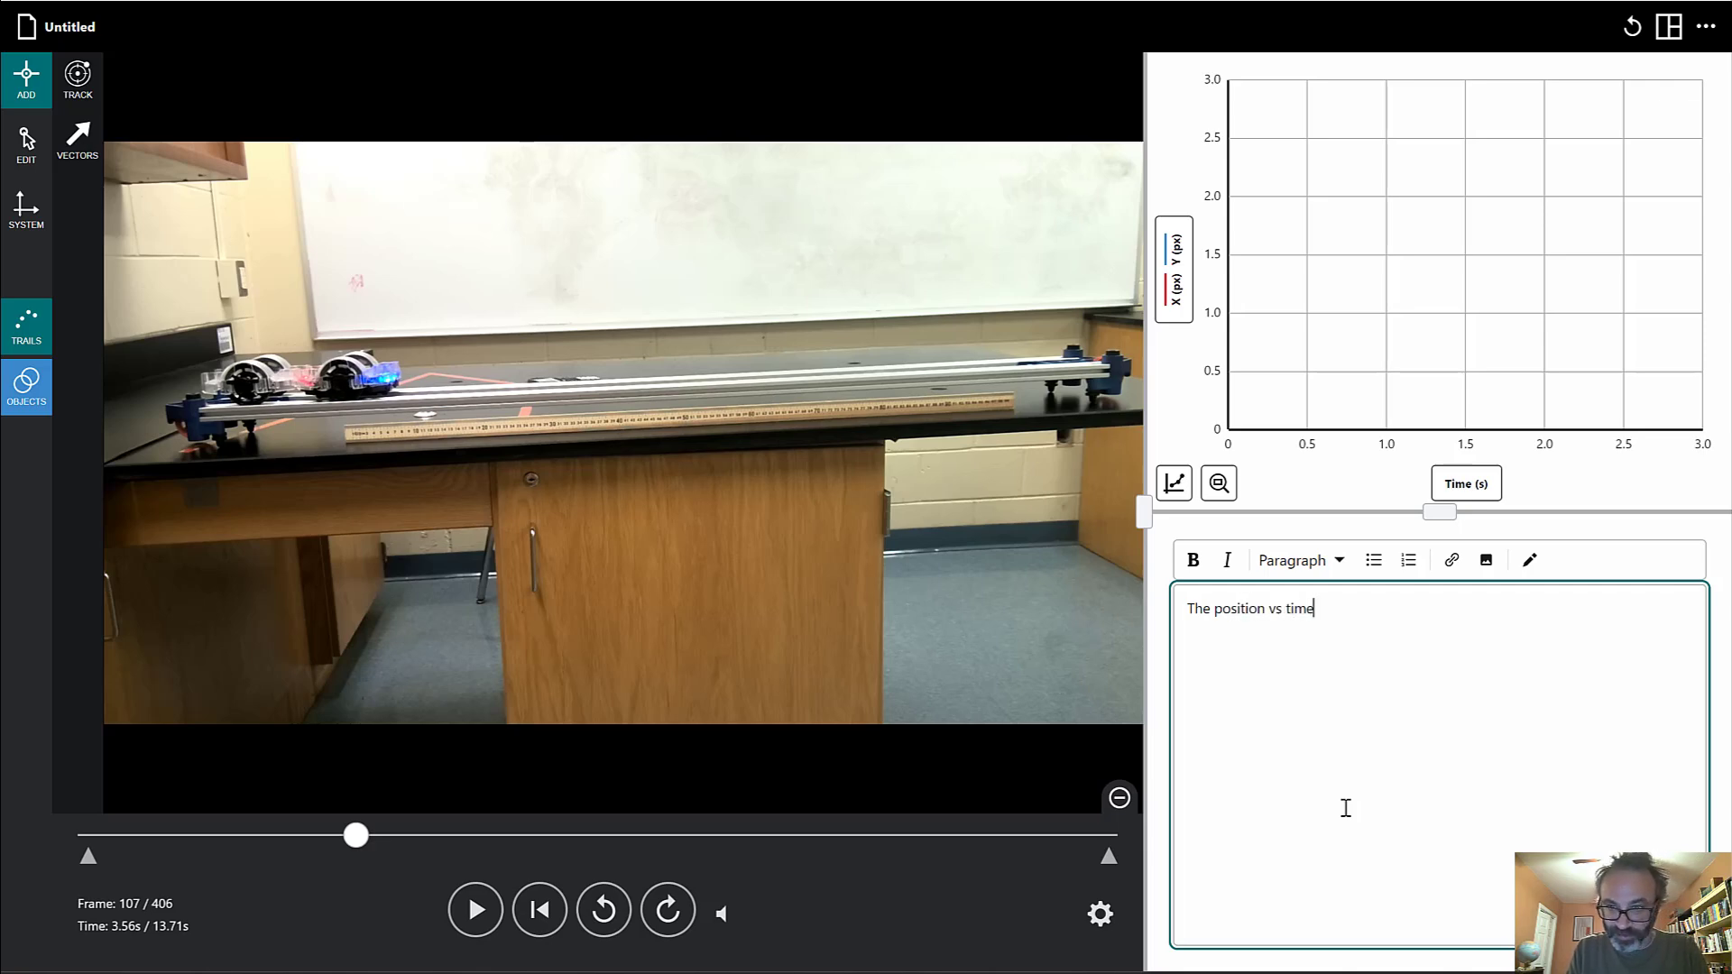
type(" graph ")
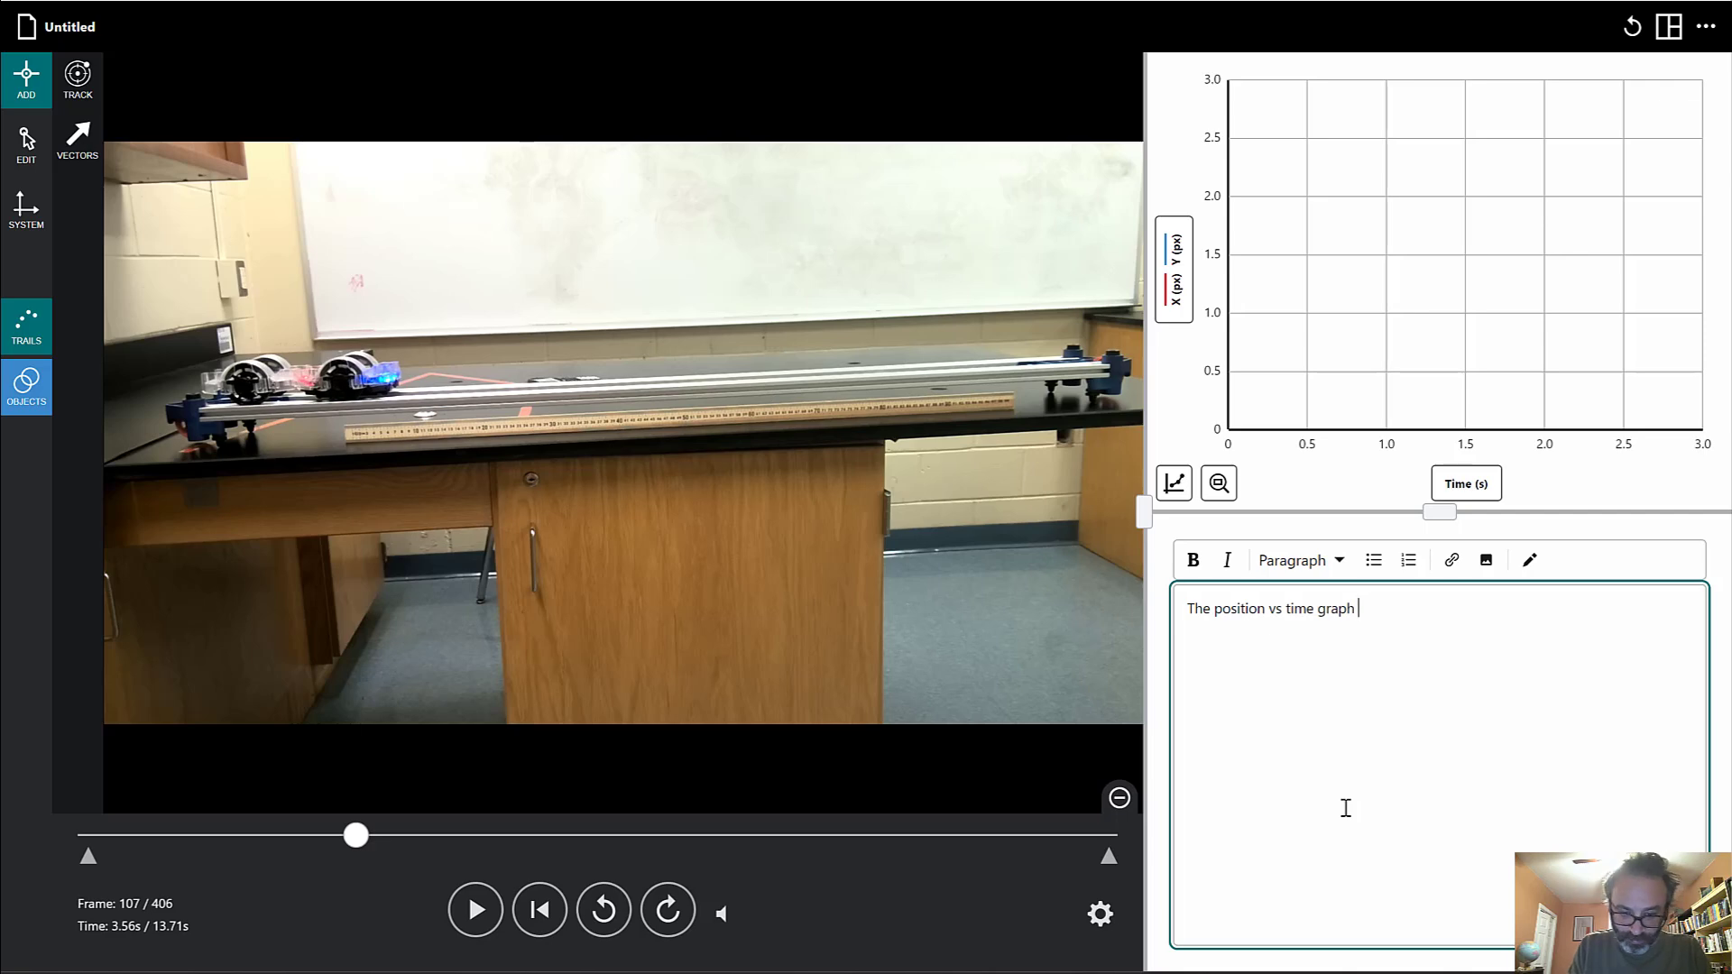
type("will ")
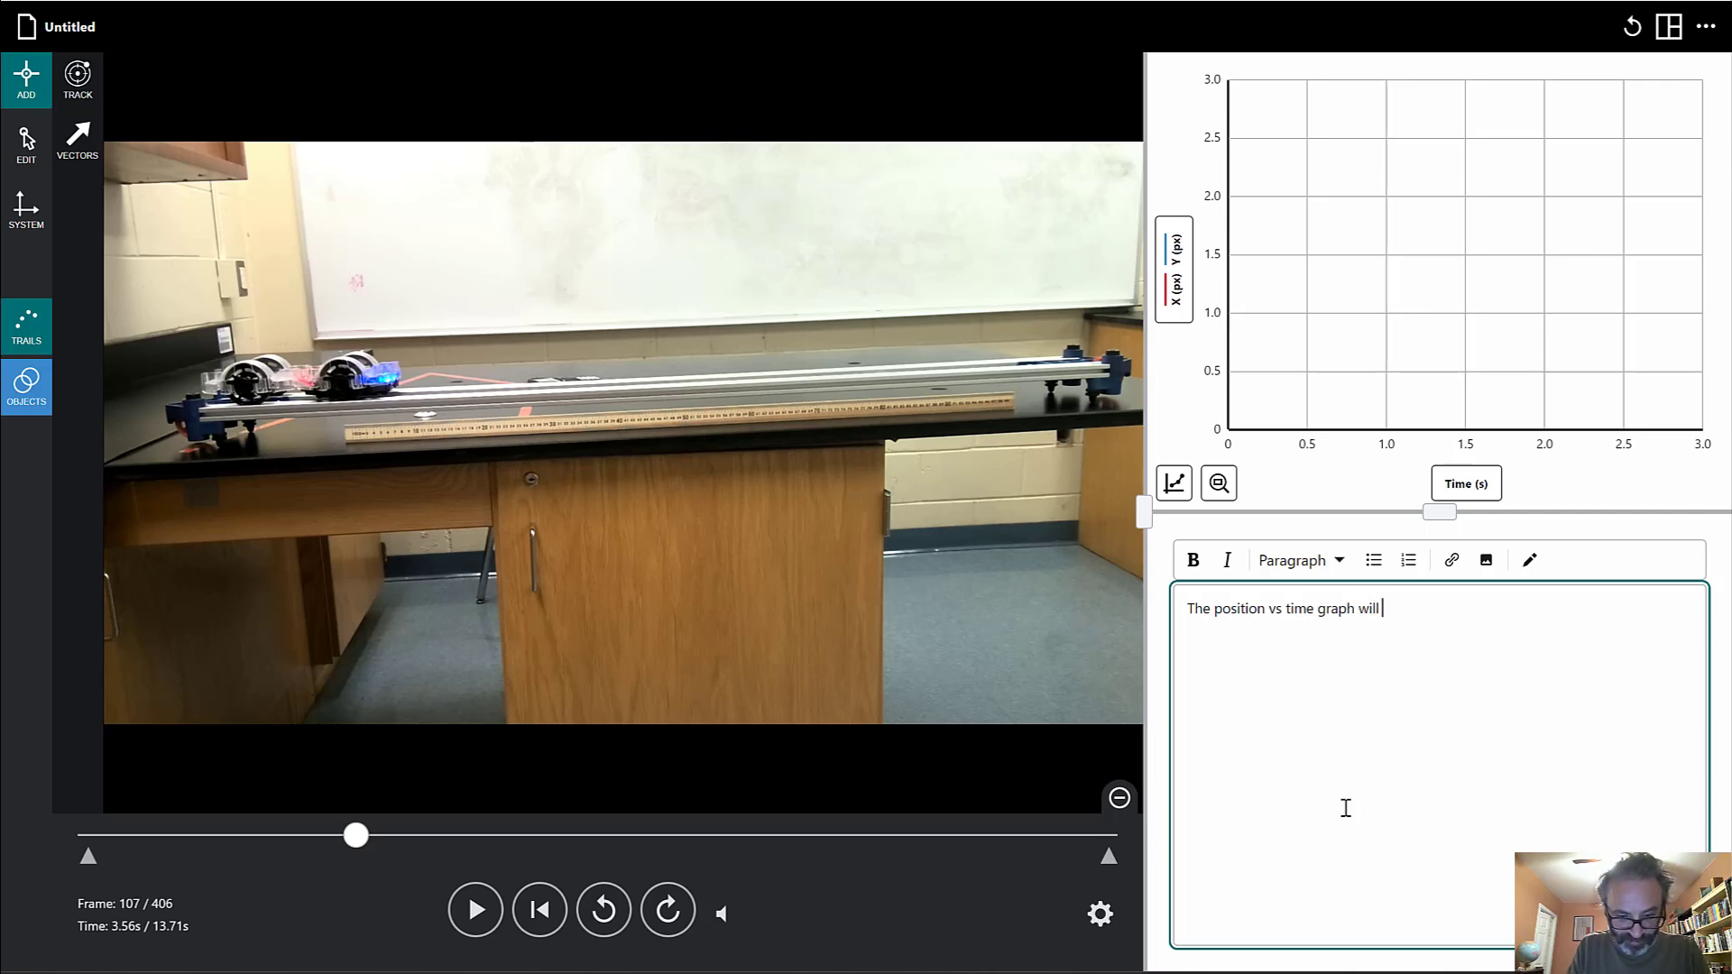
type("genera")
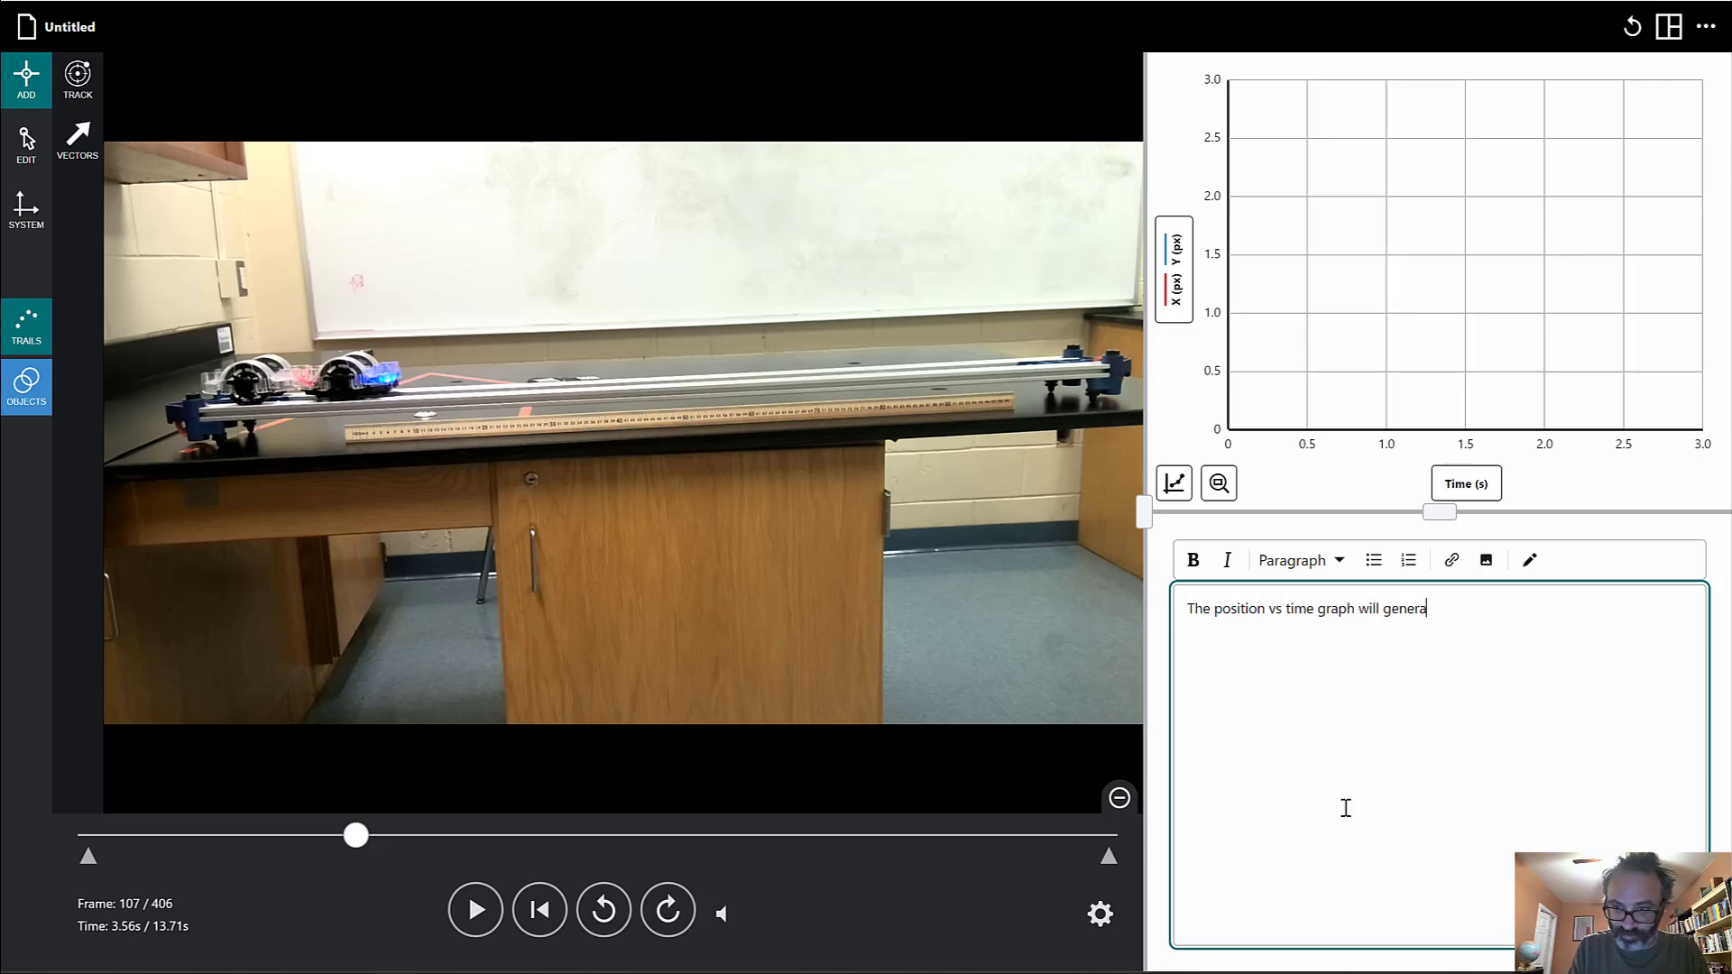
type("lly go ")
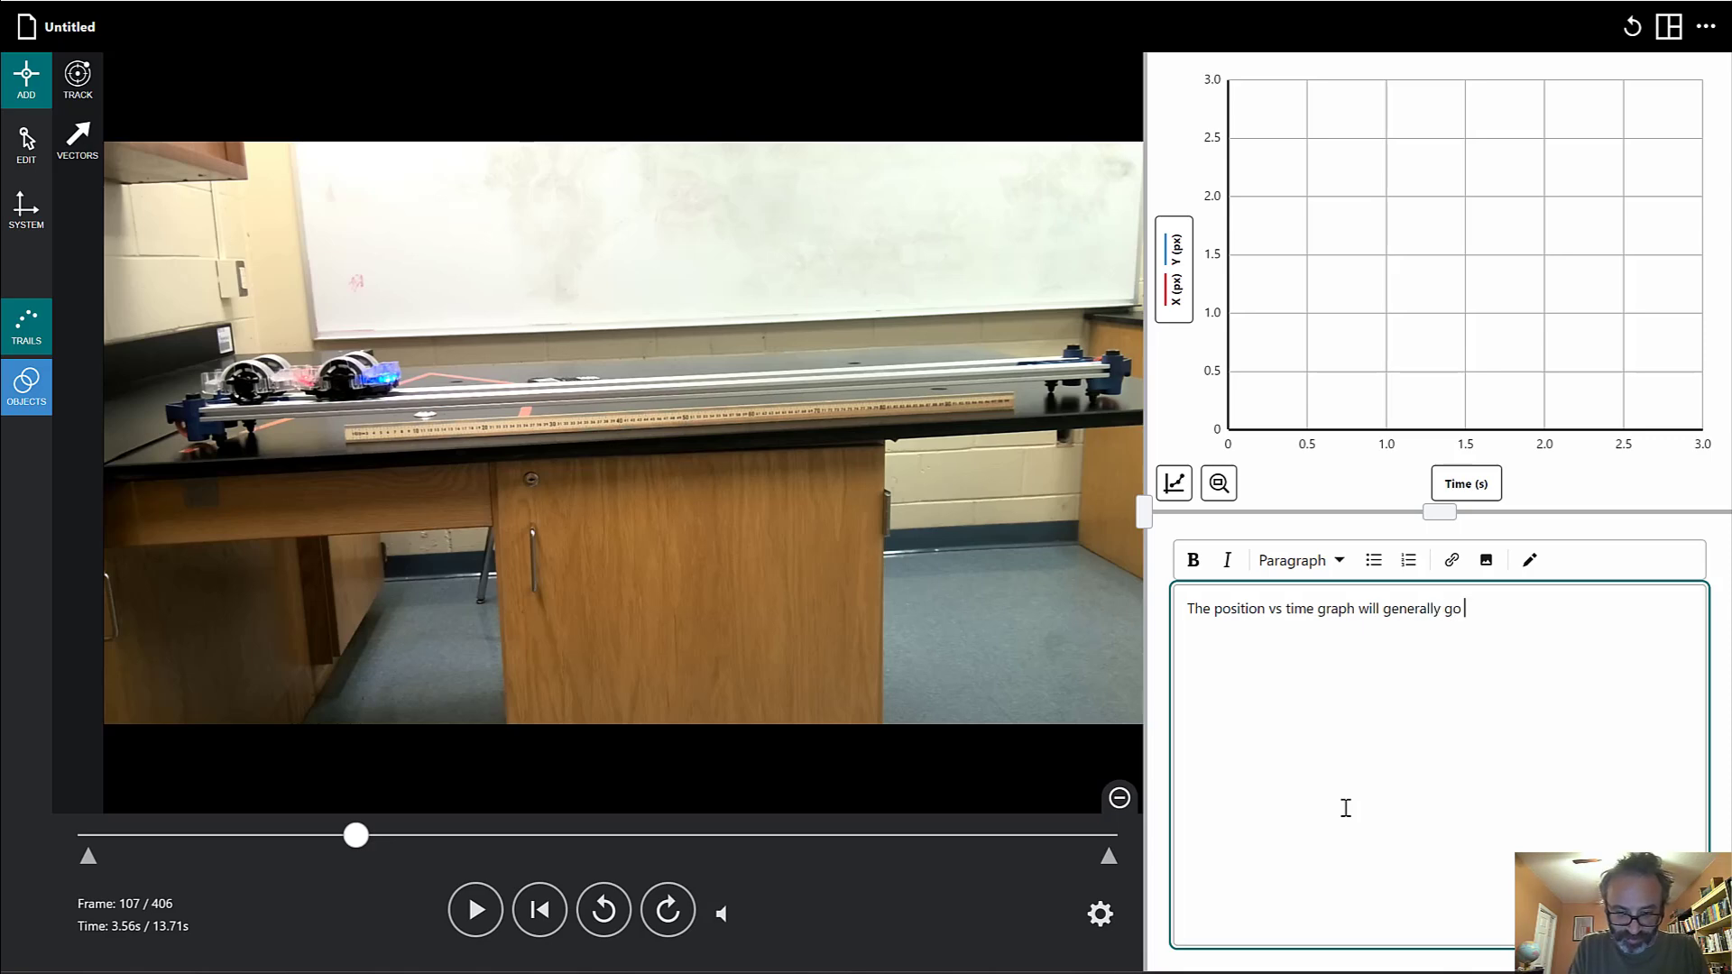
type("uprwar")
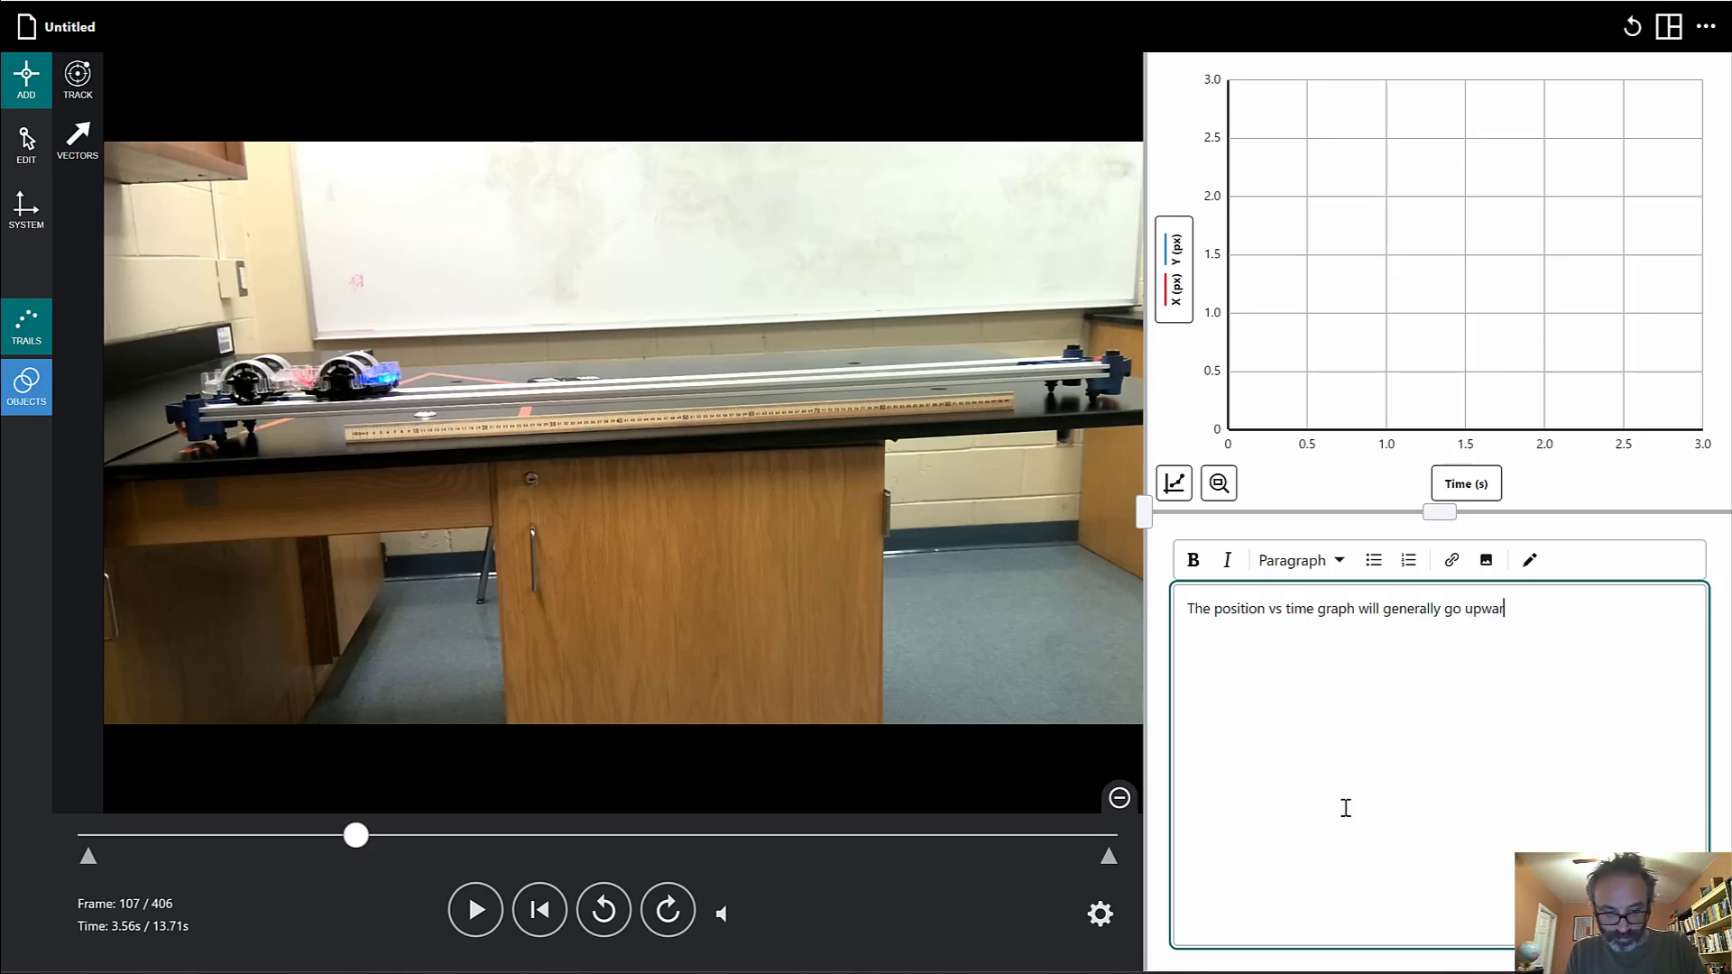
type("ds.")
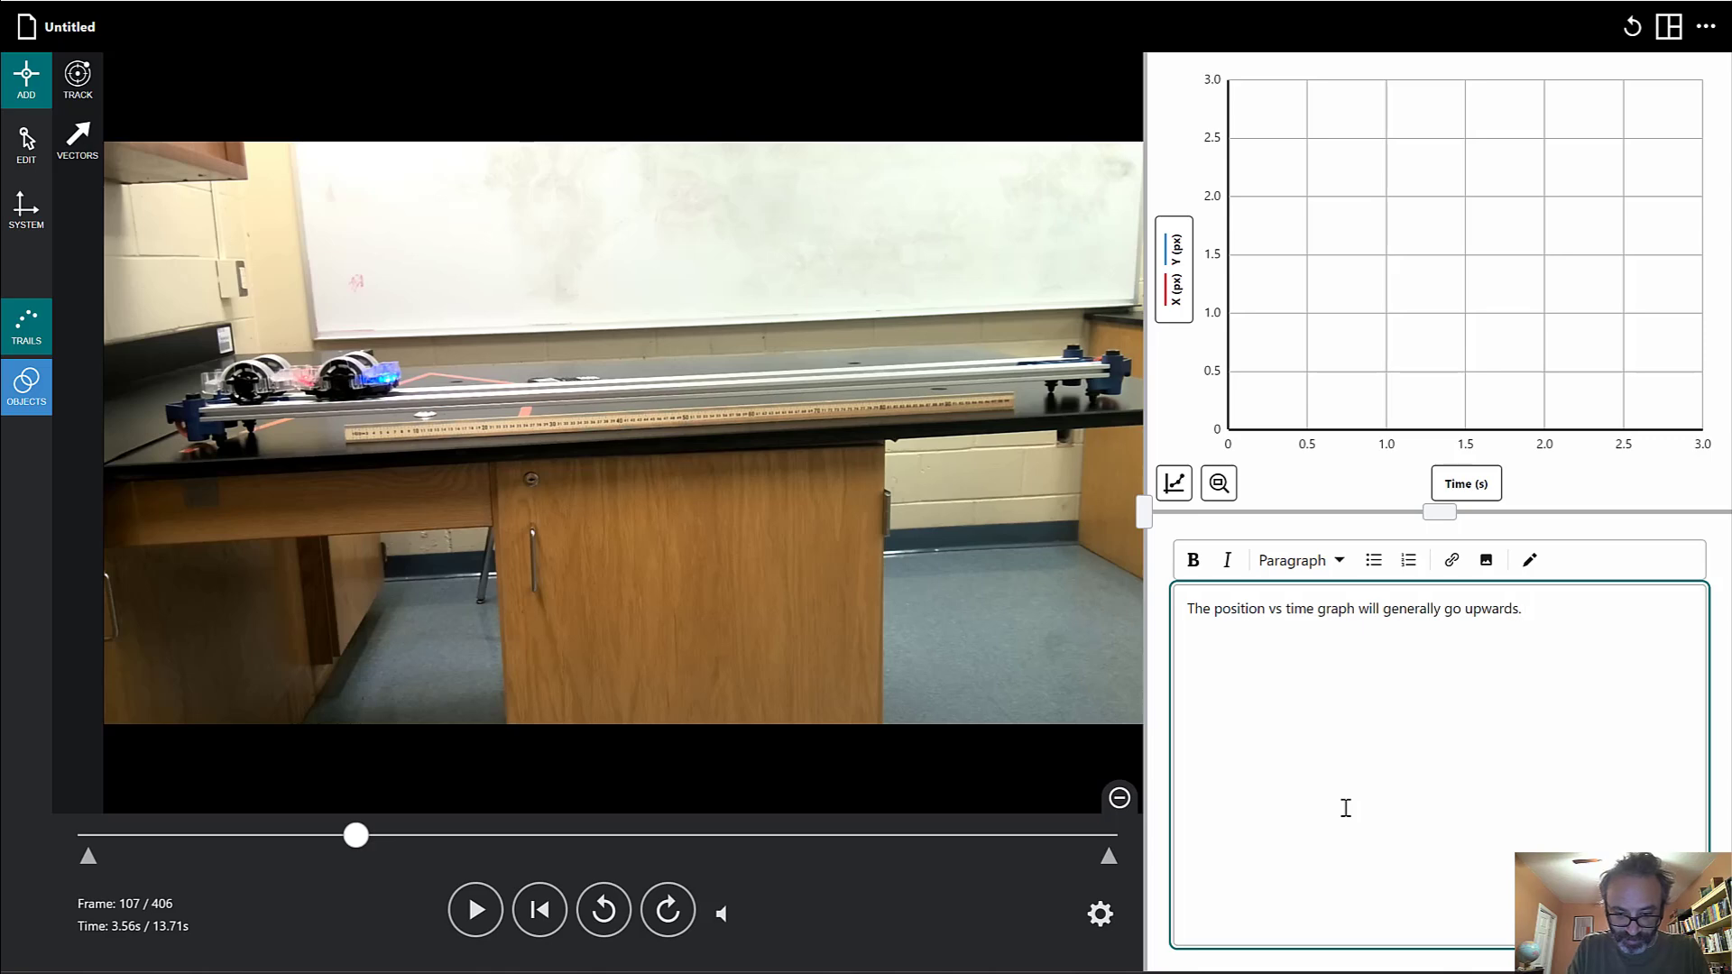
- Add the sentence "It will start out flat, and get steeper." to the notes
type(" It will ")
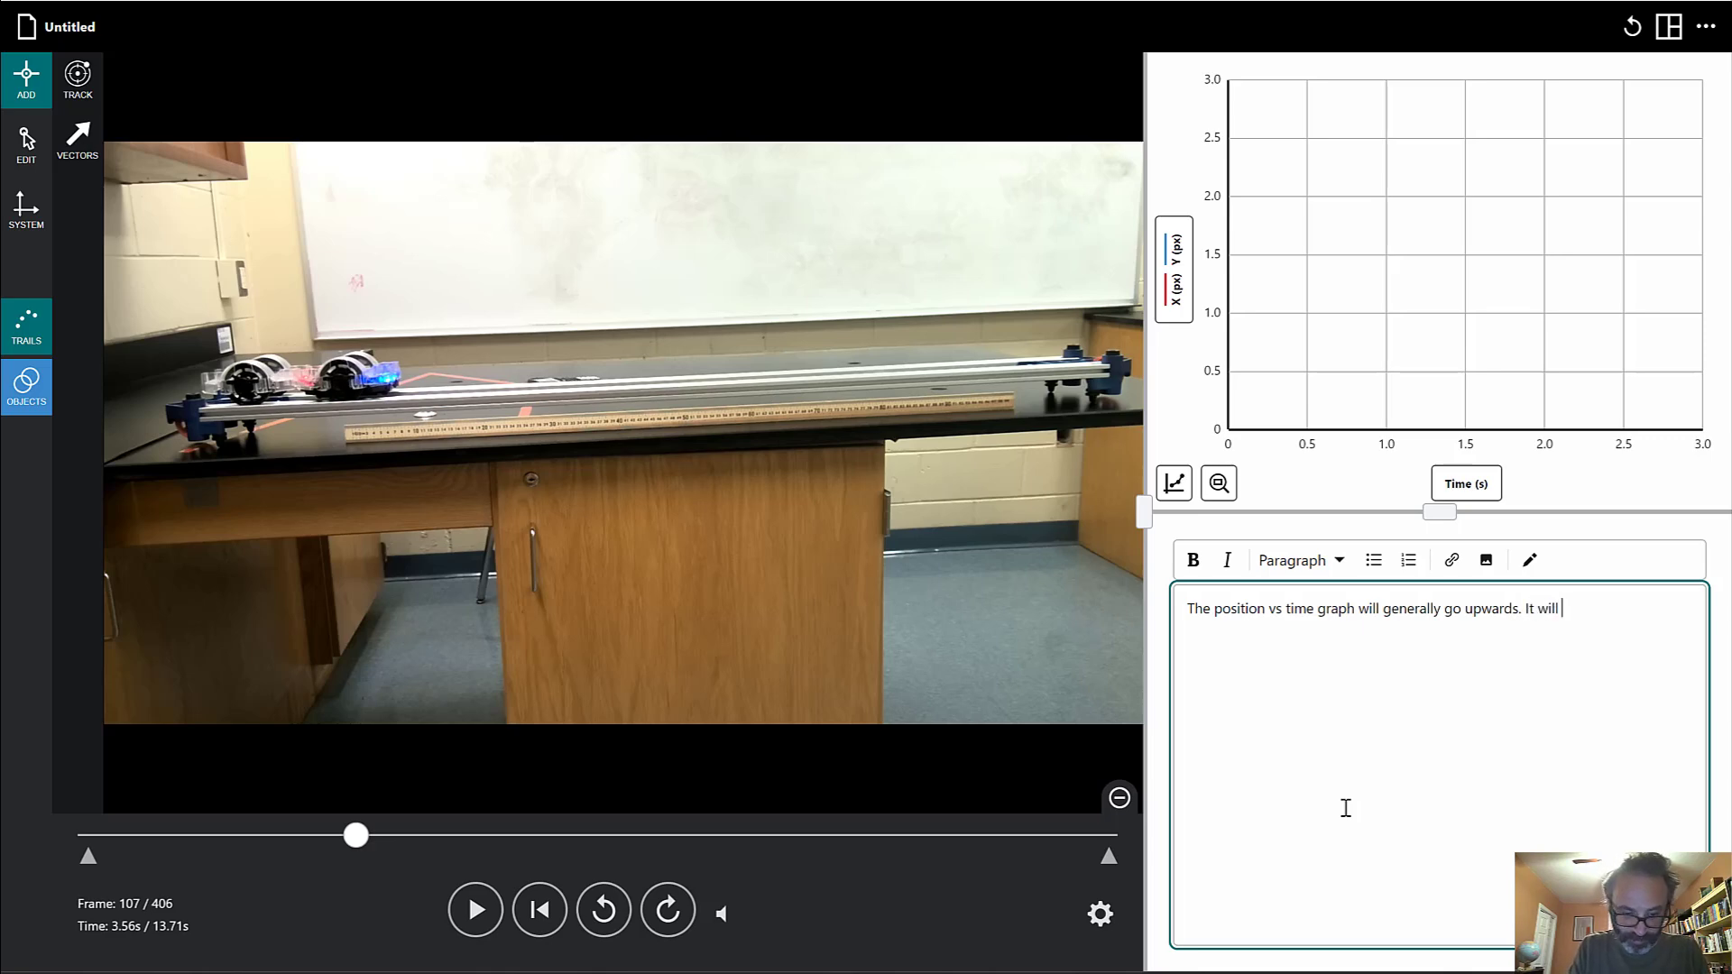
type("start")
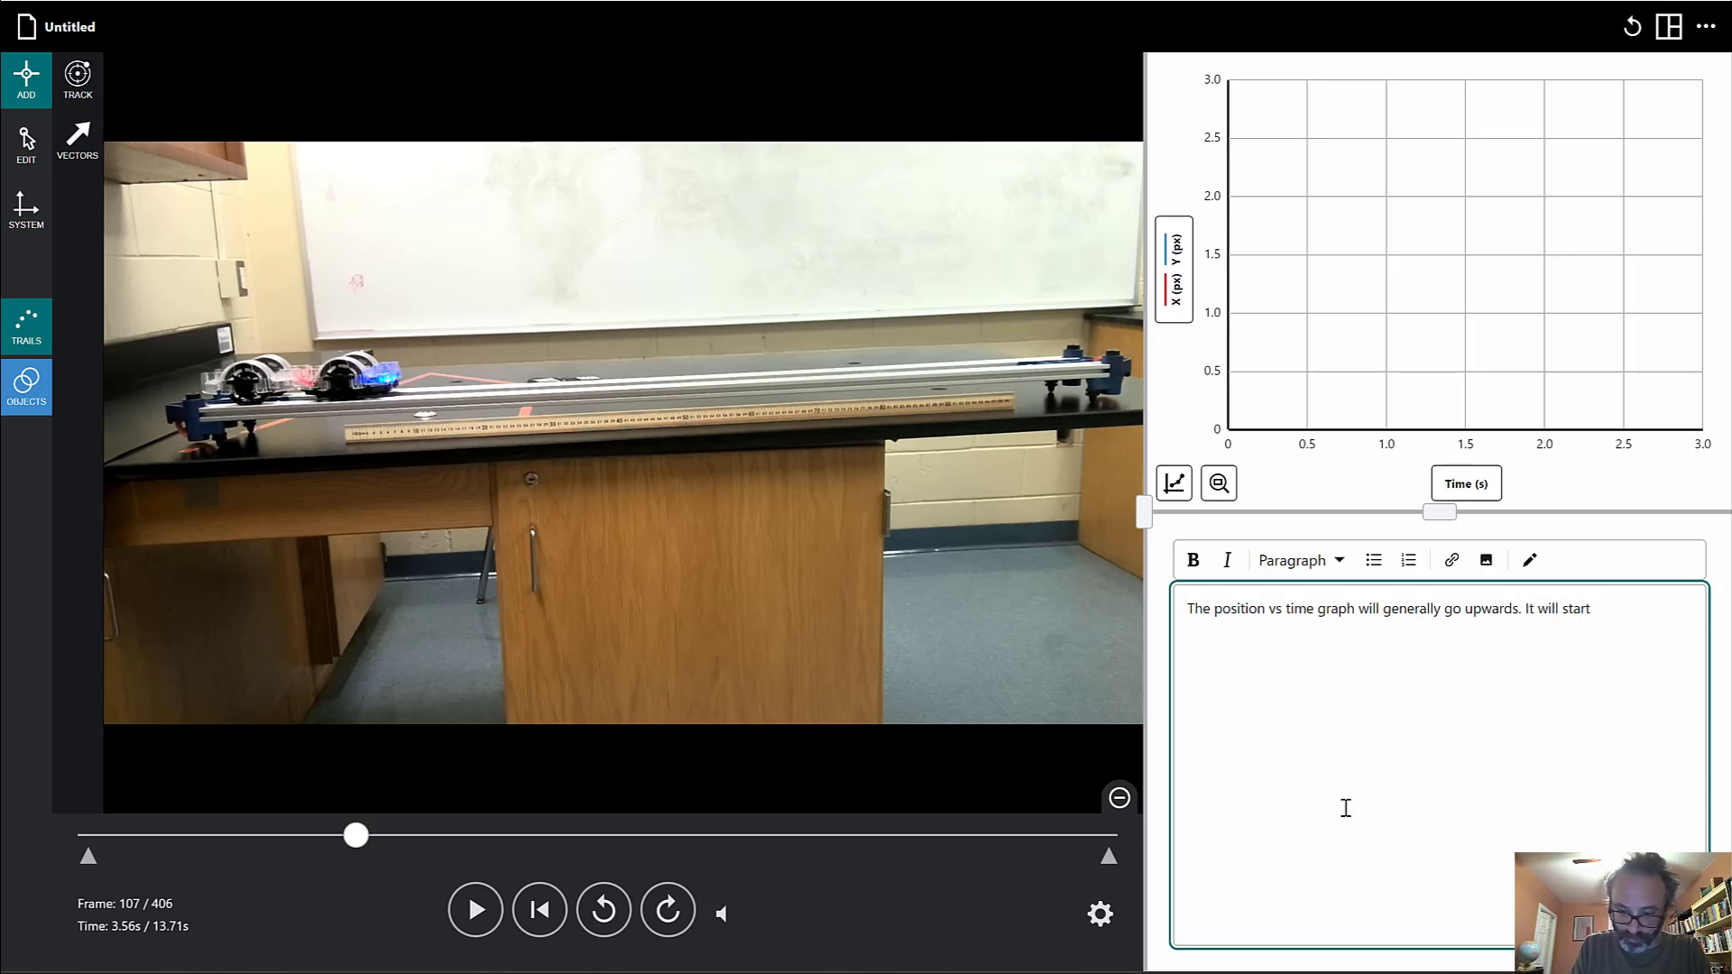
type(" out flat, a")
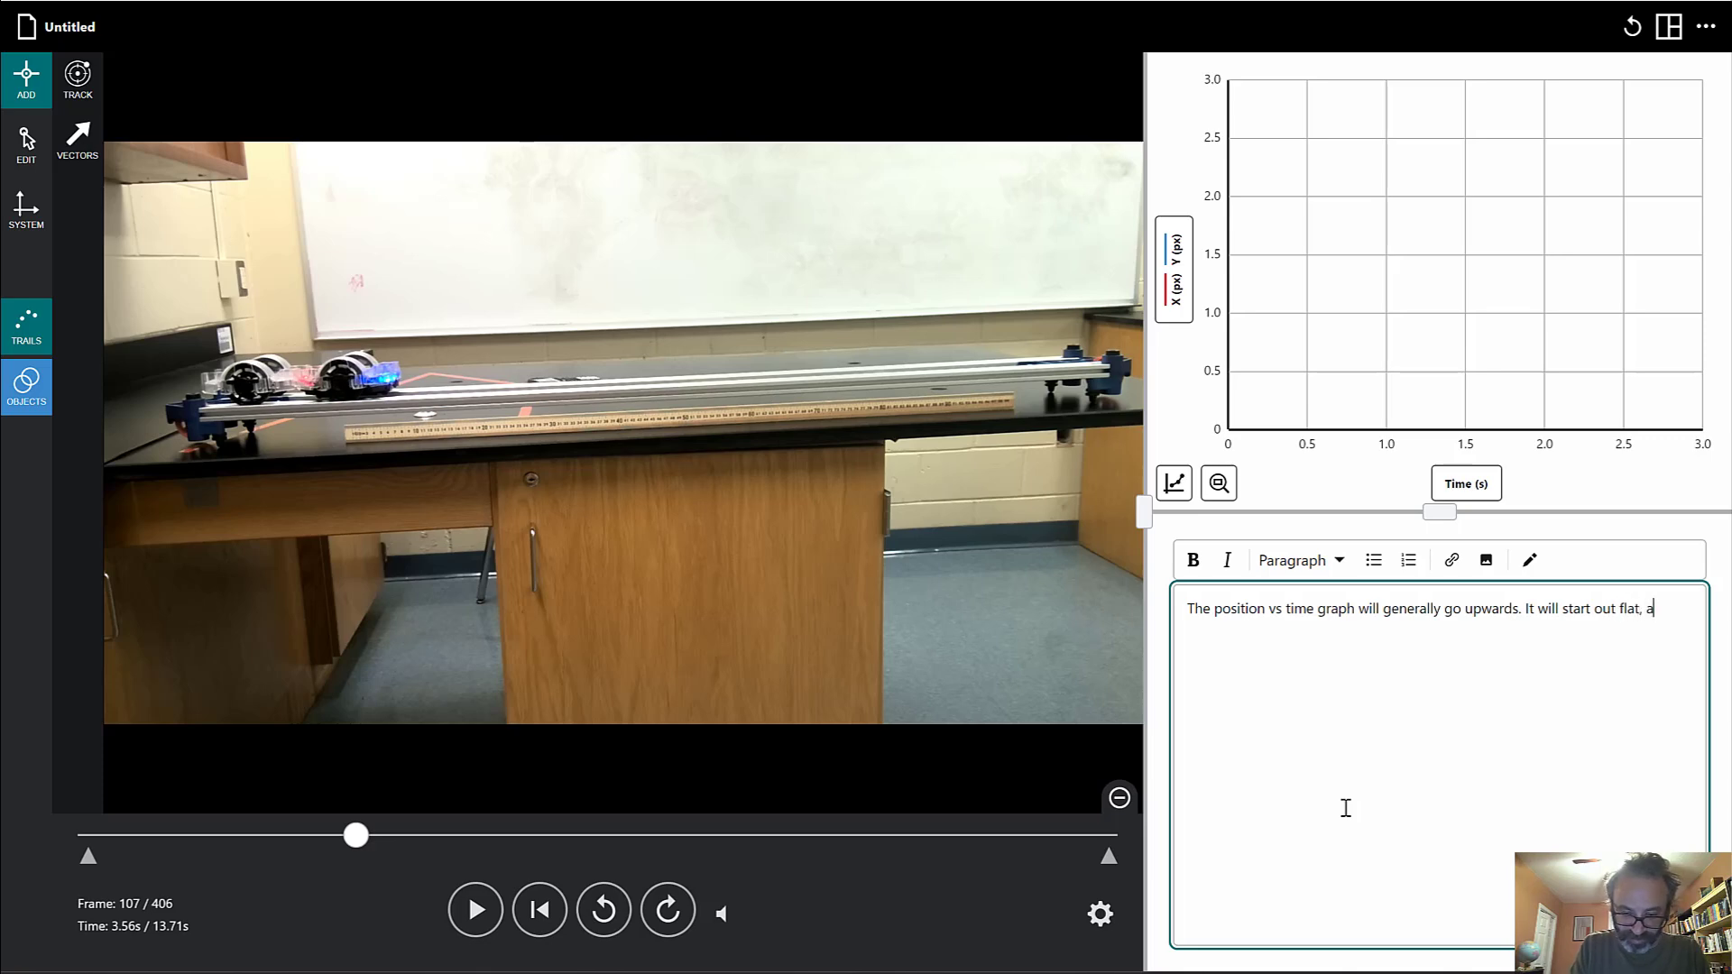
type("nd get ")
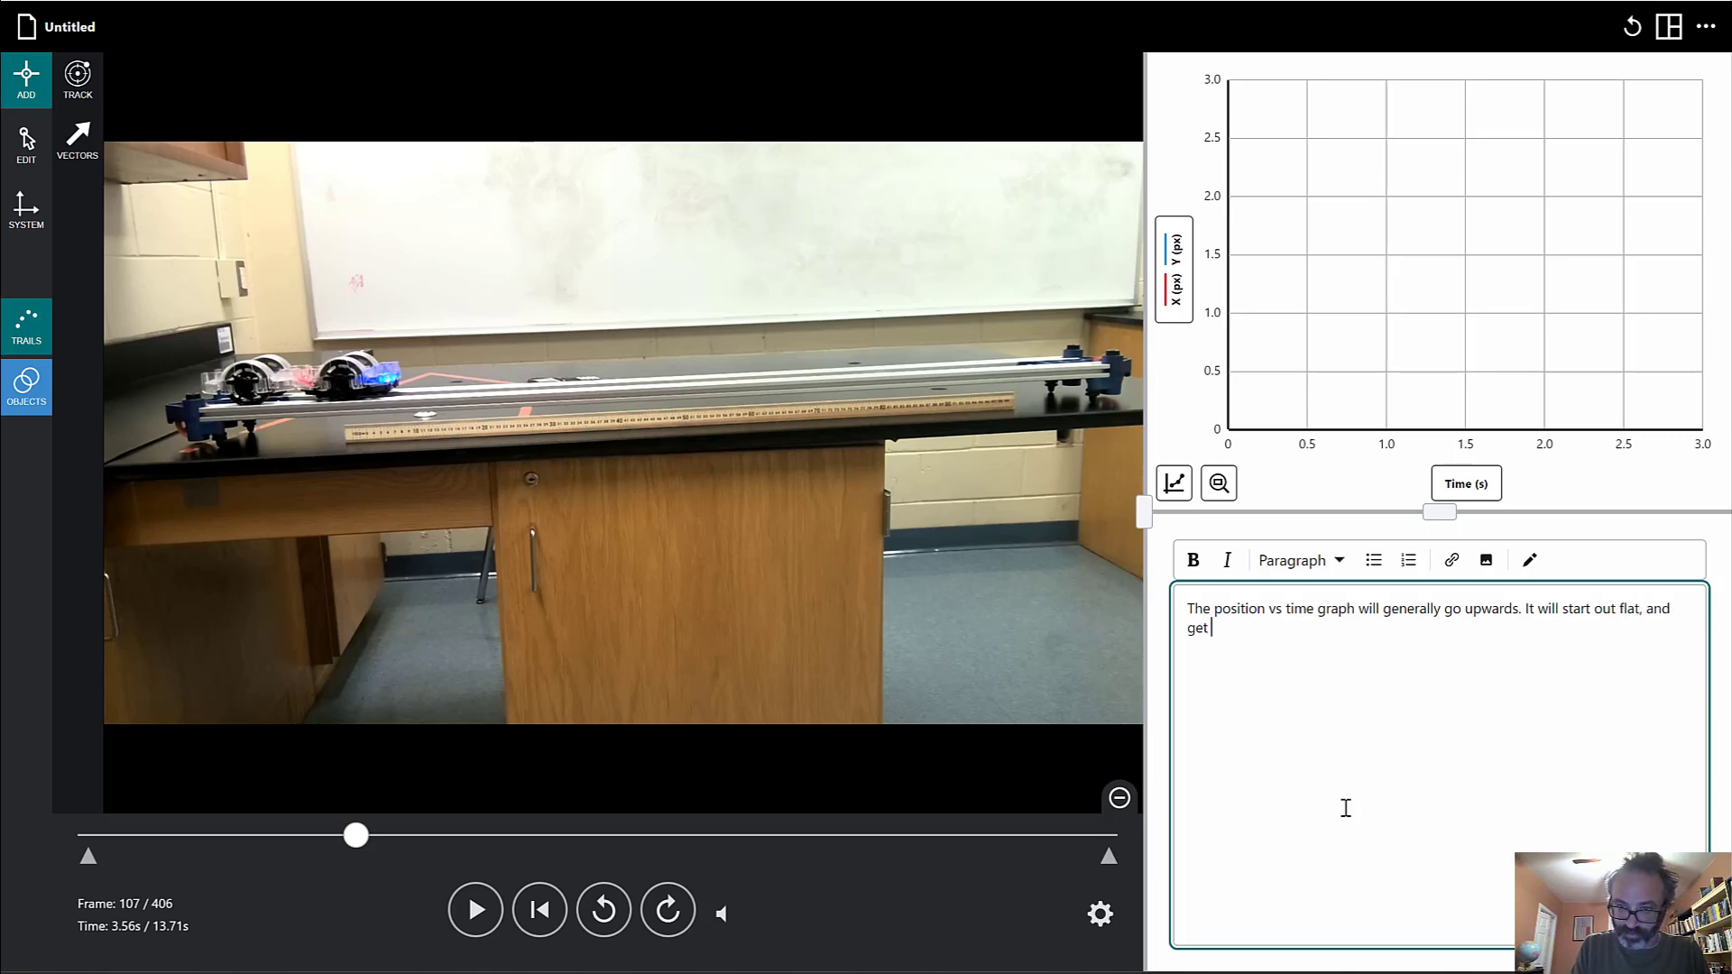
type("steeper.")
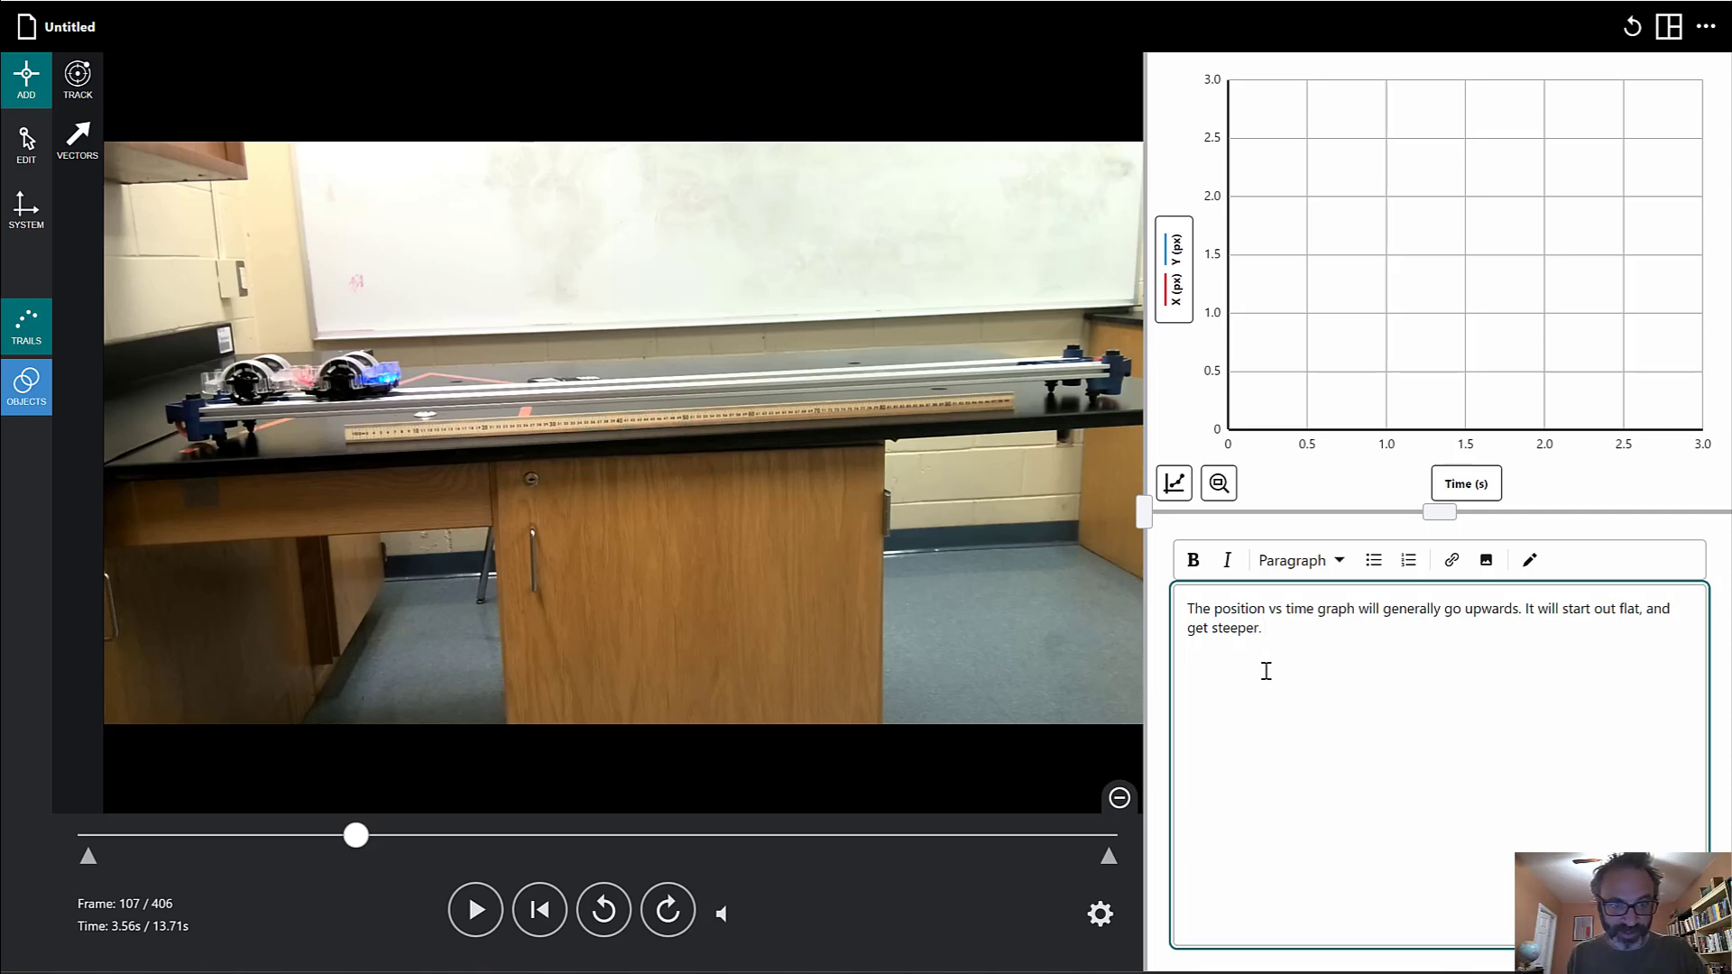
- Continue the notes with the prediction "I predict the ergobot will accelerate at 0.03 m/s^2"
type("I ")
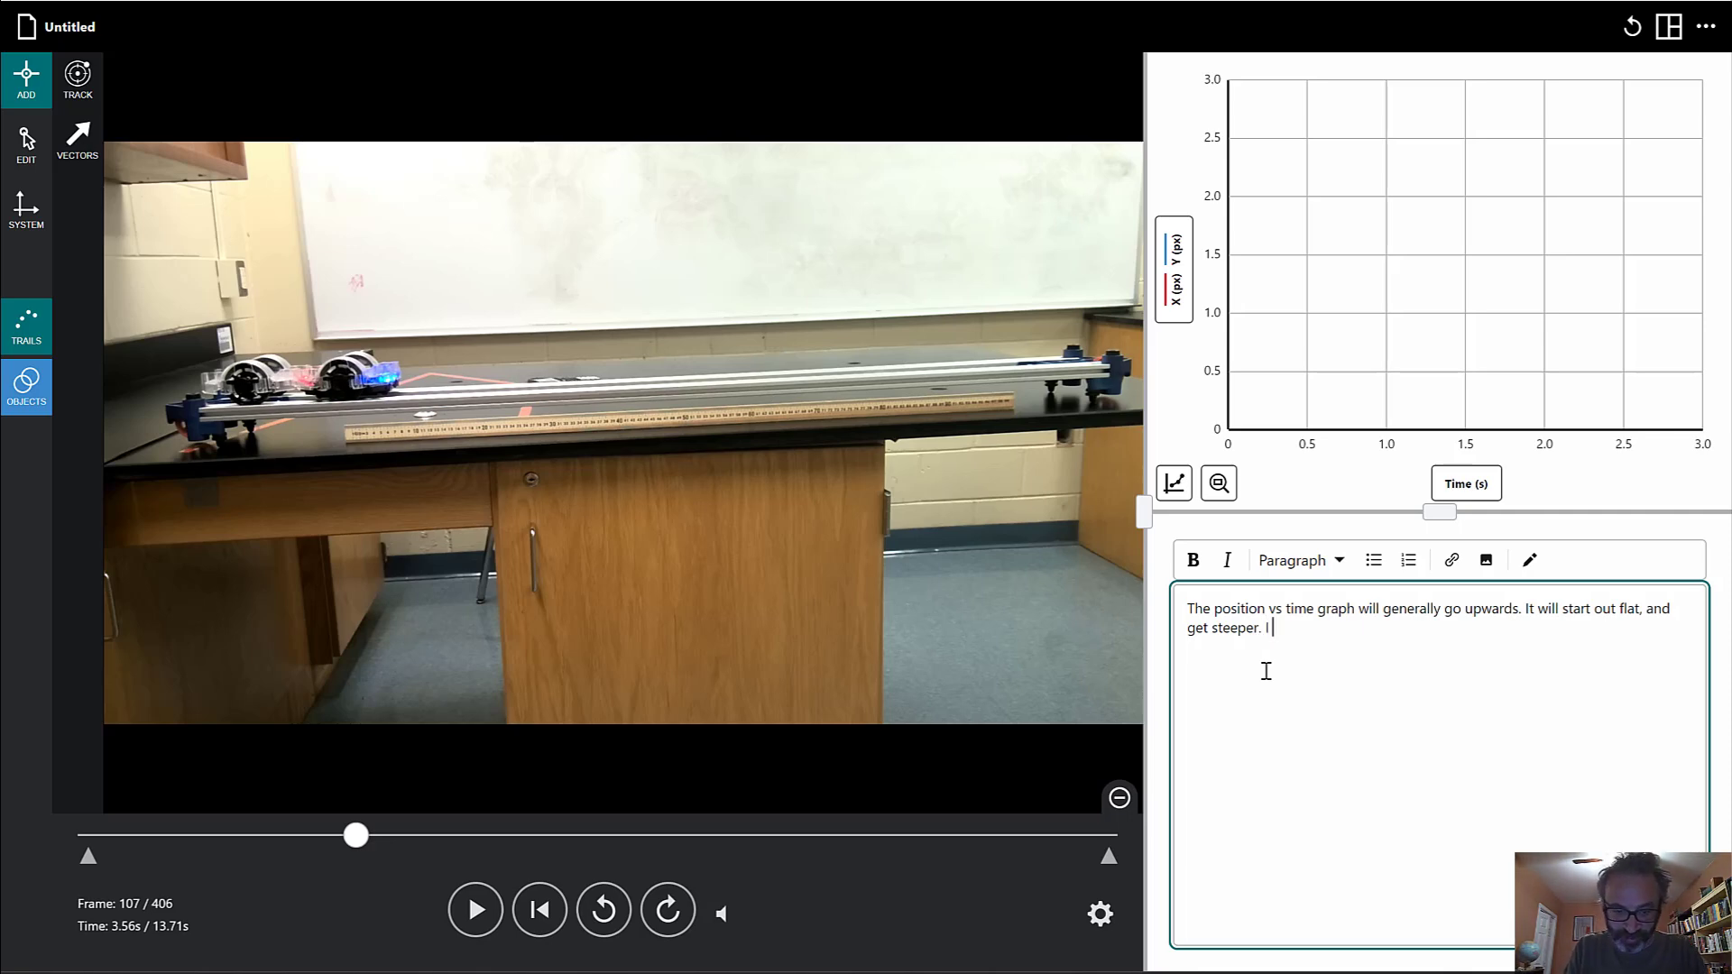
type("predict th")
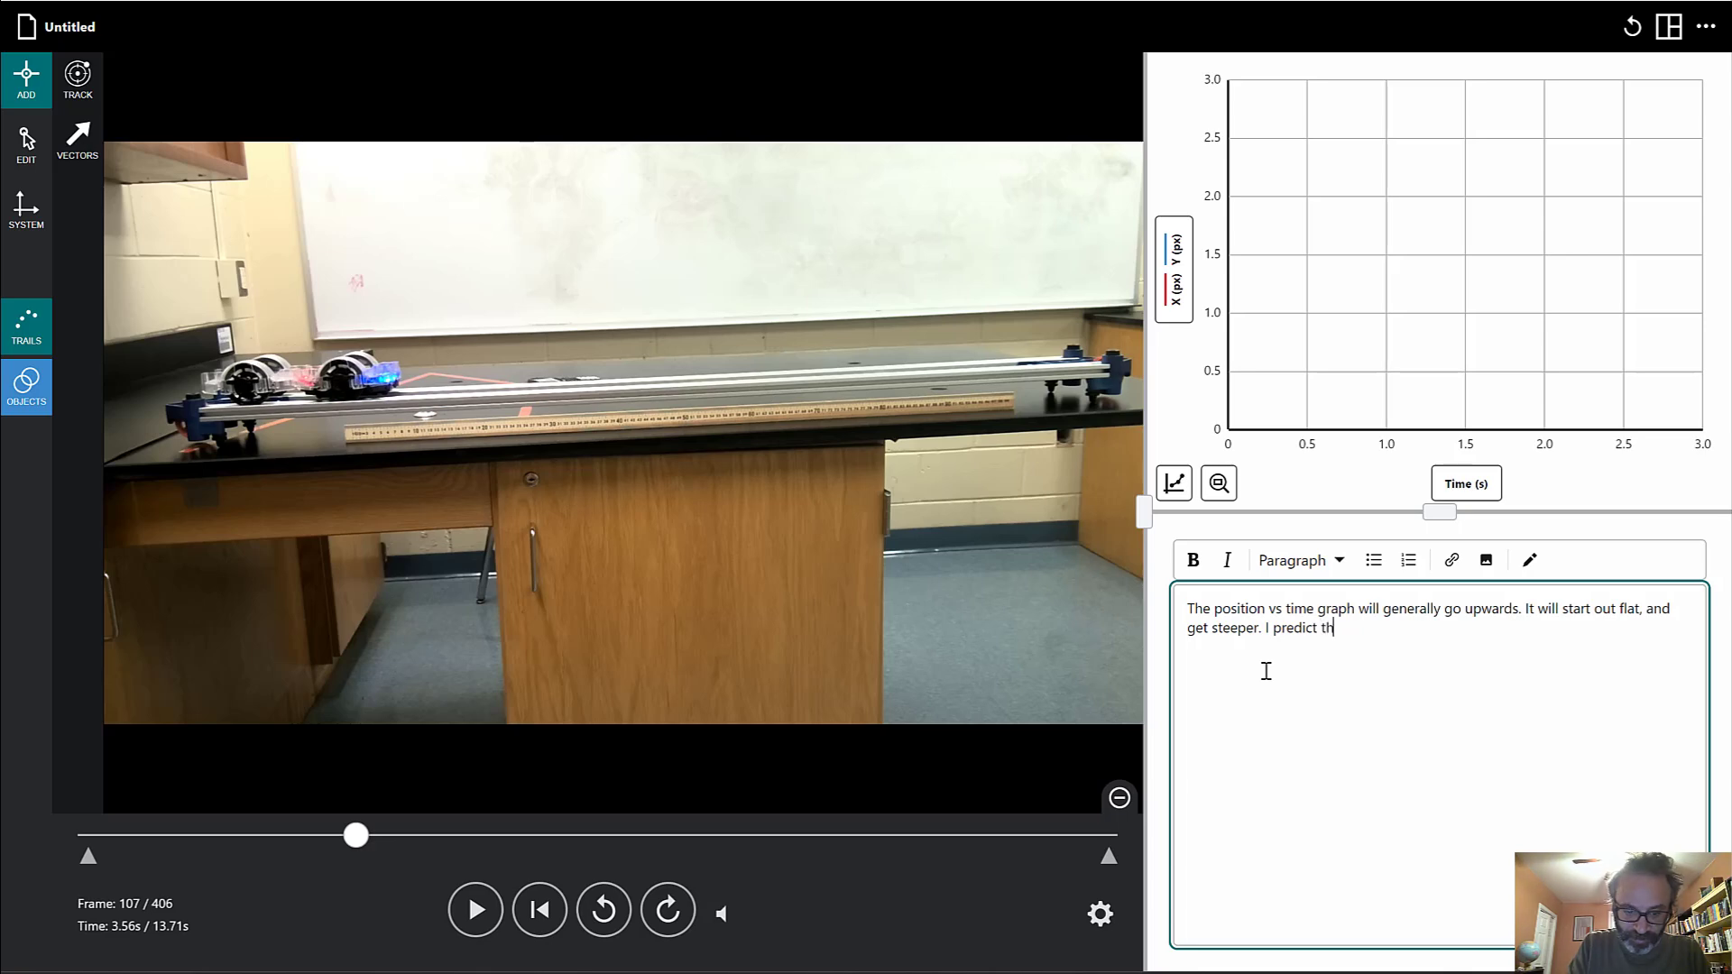
type("e ergo")
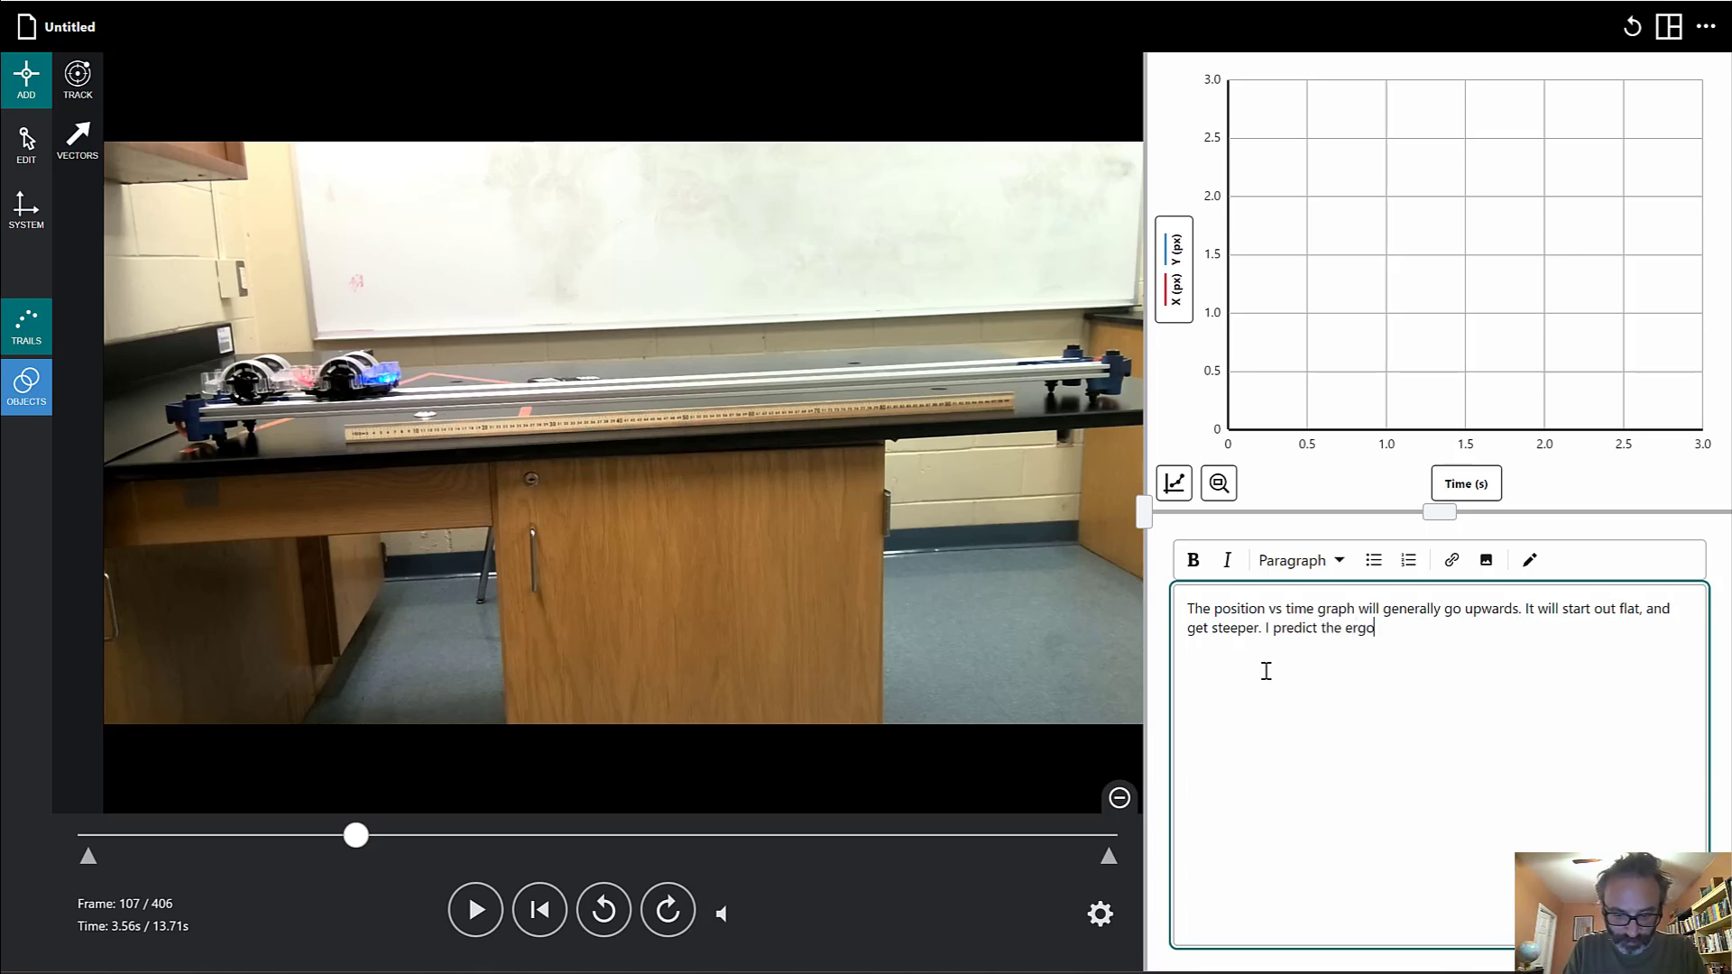
type("bot will acca;ere")
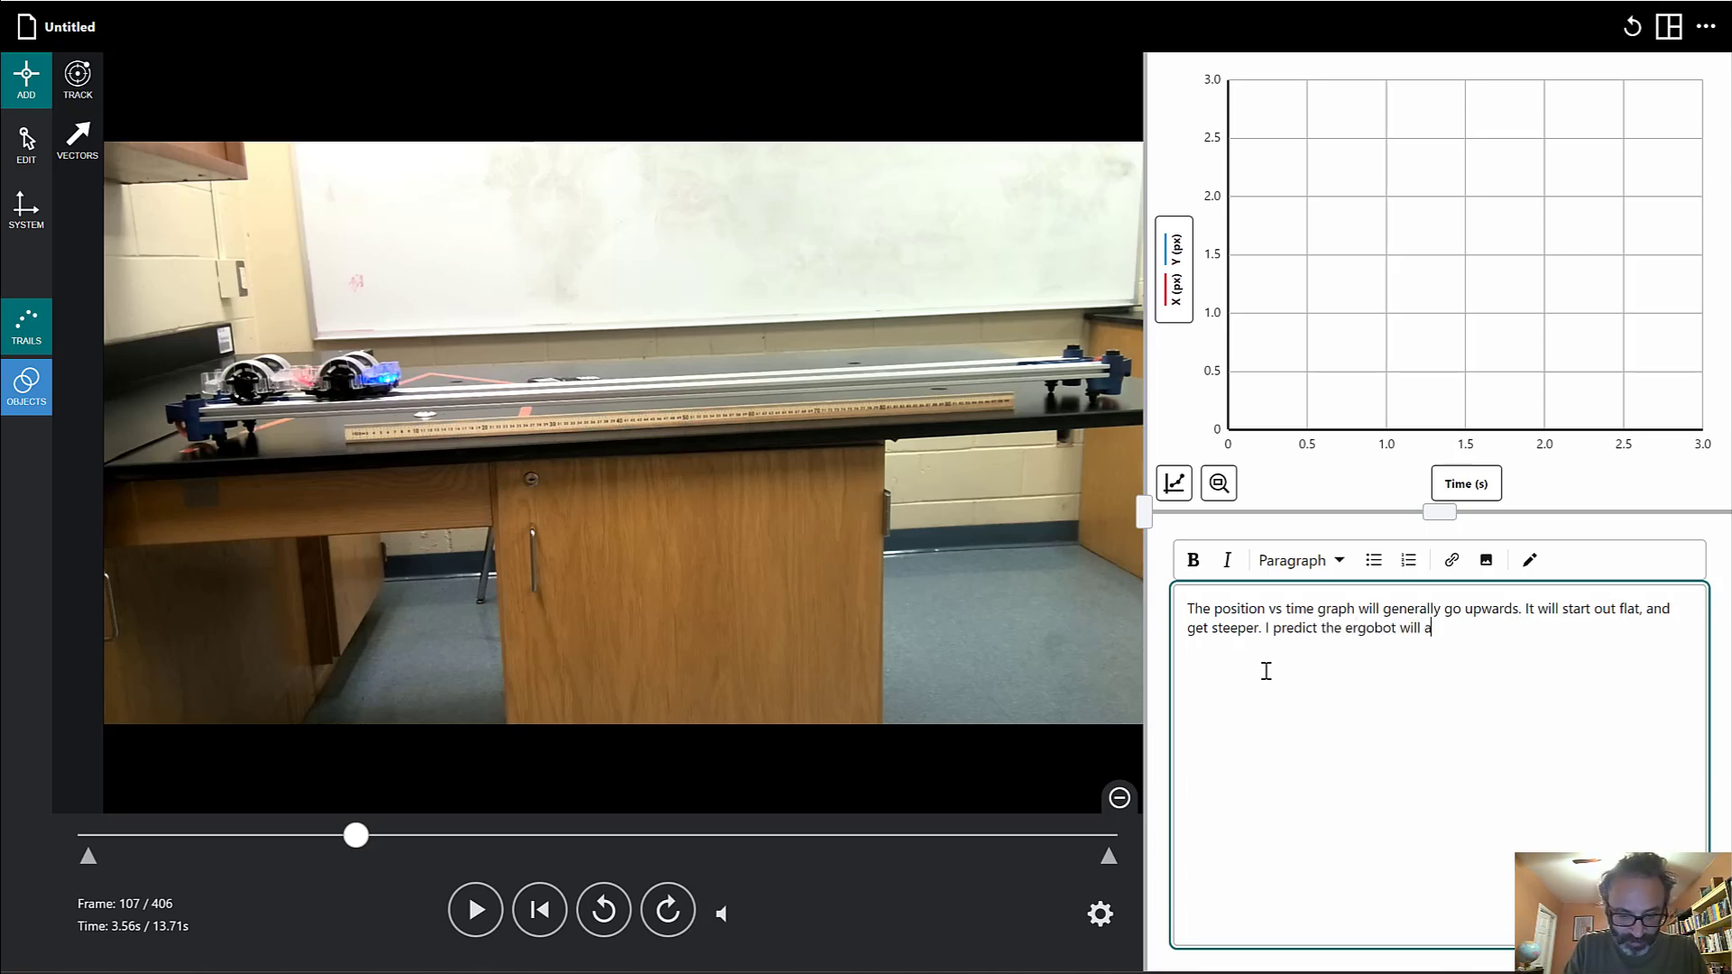
key("BackSpace")
key("BackSpace")
key("BackSpace")
key("BackSpace")
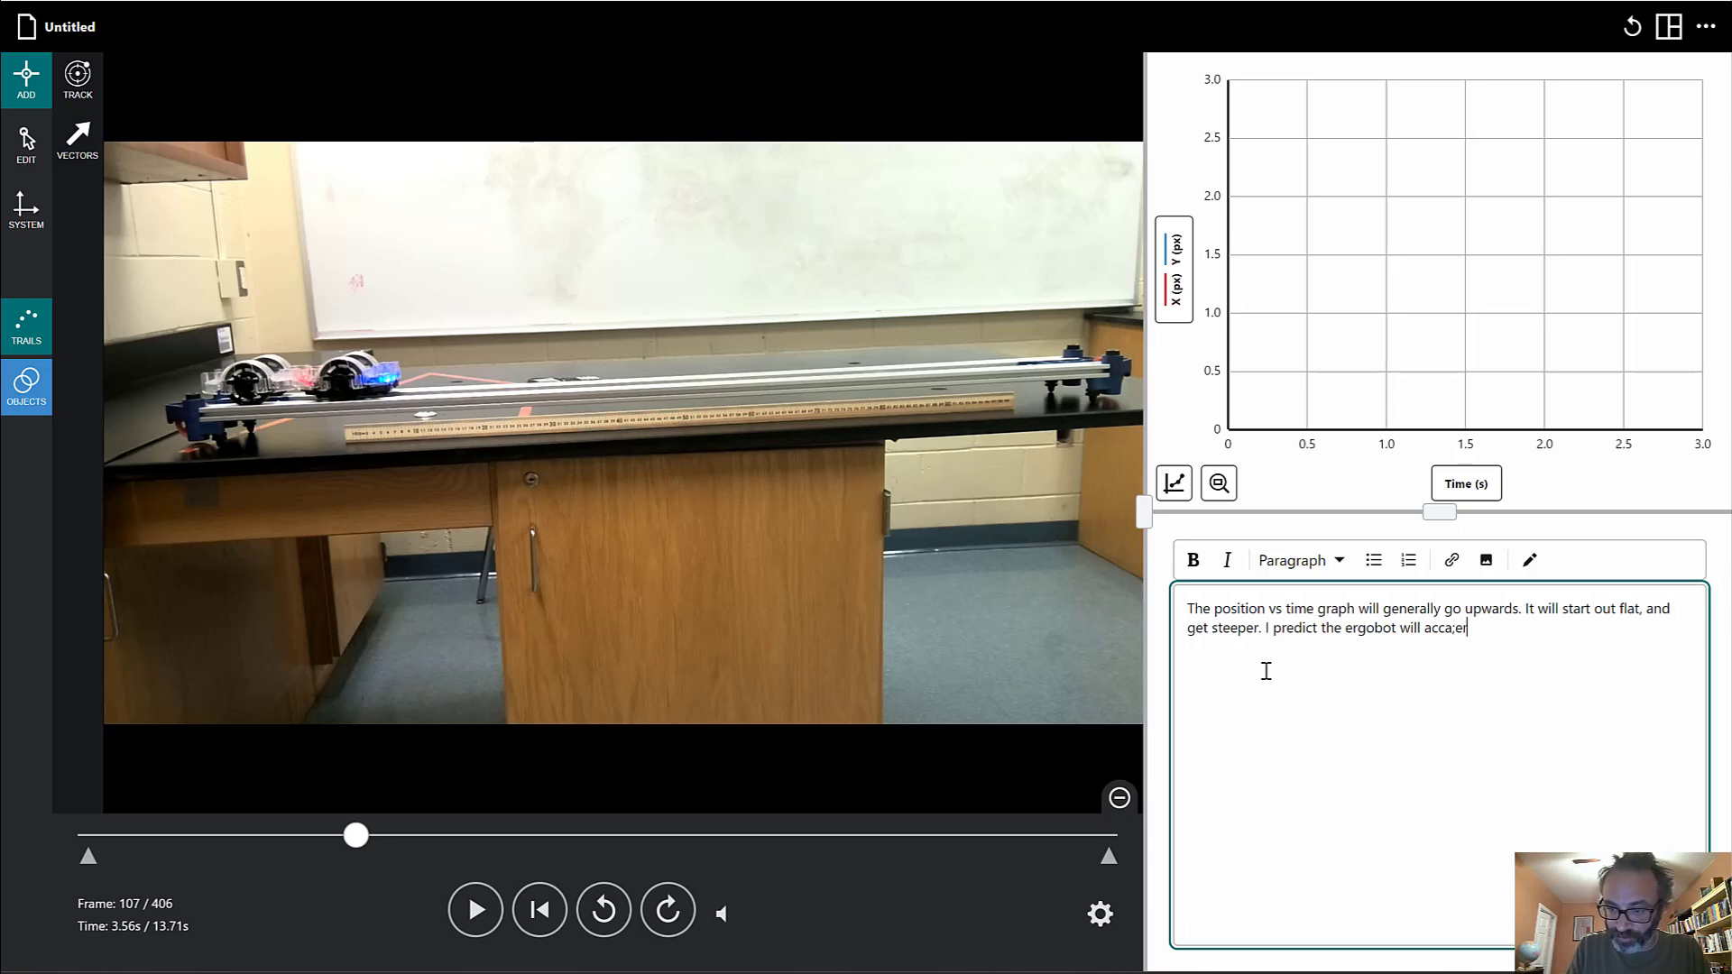
type("elerat")
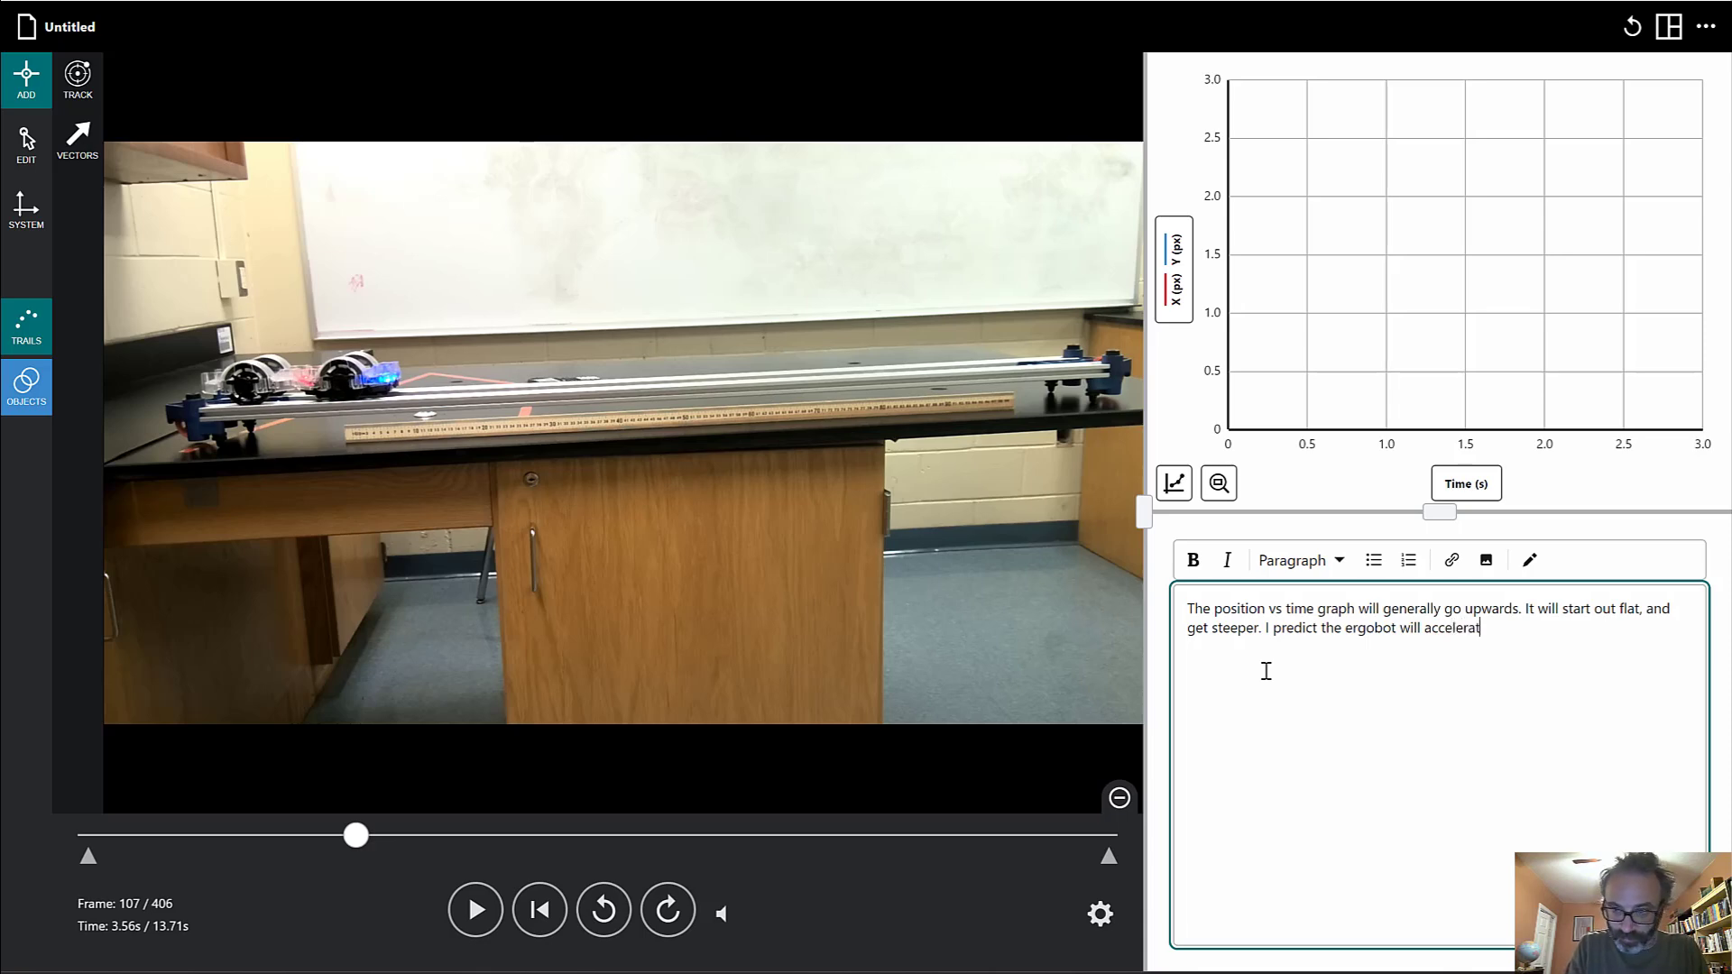
type("e at")
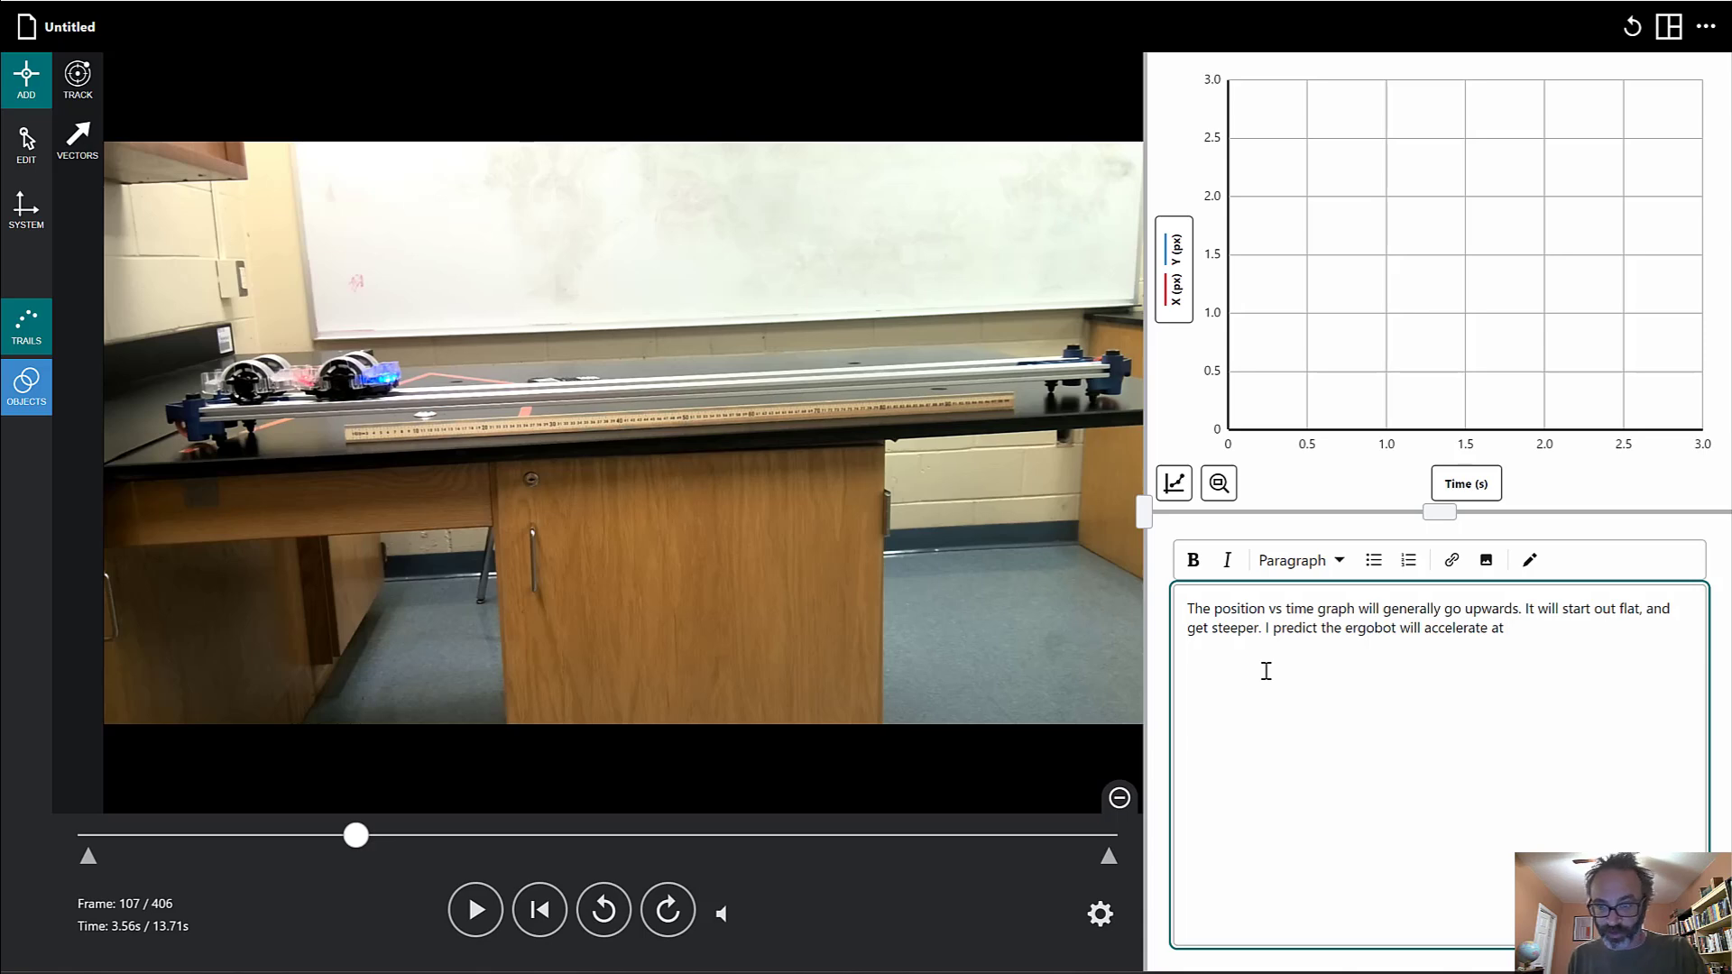
type("0.0")
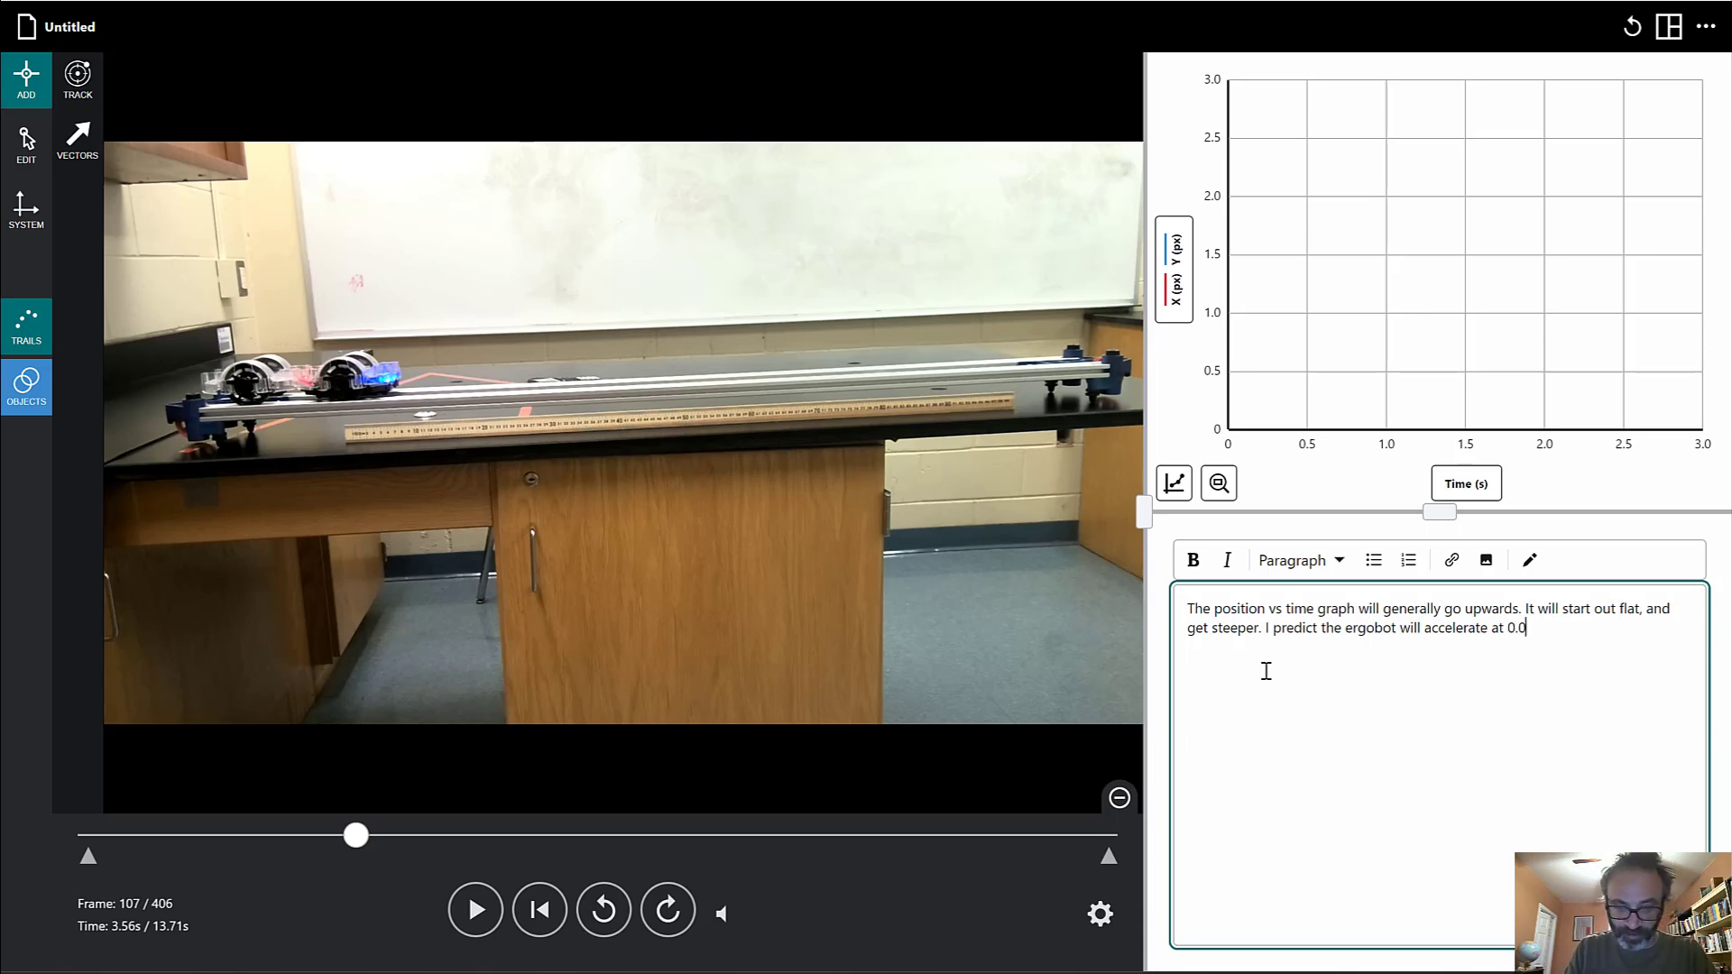
type("3 m/")
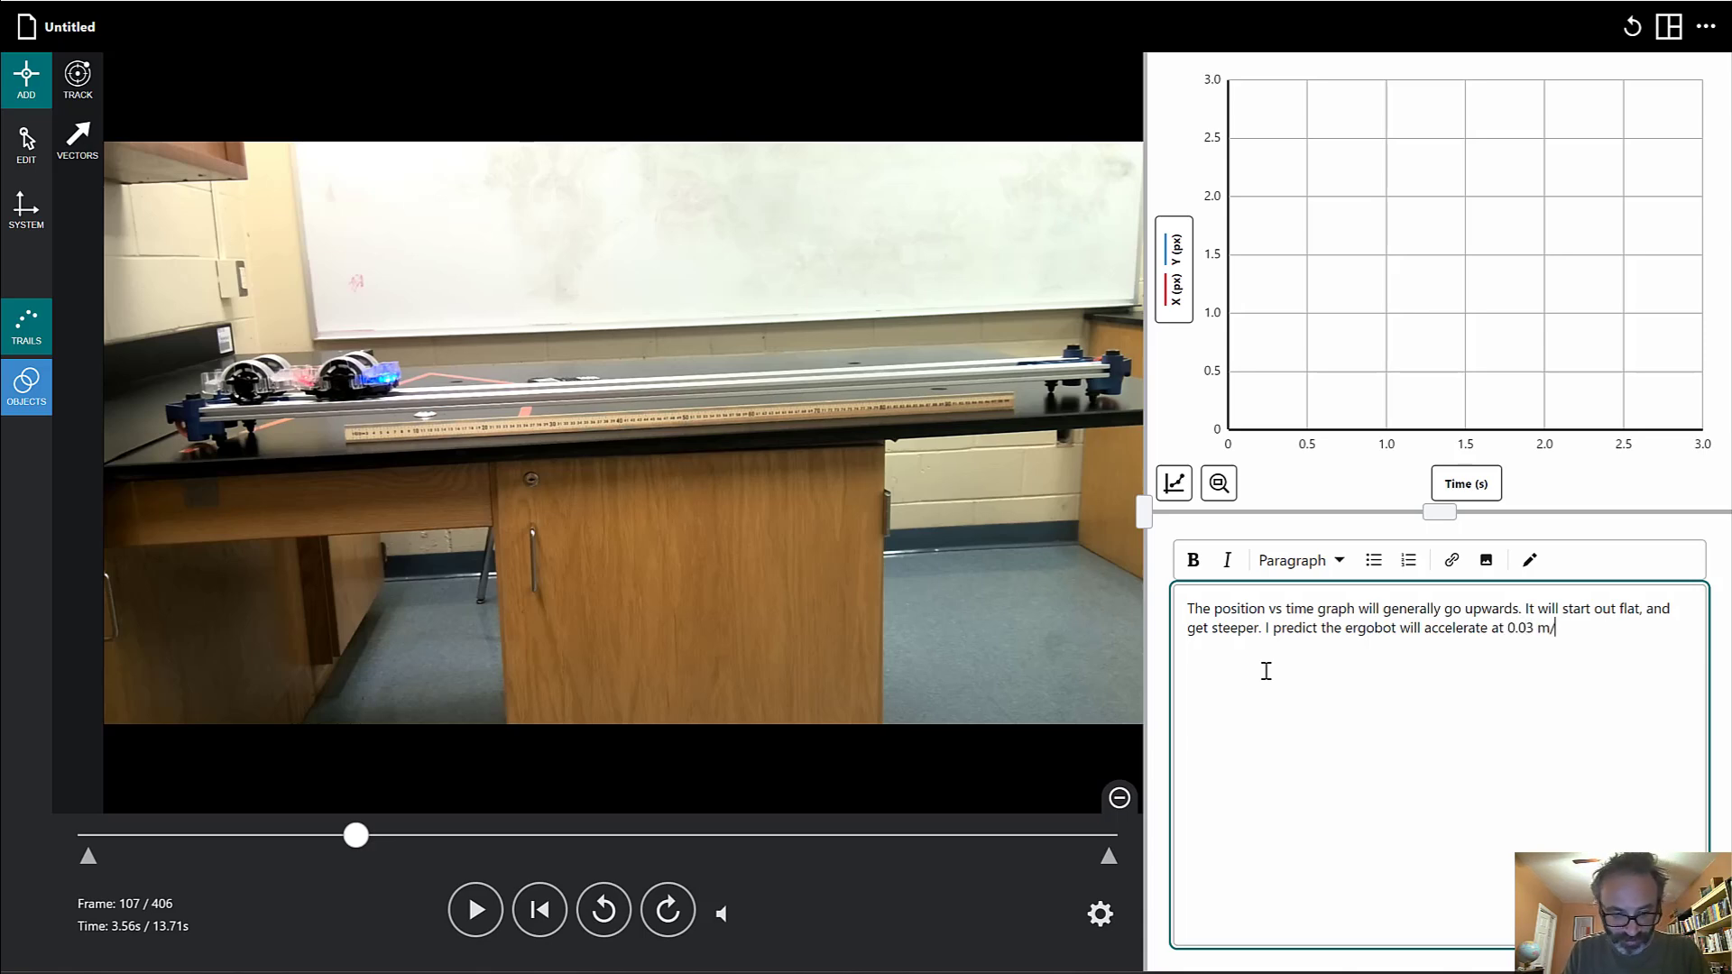
type("s^2")
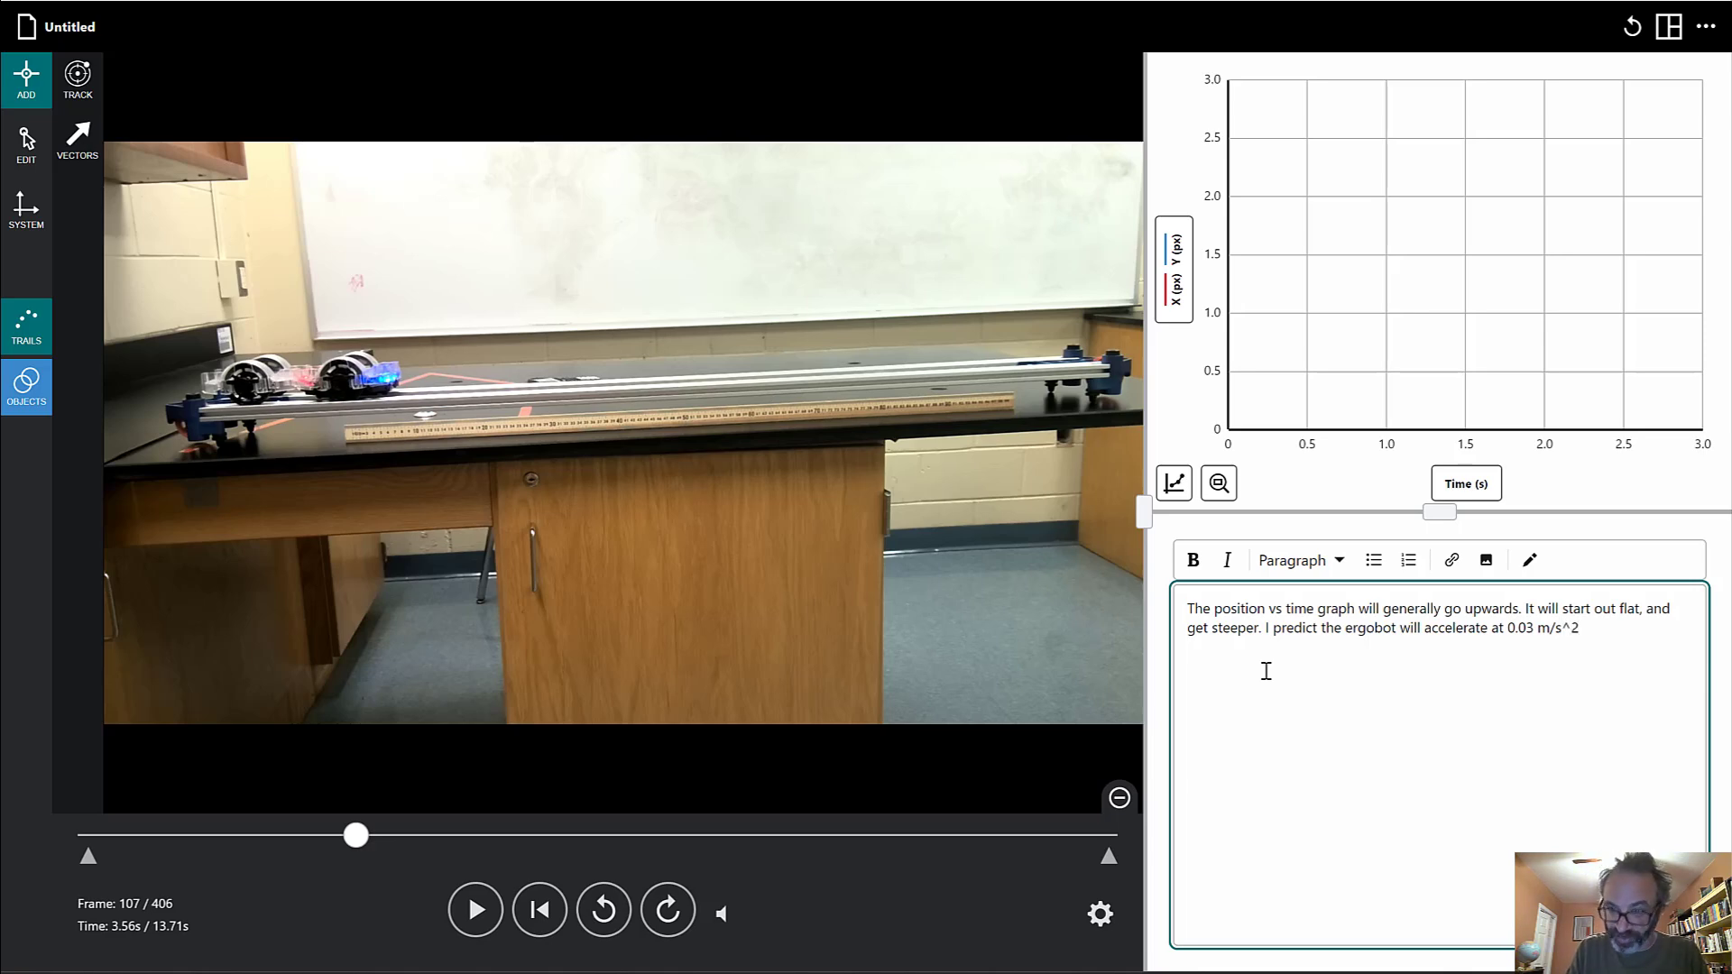
- Complete the acceleration prediction in the notes with ", because that's what I programmed it to do."
type(", beca")
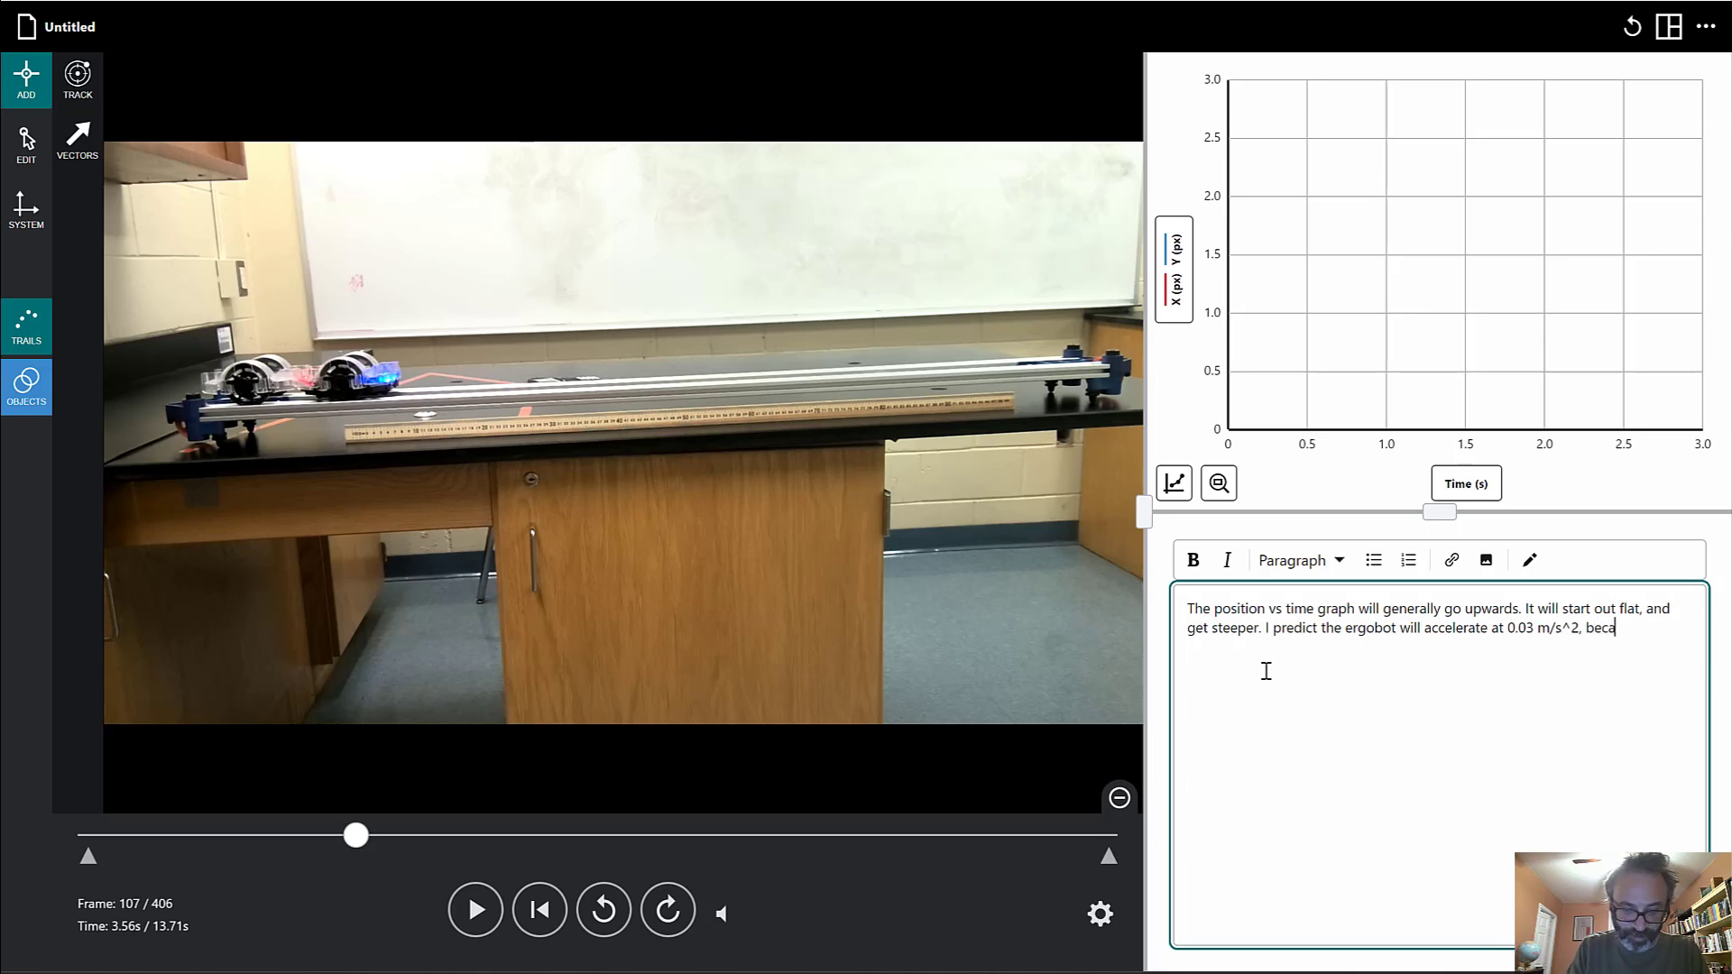
type("use that's ")
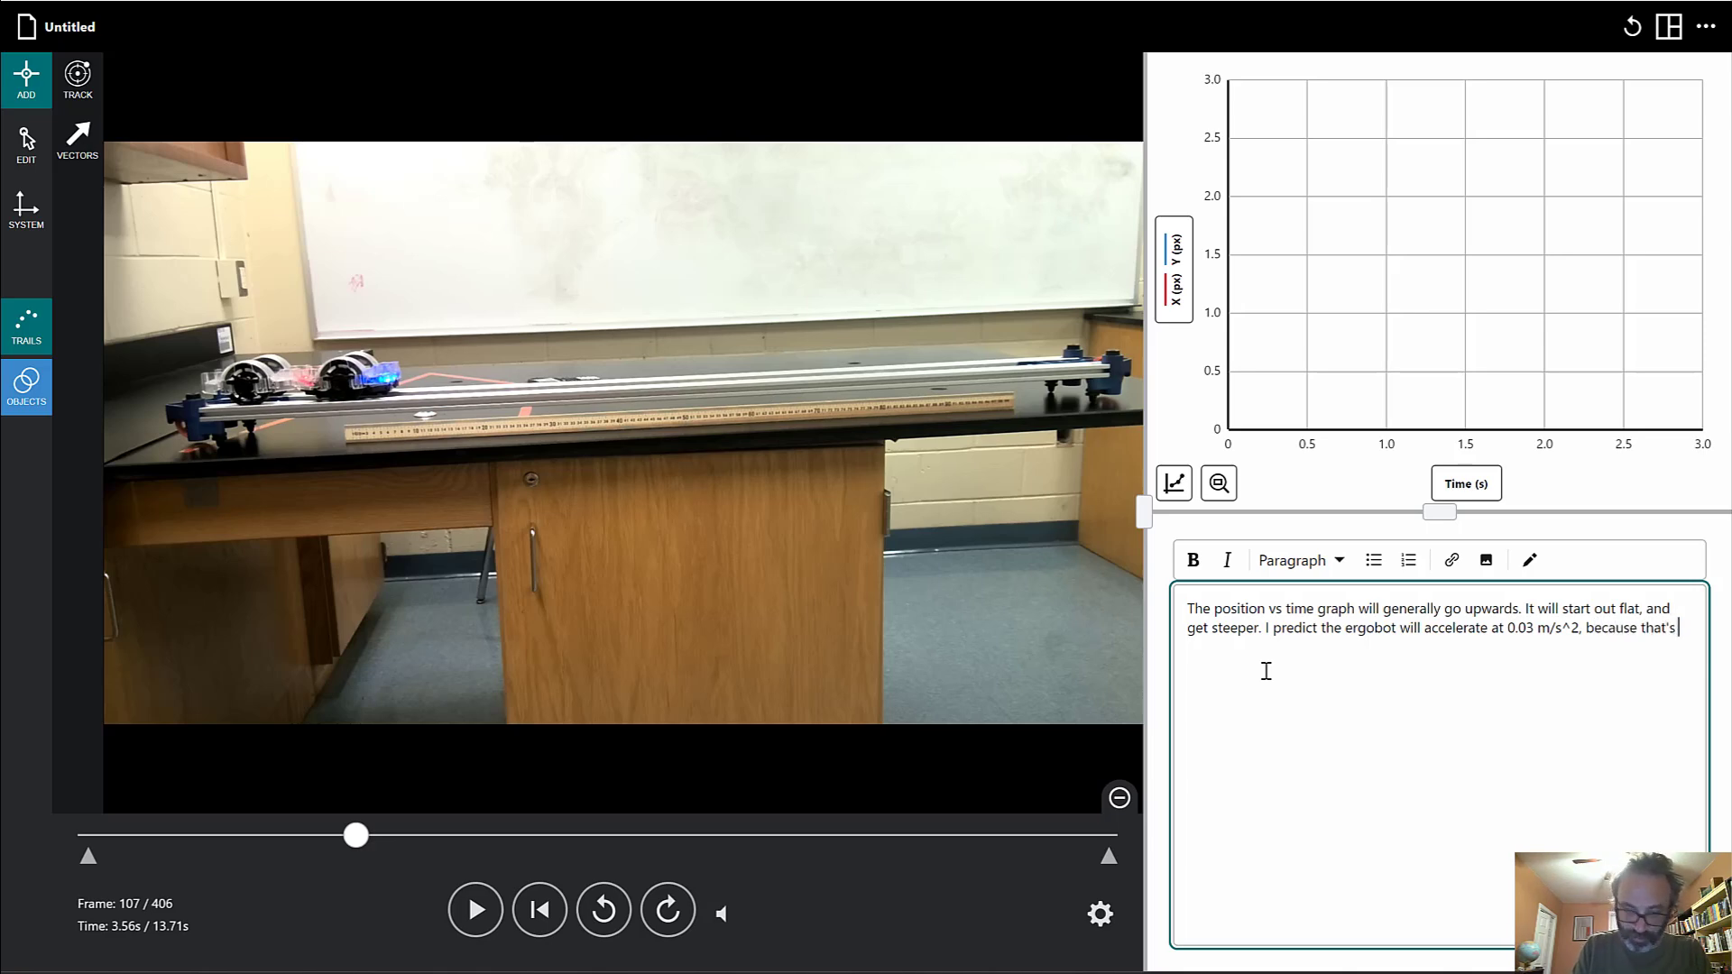
type("what I prog")
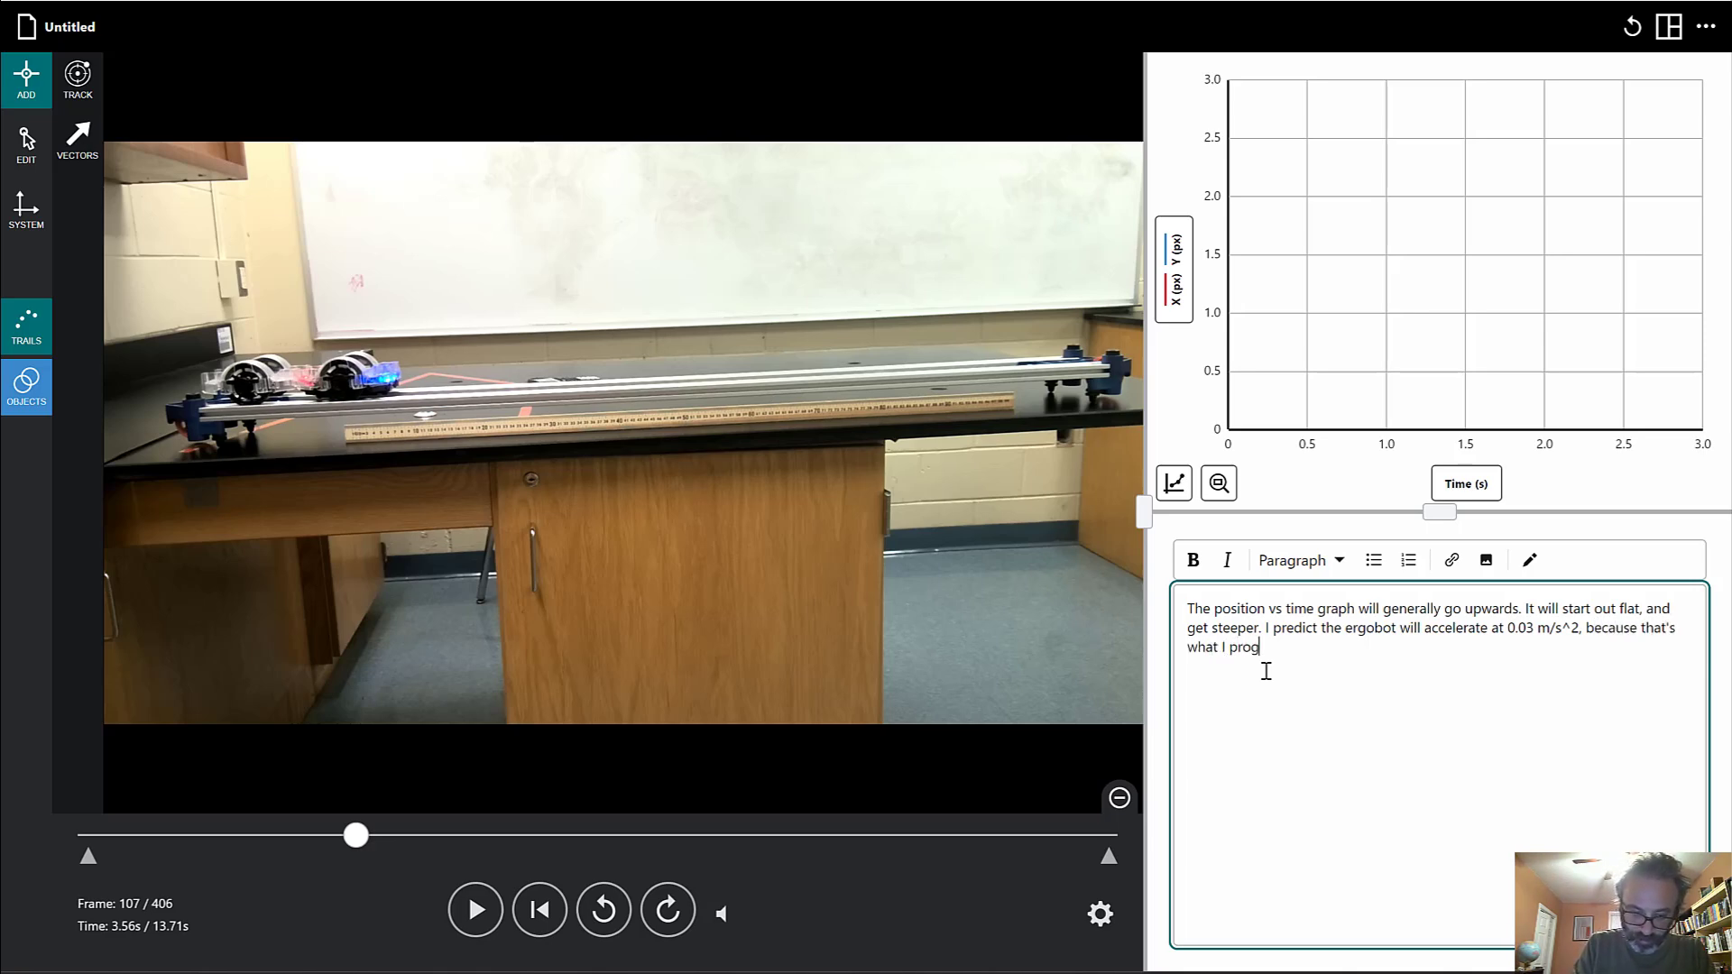
type("rammed it to do.")
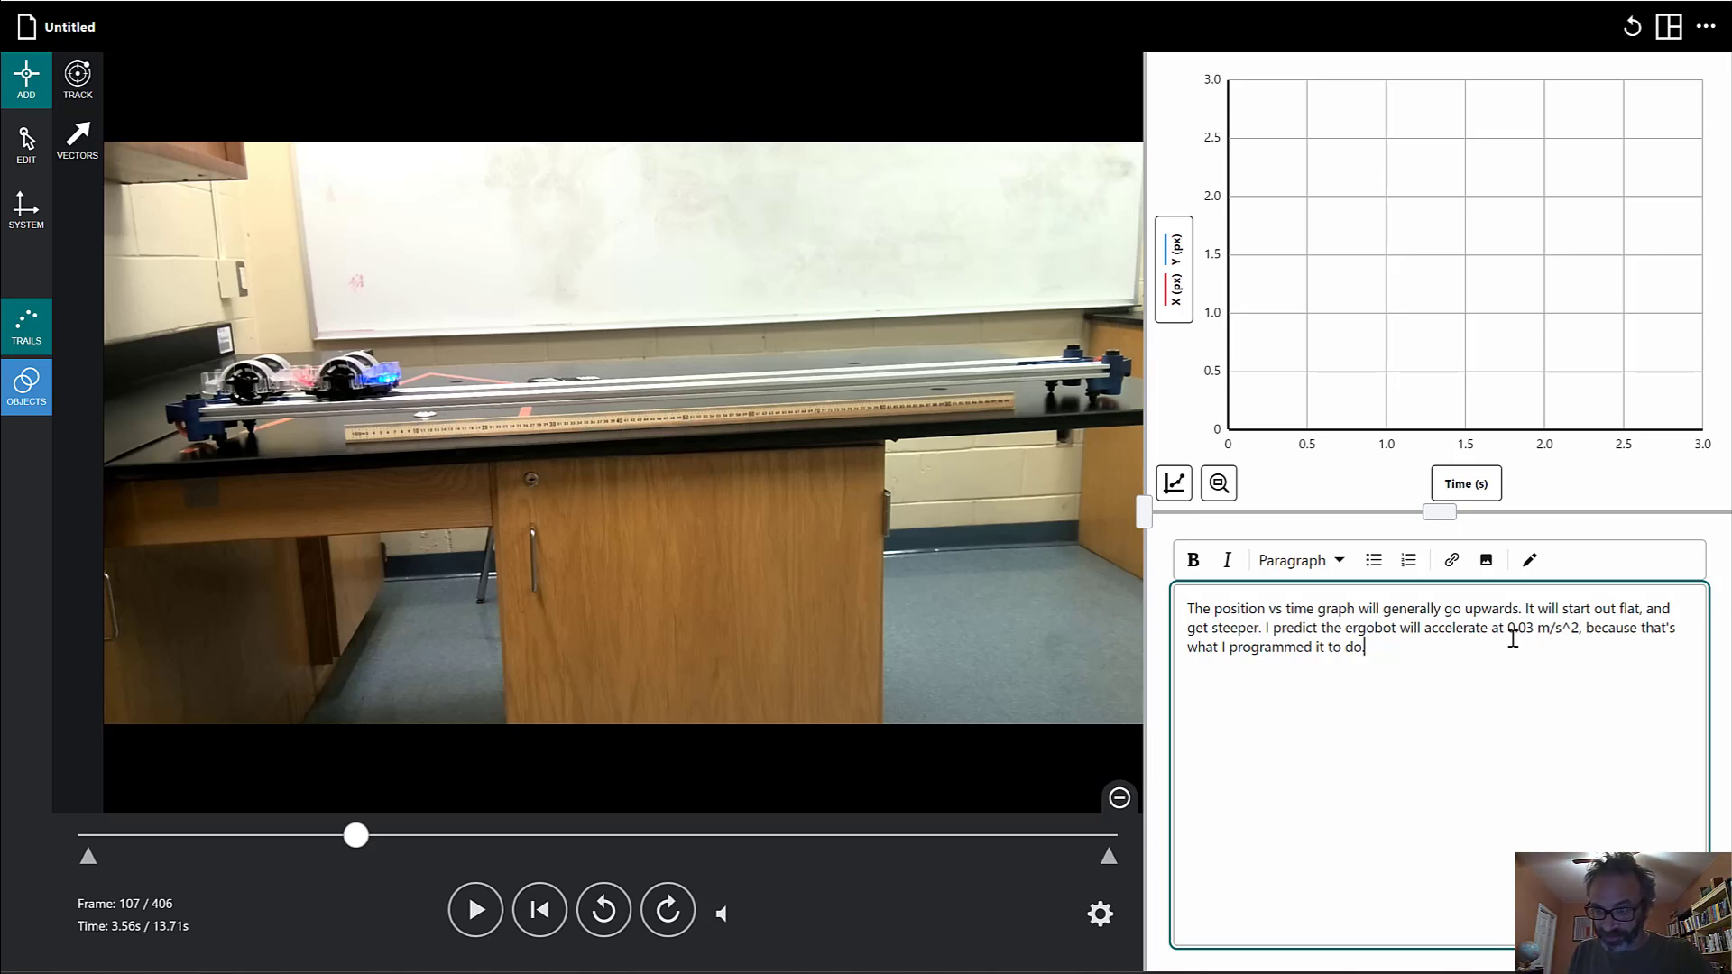
left_click_drag(1507, 632, 1550, 637)
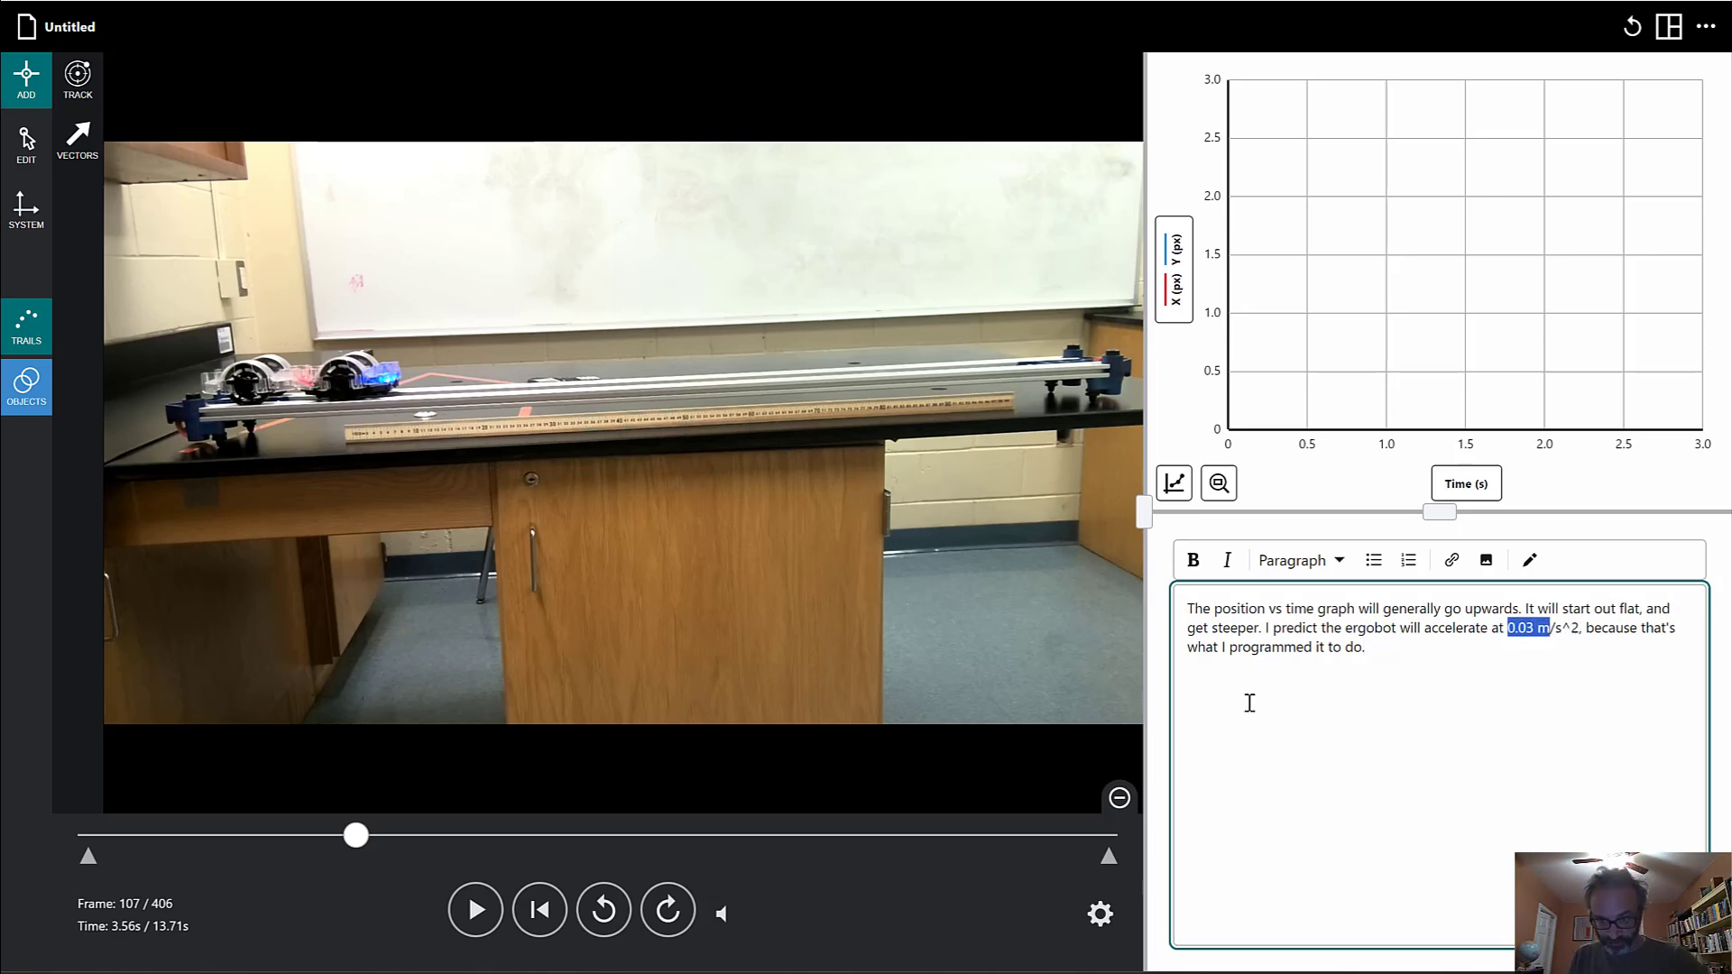
left_click(1378, 651)
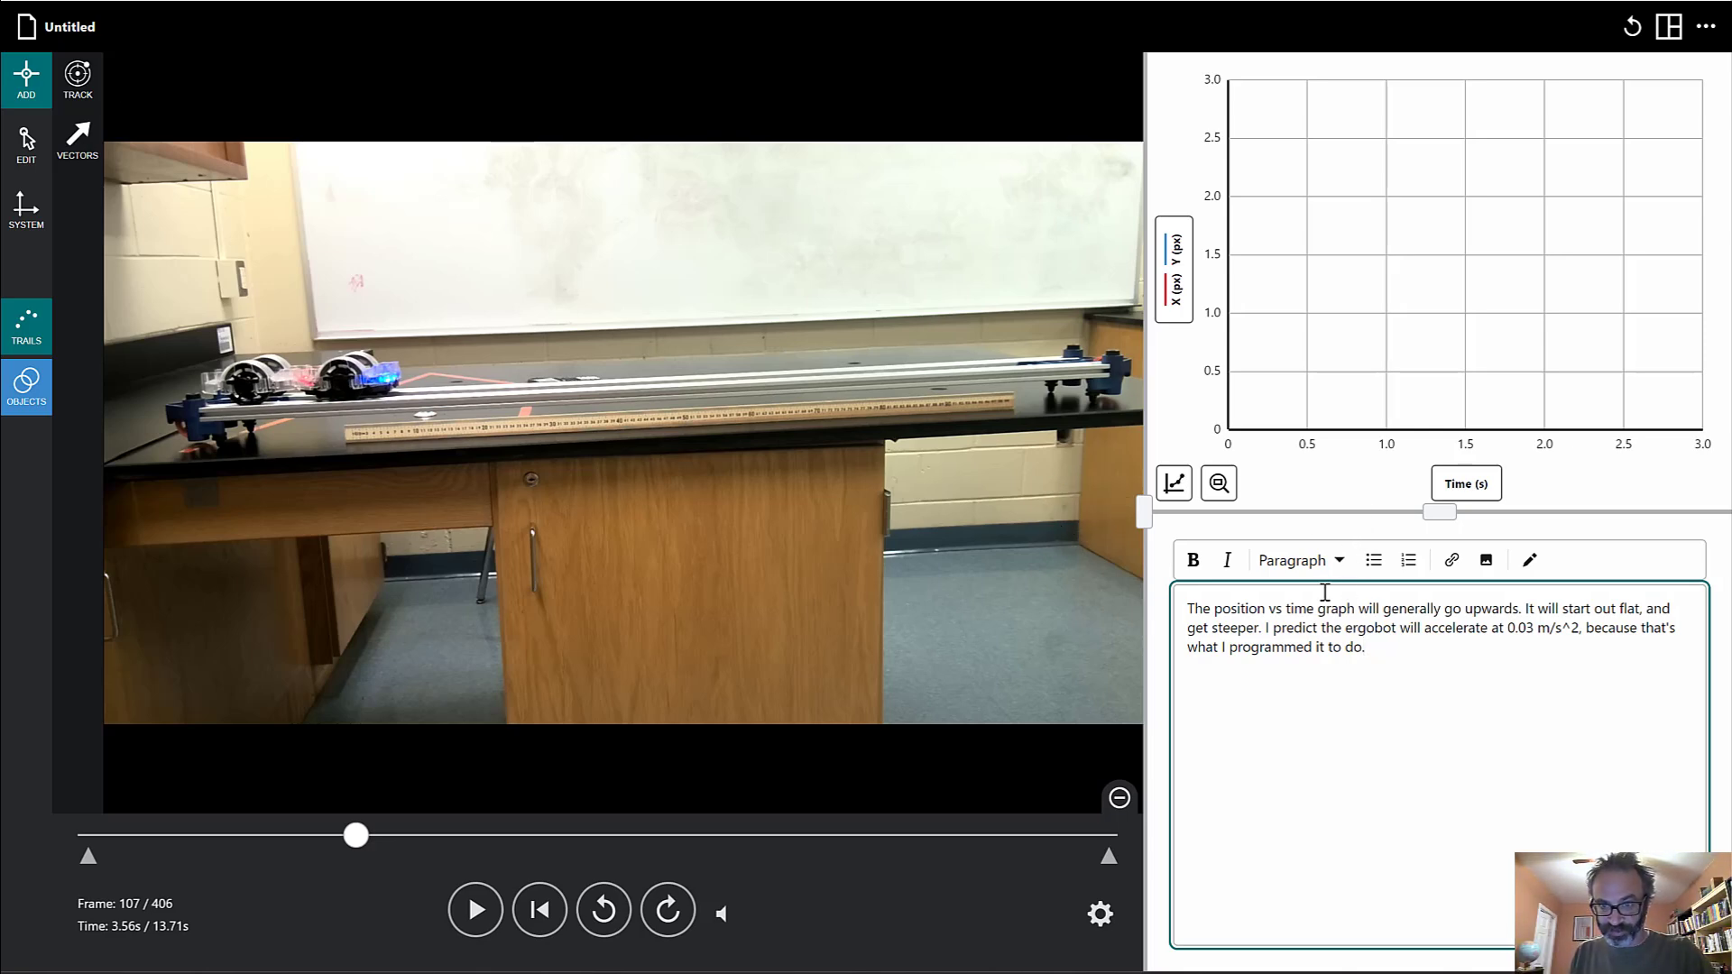
- Remove the Y position from the graph, leaving only the X position plotted against time
left_click(1176, 271)
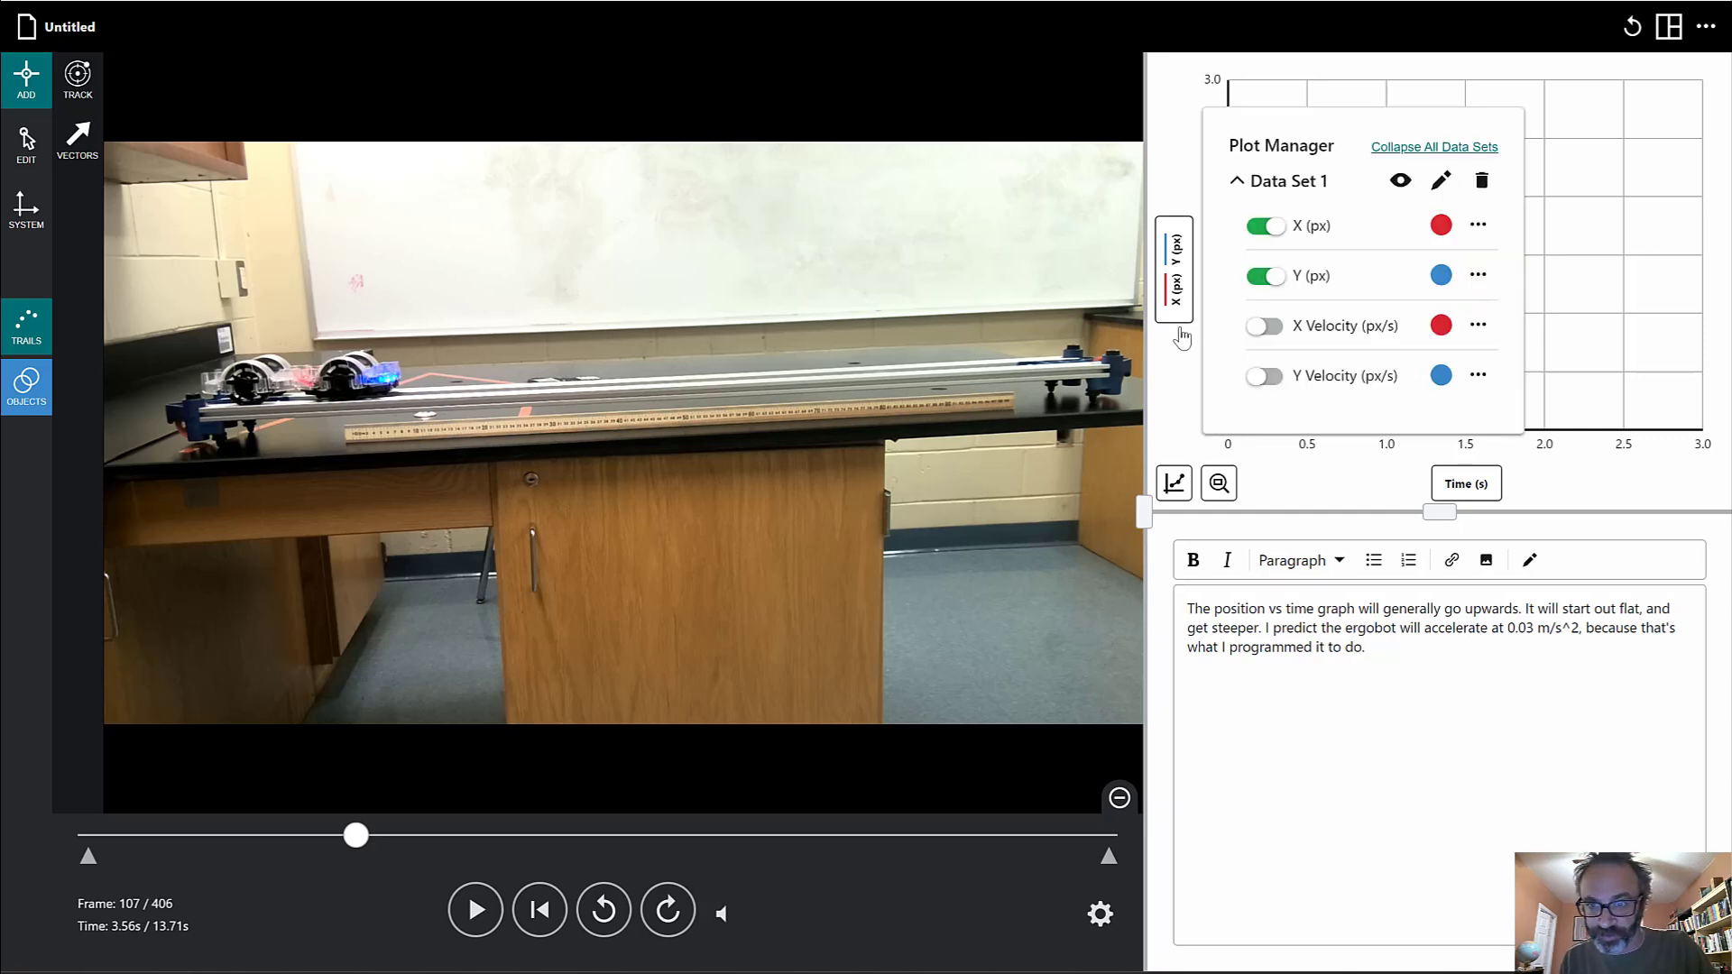
left_click(1275, 280)
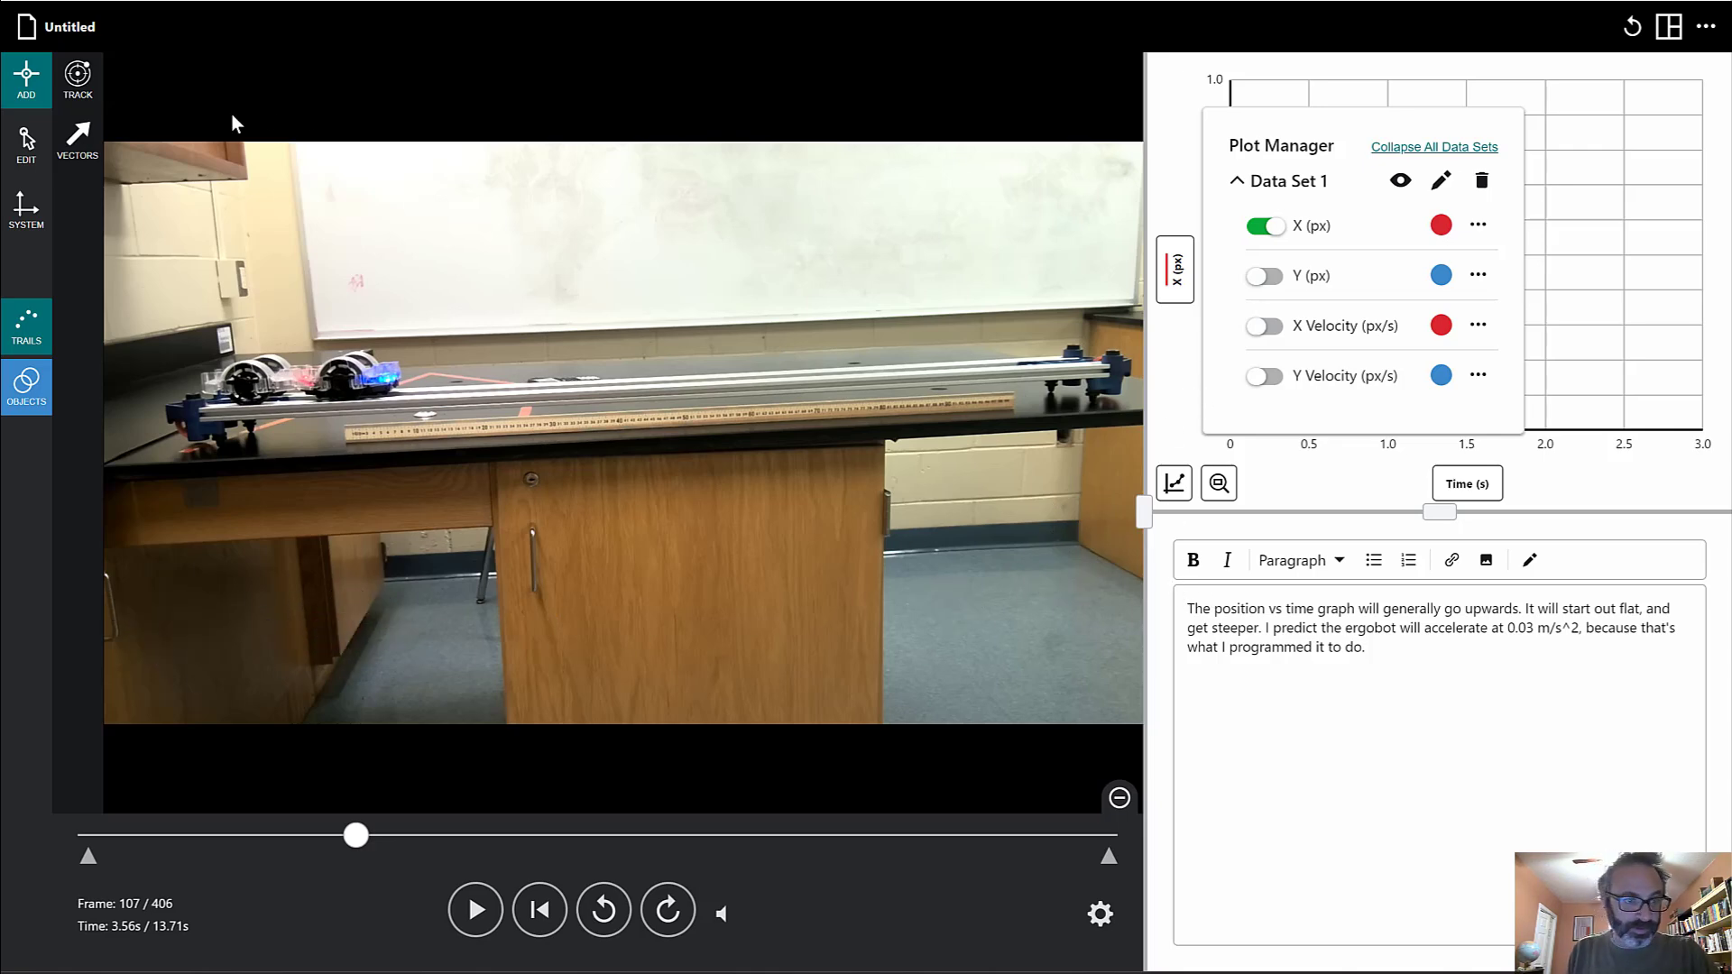
- Calibrate the video scale by placing the scale line's endpoints on both ends of the metre stick, with the length kept at 1 m
left_click(20, 217)
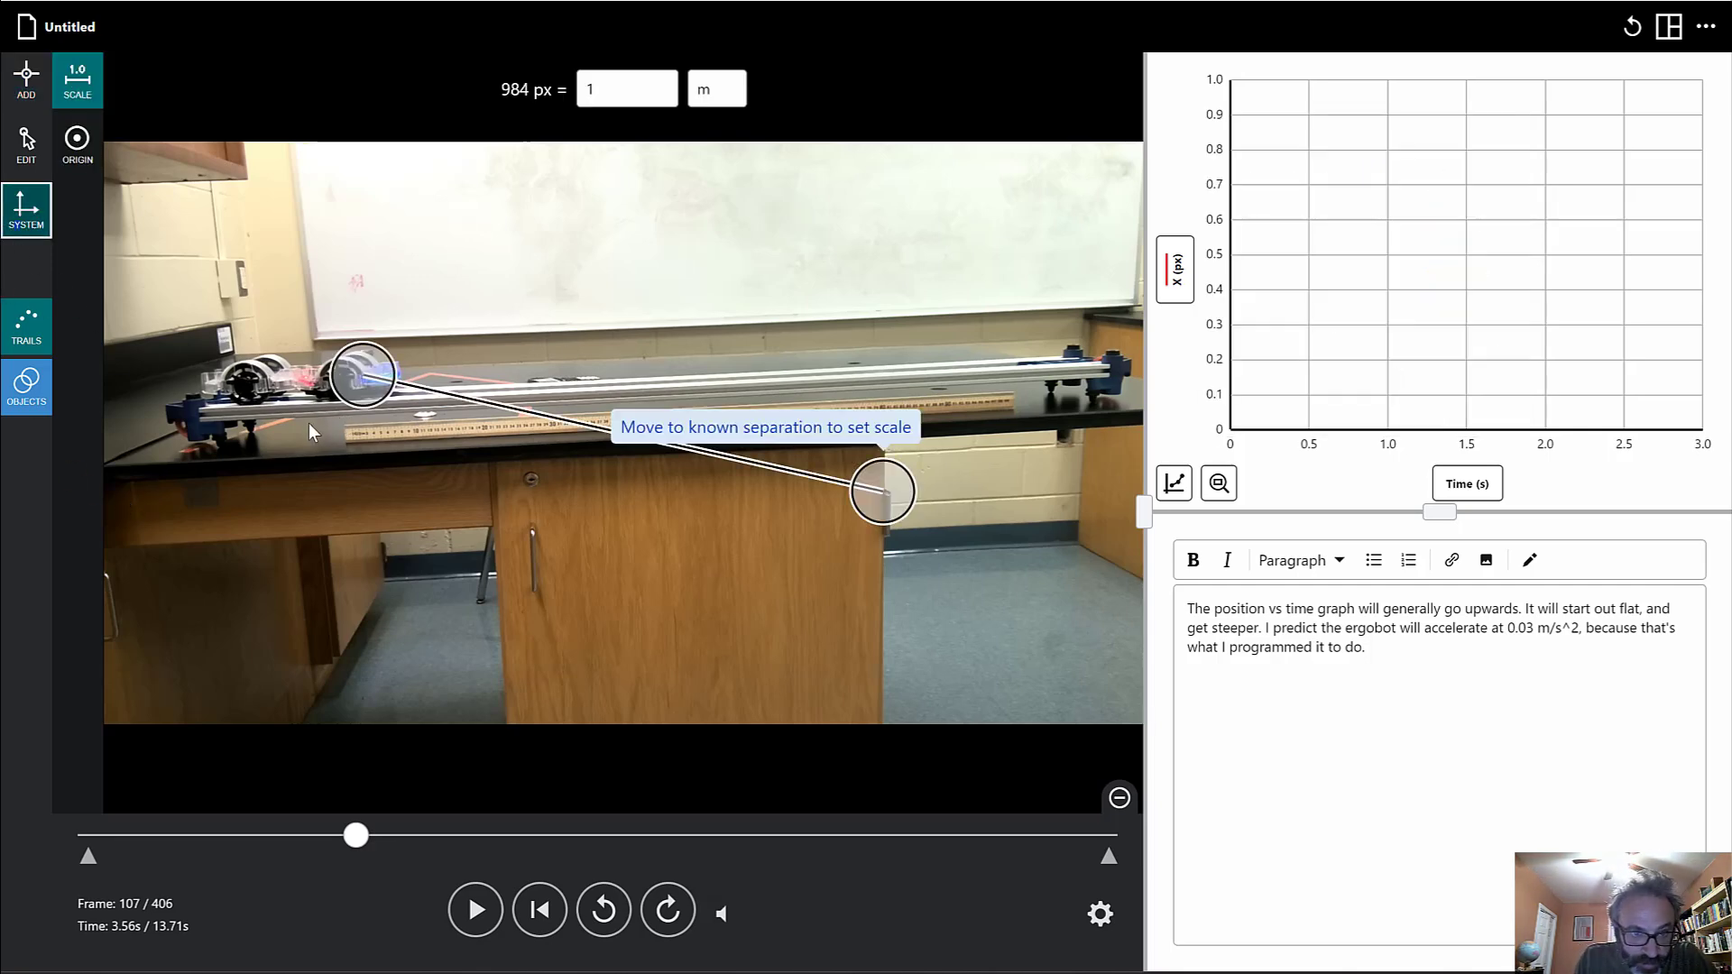
left_click_drag(358, 396, 340, 462)
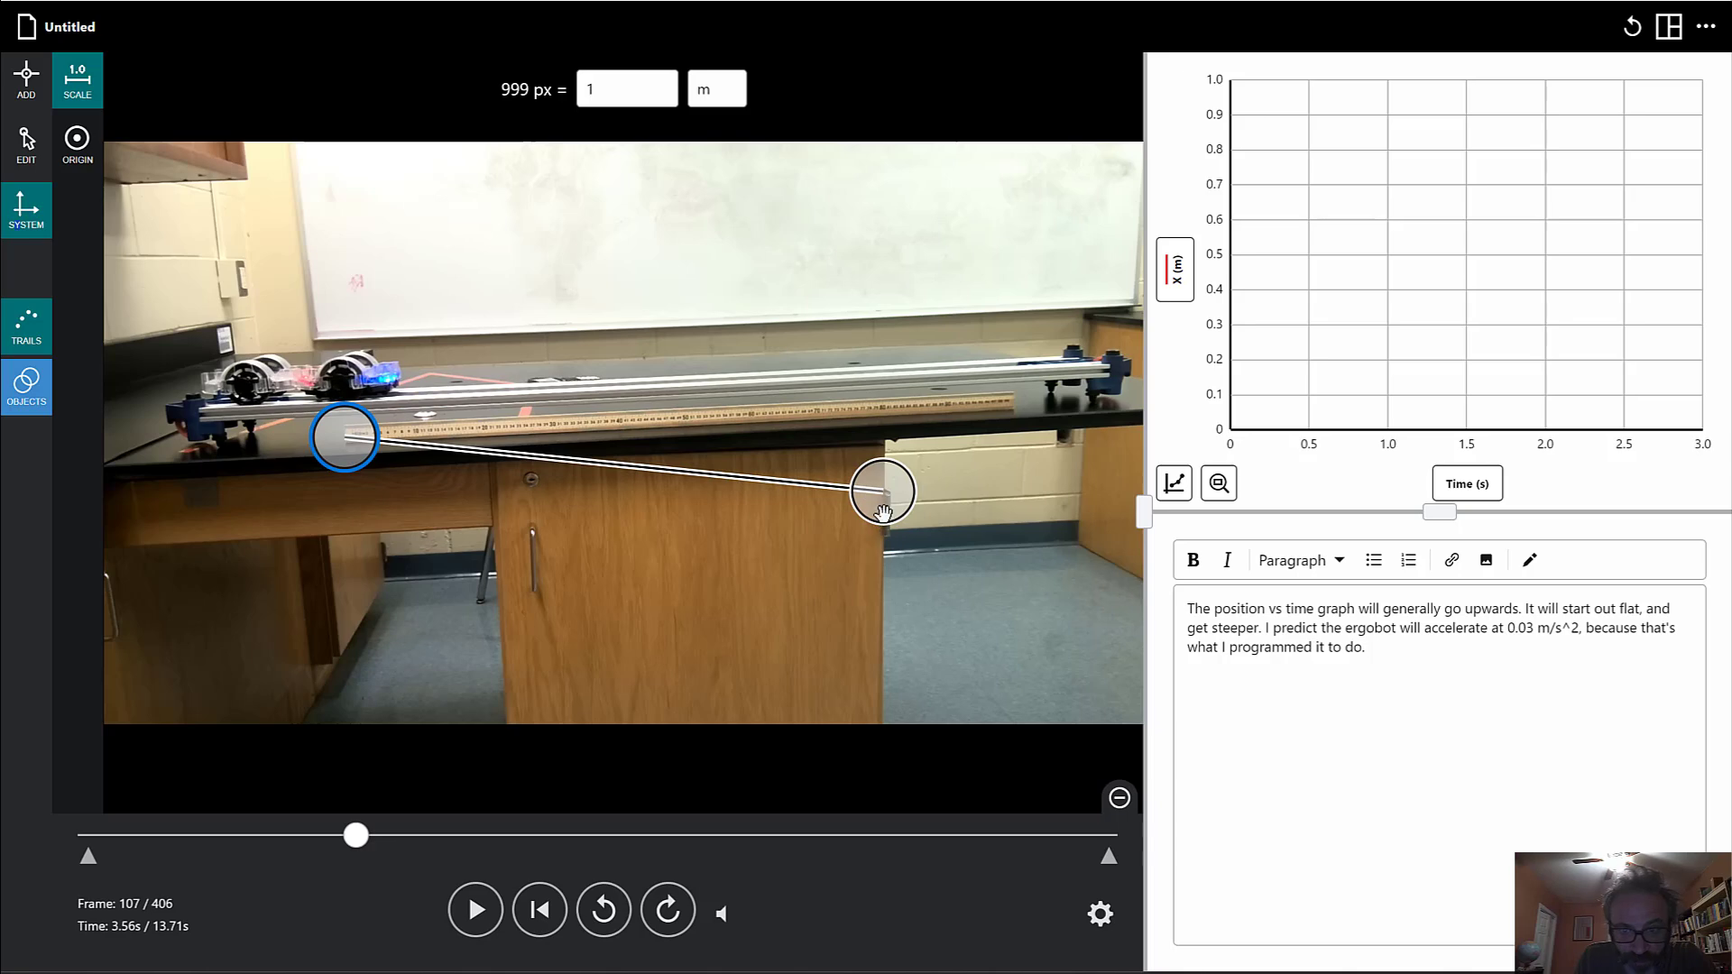
left_click_drag(884, 514, 1018, 426)
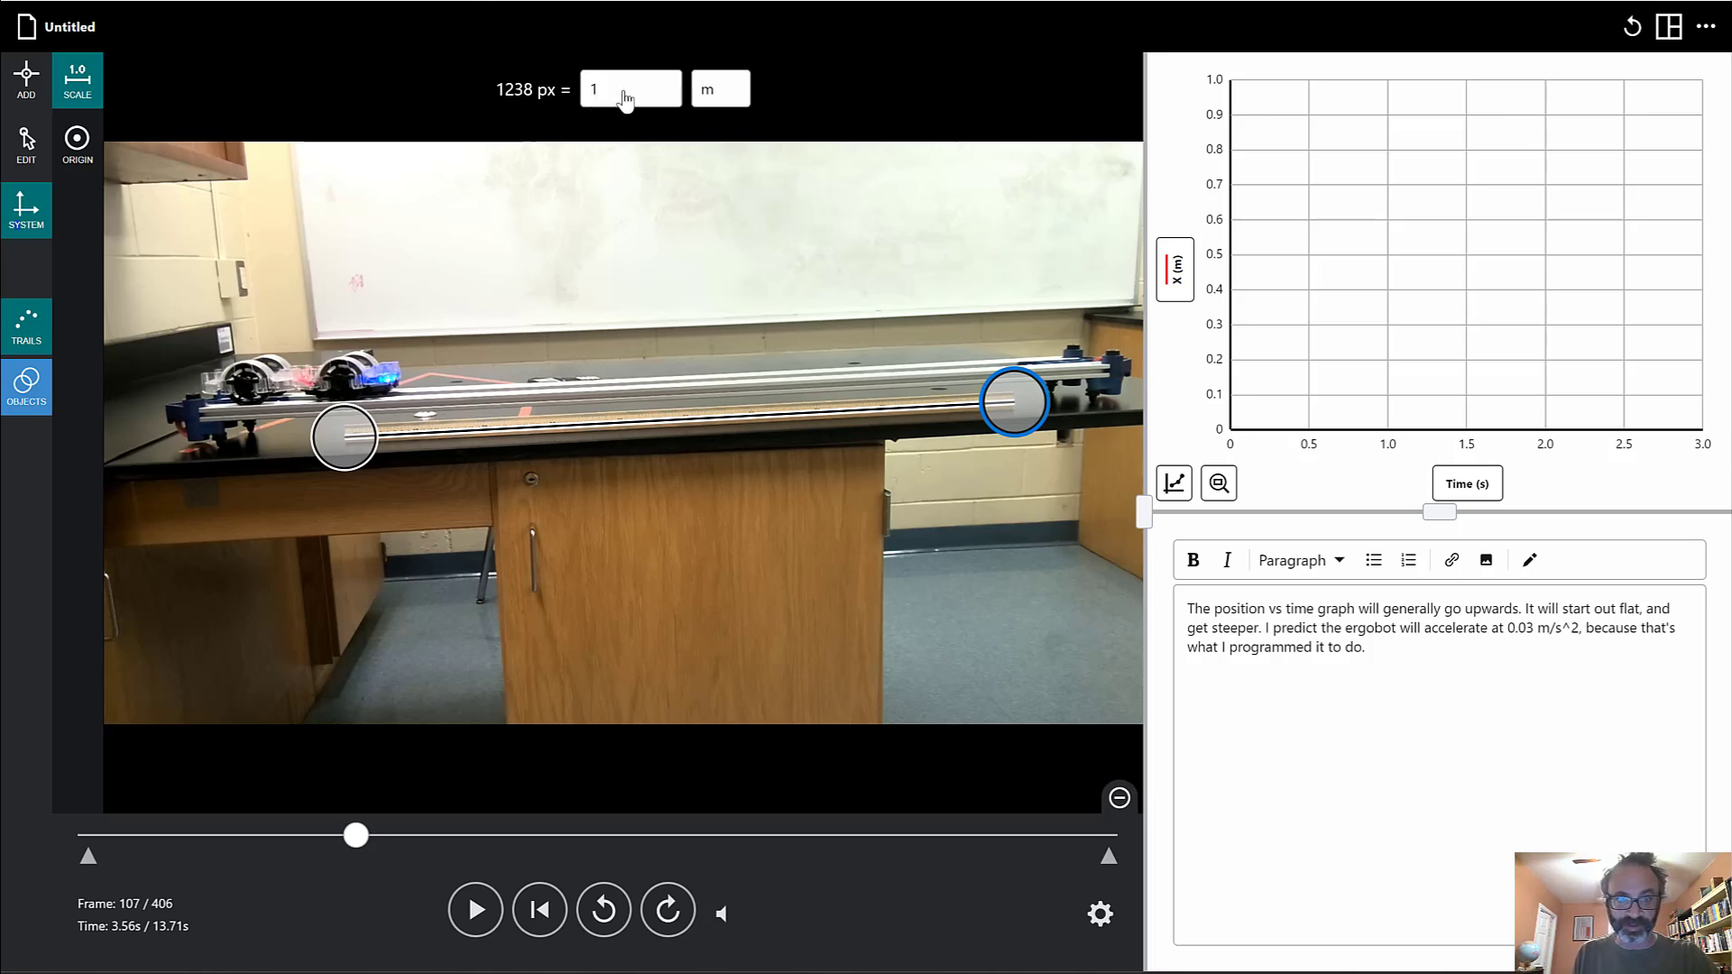
left_click(746, 97)
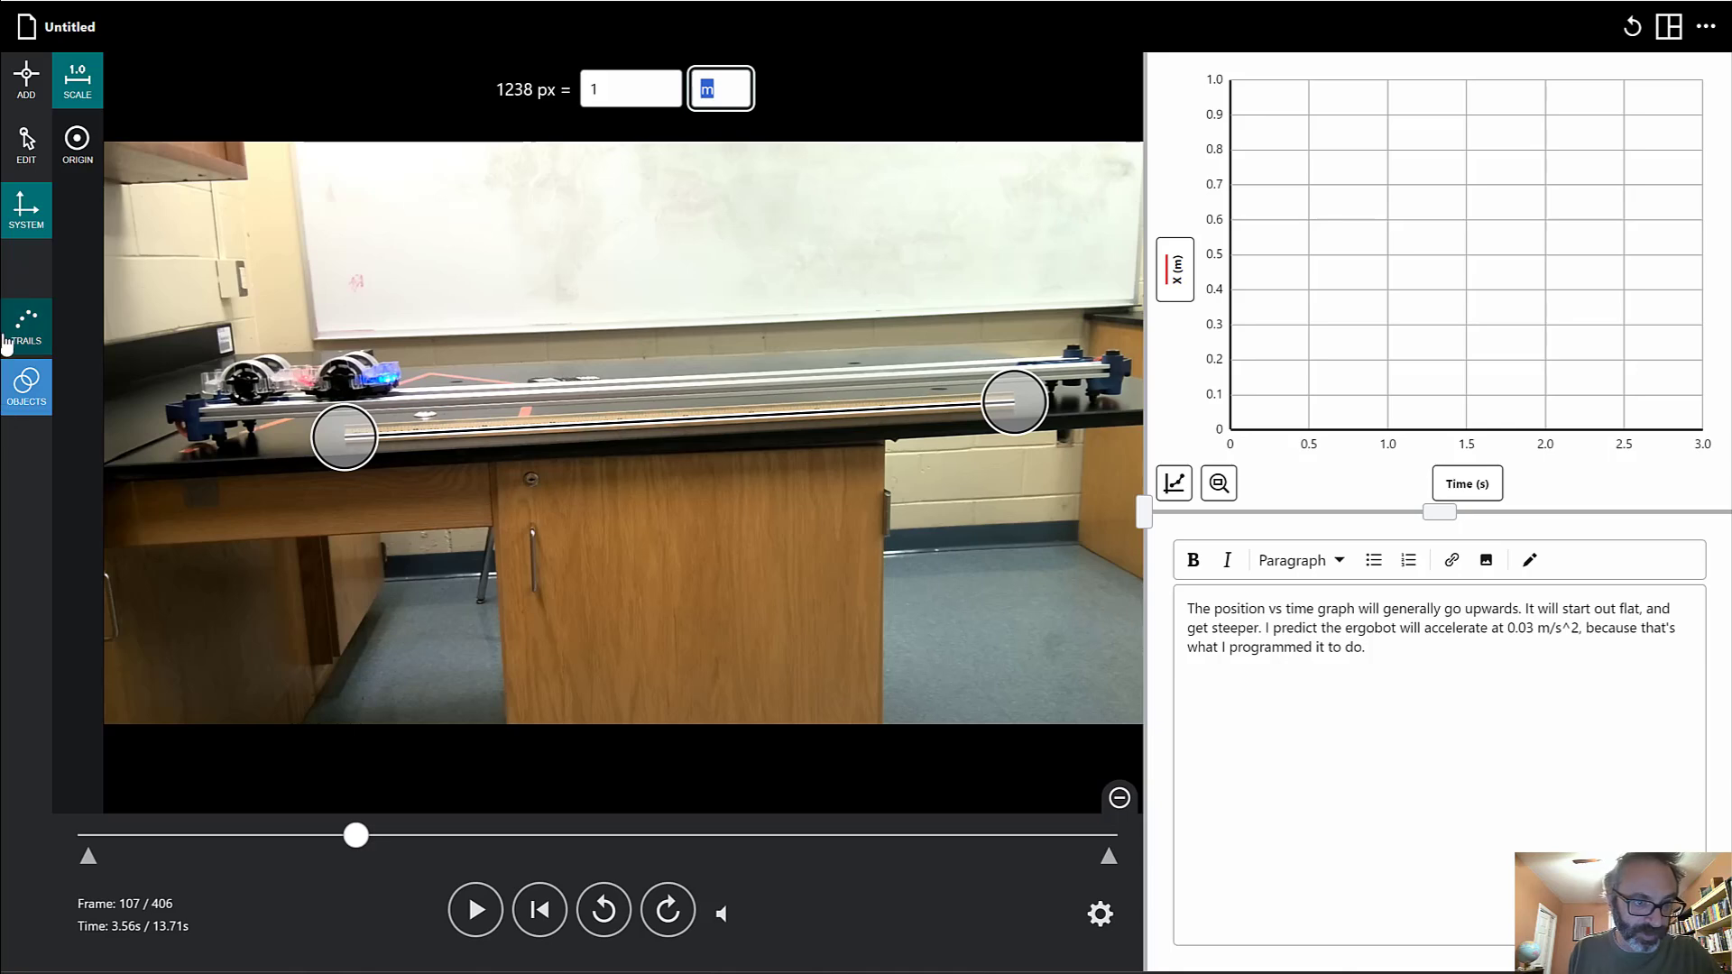
- Place the coordinate origin at the near-zero end of the metre stick and rotate the X axis to run along the stick
left_click(80, 149)
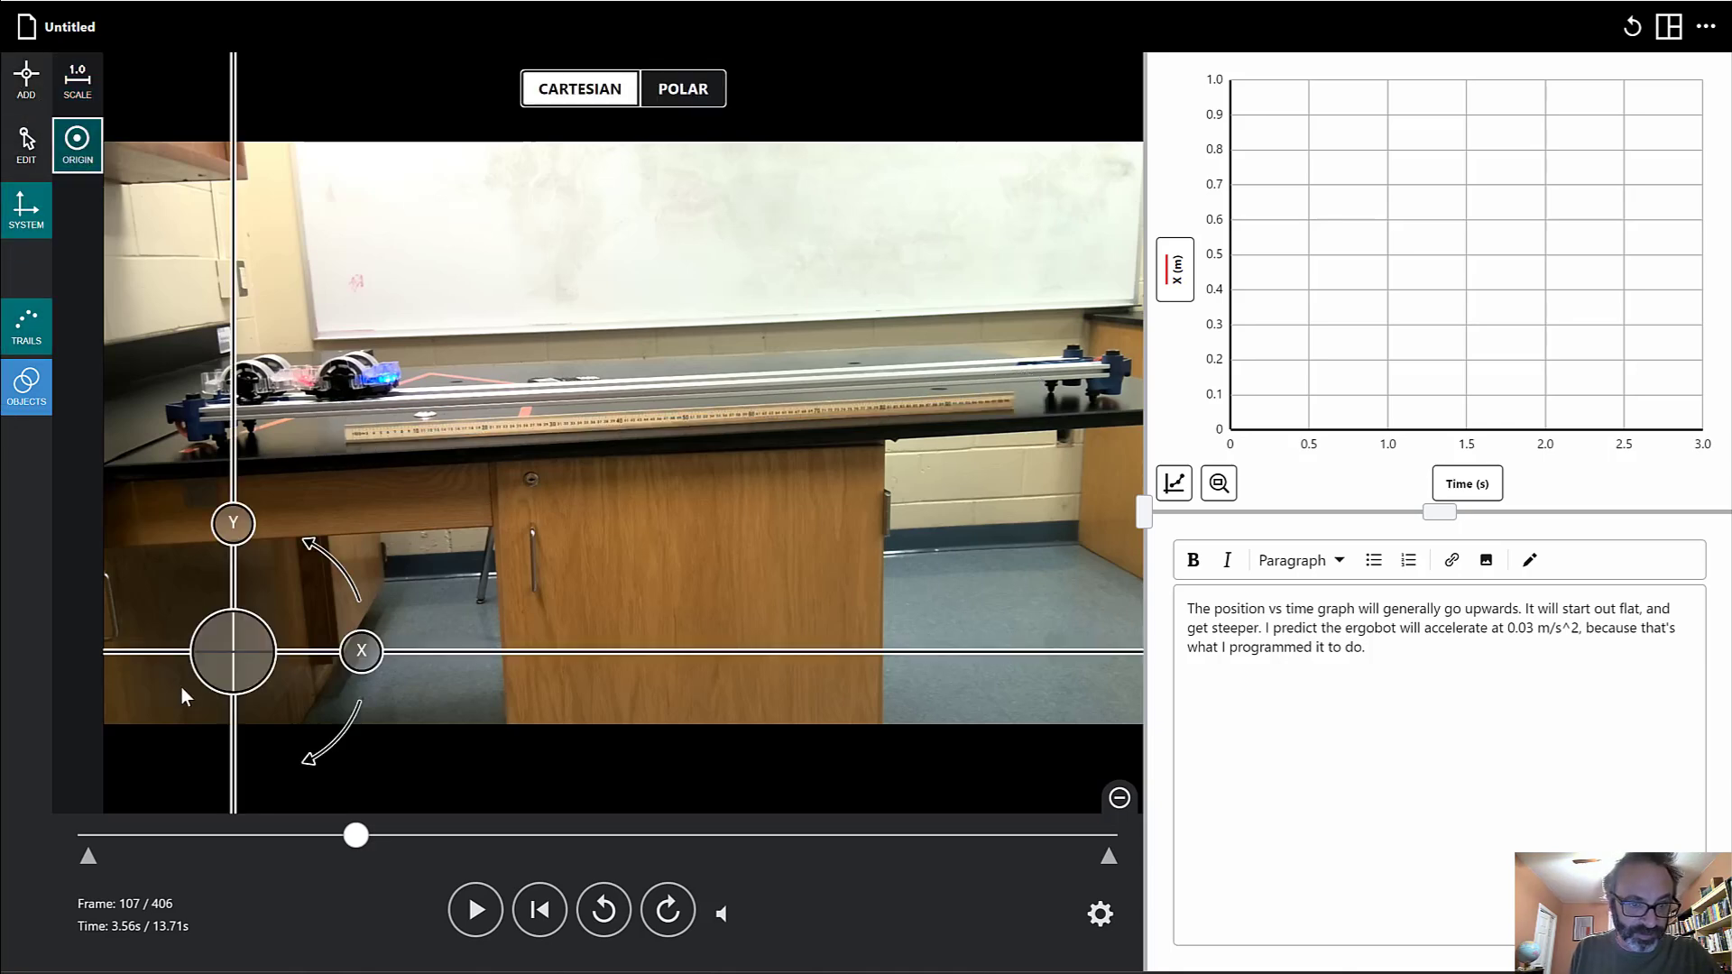
left_click_drag(227, 687, 347, 475)
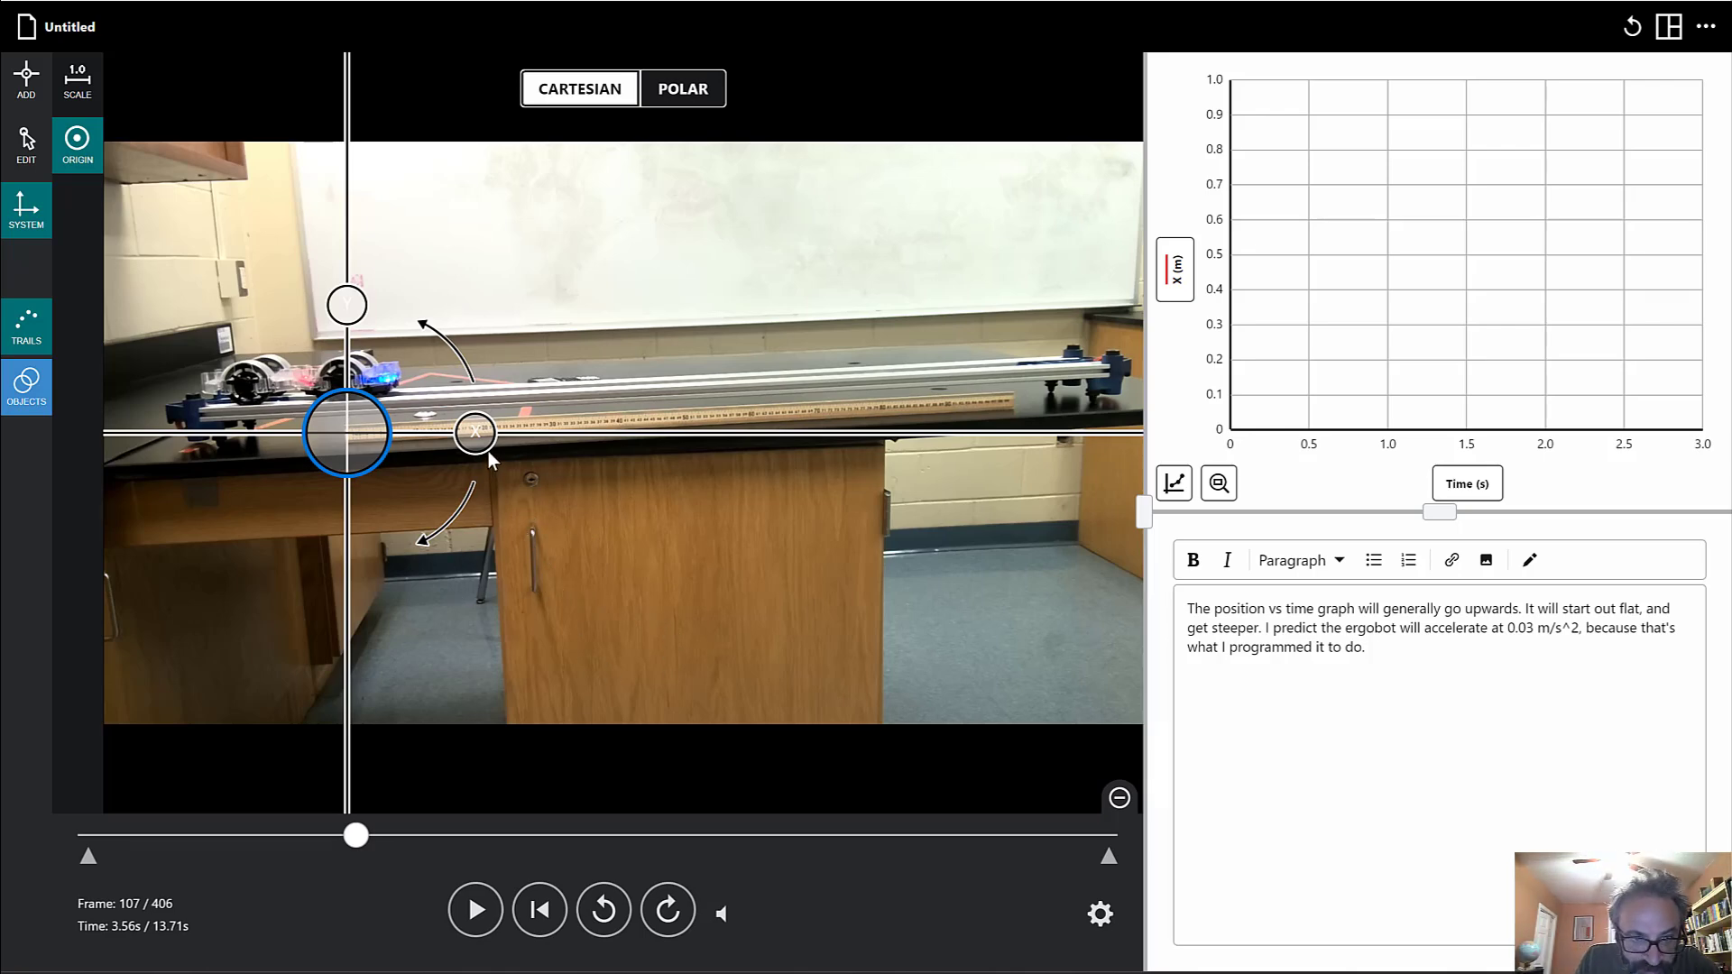
left_click_drag(480, 442, 536, 444)
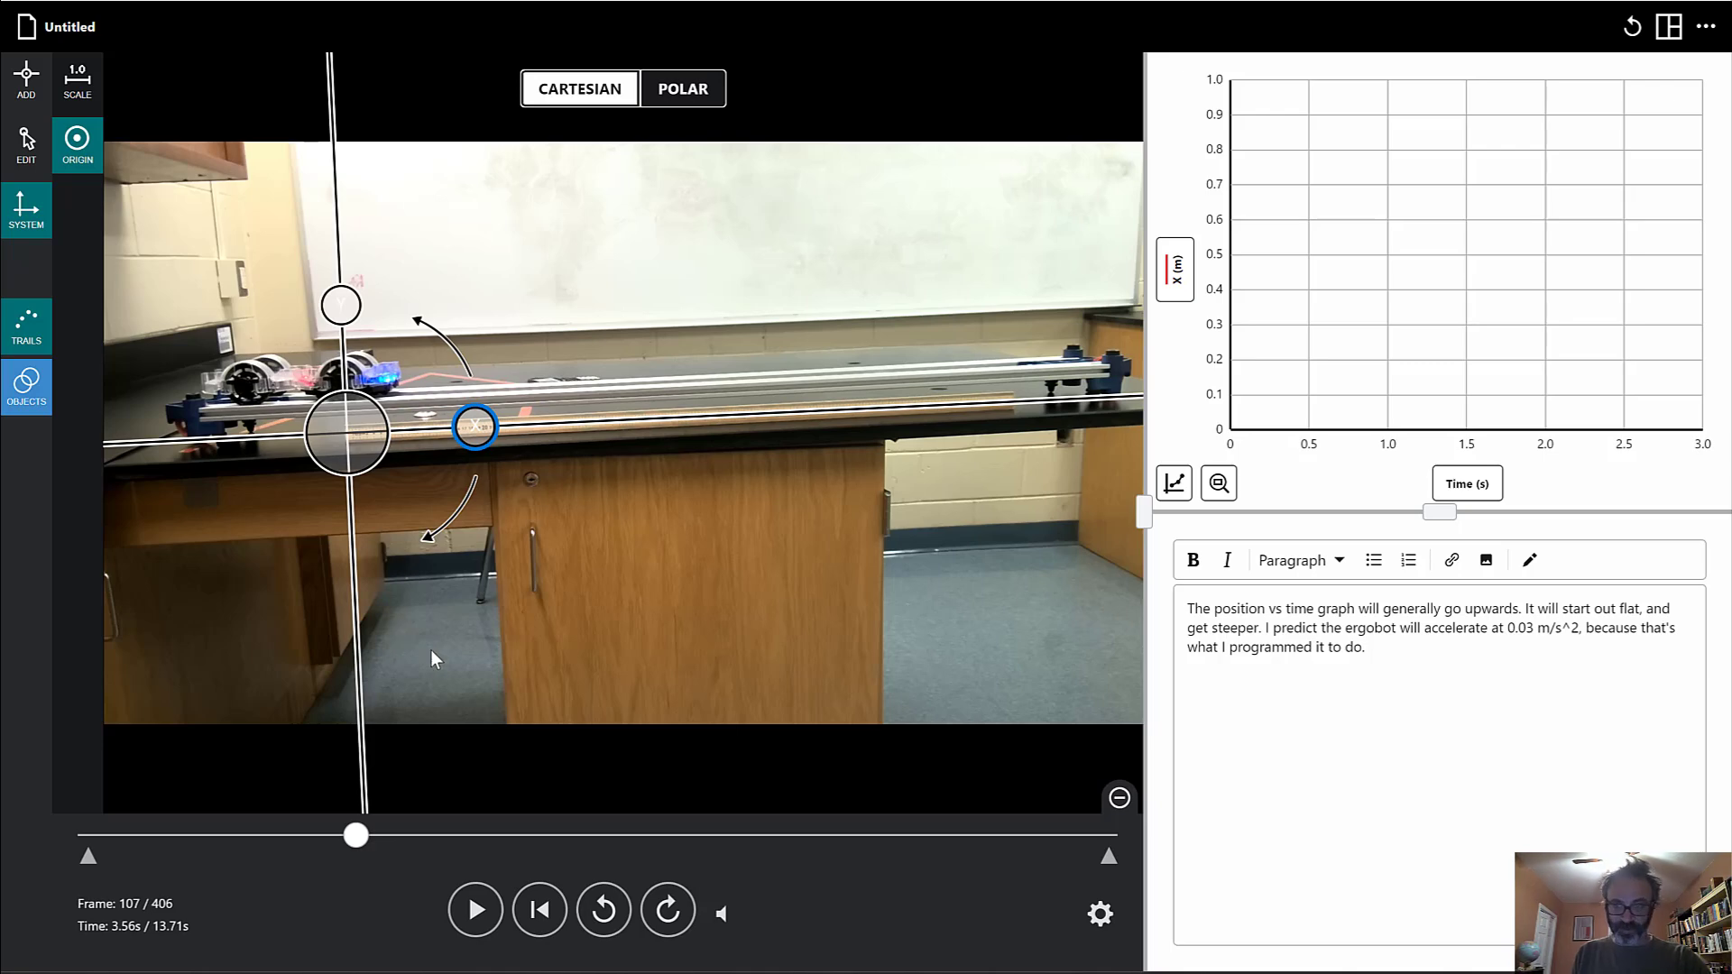
- Set up object tracking with the tracking target centred on the blue light at the front of the ergobot
left_click(26, 79)
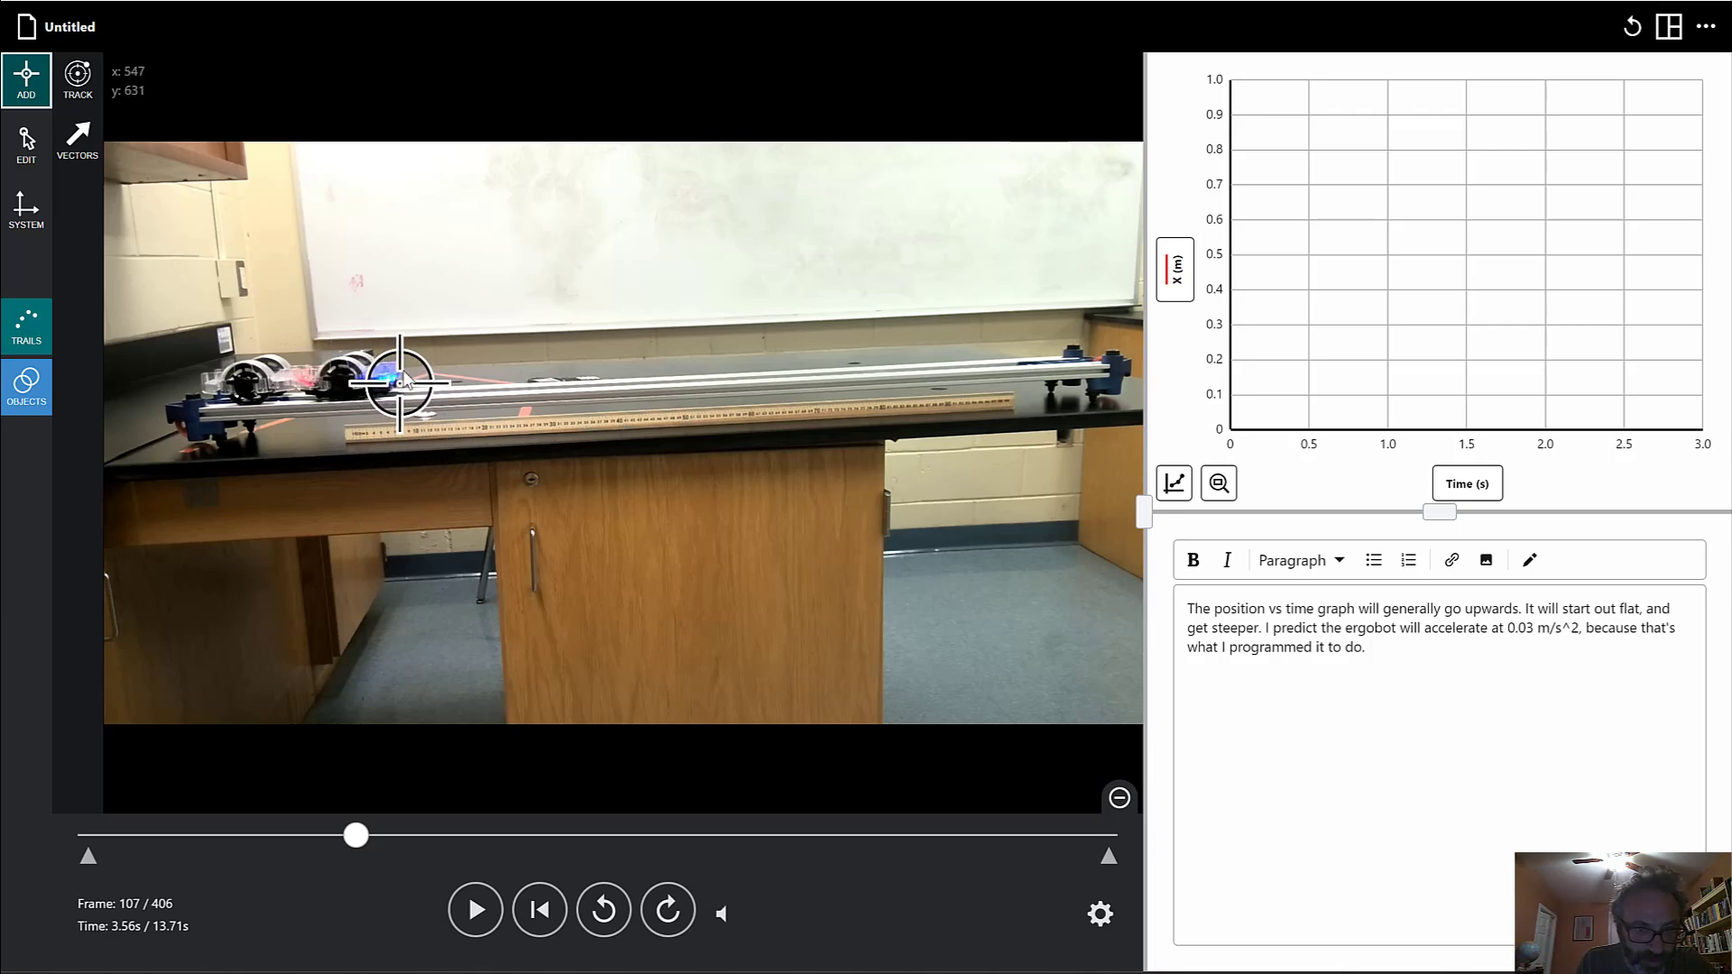
left_click(77, 79)
left_click_drag(309, 279, 391, 421)
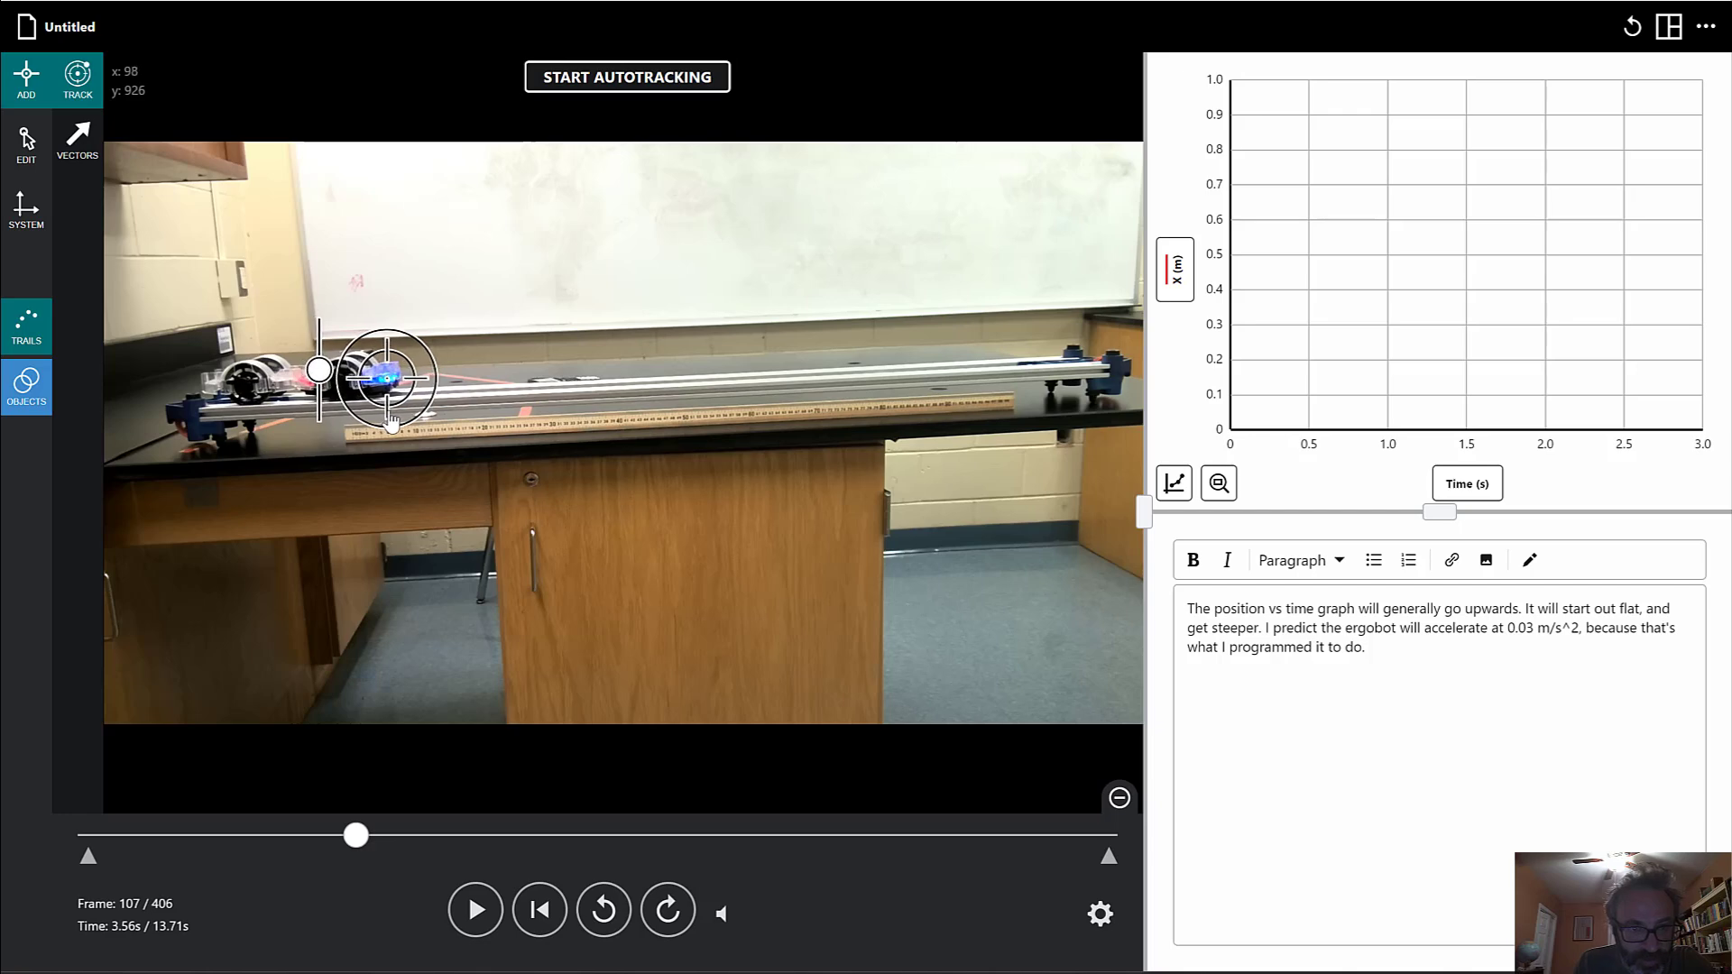
left_click_drag(322, 372, 330, 407)
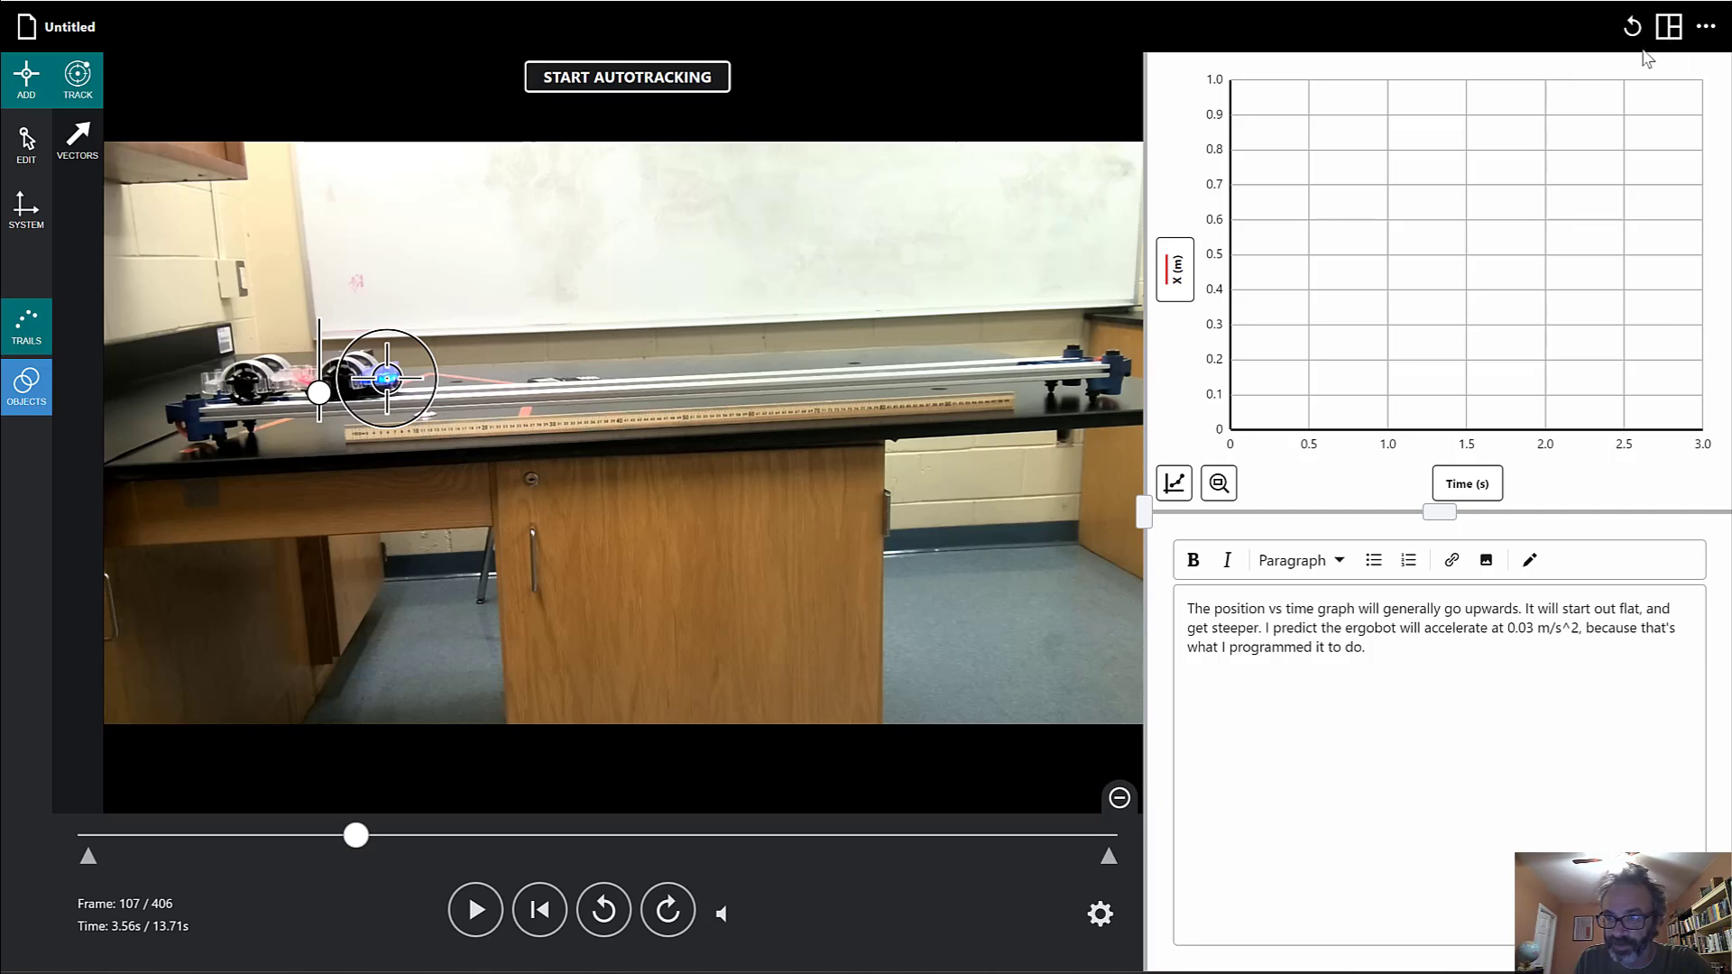
- Show the data table and hide the notes
left_click(1668, 27)
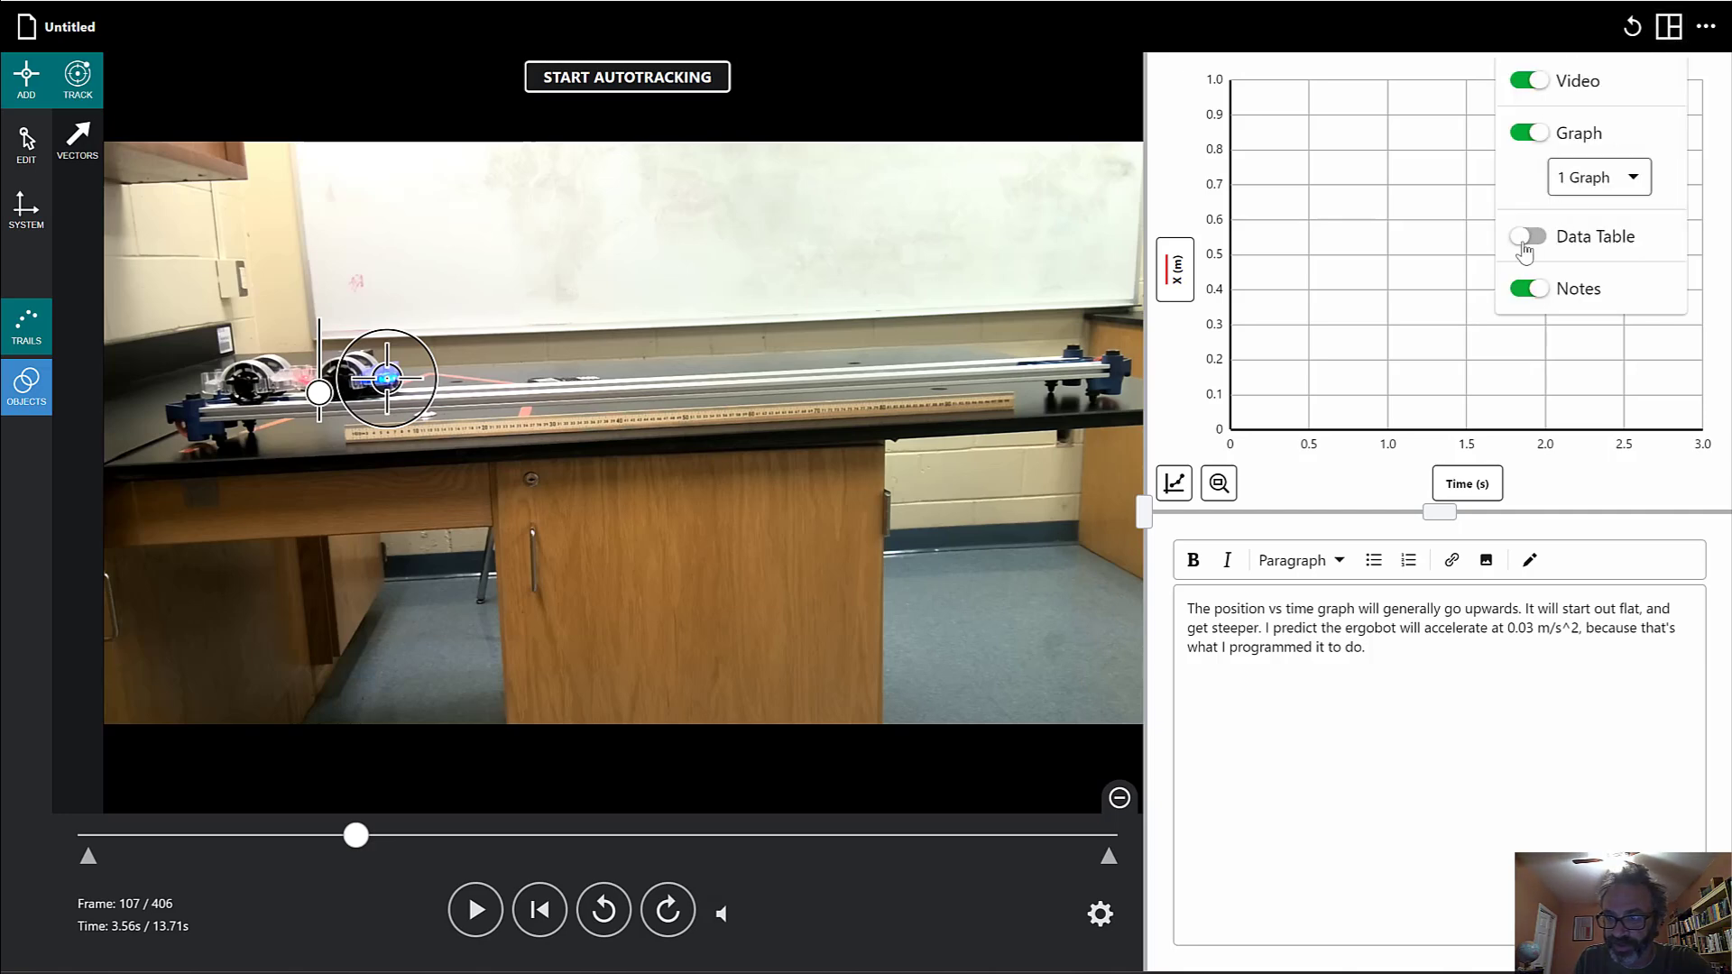
left_click(1526, 237)
left_click(1539, 290)
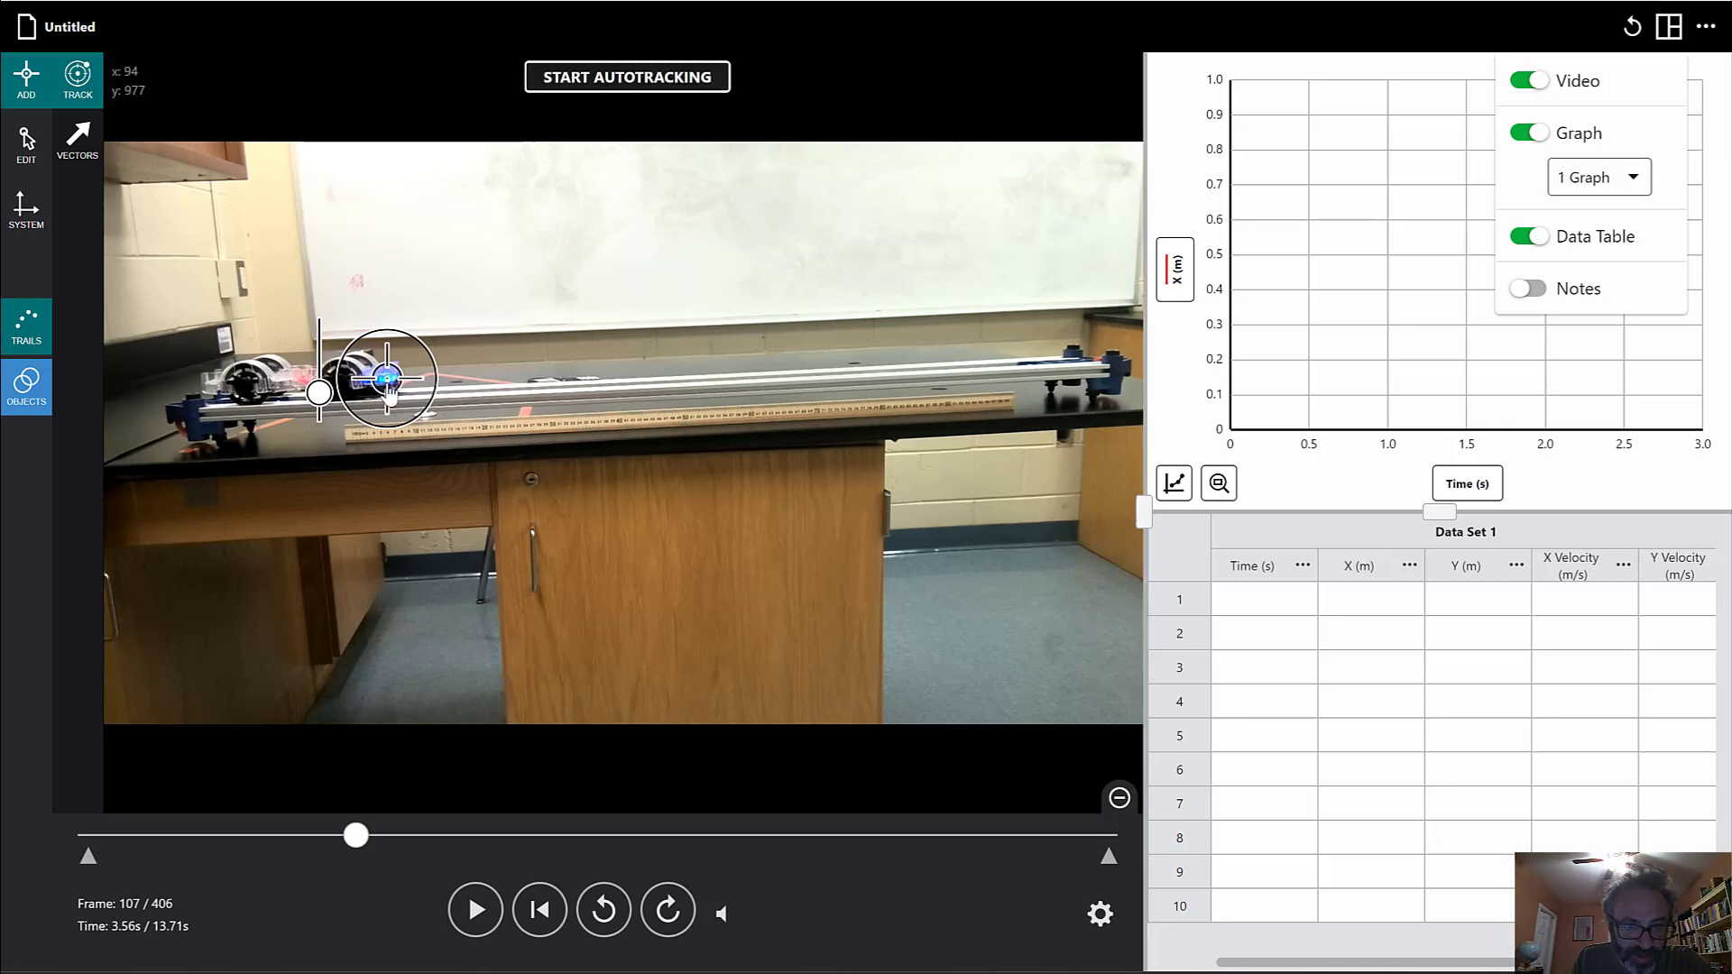
- Autotrack the ergobot's blue light along the track, repositioning the target on the light and resuming at frames 113, 218 and 272
left_click(573, 85)
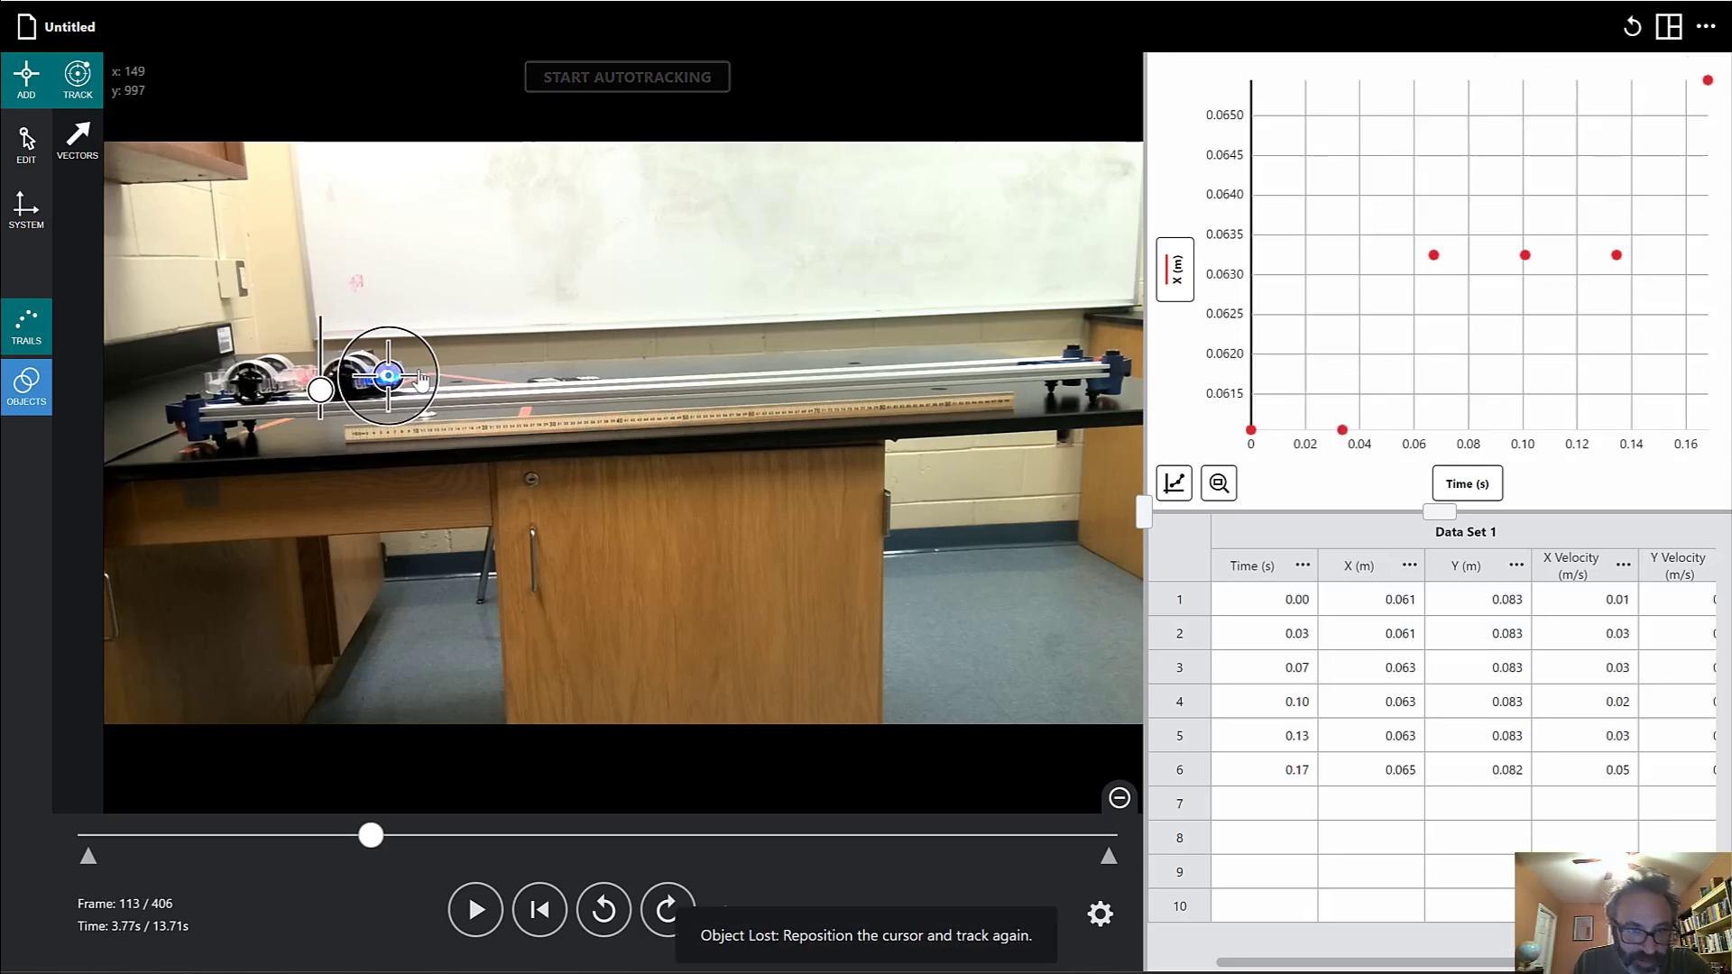
mouse_move(418, 410)
left_mouse_down()
mouse_move(440, 411)
mouse_move(426, 406)
left_mouse_up()
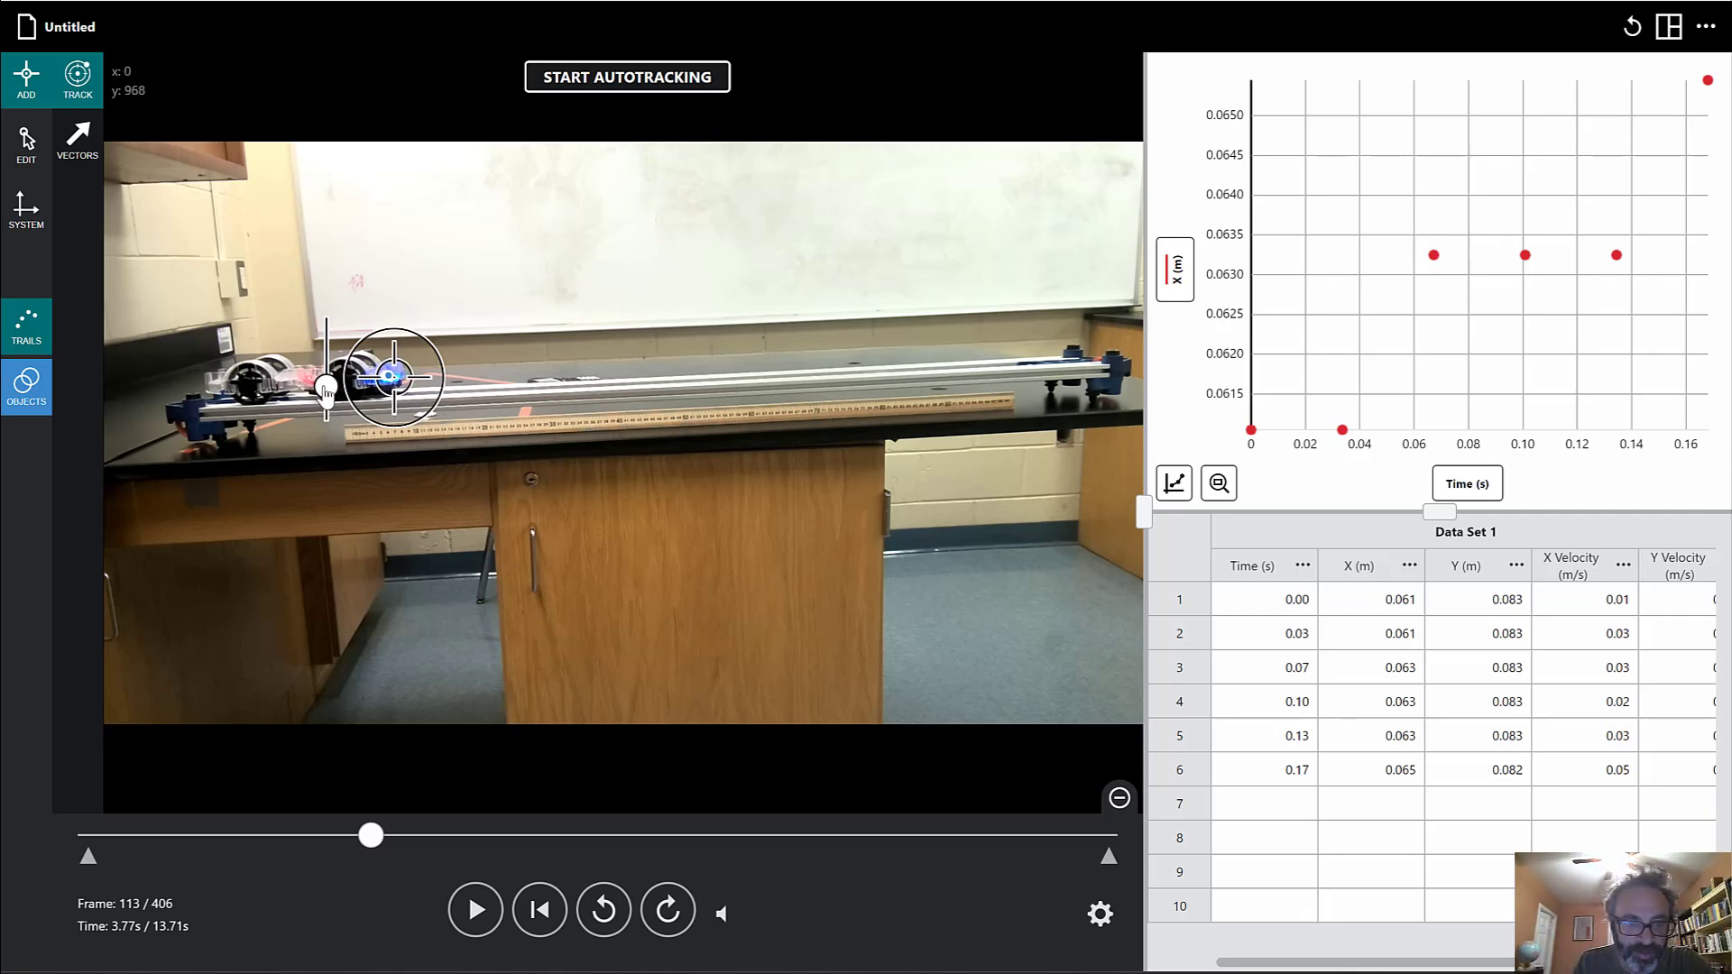
left_click(660, 79)
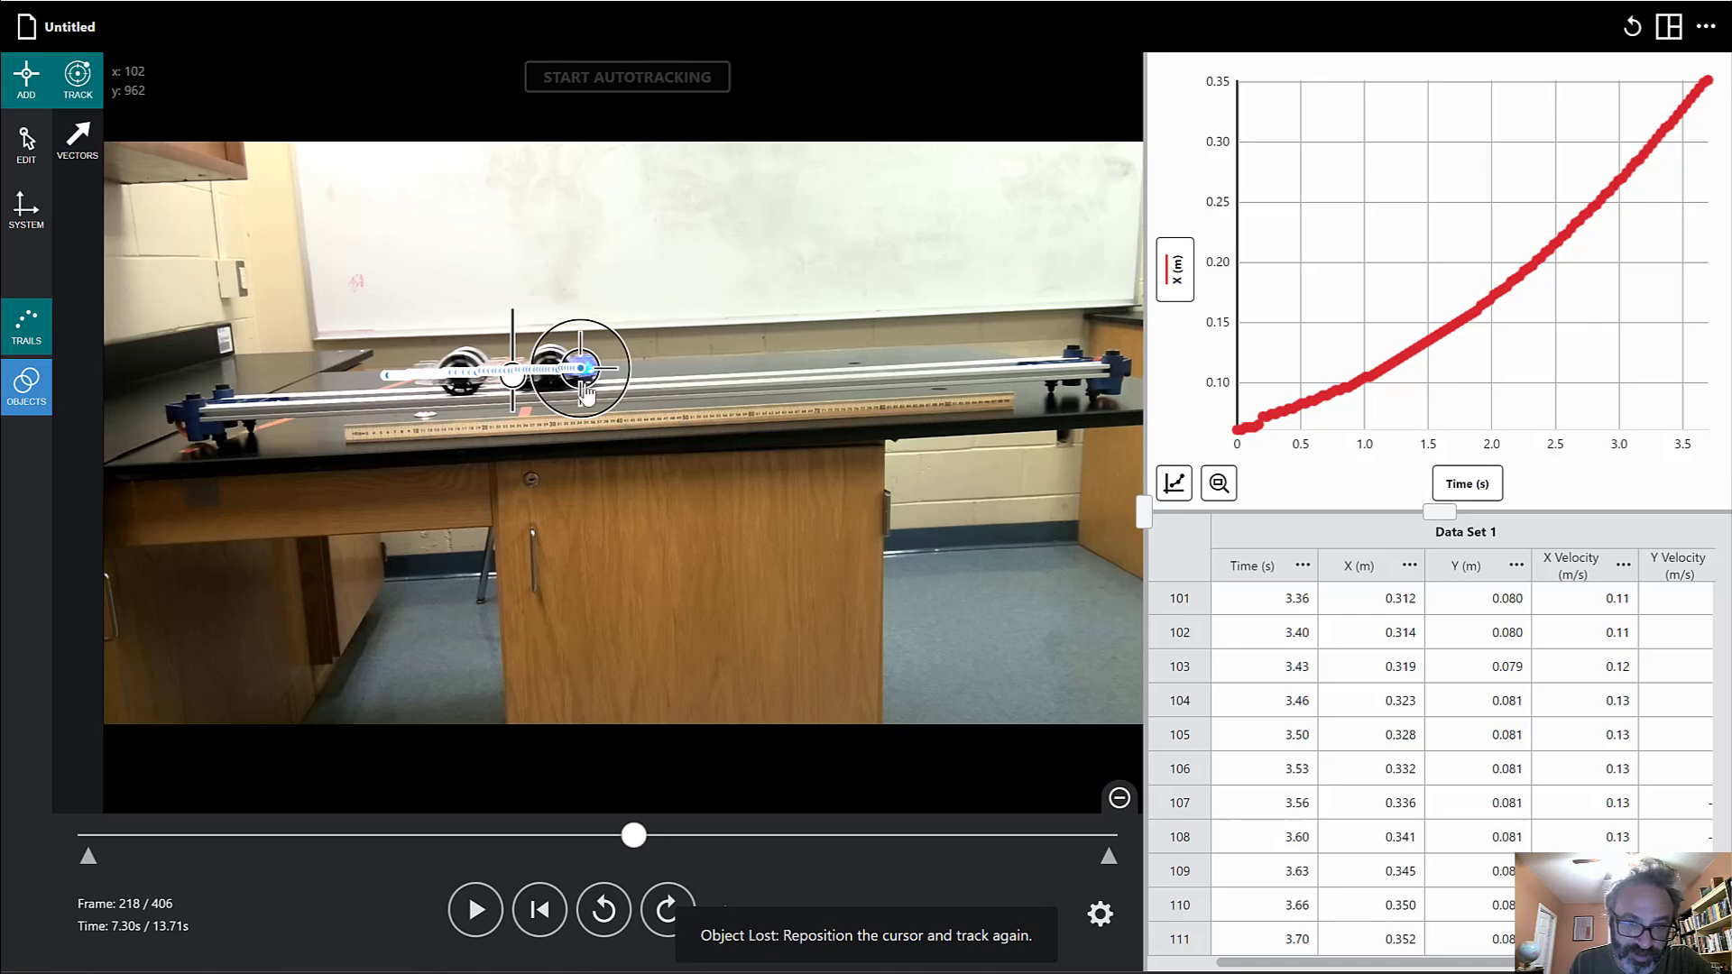
mouse_move(598, 400)
left_mouse_down()
mouse_move(638, 381)
mouse_move(600, 405)
left_mouse_up()
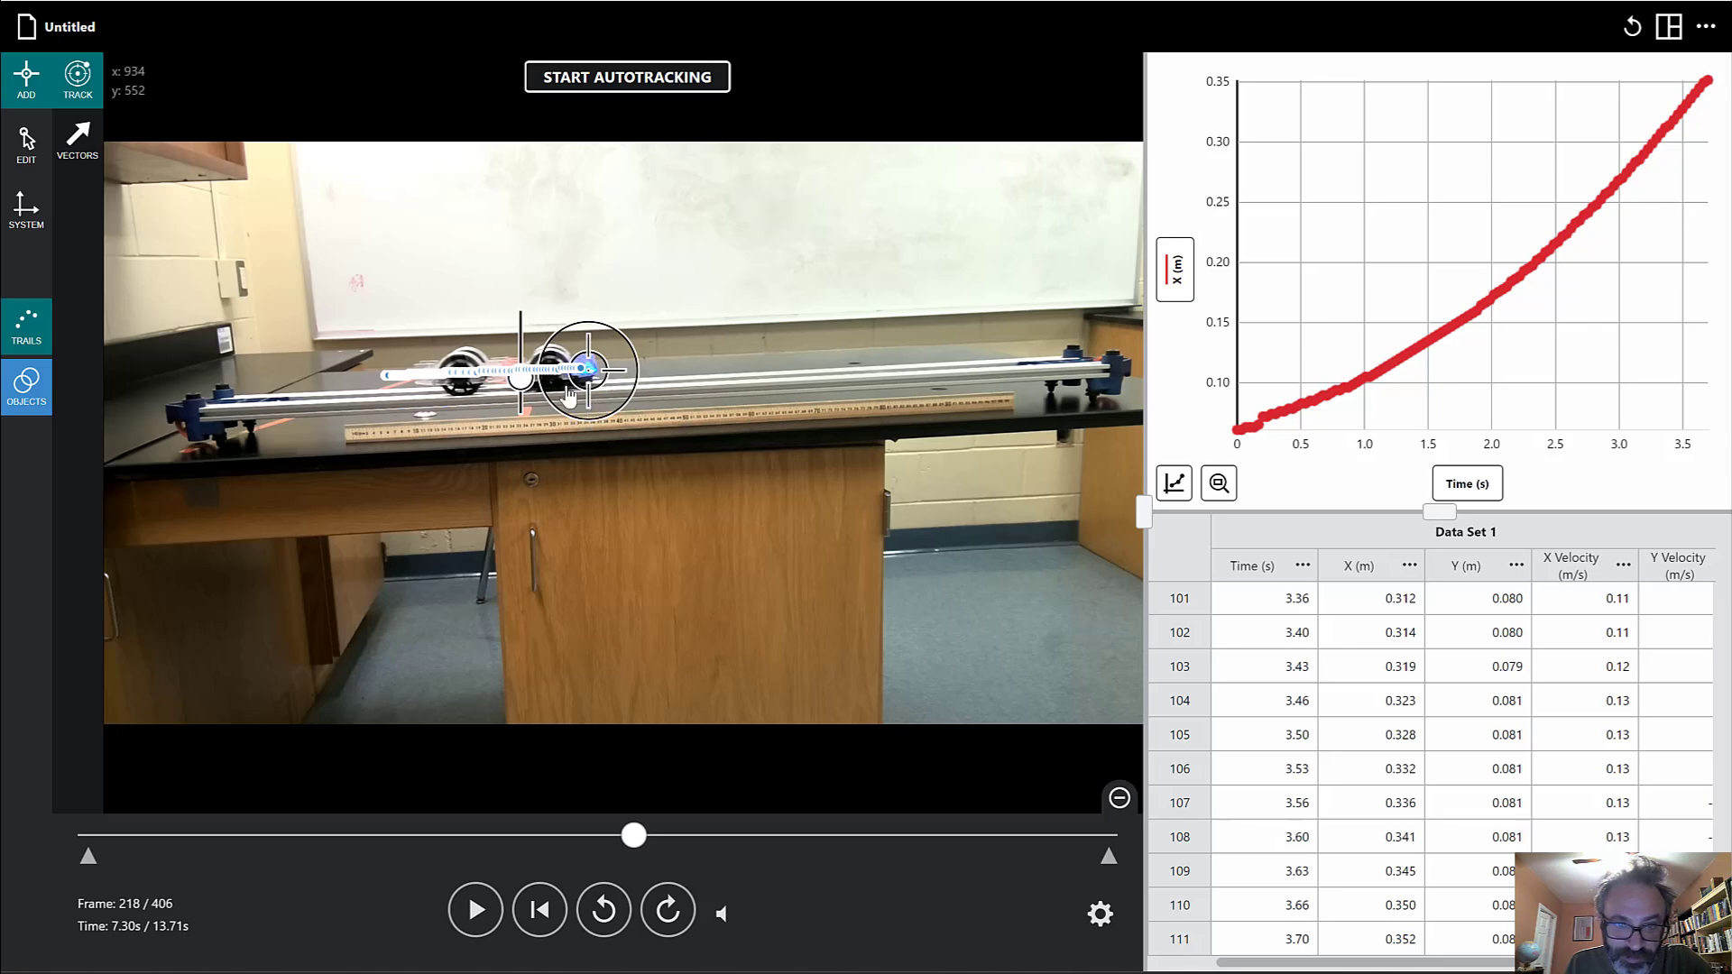
left_click(619, 78)
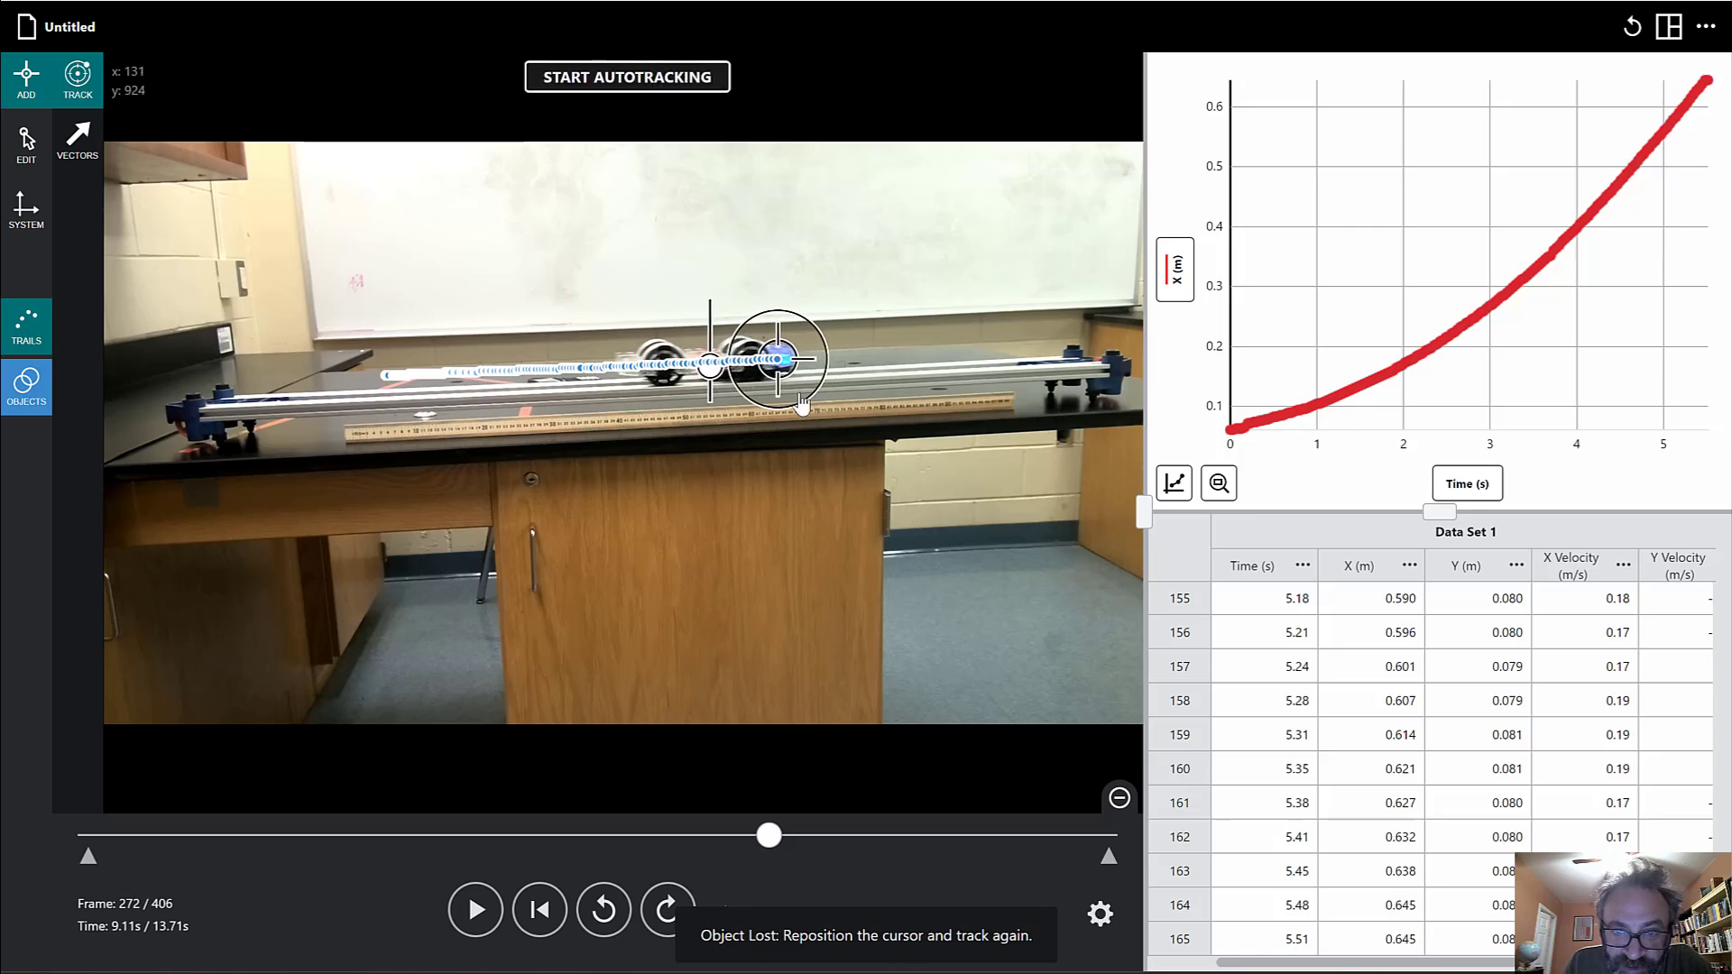
left_click_drag(800, 395, 805, 400)
left_click_drag(805, 398, 805, 405)
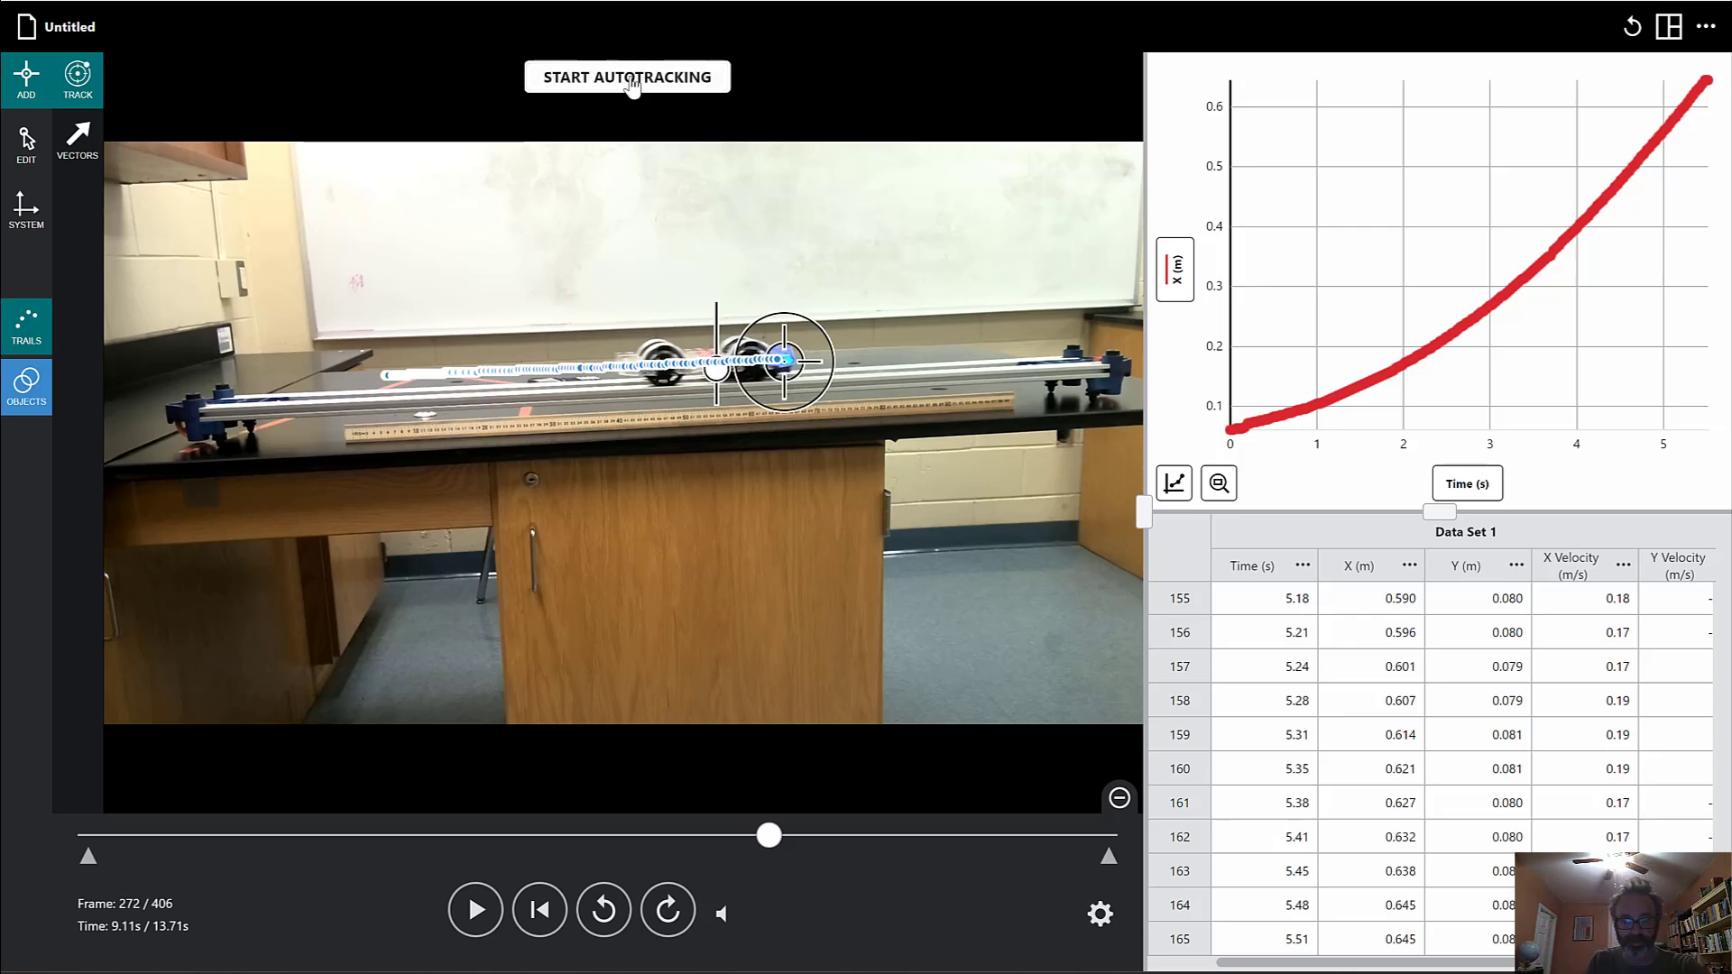
left_click(631, 81)
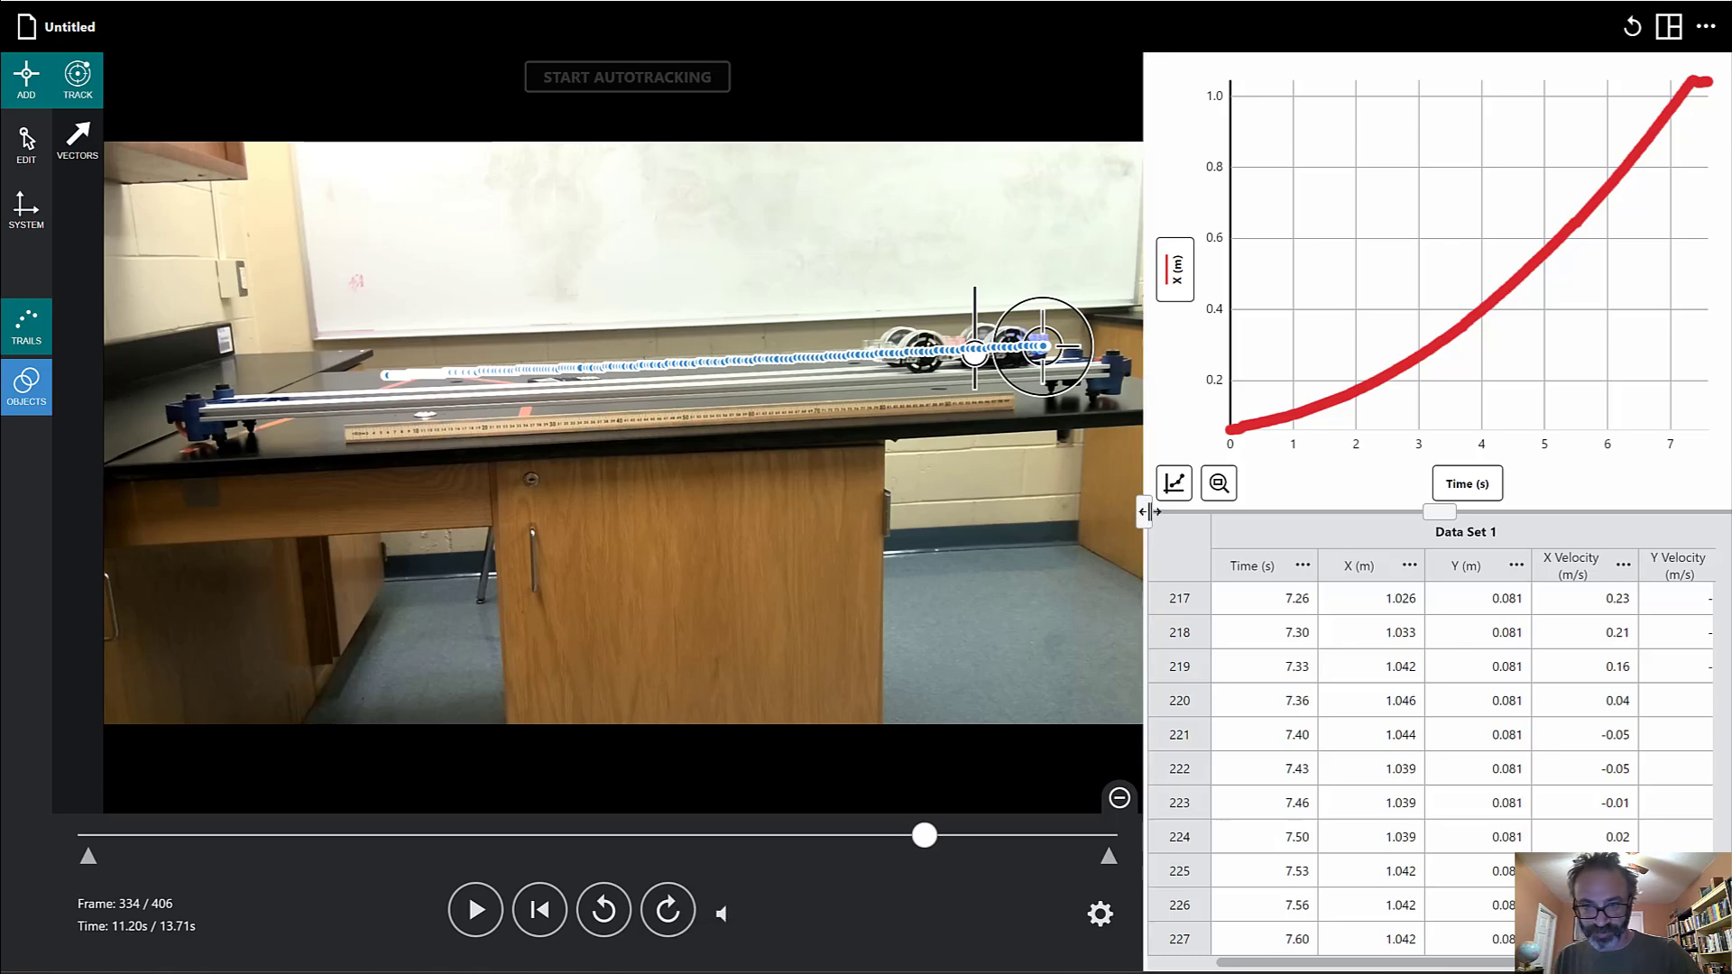
- Shrink the video area to give the graph and data table most of the width
left_click_drag(1143, 510, 361, 510)
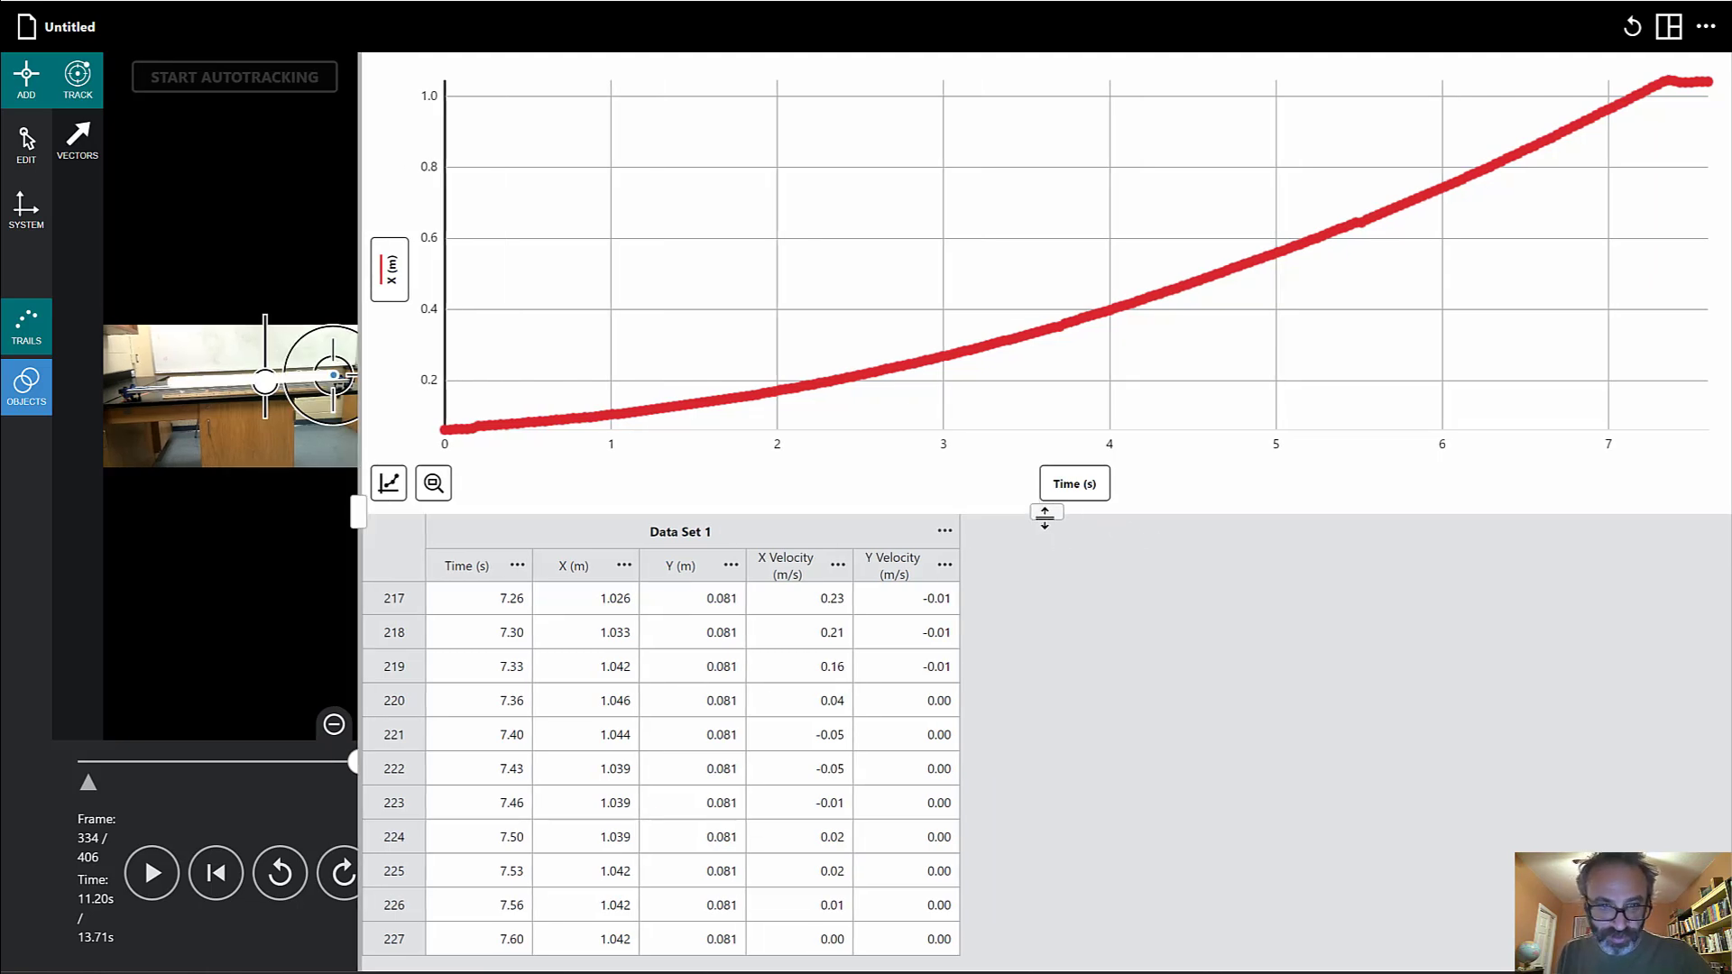
left_click(1666, 36)
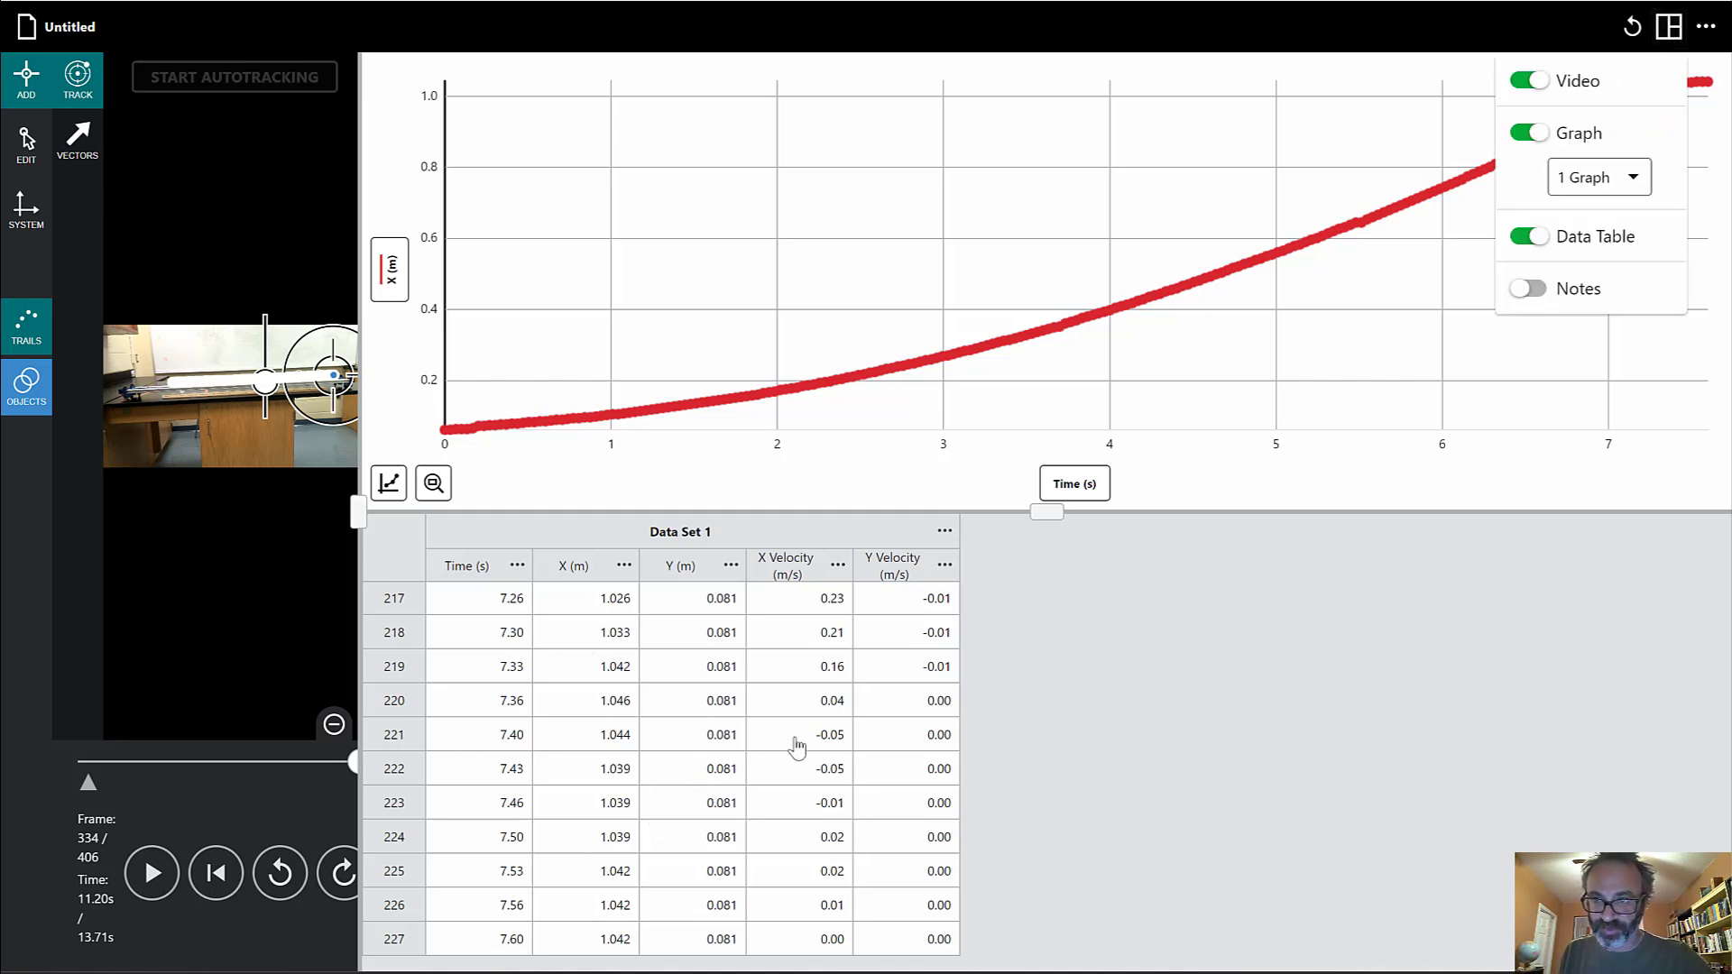
left_click(1076, 727)
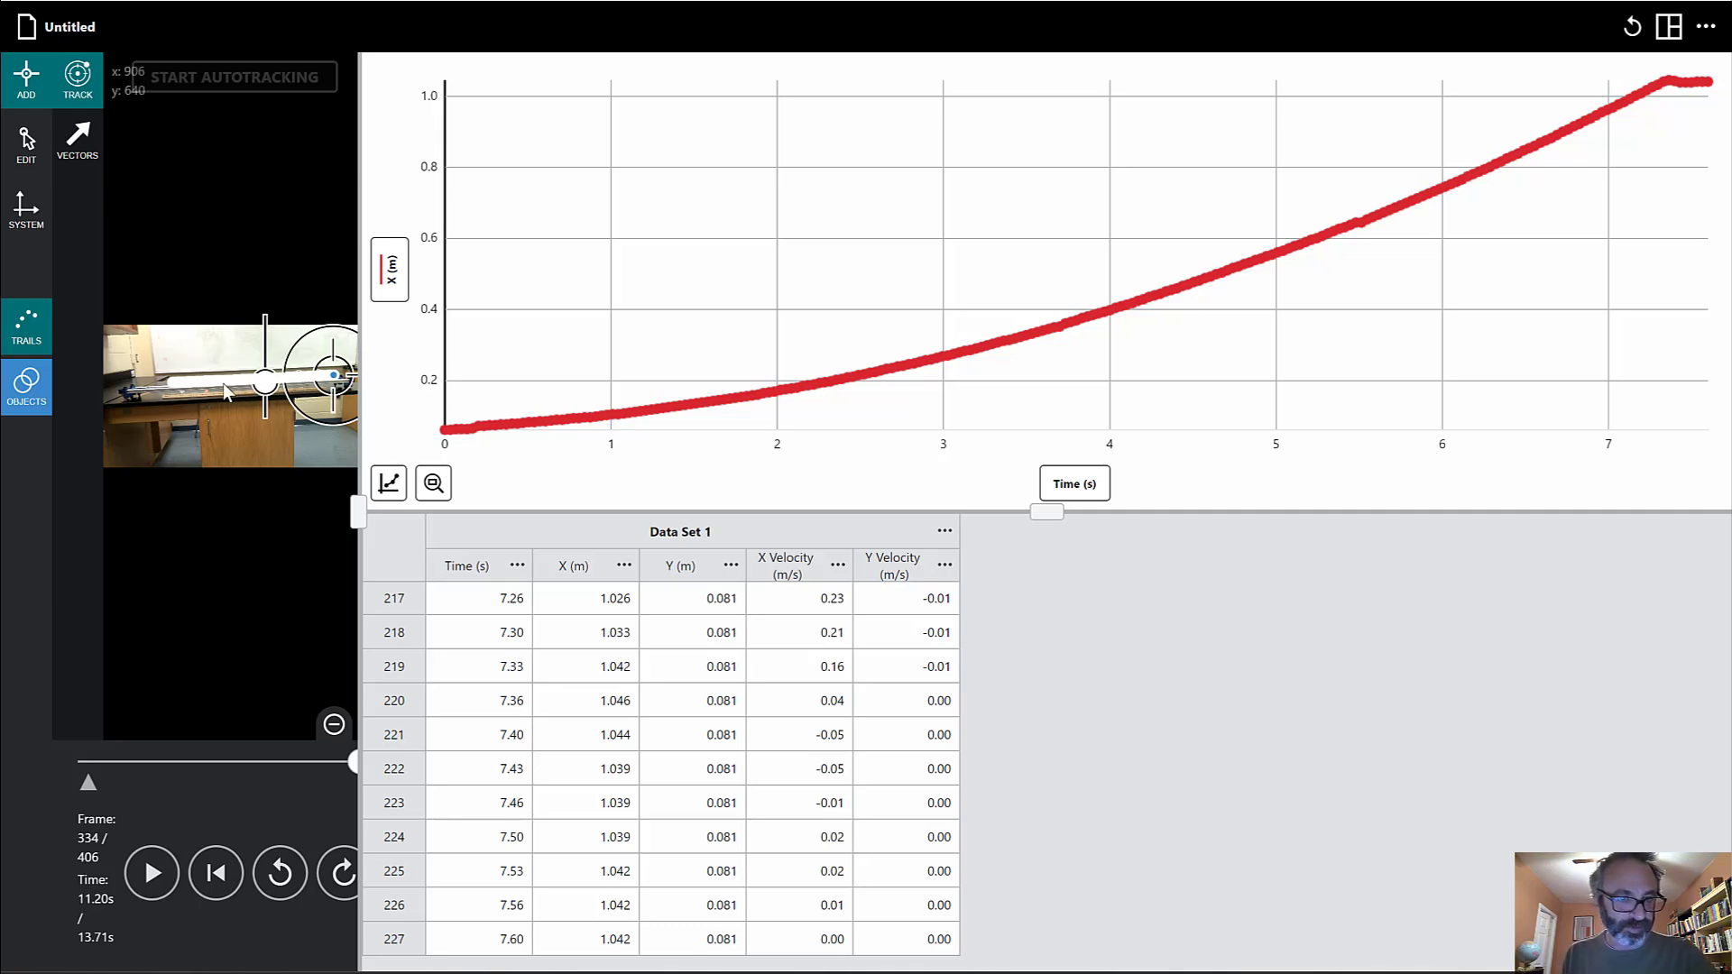
left_click(945, 534)
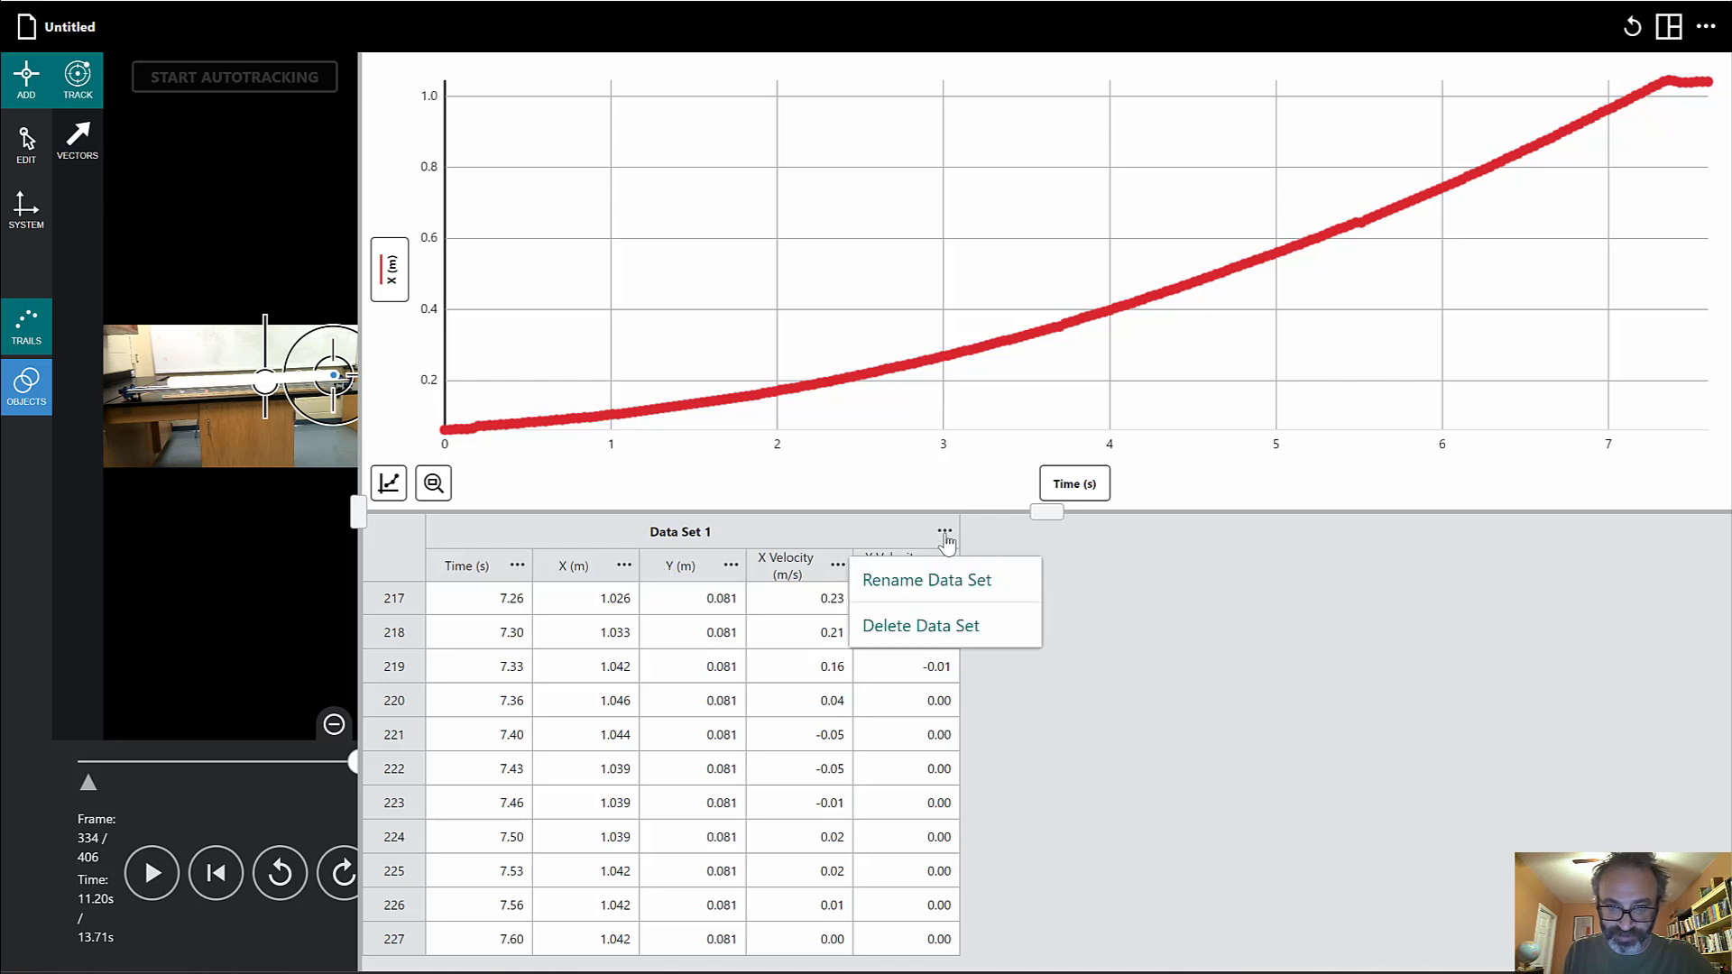
left_click(1300, 650)
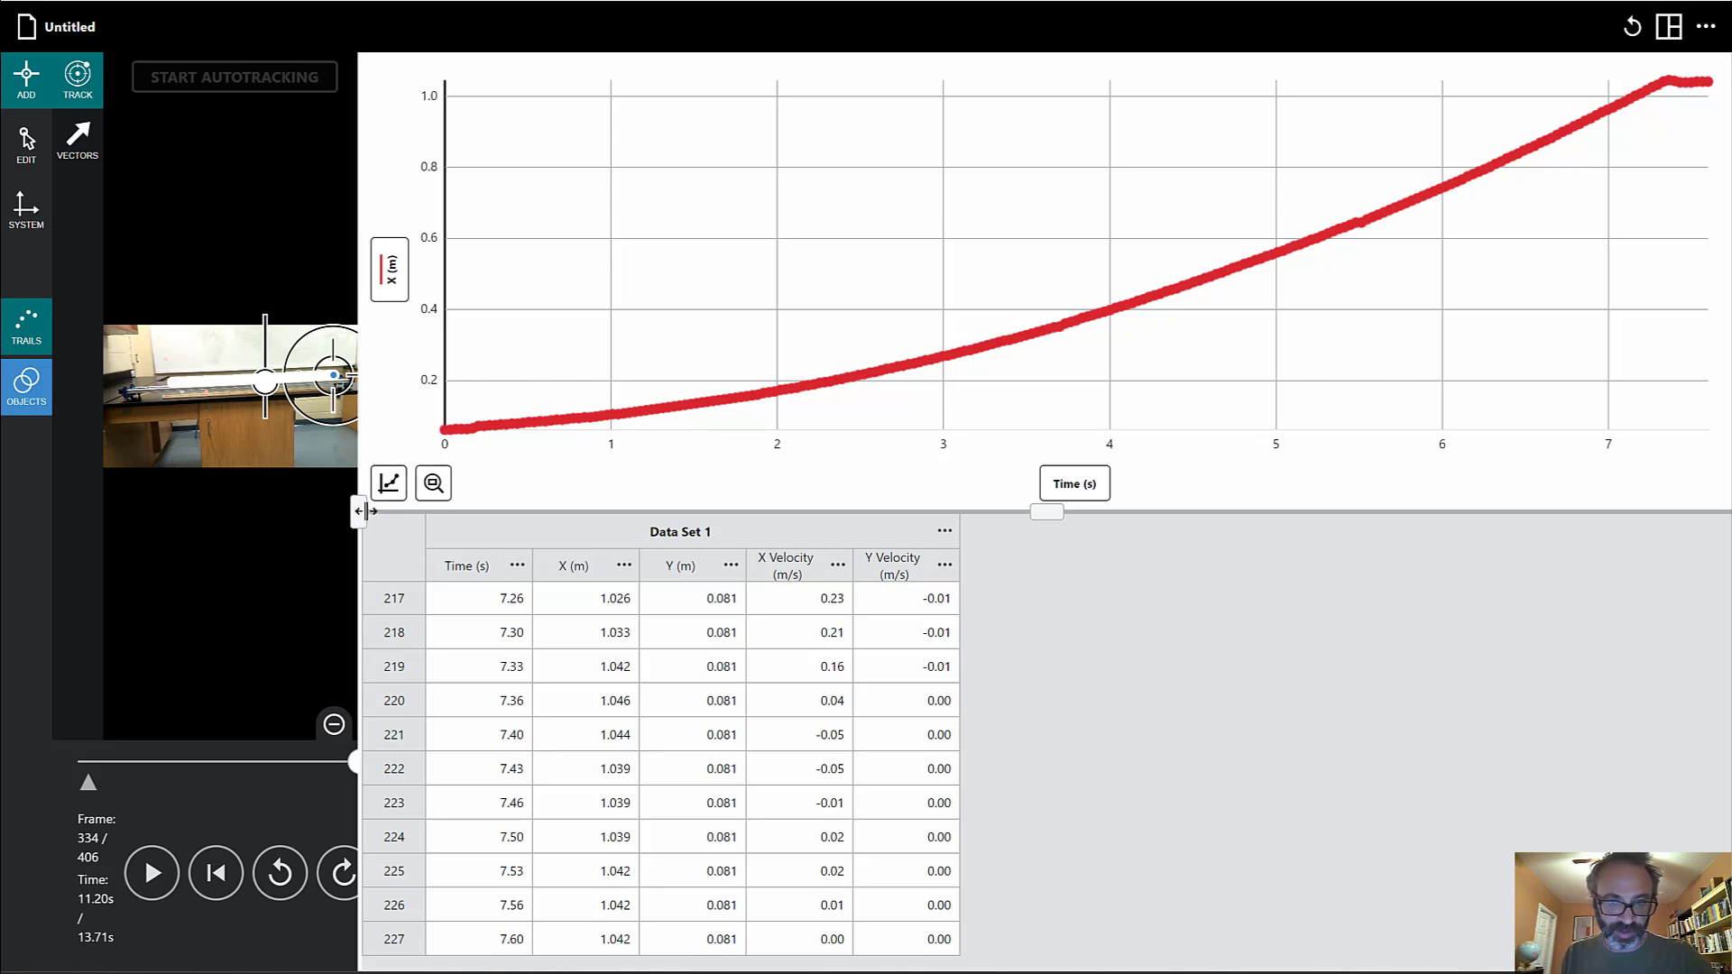
- Hide the data table so that the position-time graph takes up the full height beside the video
left_click(1670, 28)
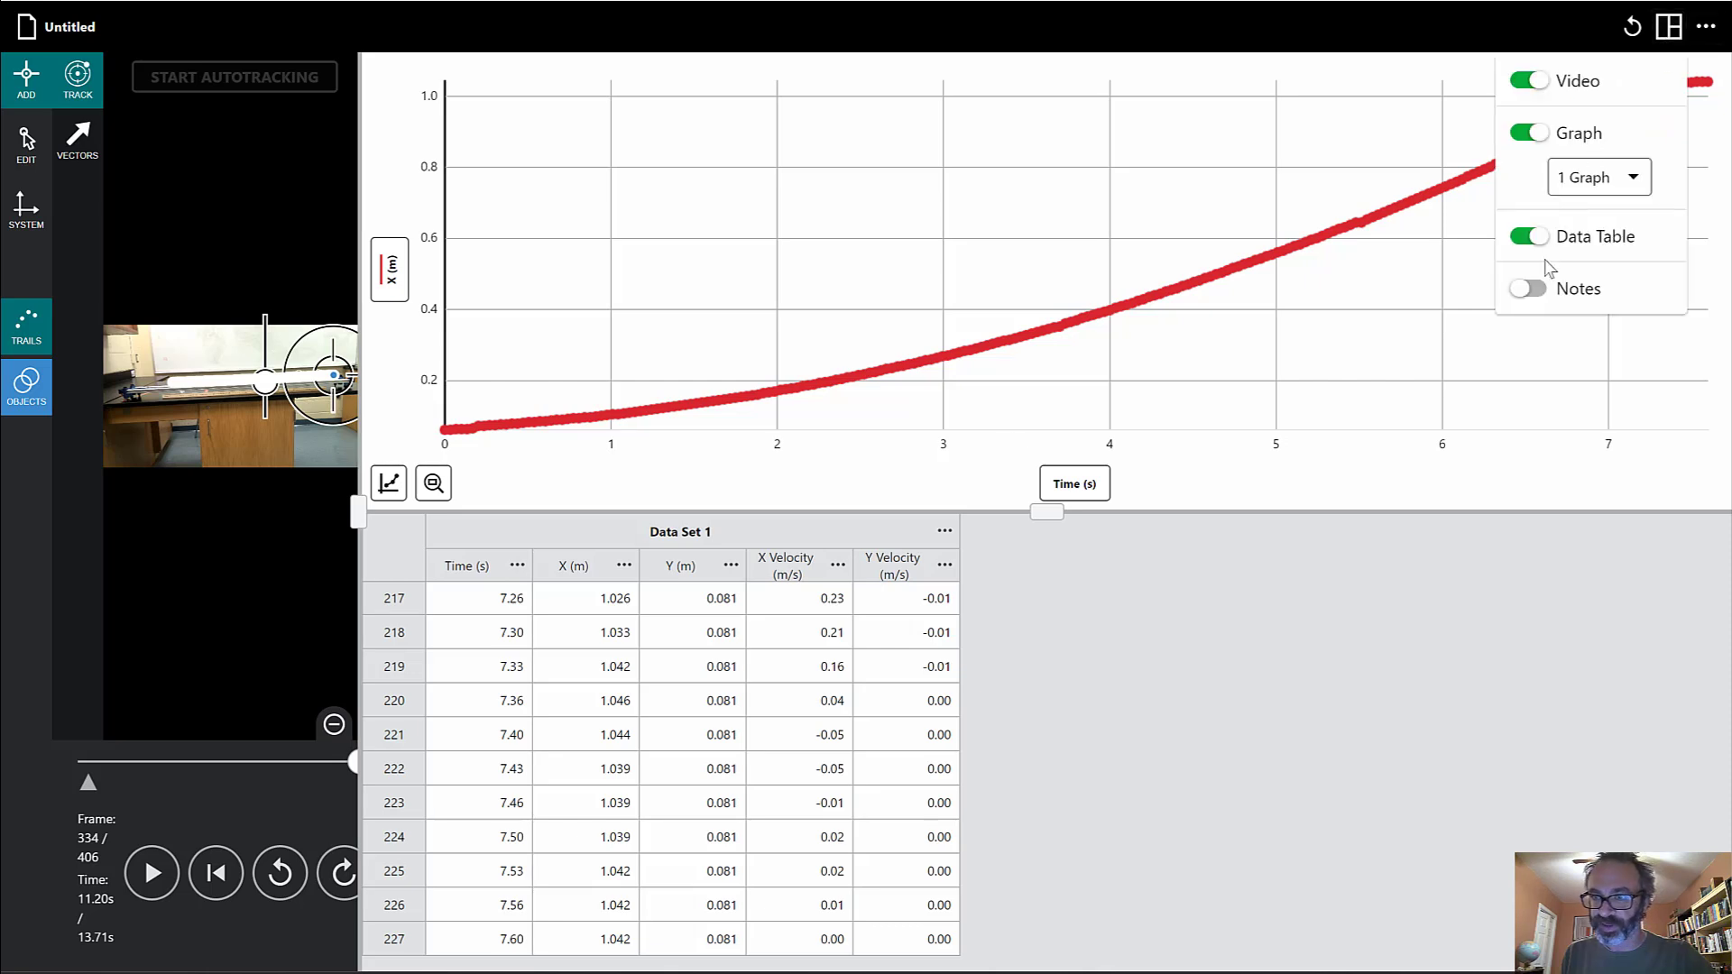
left_click(1531, 236)
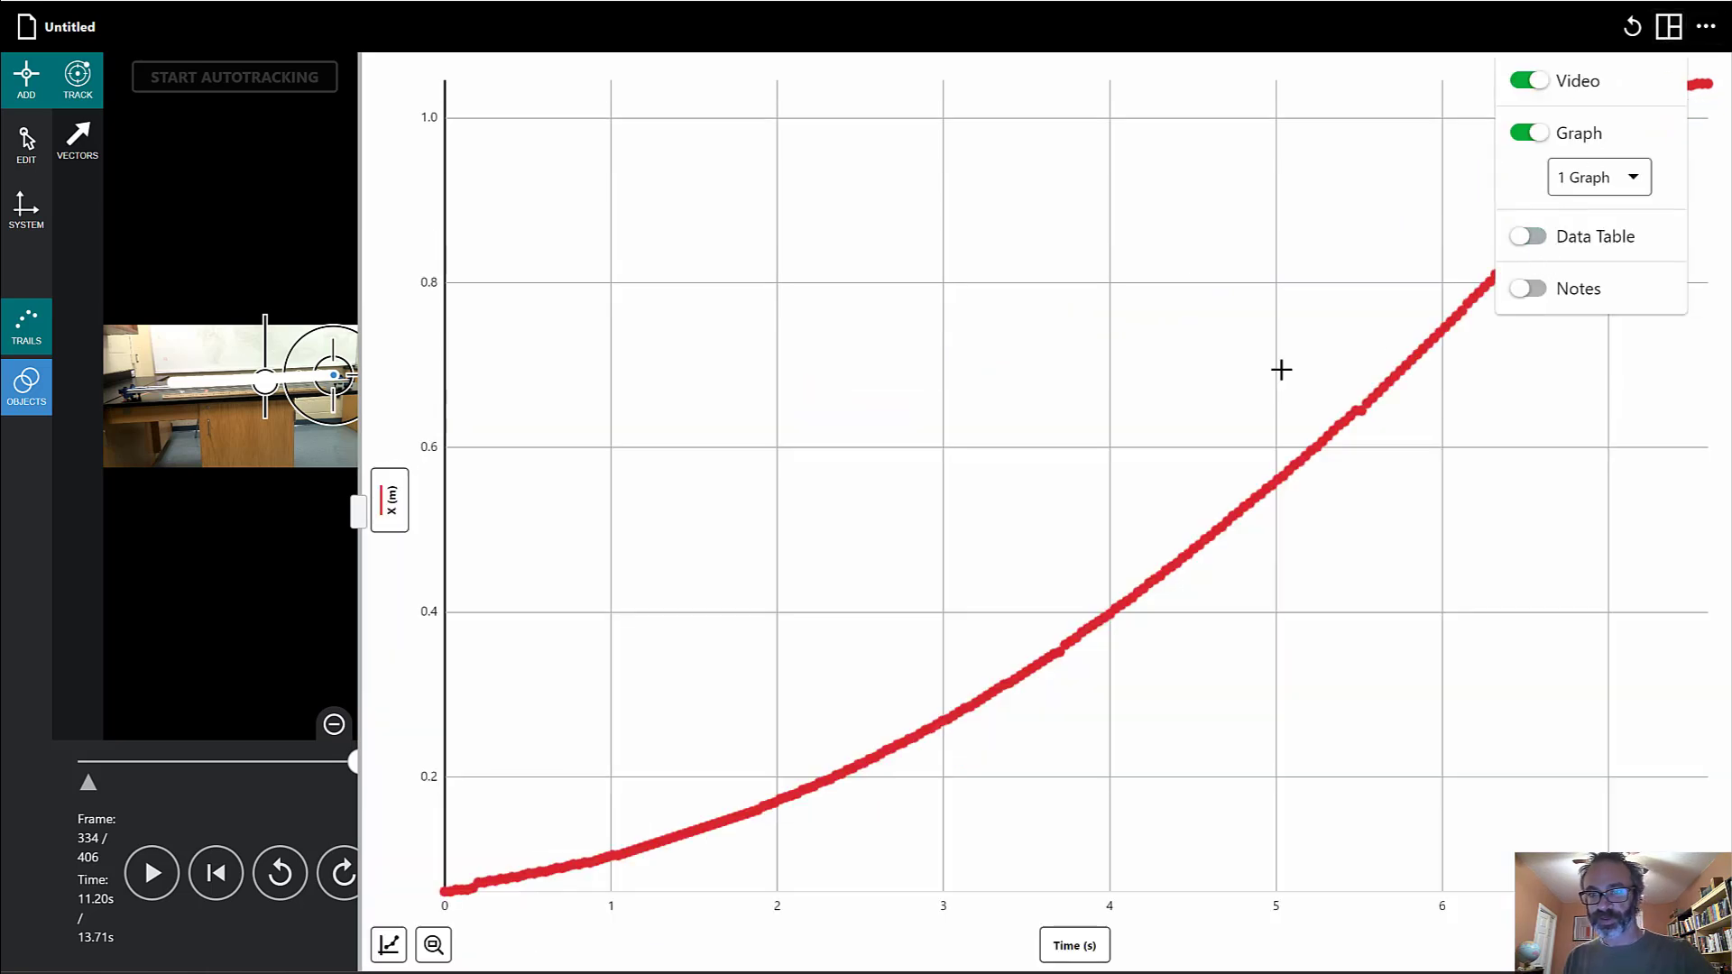
left_click(1071, 41)
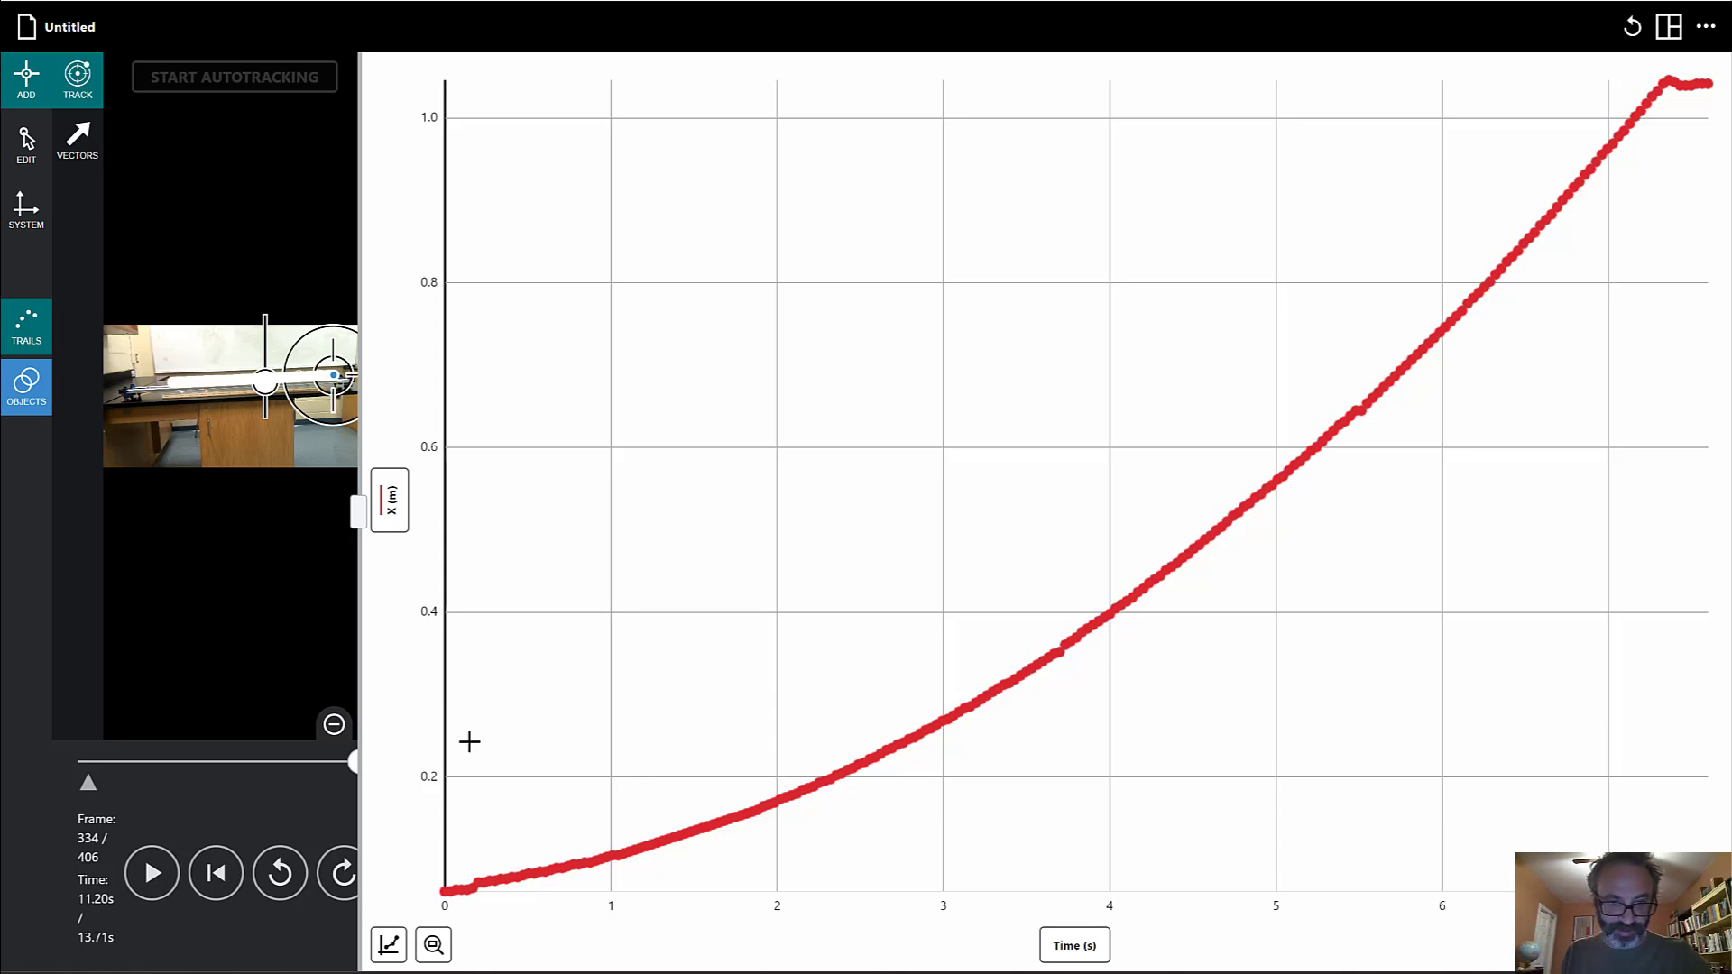
- Apply a quadratic curve fit to the position-time data from 0.10 to 7.16 s and move the fit results clear of the curve
left_click_drag(464, 738, 1635, 717)
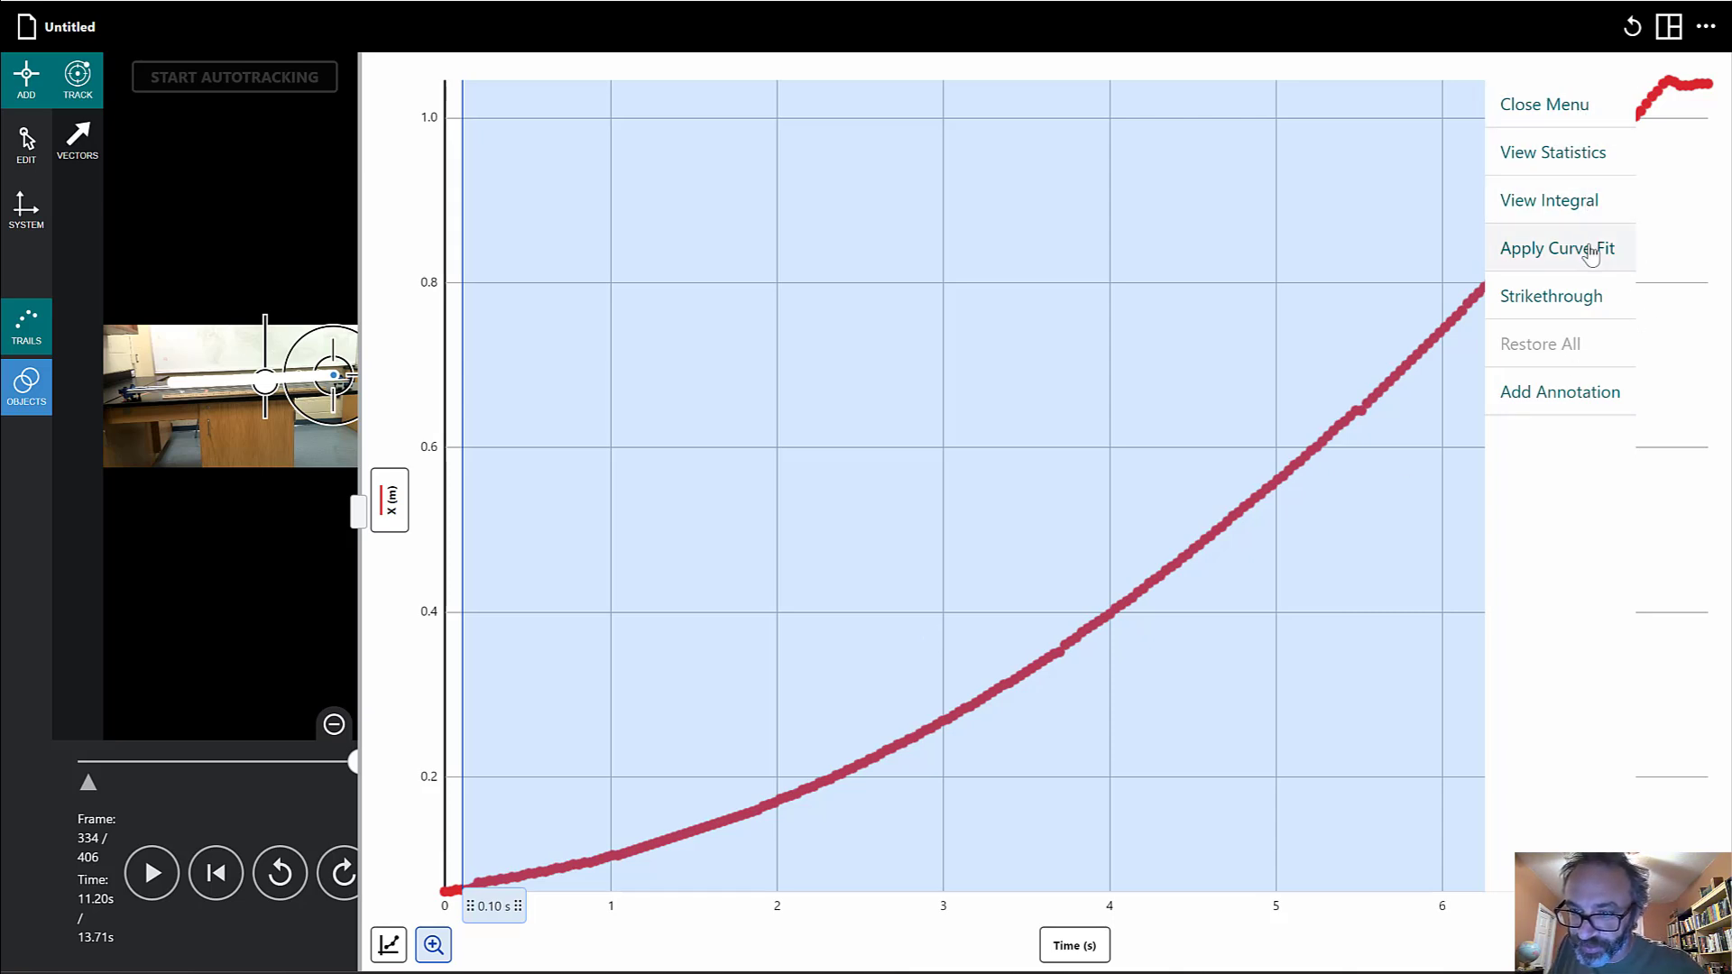
left_click(1542, 270)
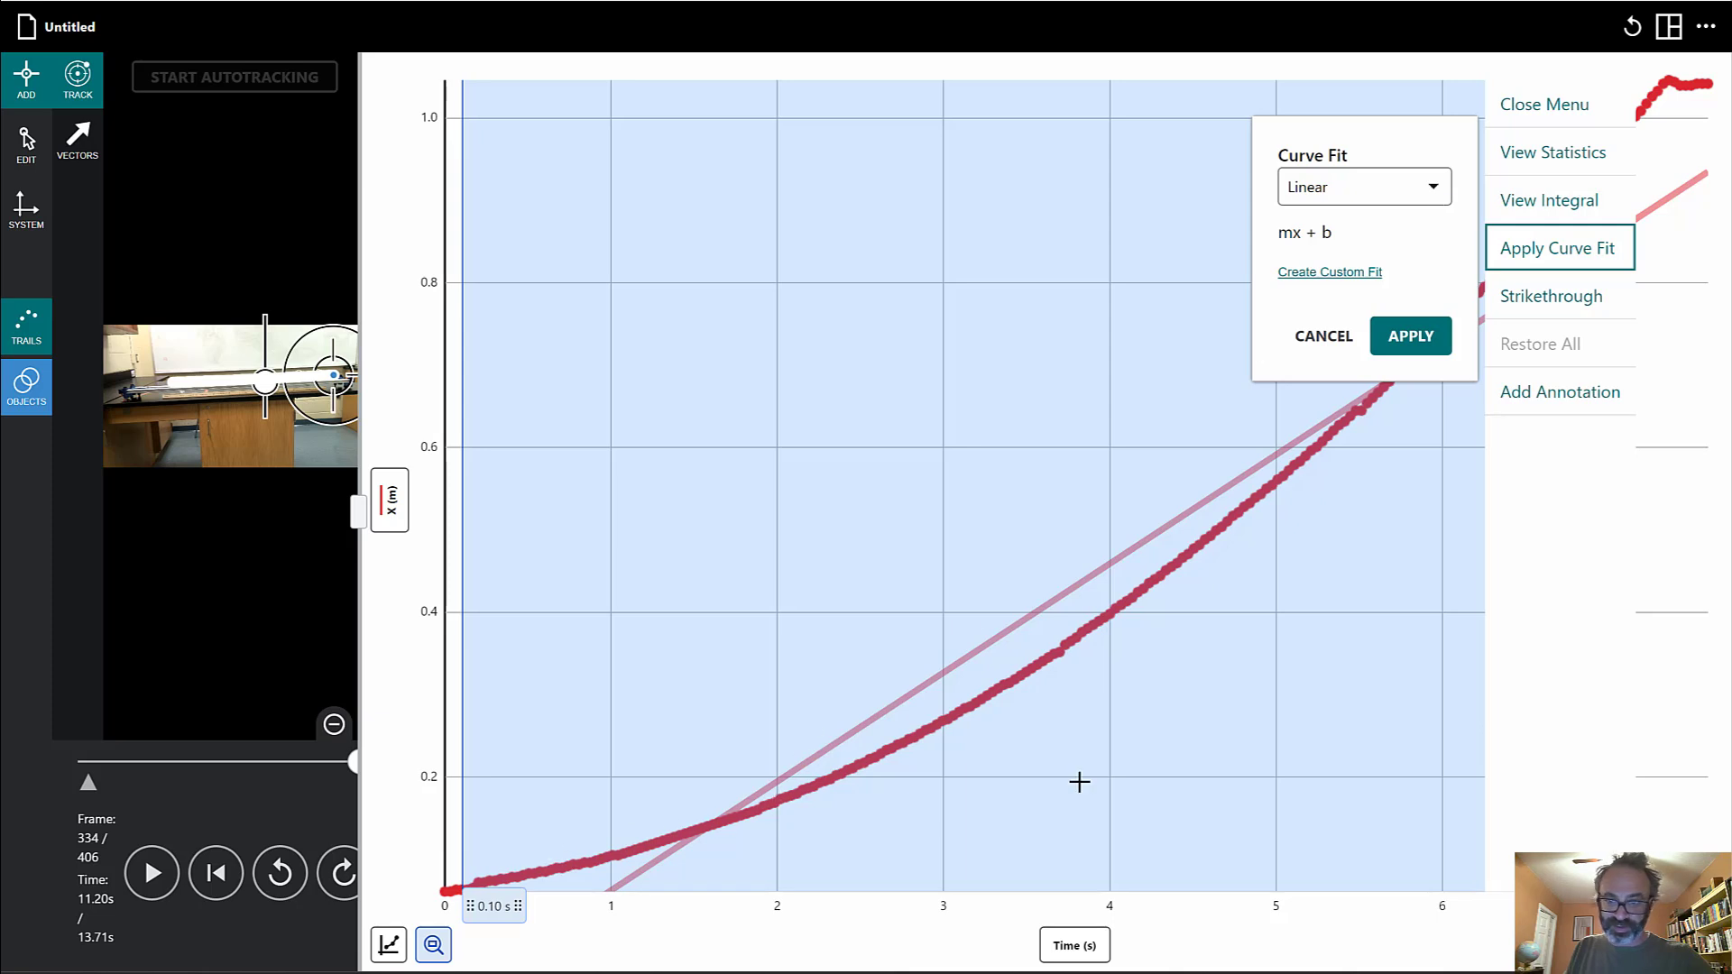
left_click(1432, 188)
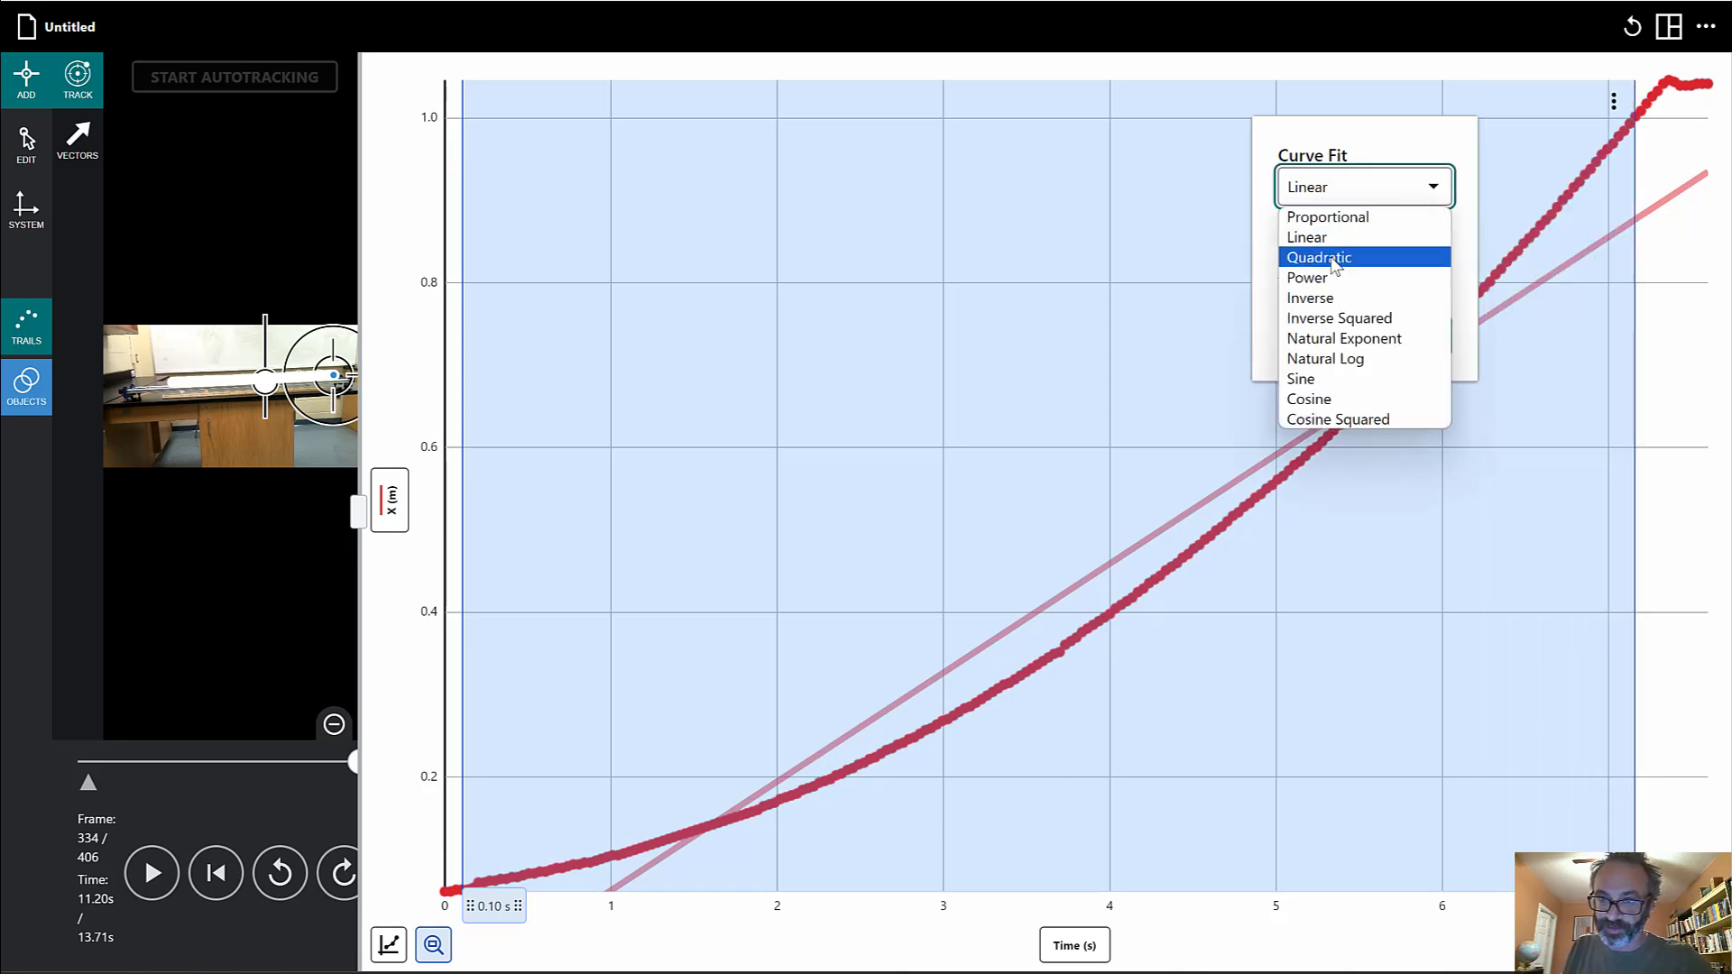
left_click(1344, 257)
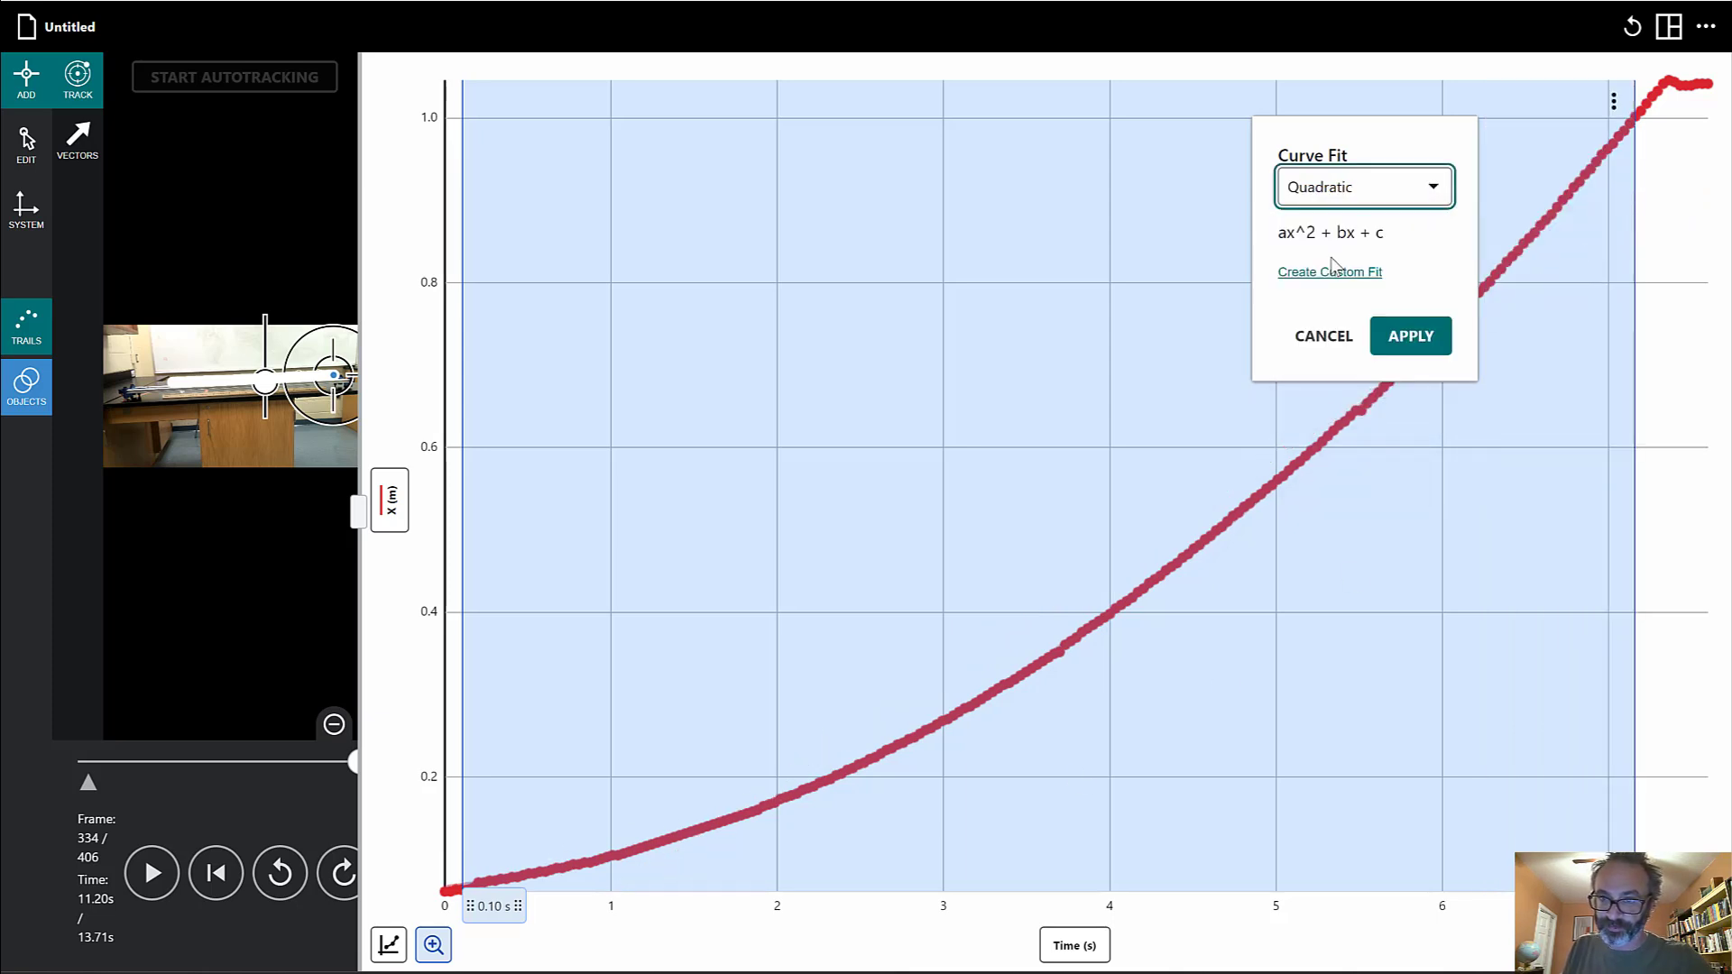
left_click(1412, 340)
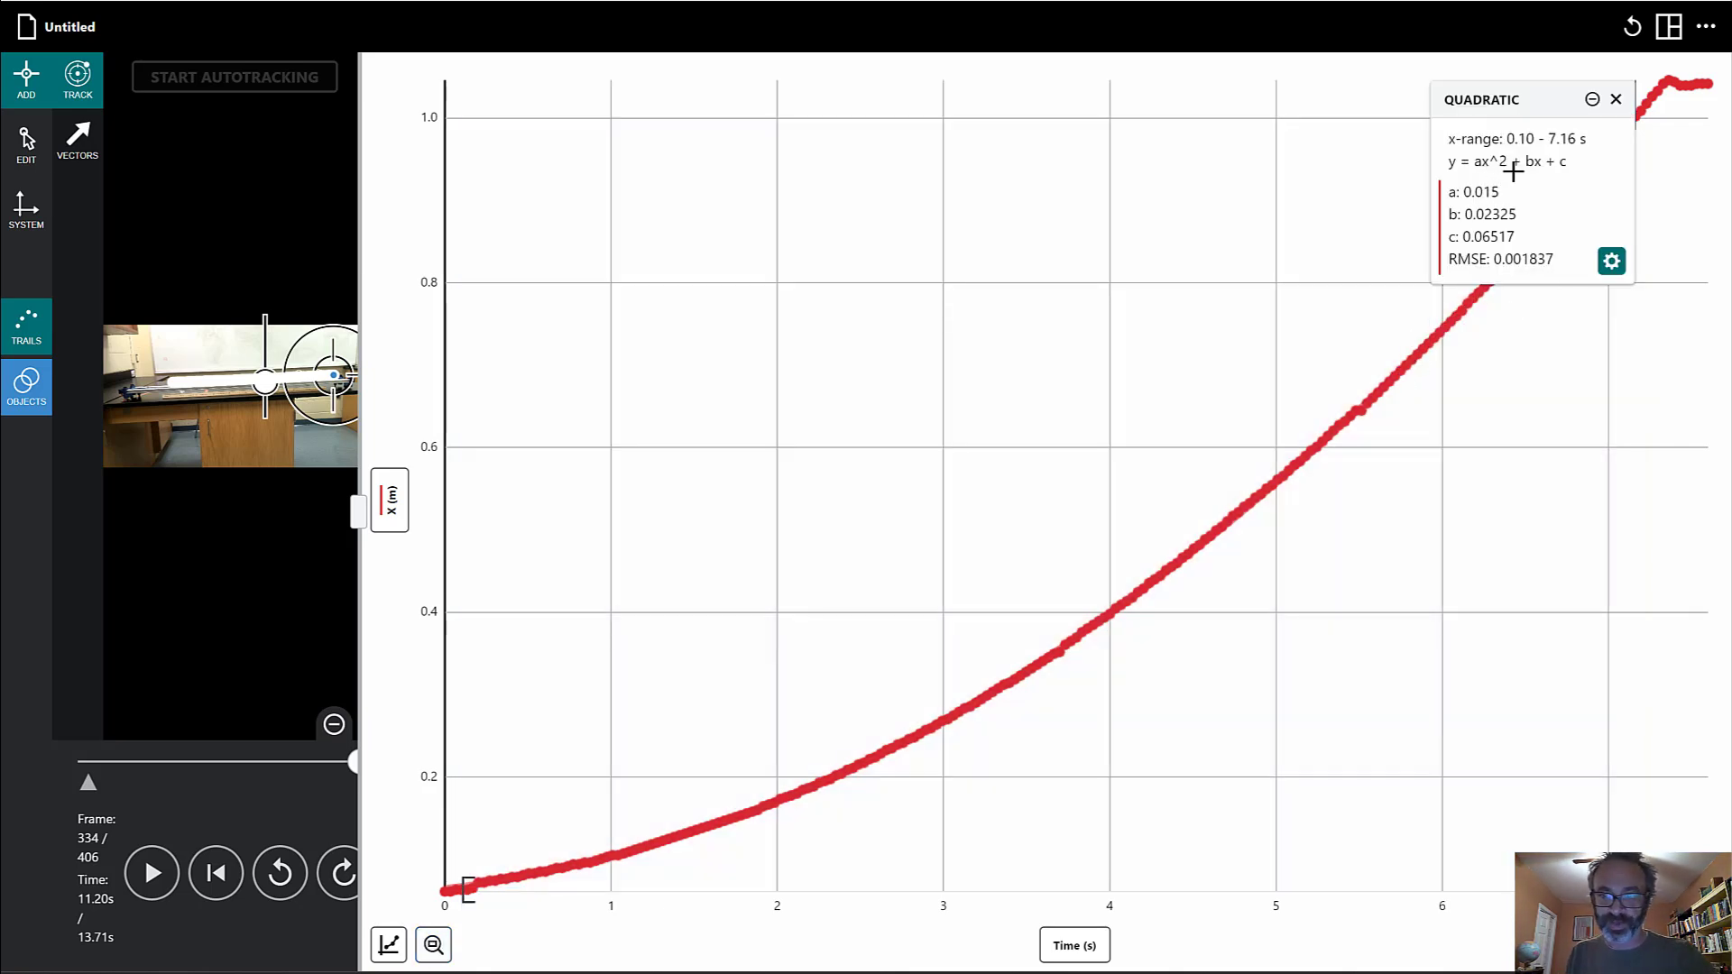
left_click_drag(1545, 103, 868, 150)
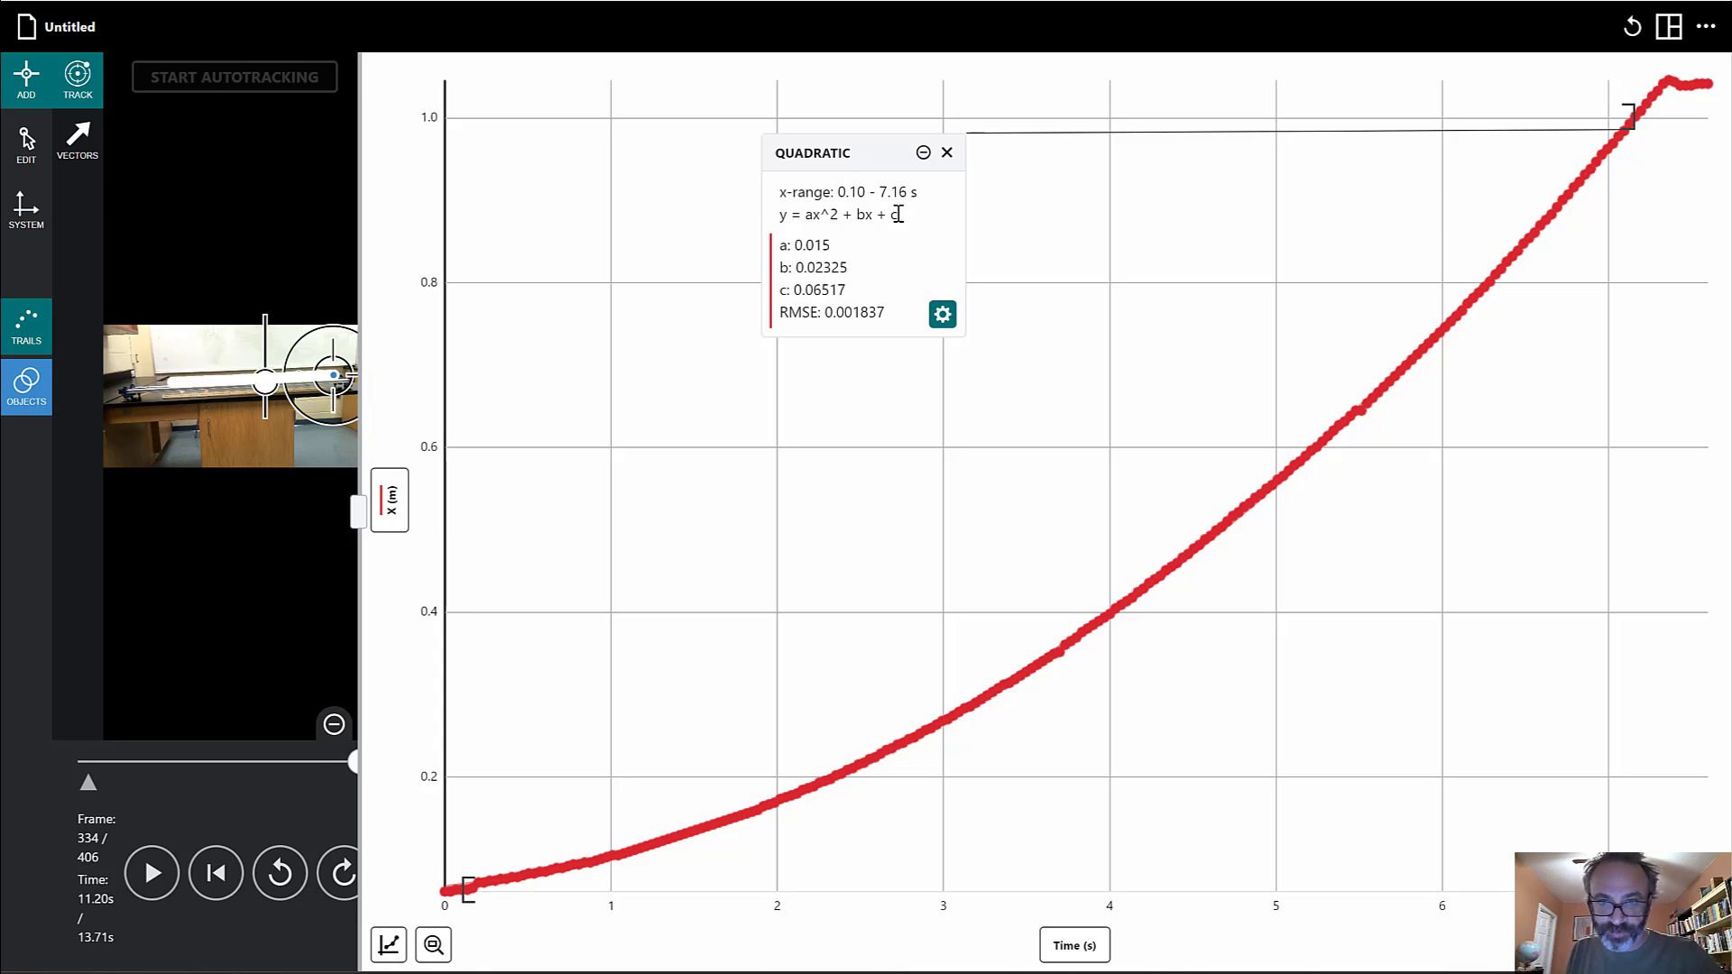
- Examine the fit equation y = ax^2 + bx + c term by term, matching its variables and coefficient a to the position-time equation
left_click_drag(898, 215, 772, 219)
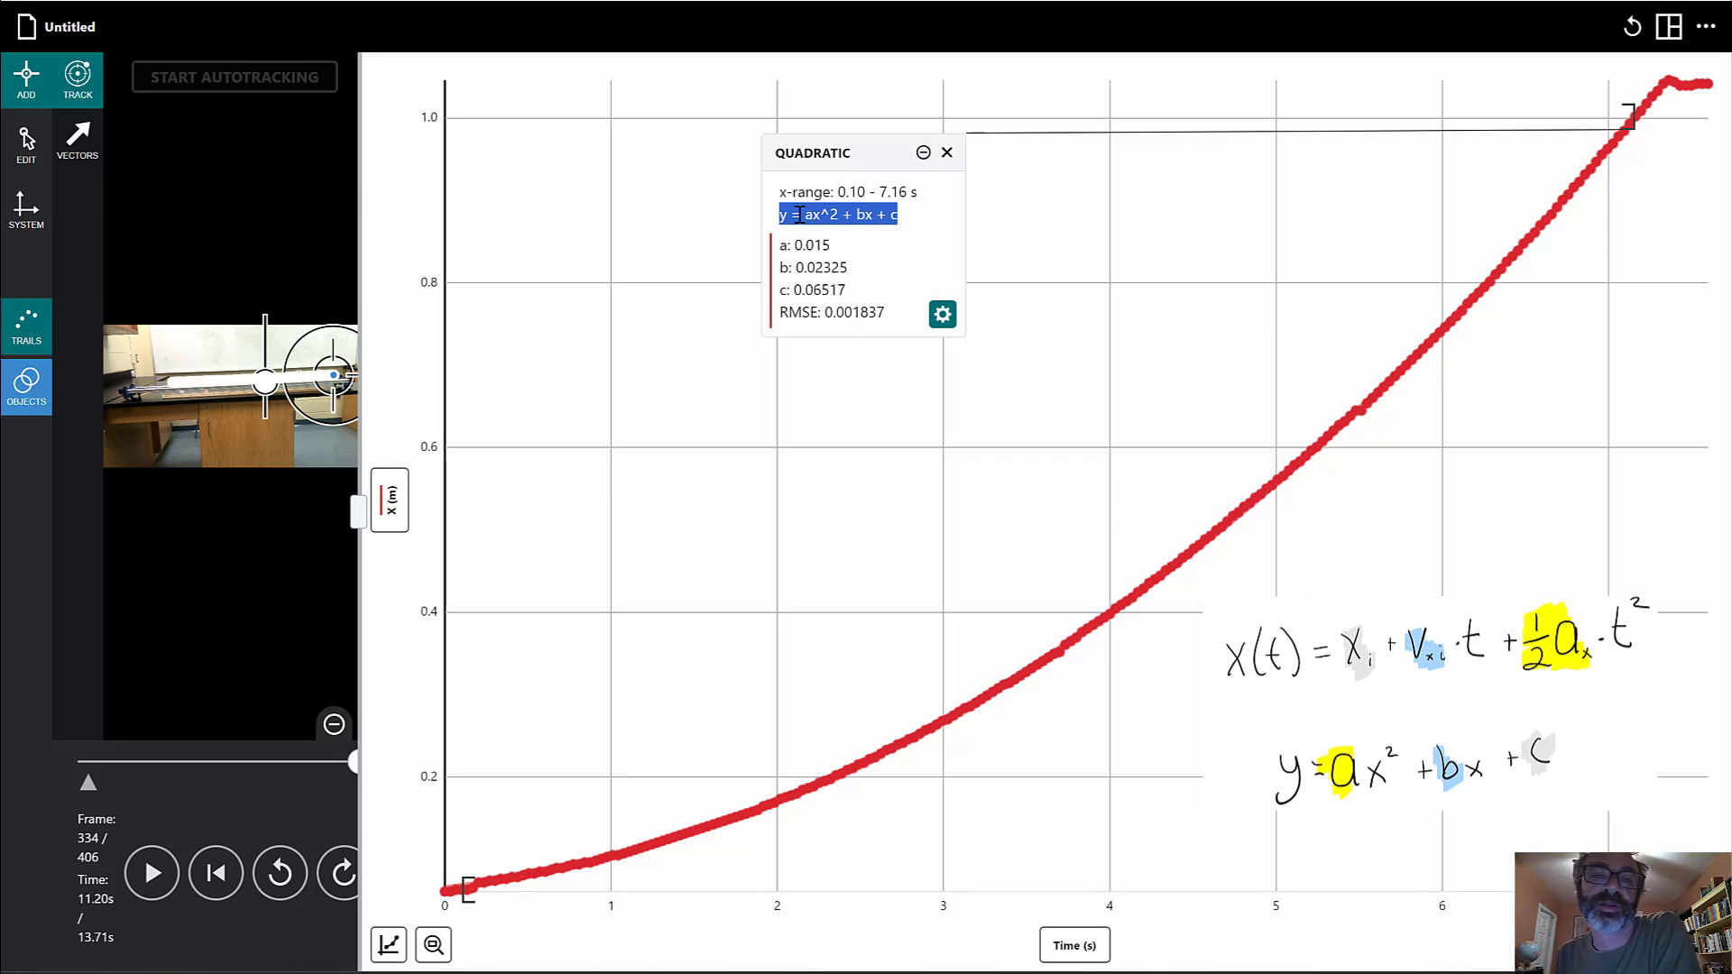
left_click(897, 239)
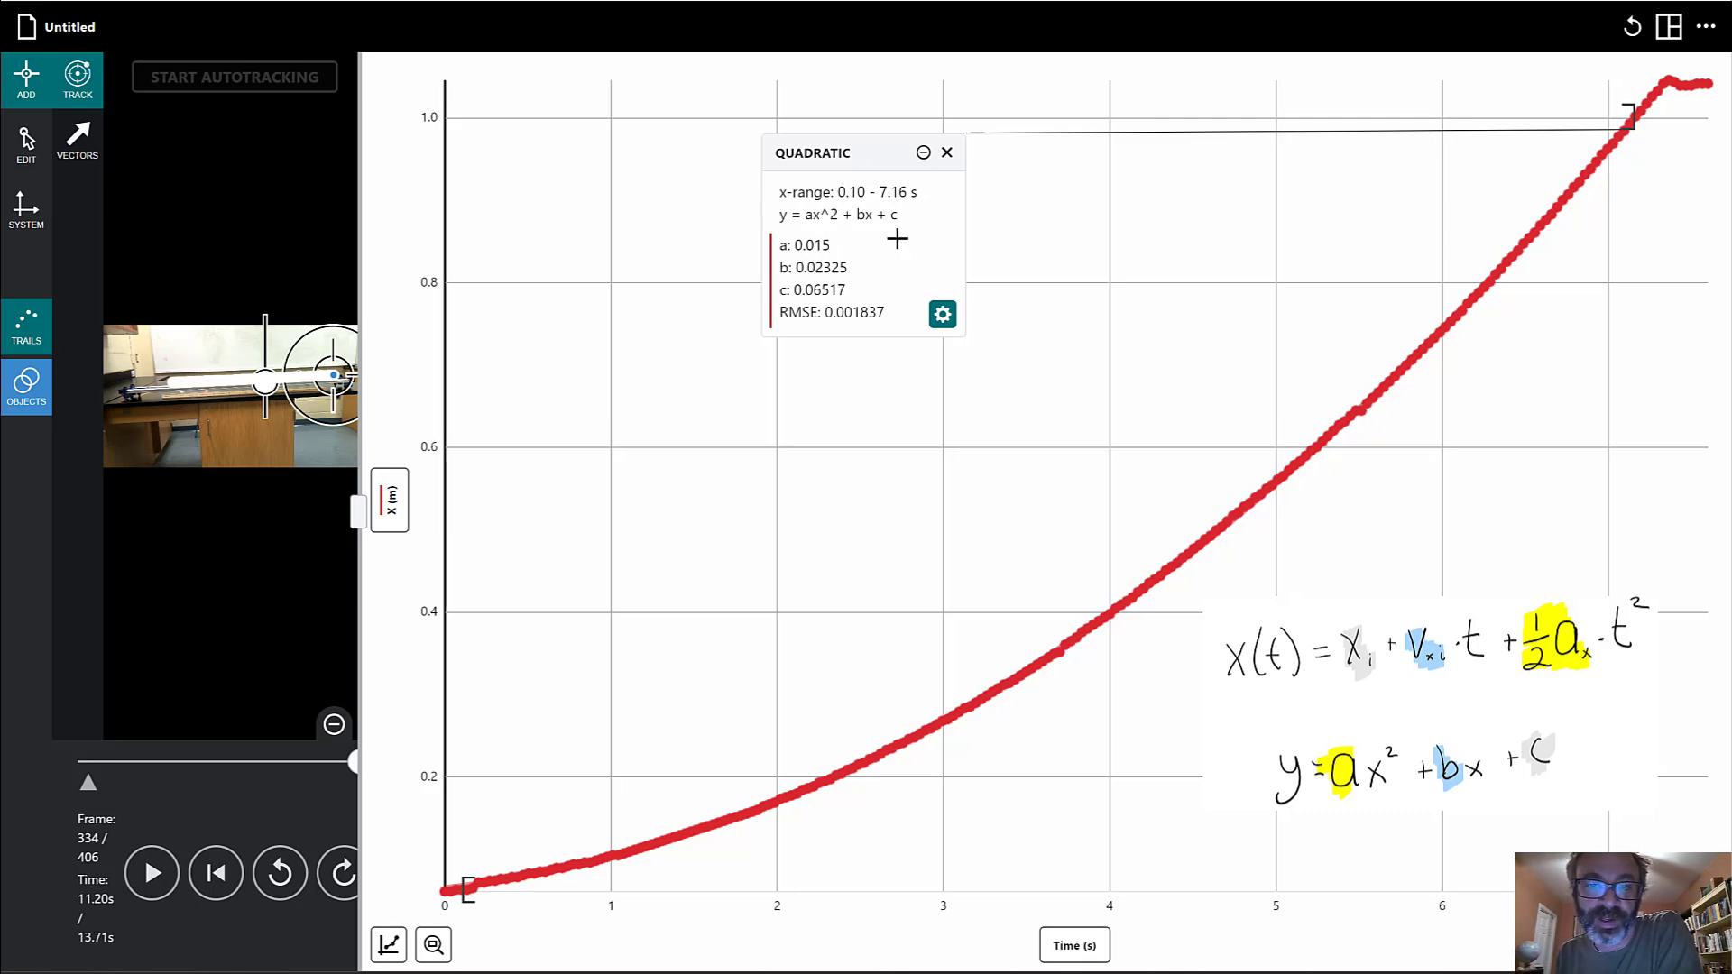
left_click_drag(777, 217, 920, 223)
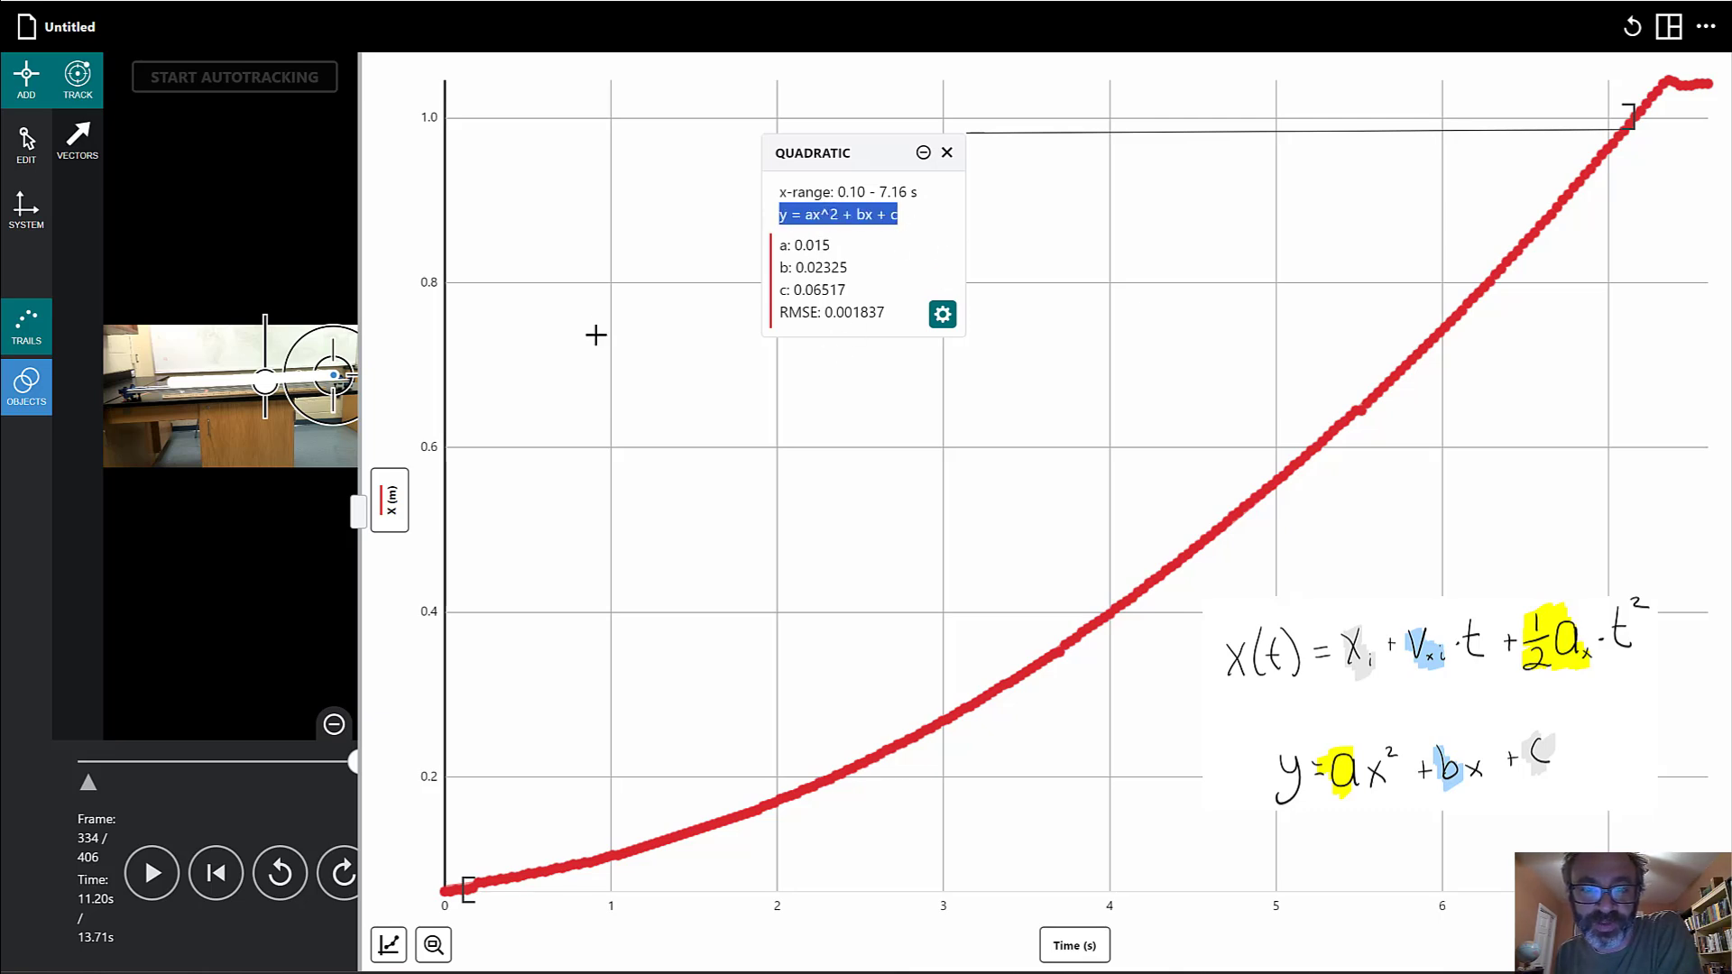
left_click(899, 217)
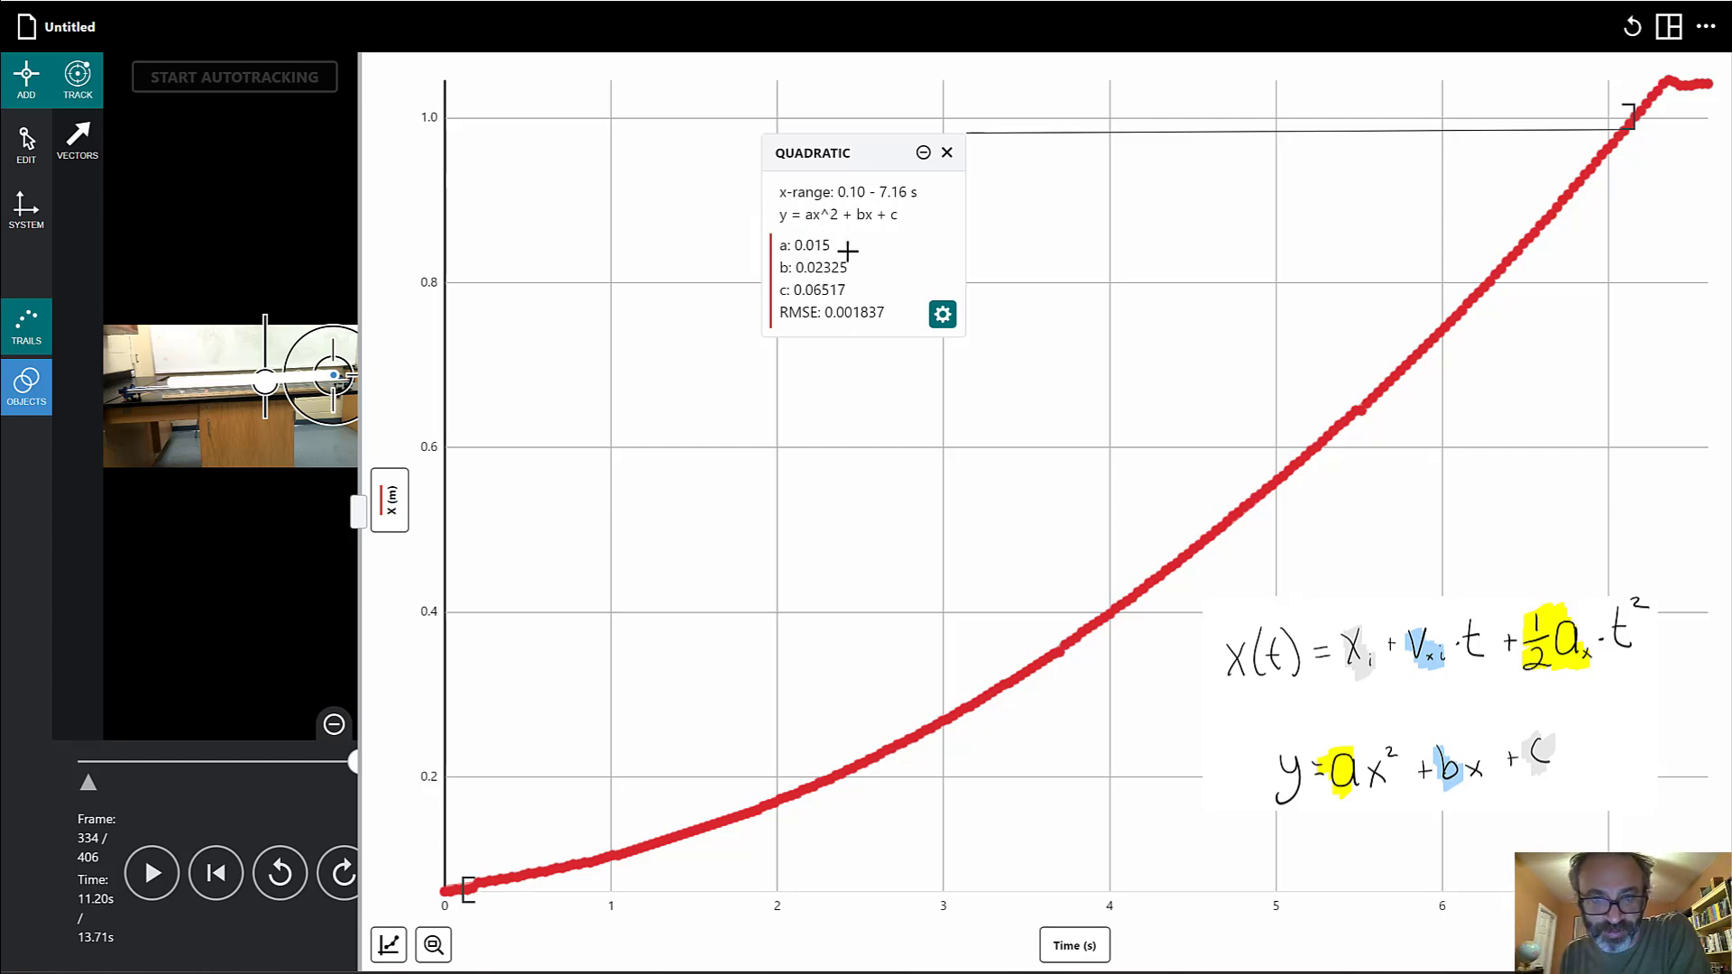
left_click_drag(813, 215, 837, 219)
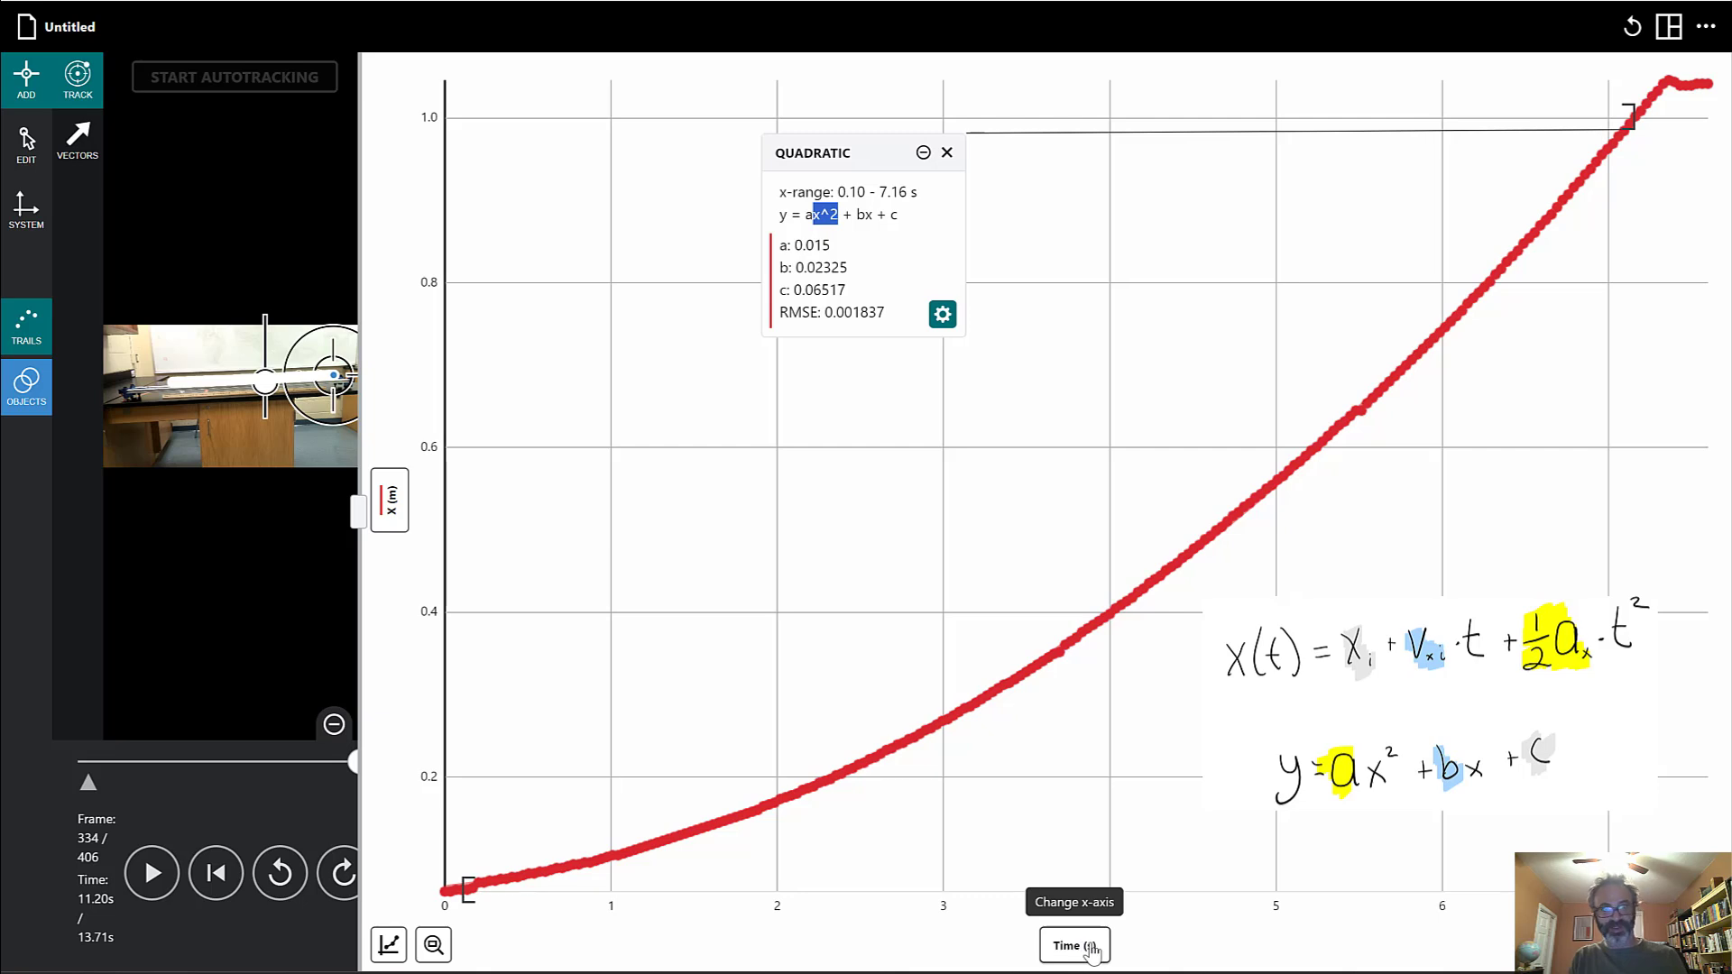
left_click(783, 214)
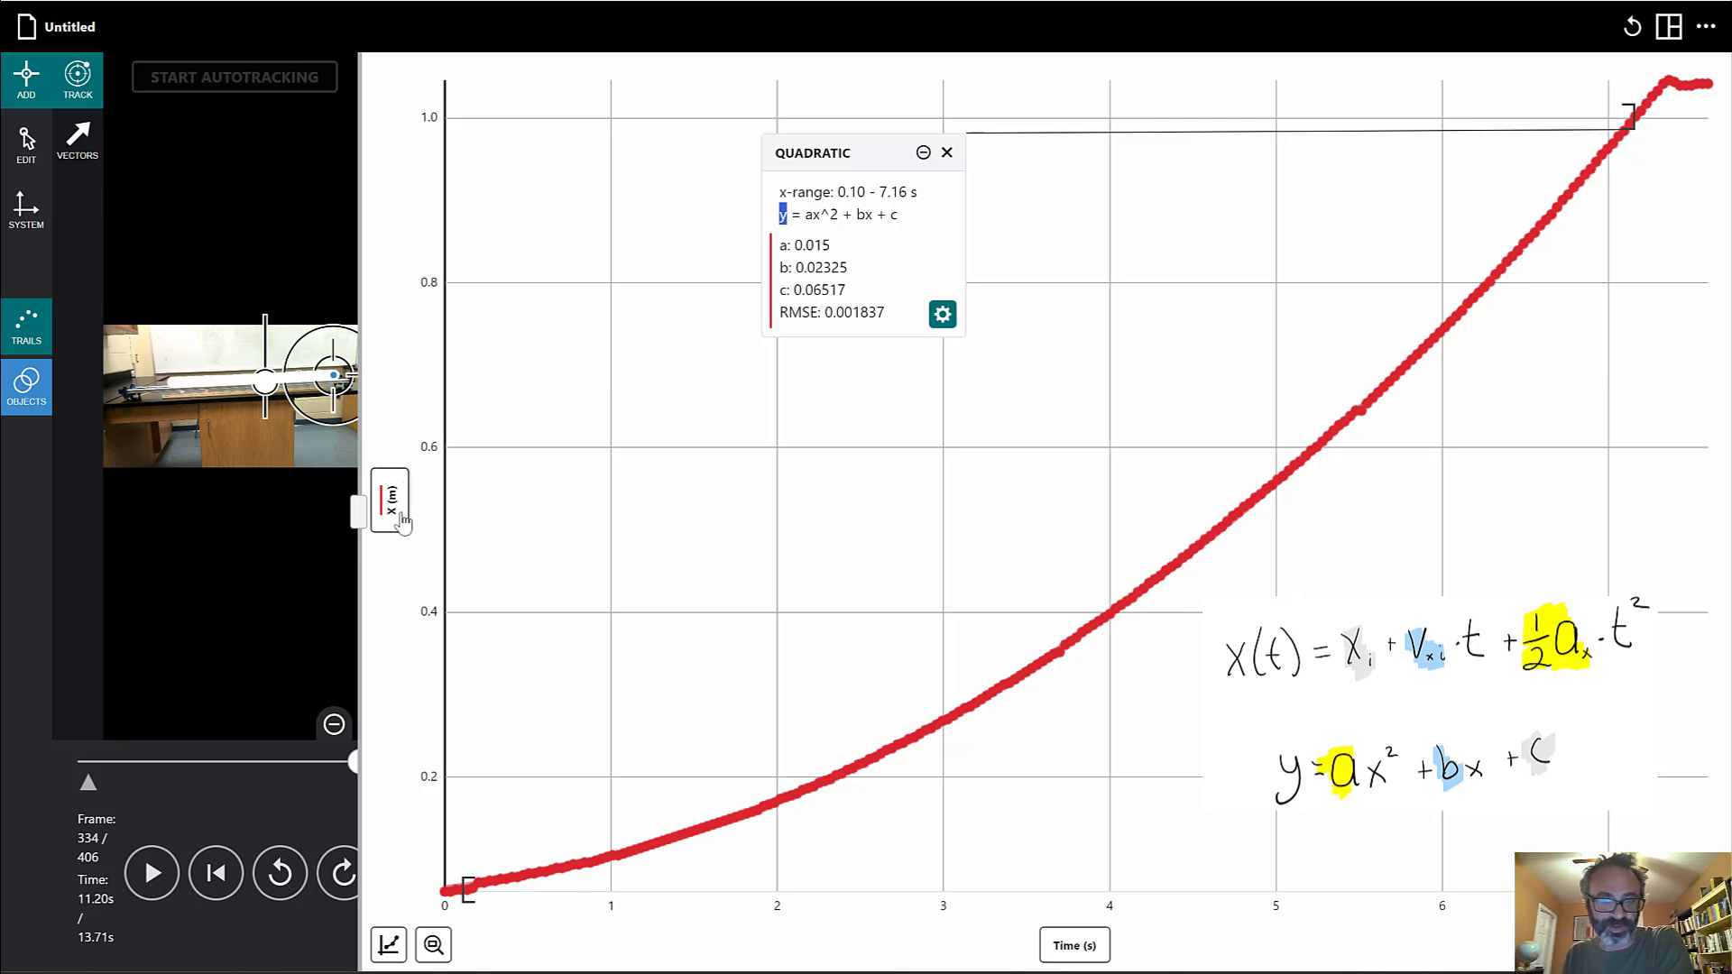
left_click_drag(837, 213, 806, 215)
left_click(805, 218)
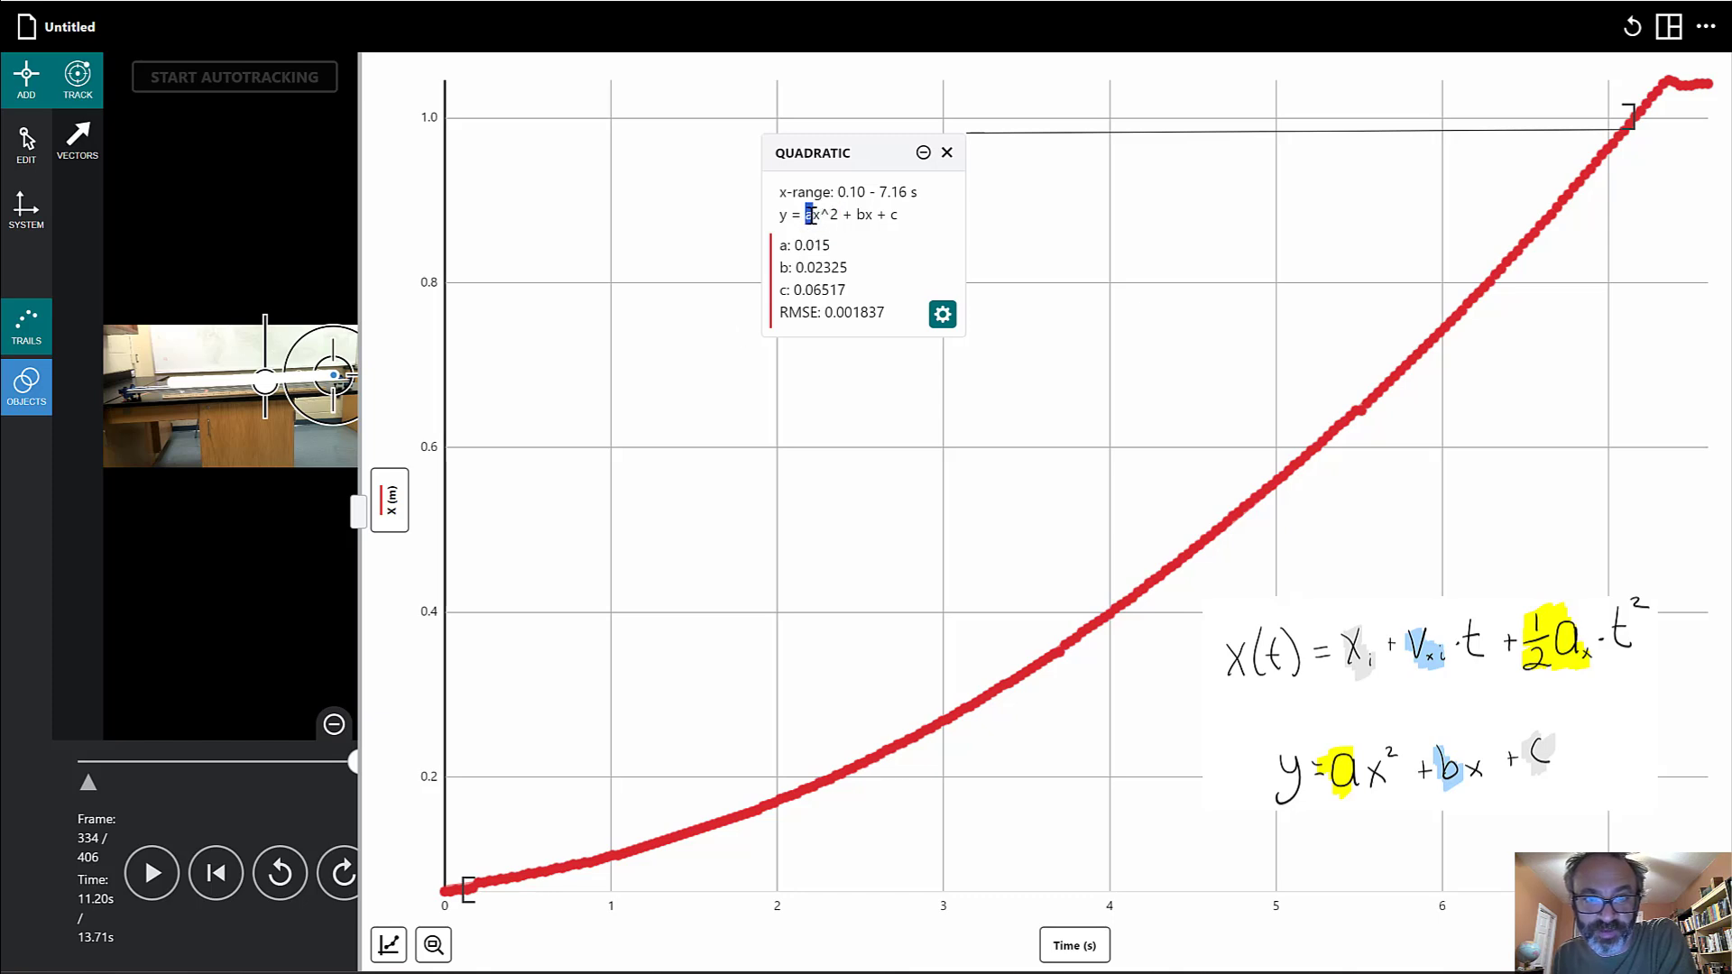
left_click_drag(805, 215, 813, 216)
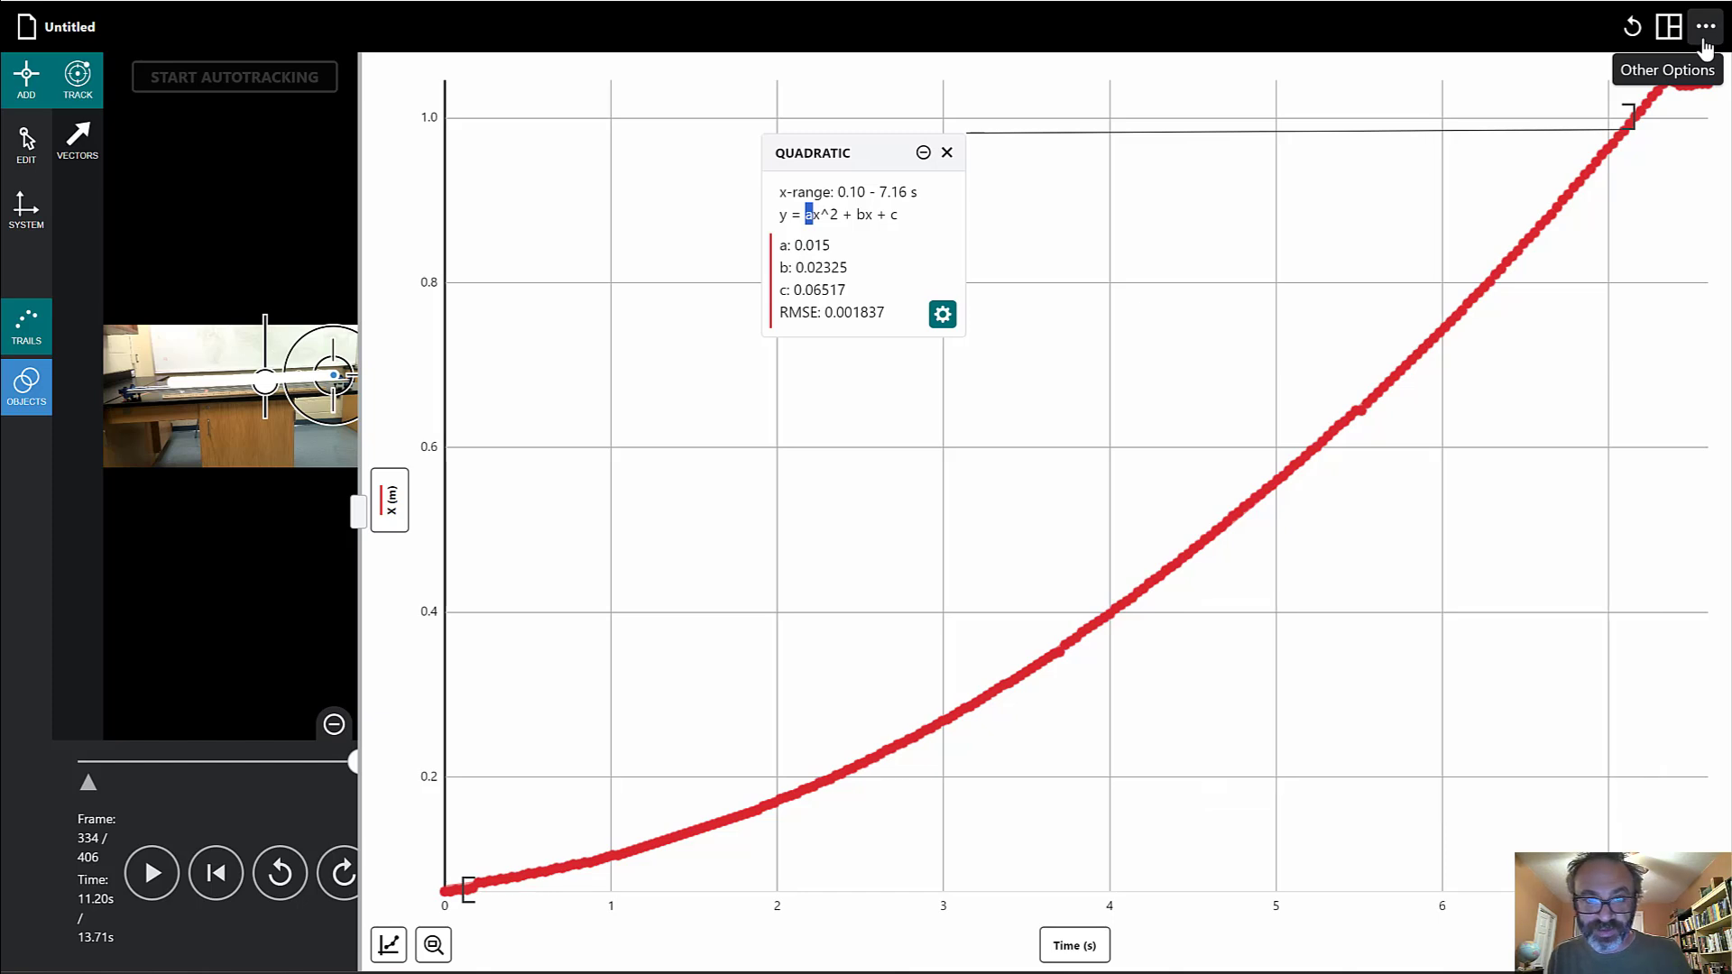
- Show the uncertainty of the quadratic fit parameters and highlight the value of coefficient a
left_click(943, 315)
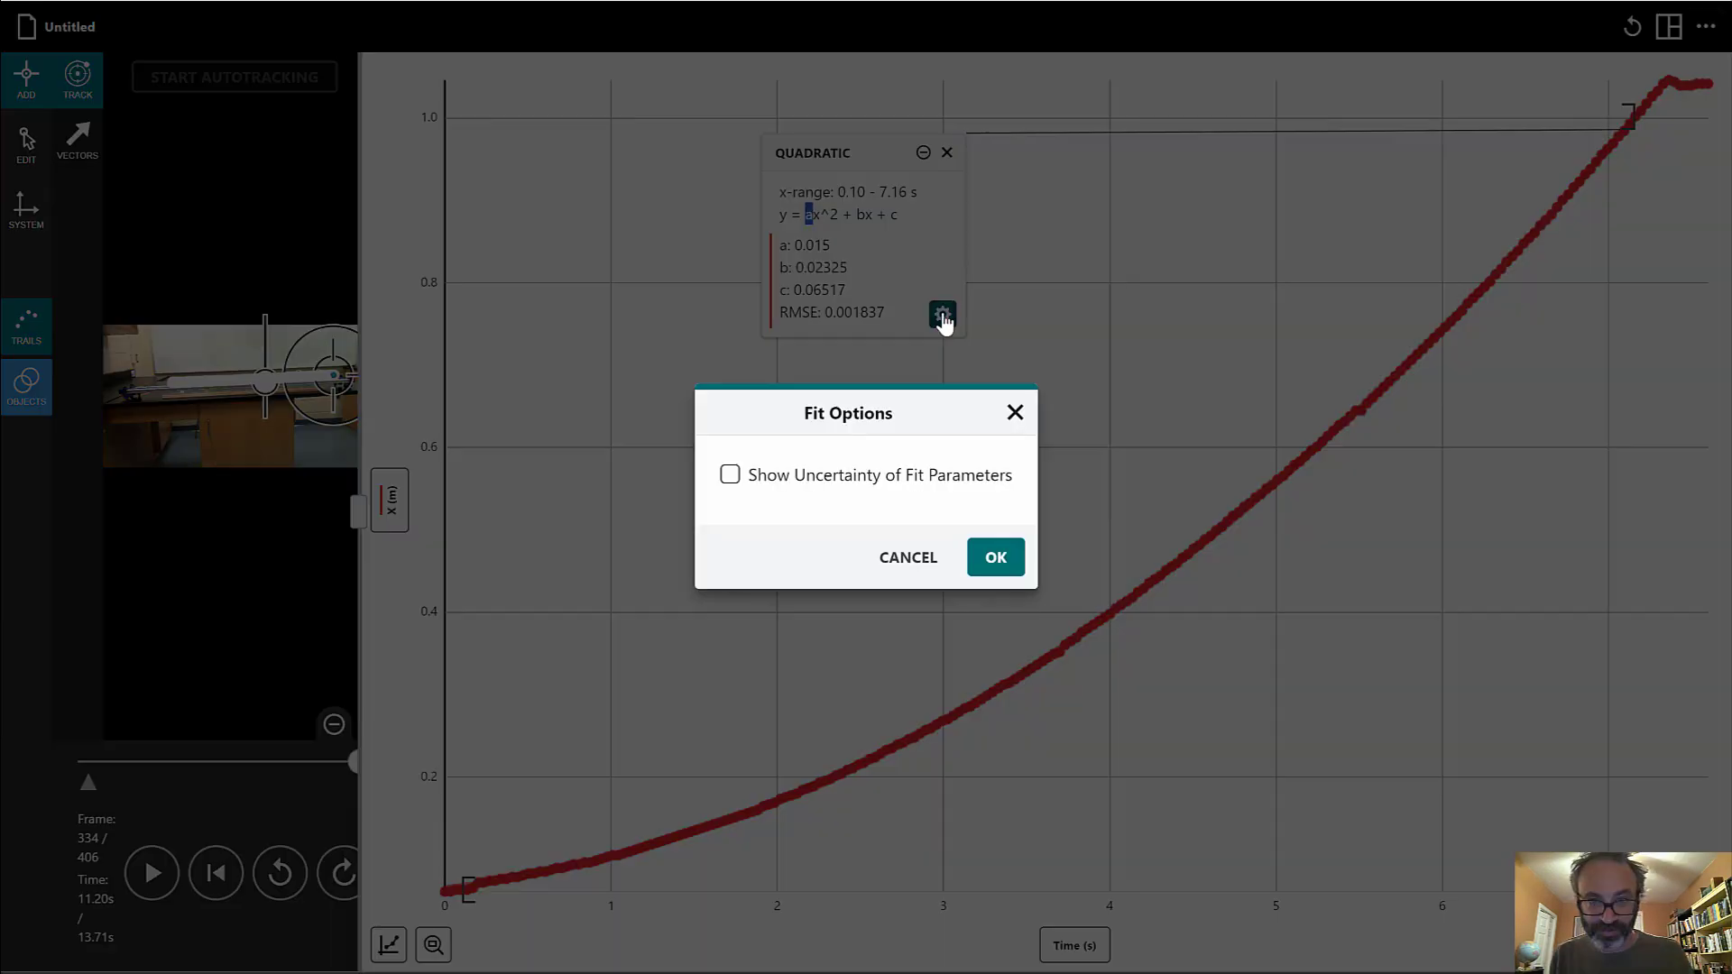
left_click(729, 475)
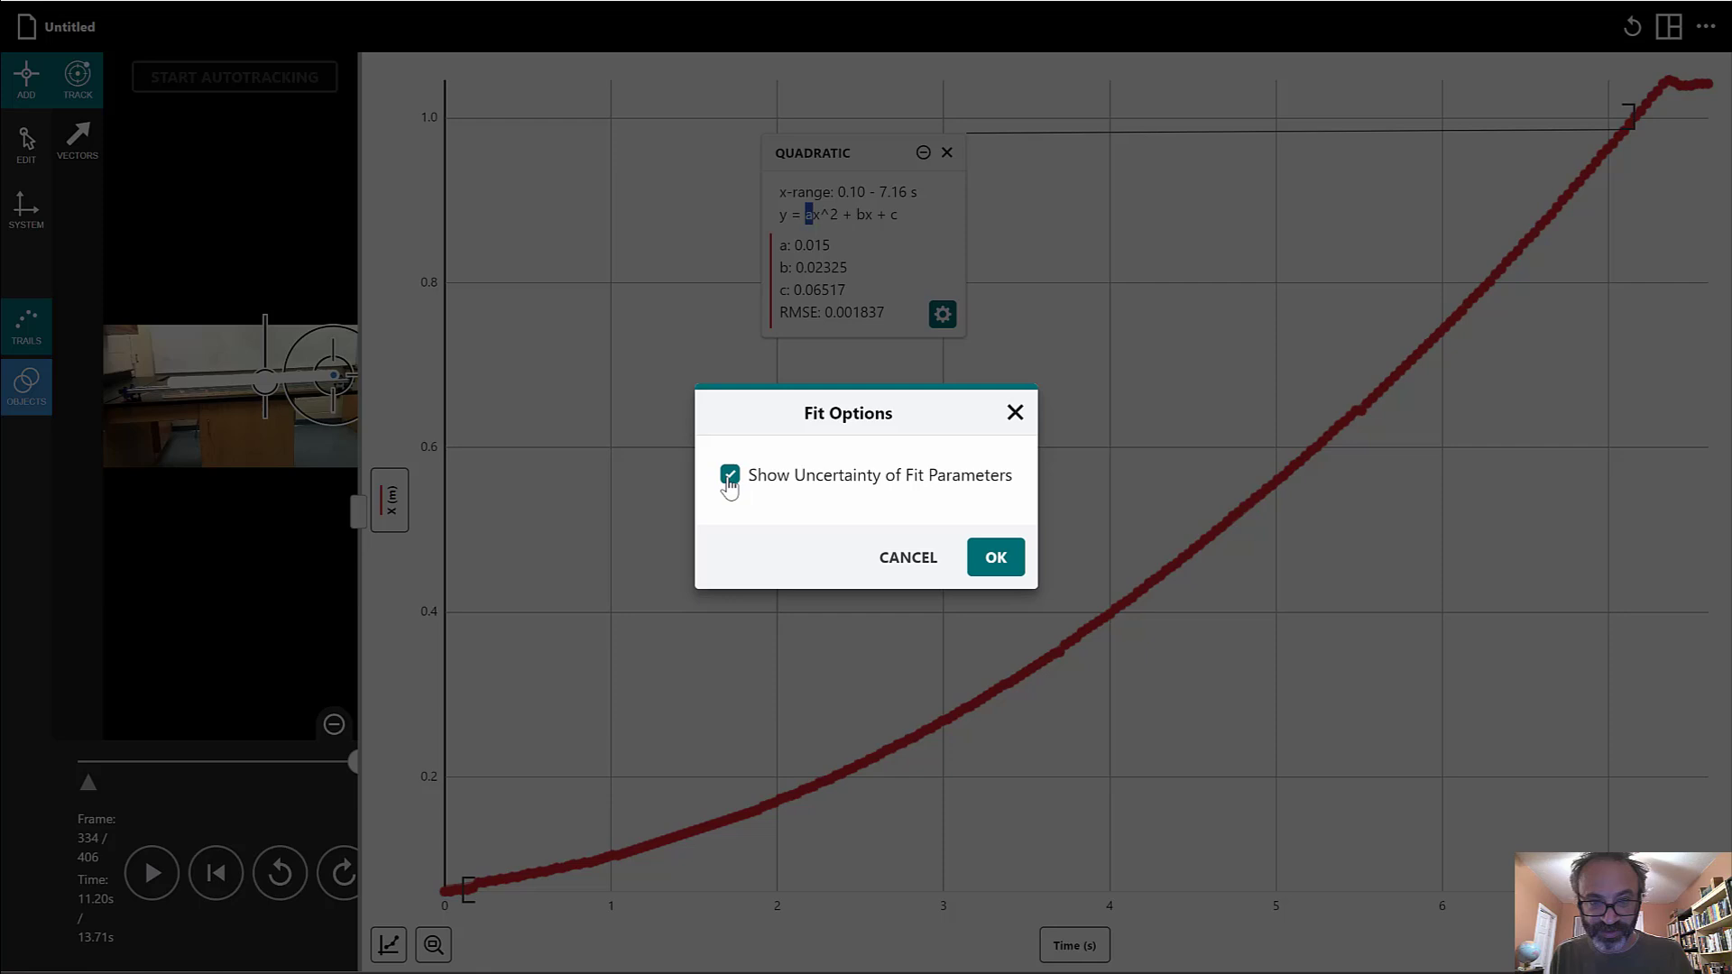
left_click(992, 559)
left_click_drag(793, 245, 909, 245)
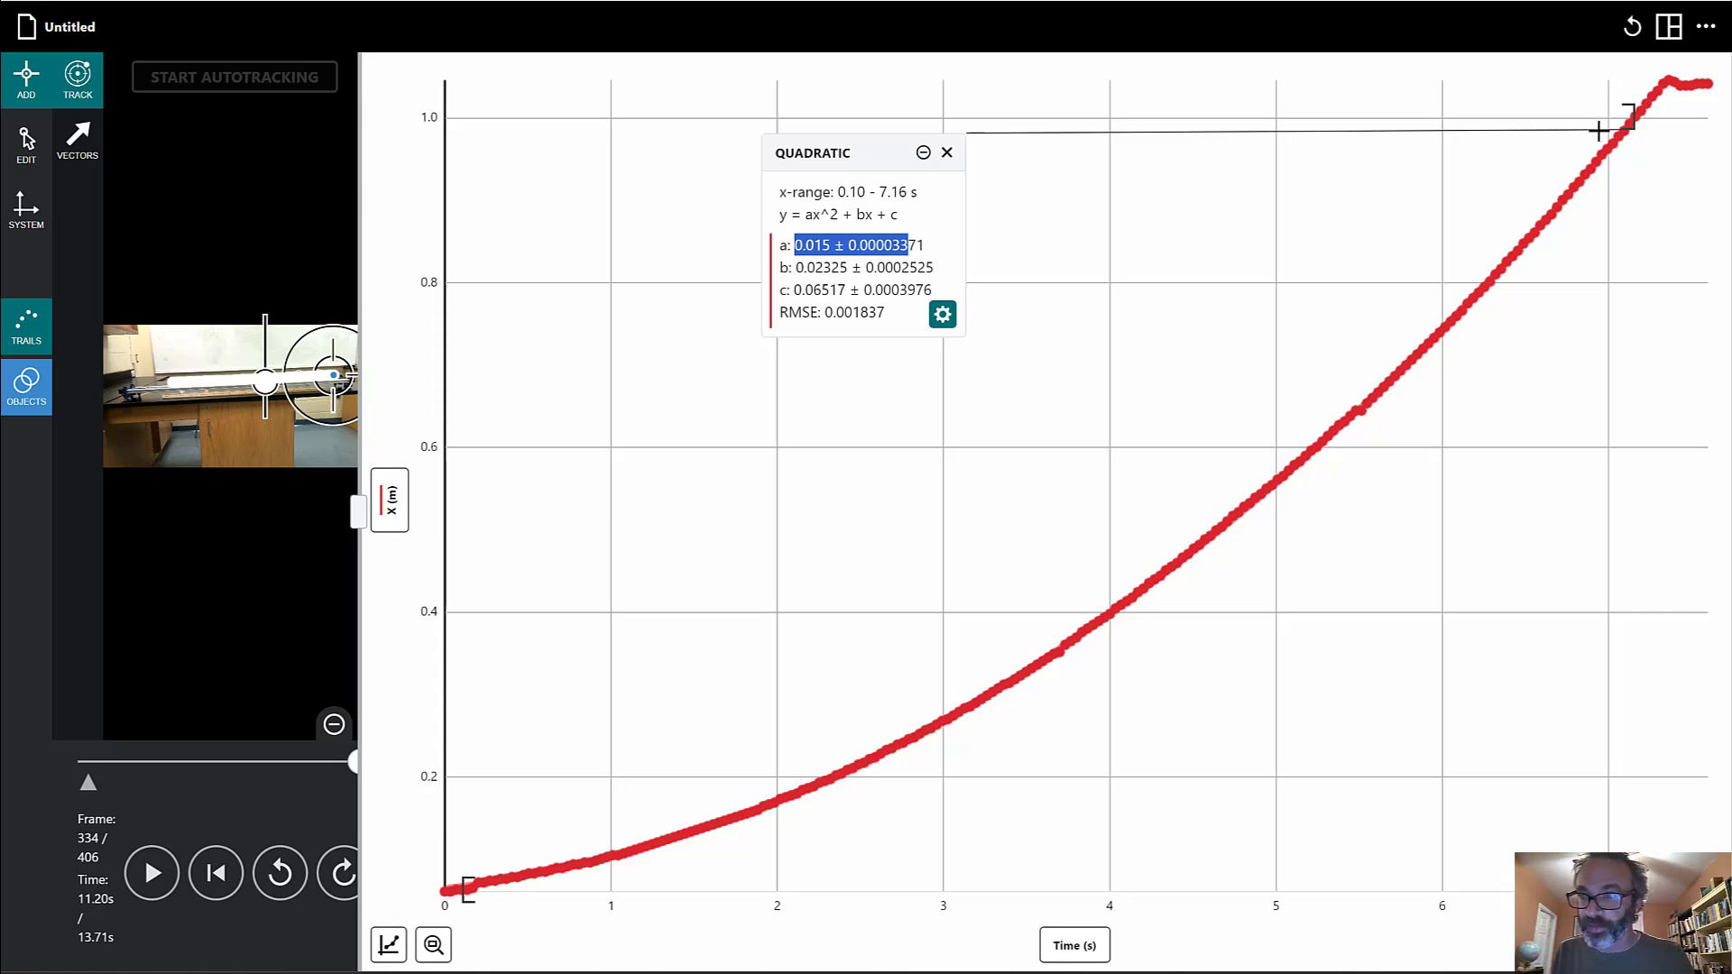
- Show the notes together with the position-time graph
left_click(1718, 41)
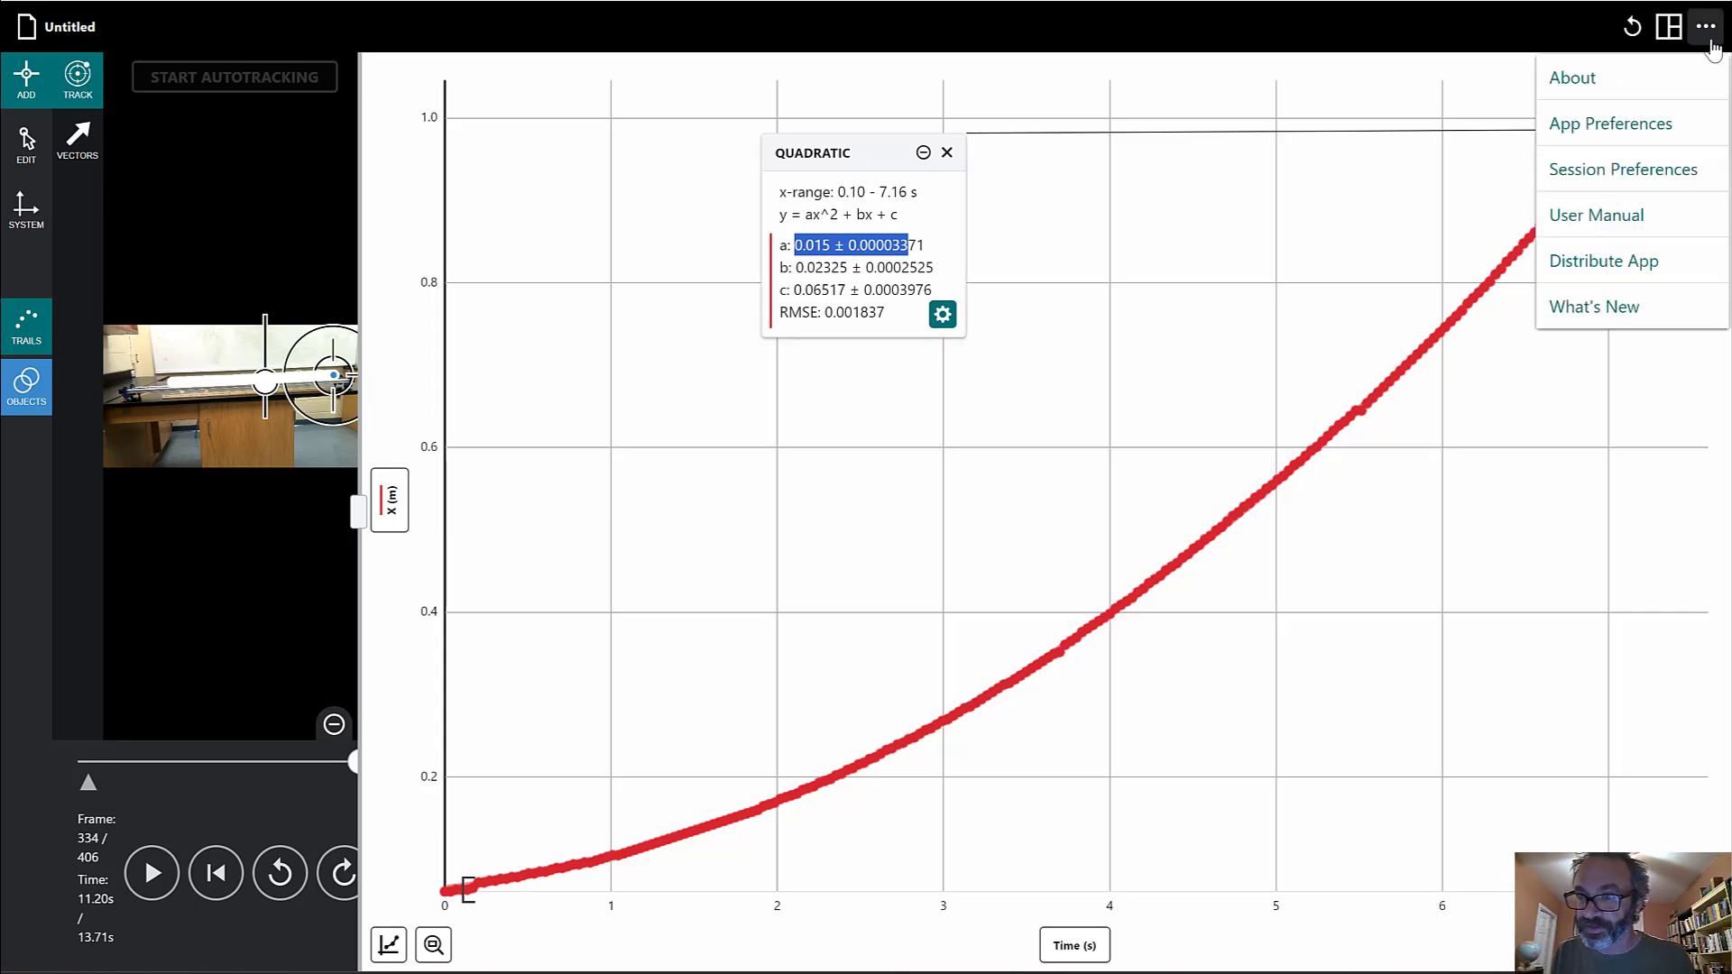
left_click(1611, 30)
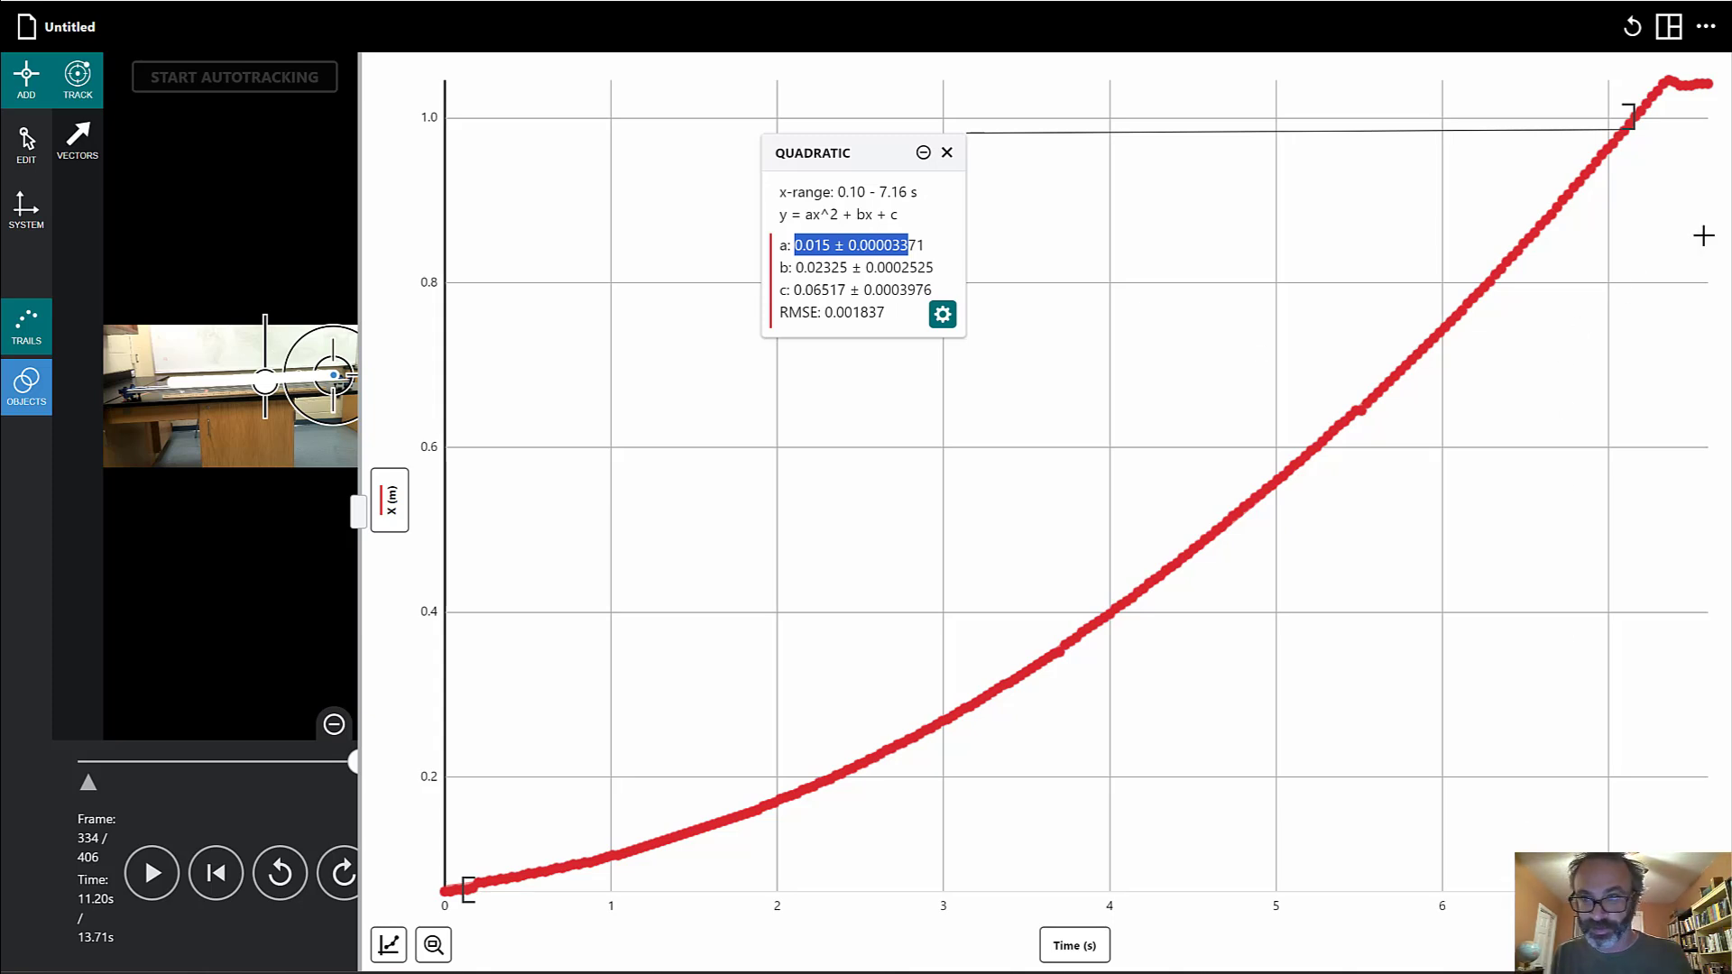
left_click(1710, 29)
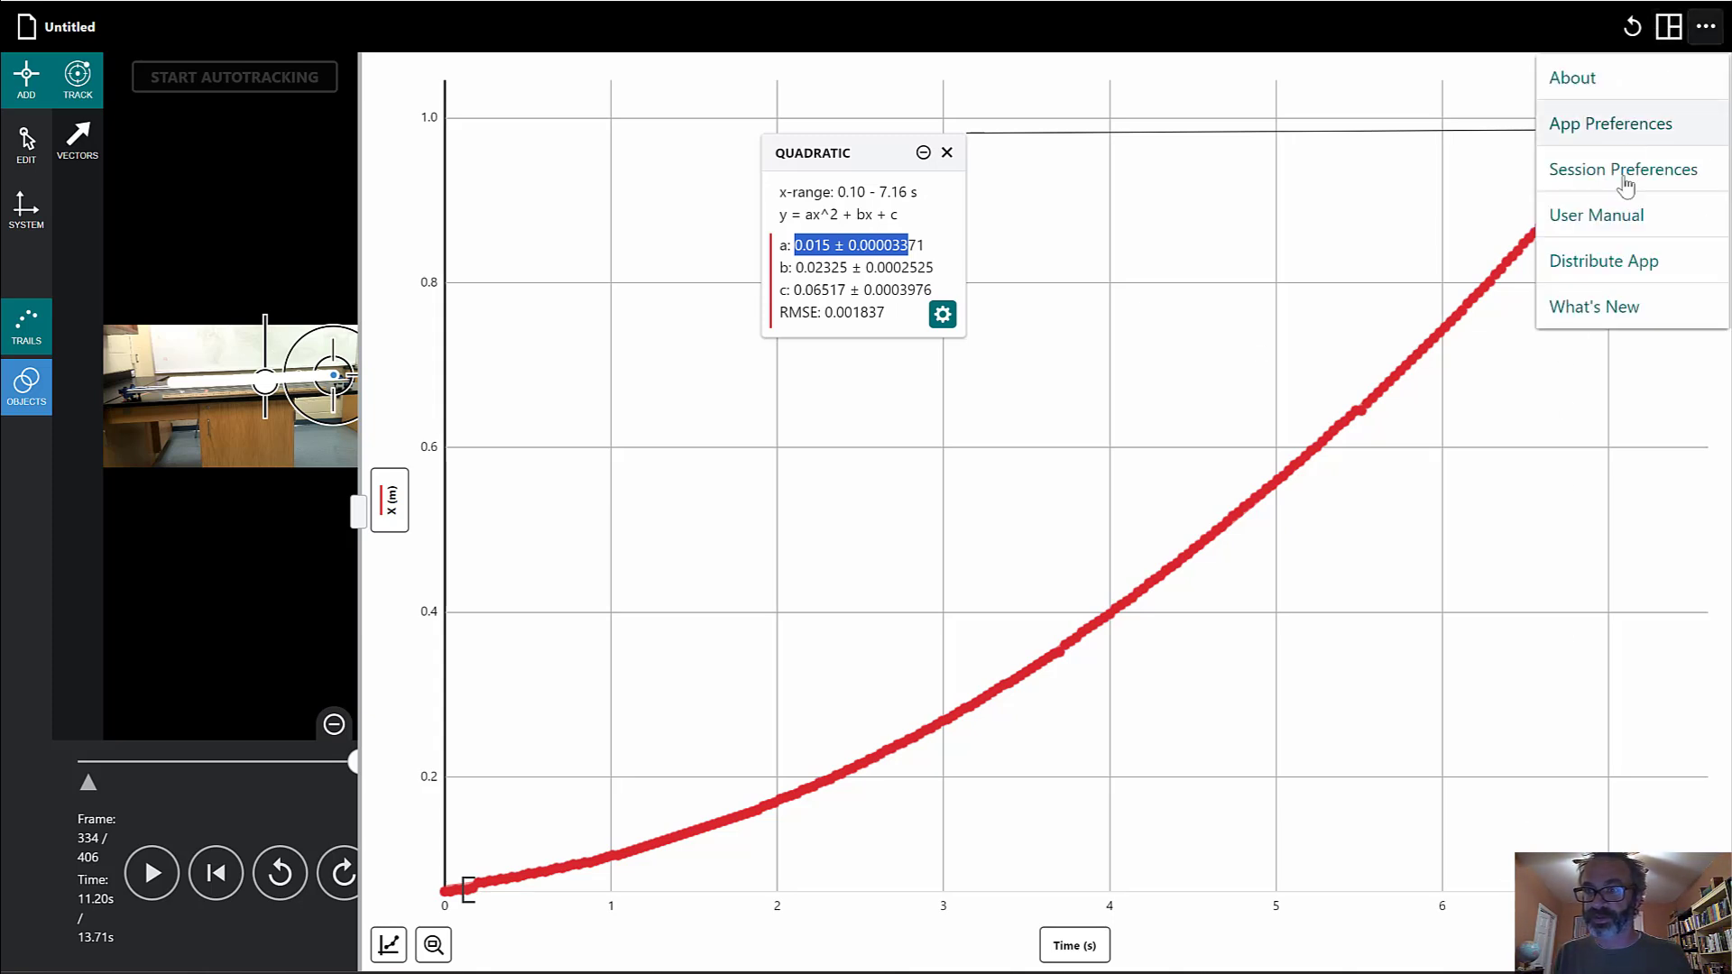
left_click(1581, 22)
left_click(1668, 27)
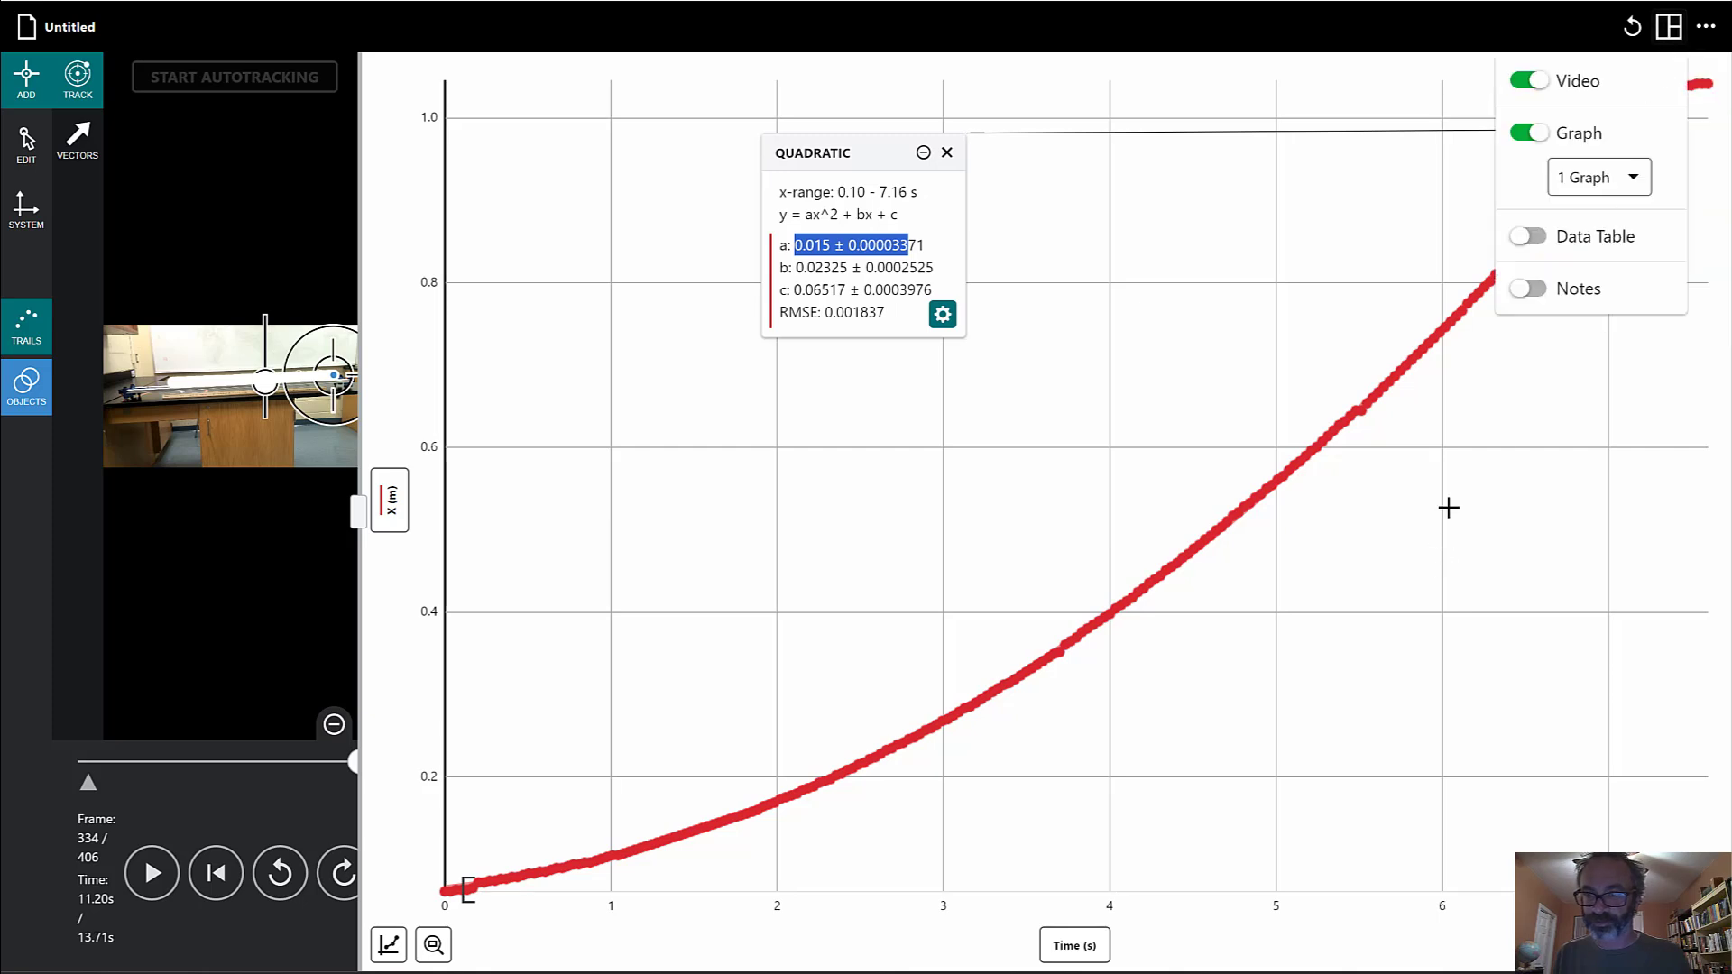
left_click(1528, 289)
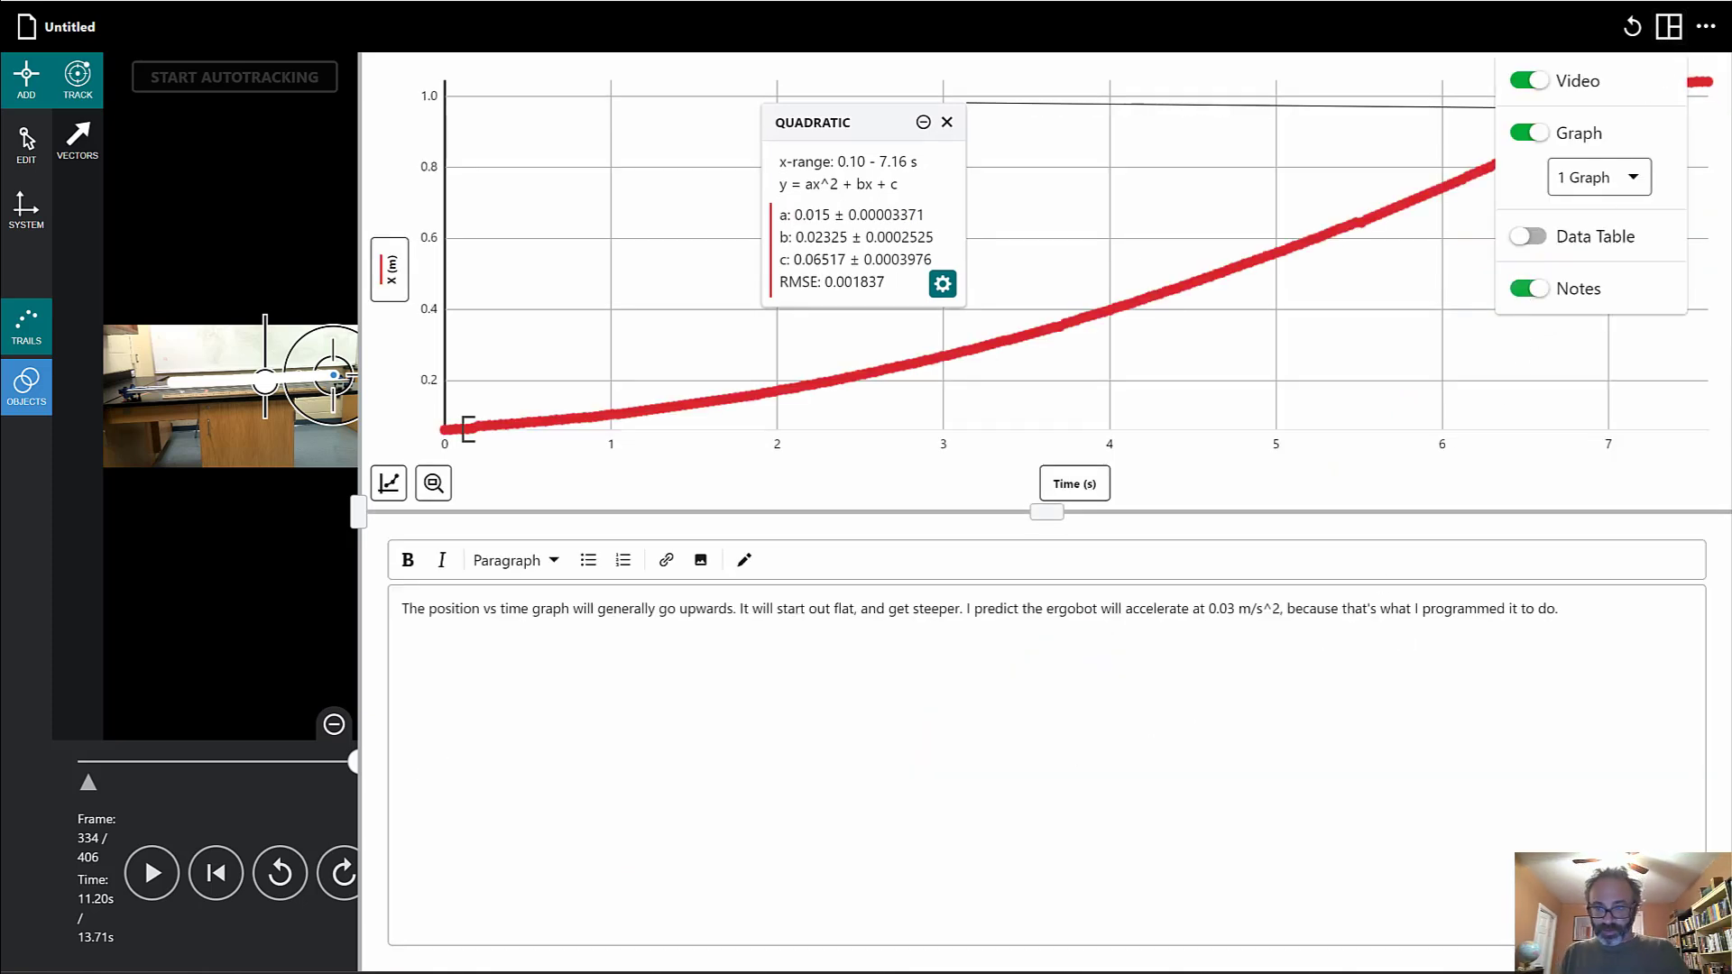
- Add a new paragraph below the prediction in the notes reading "Our graph looked just as predicted. Our acceleration is 2*0.03"
left_click(1599, 623)
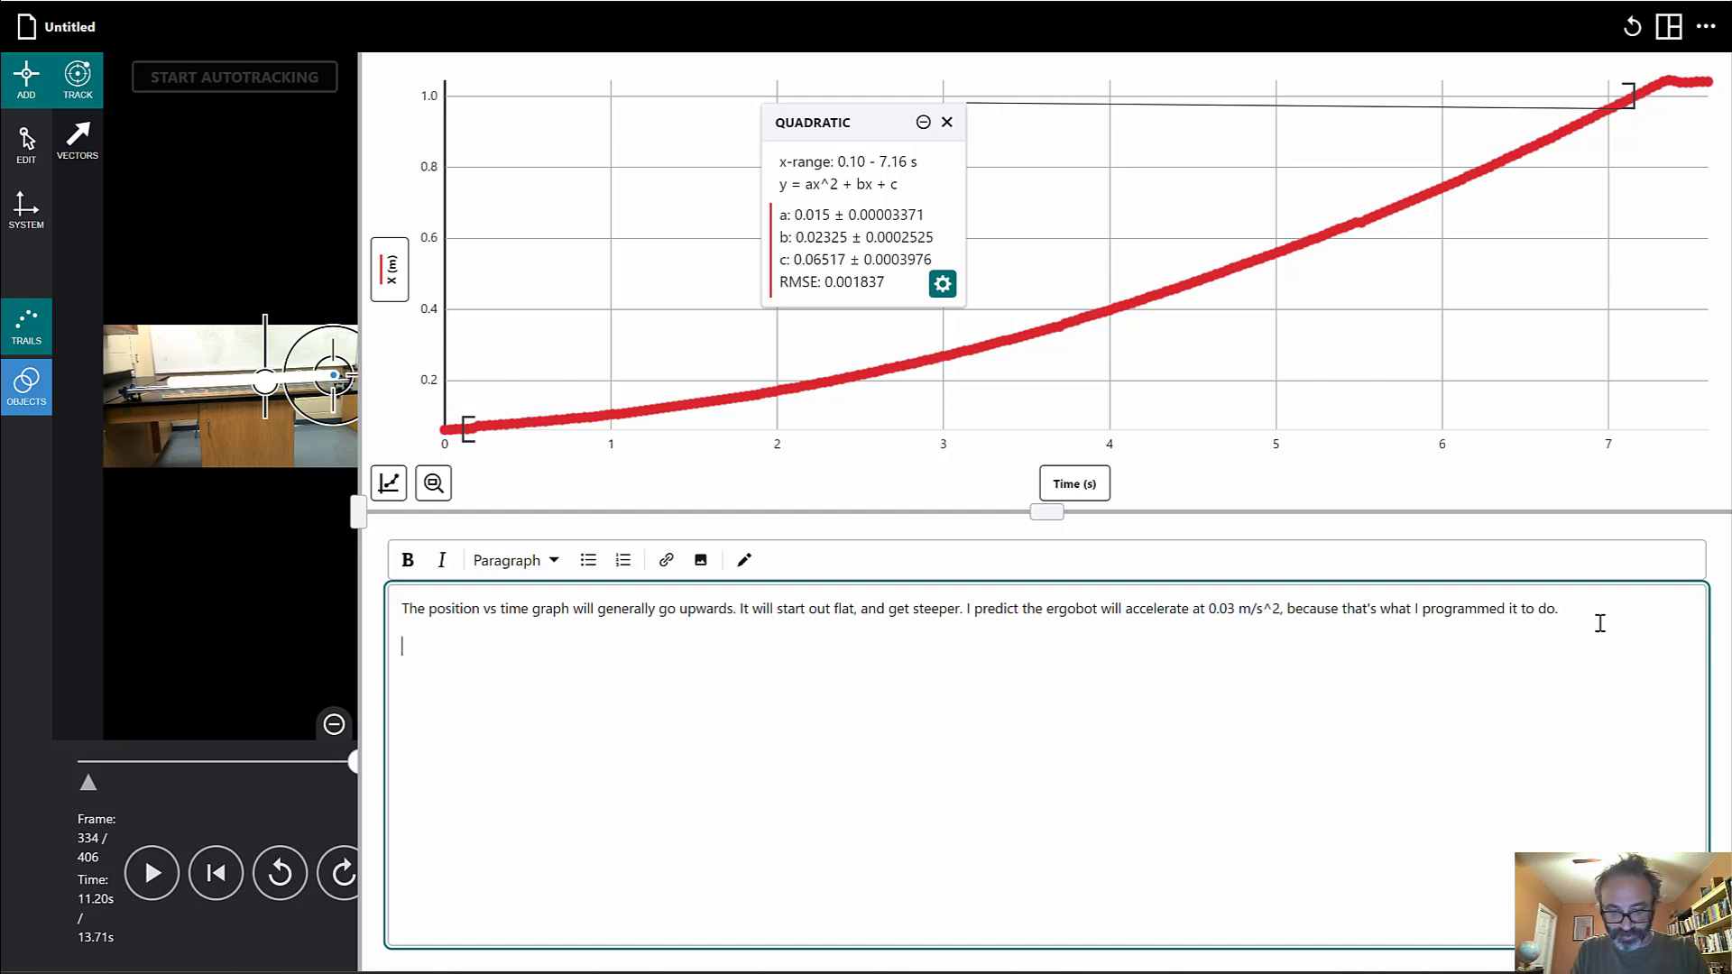
type("Our")
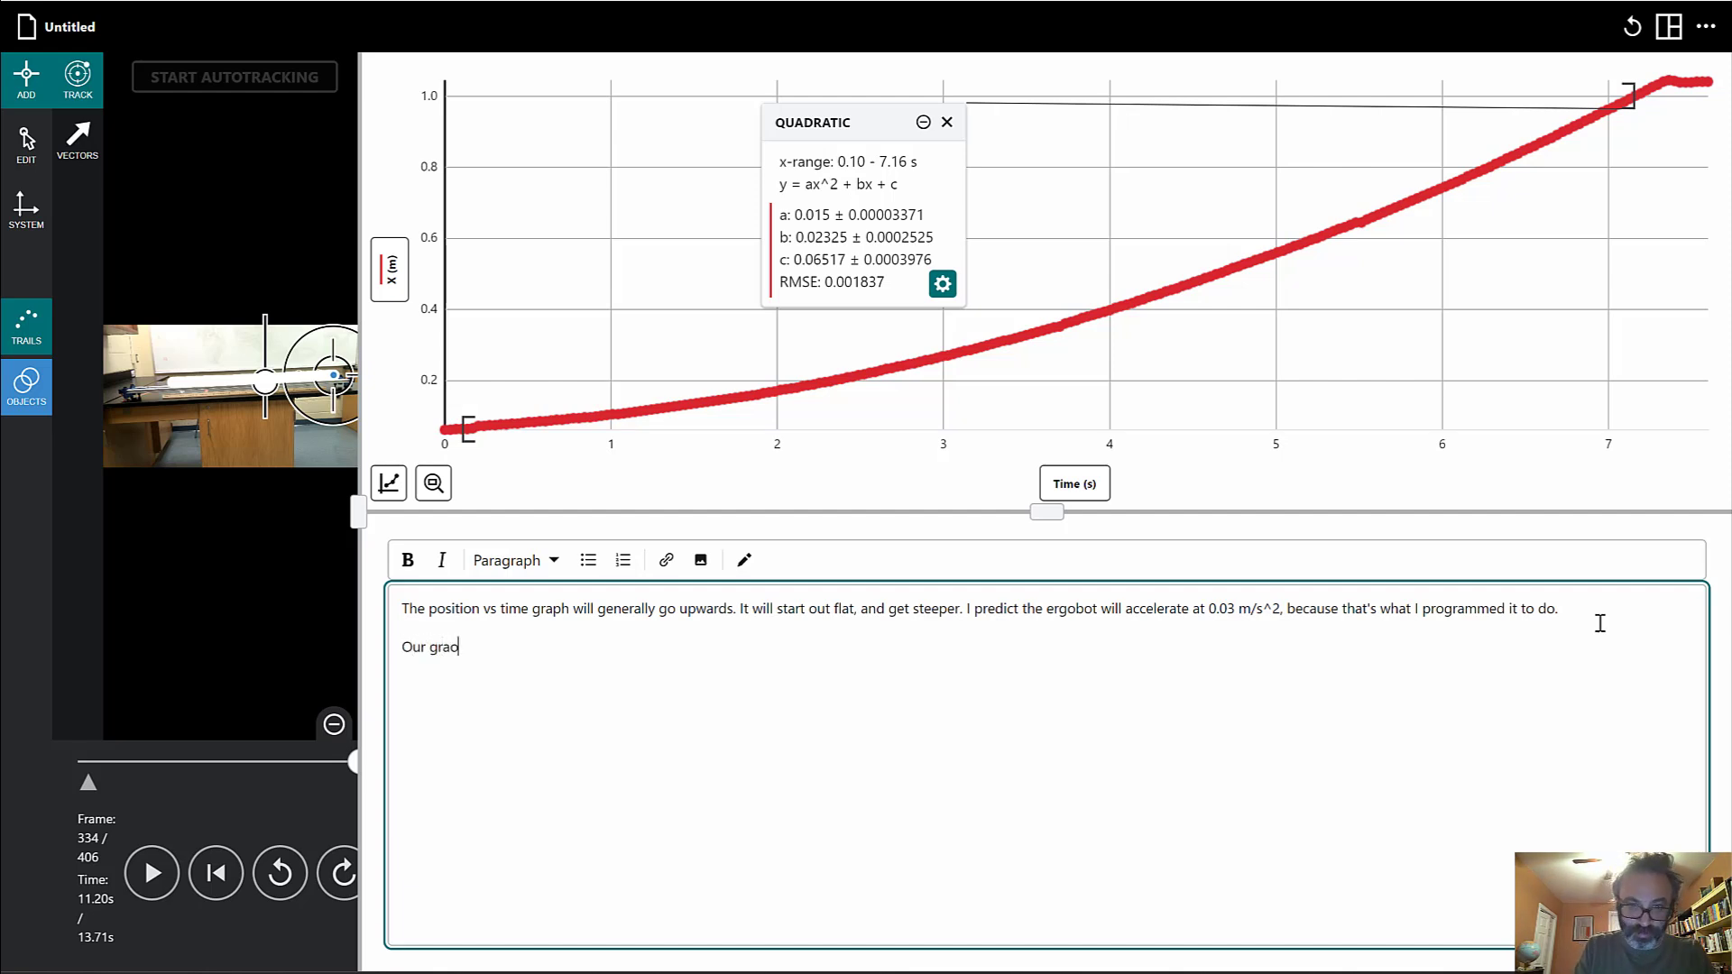
type(" graph l")
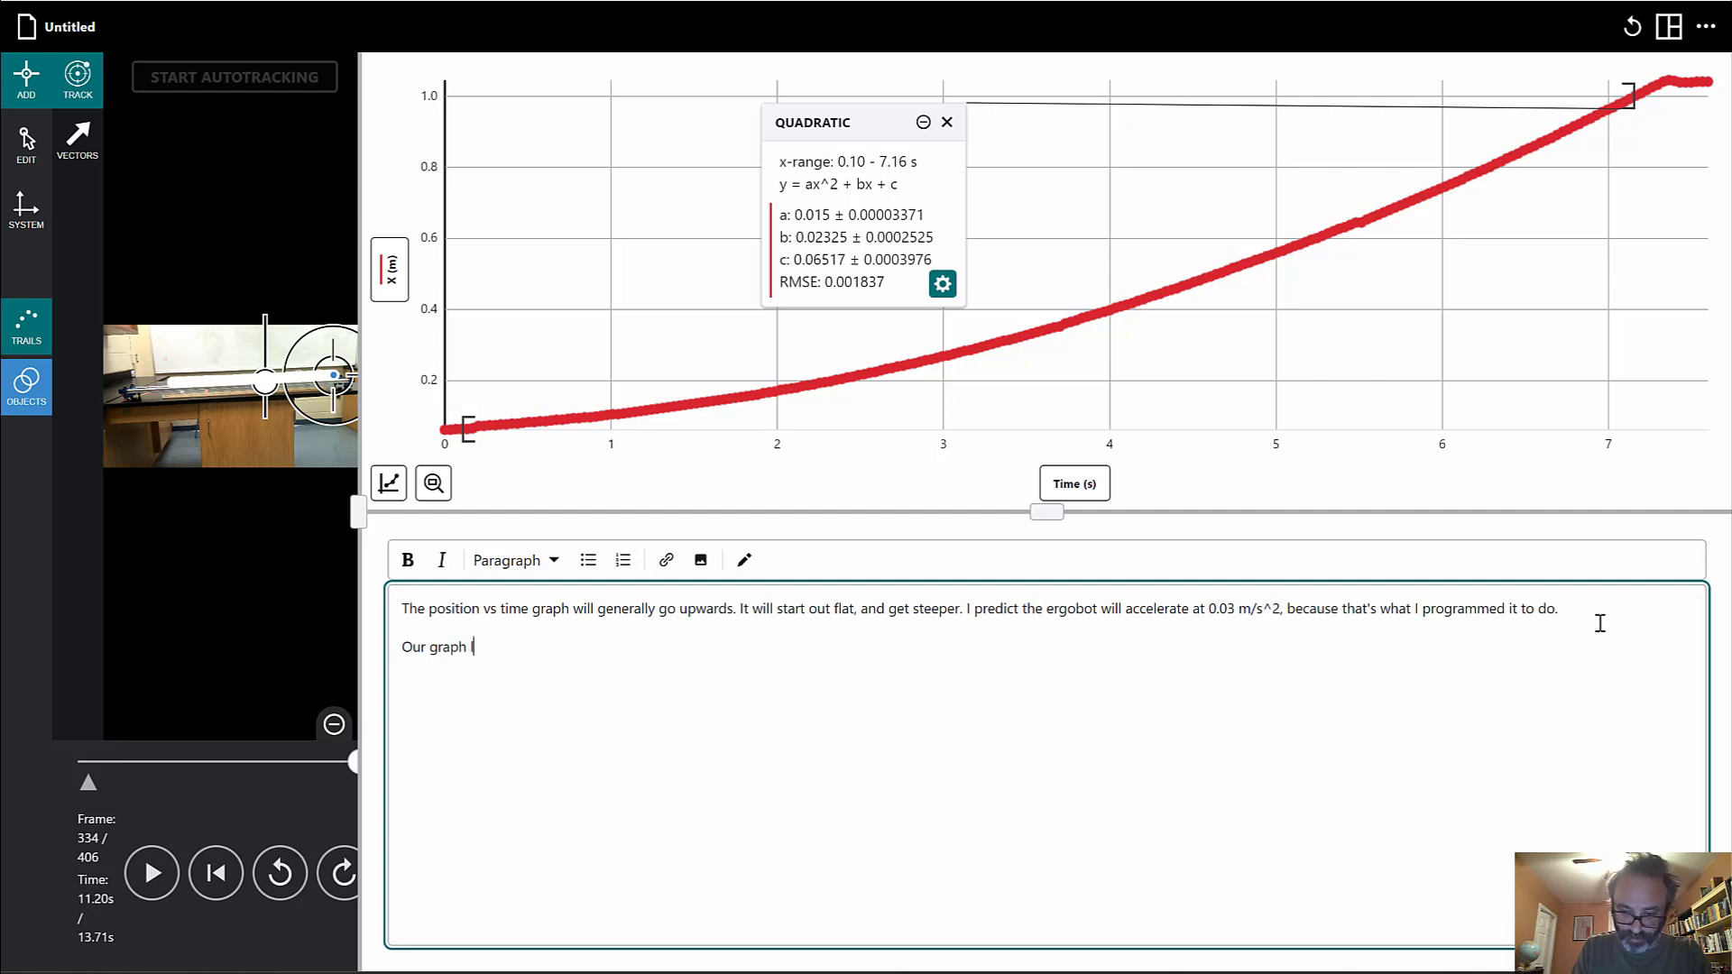
type("ooked just as")
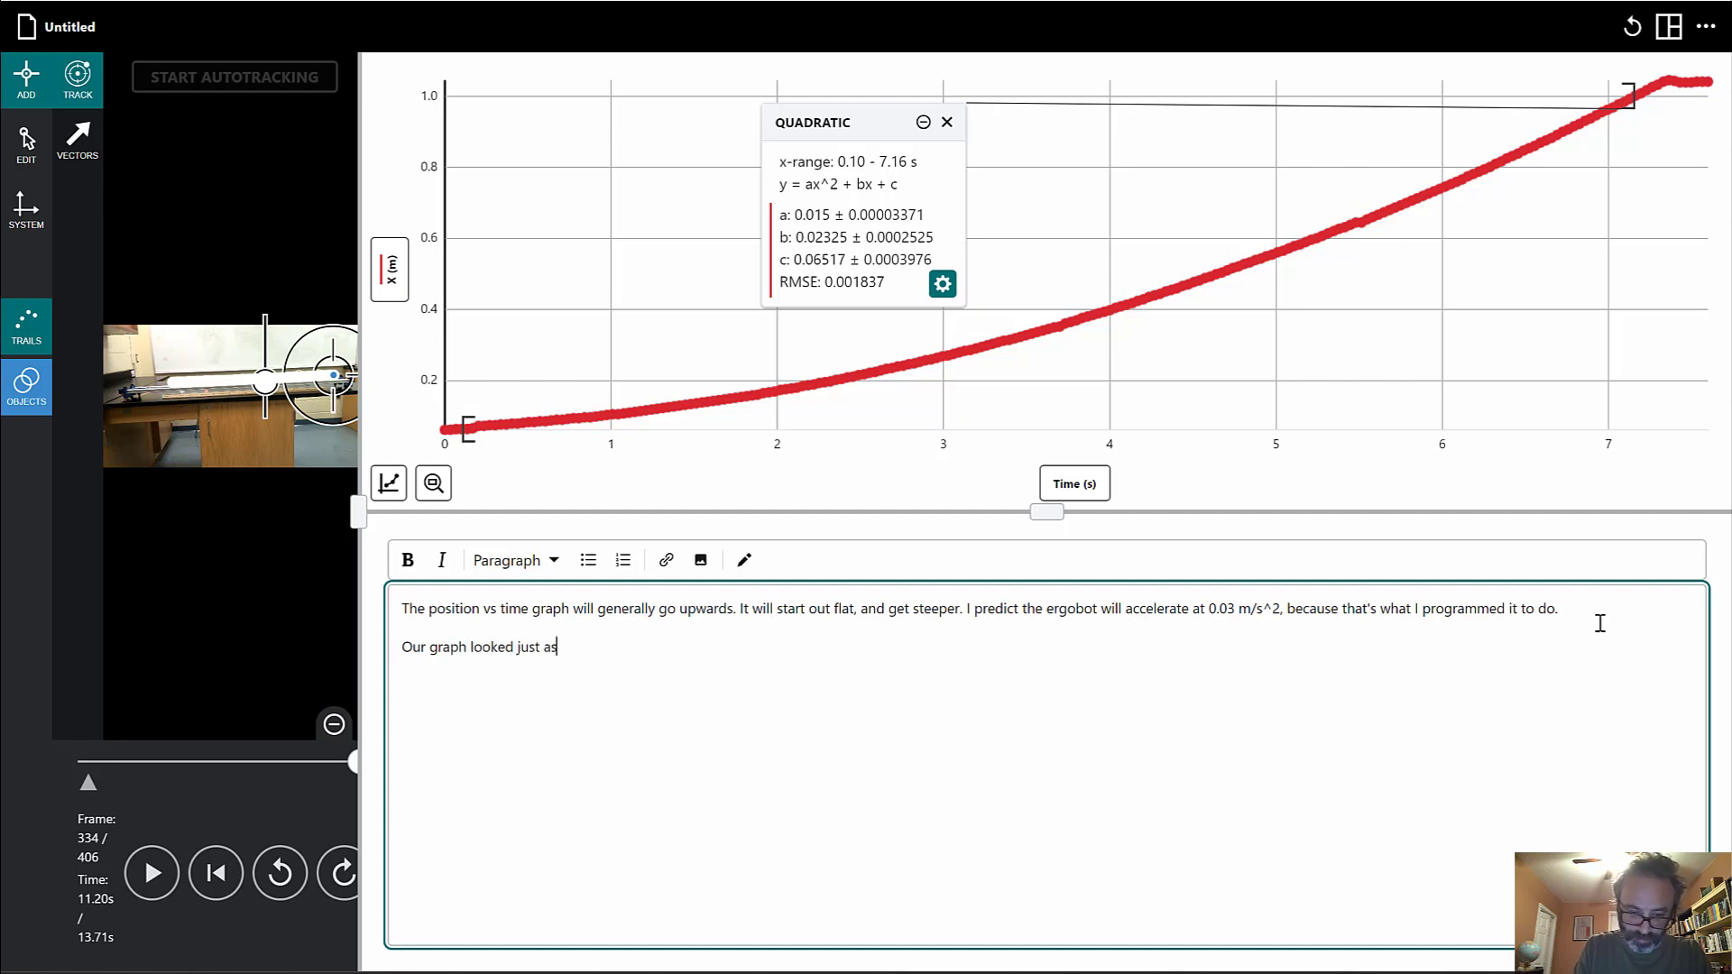
type(" predicted.  Our")
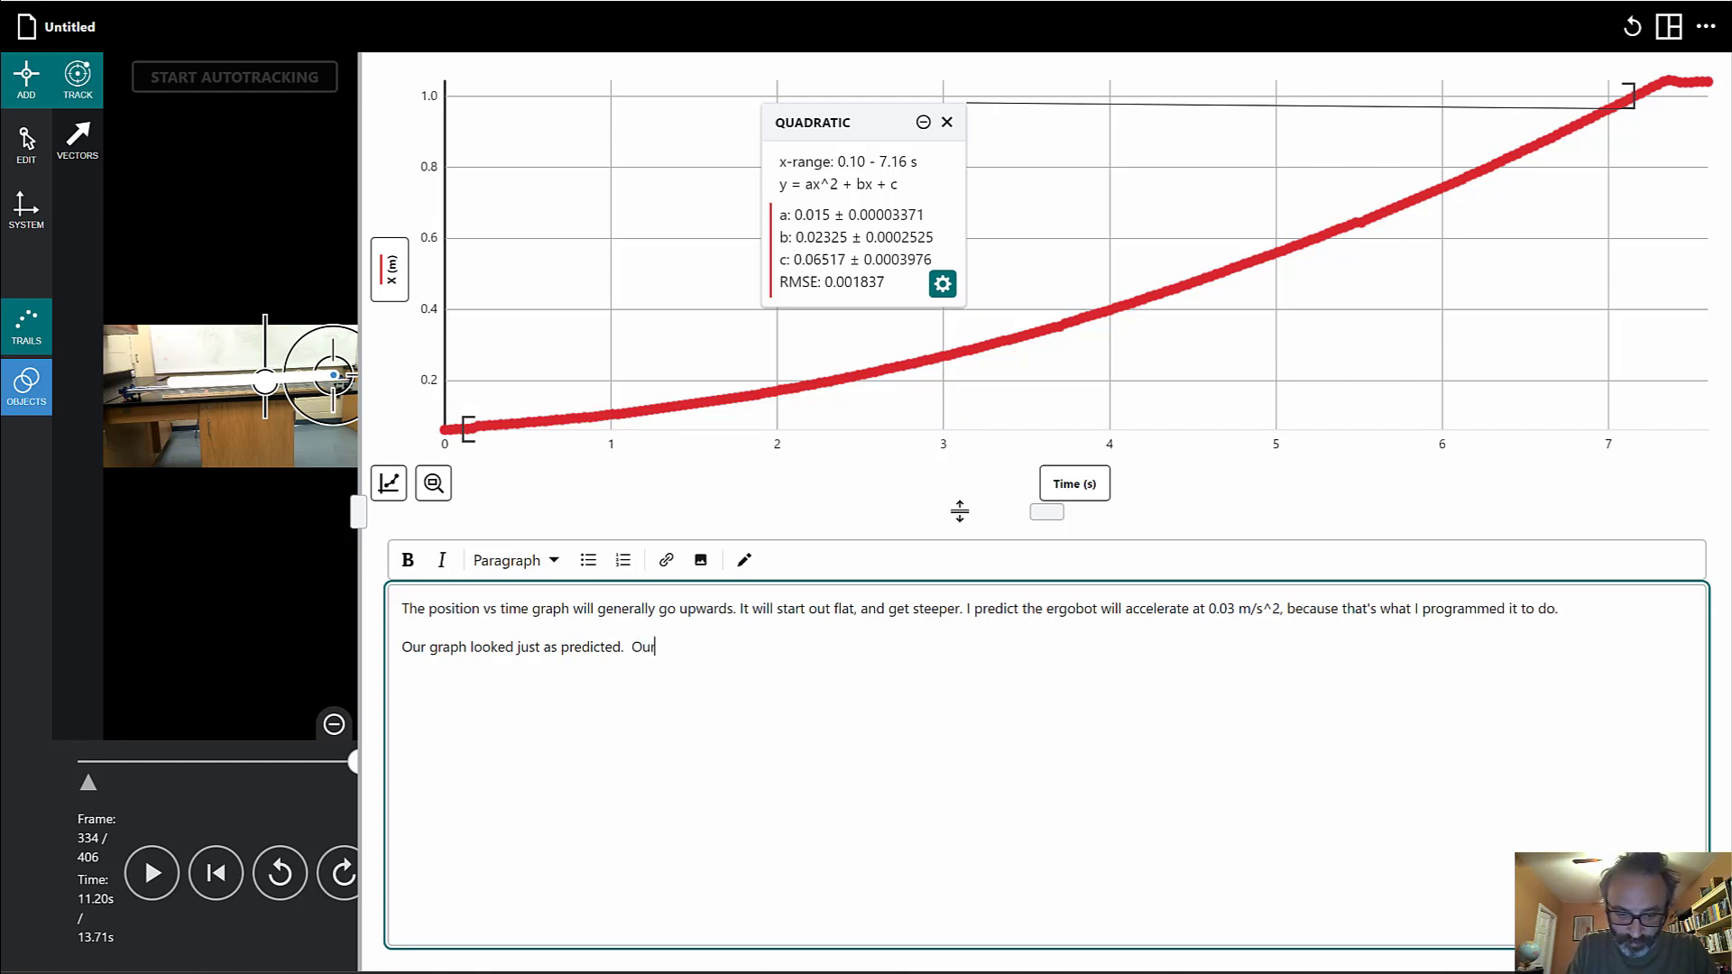
type("celeration")
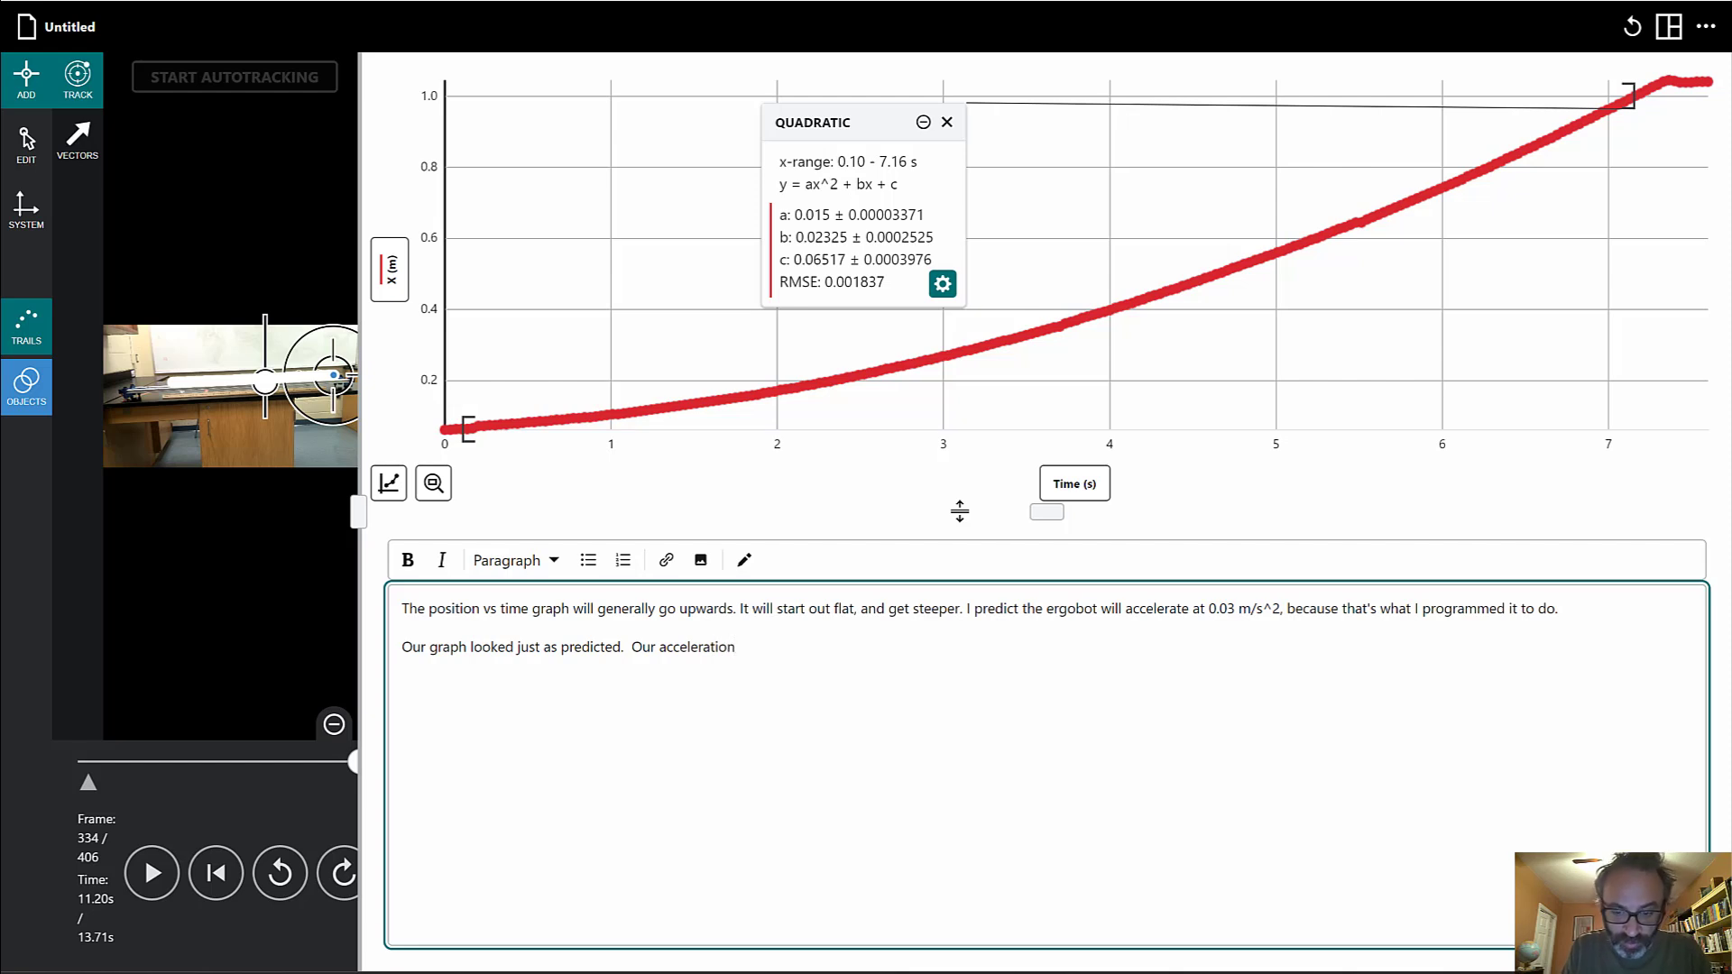
type(" is @")
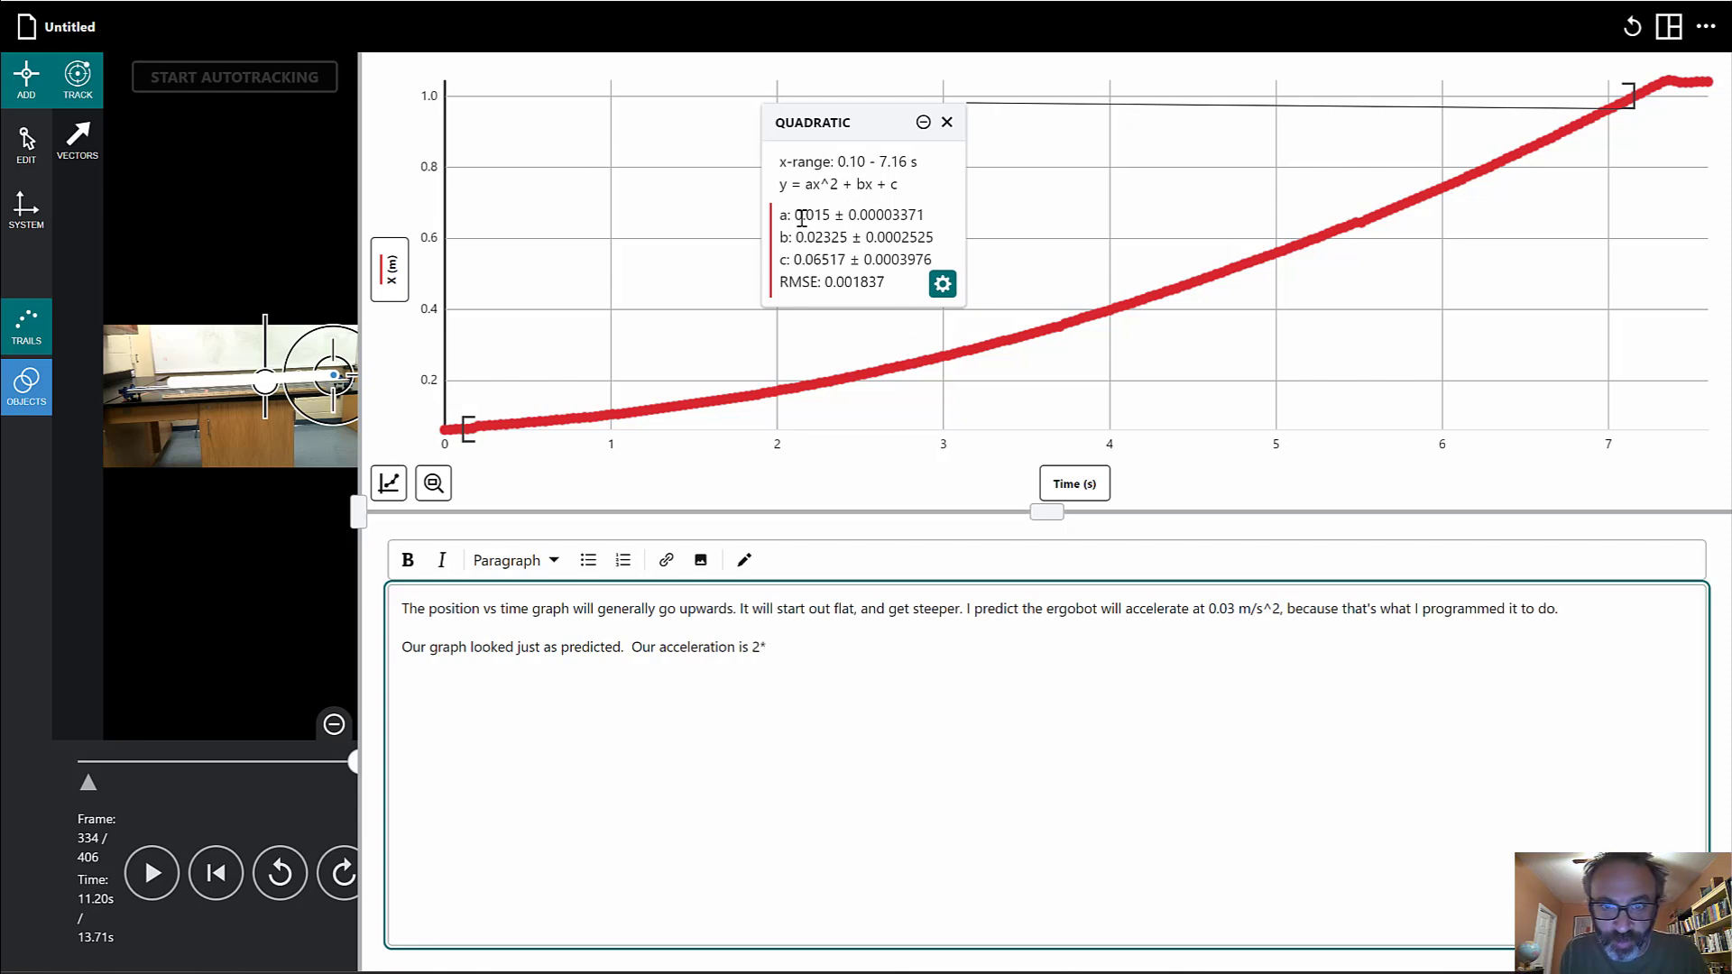
double_click(799, 215)
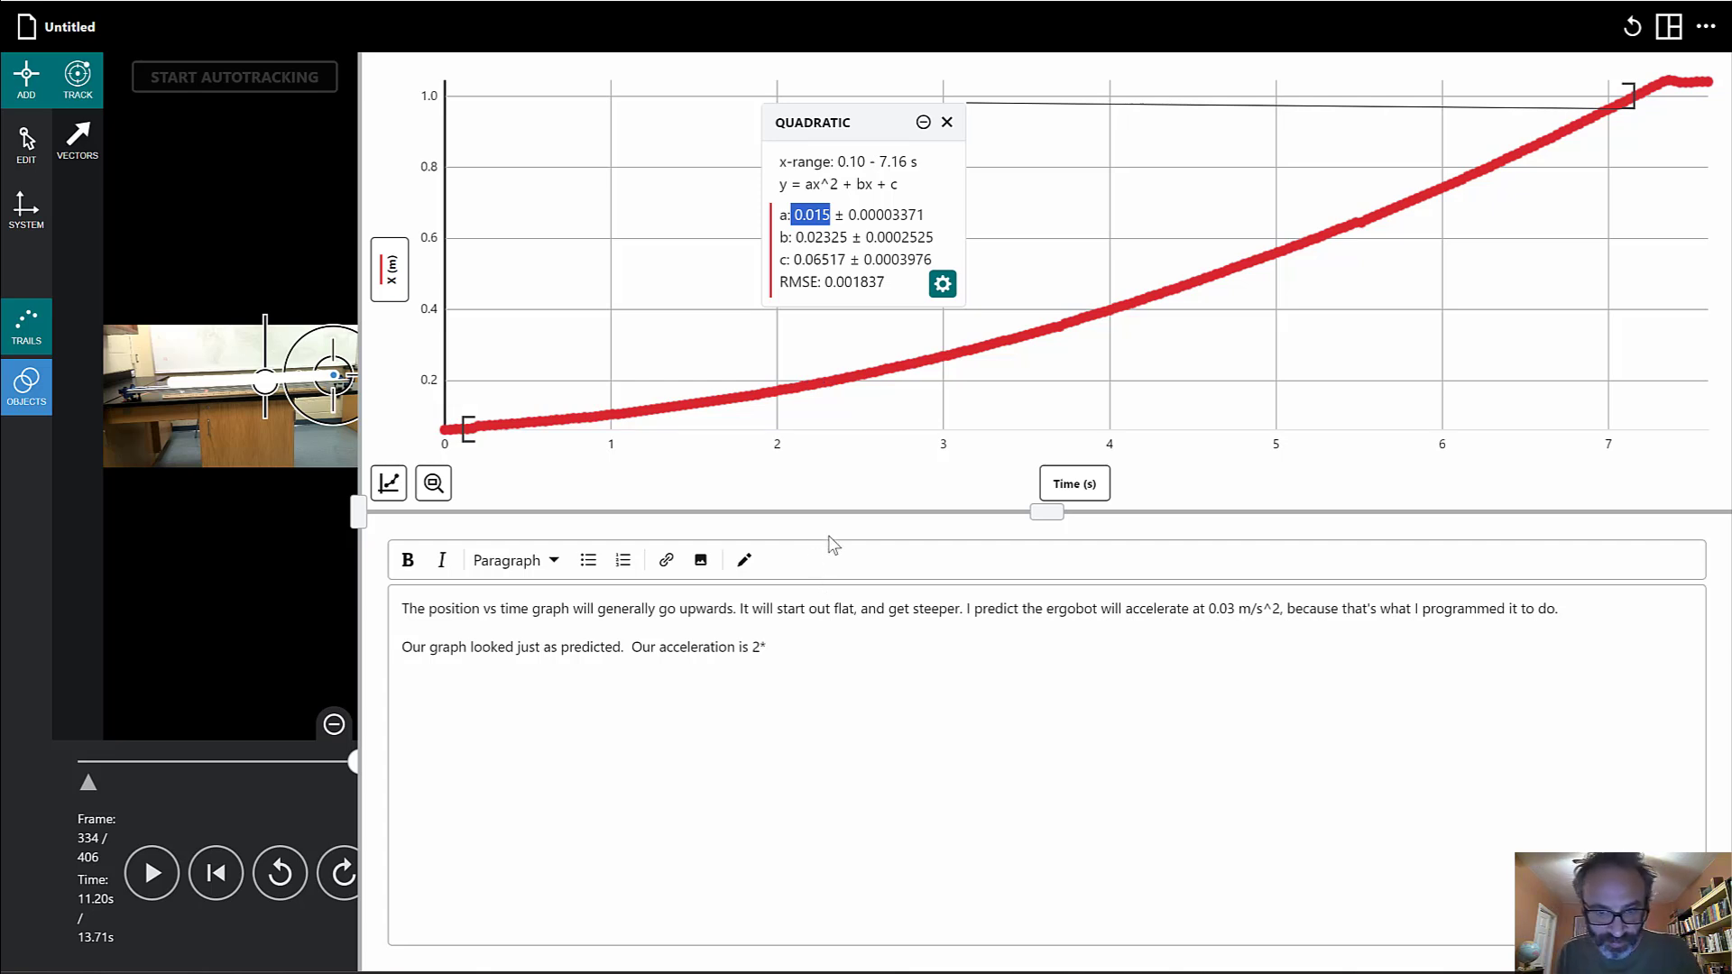
left_click(776, 643)
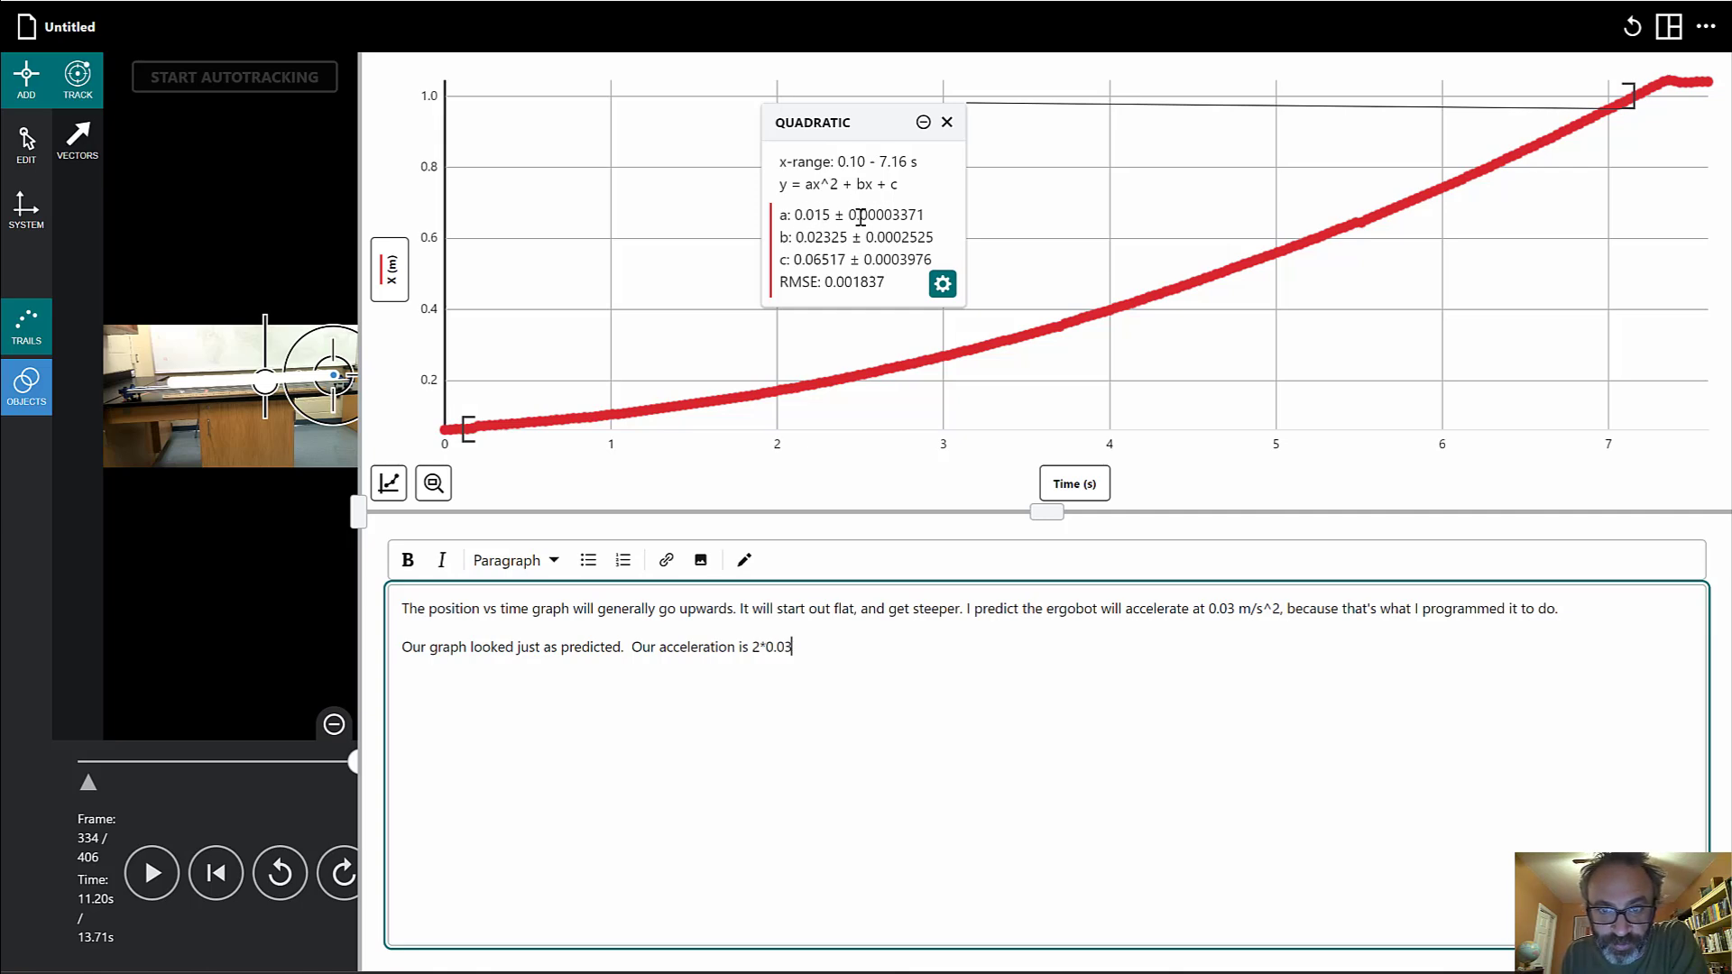
- Highlight the uncertainty and the value of coefficient a in the quadratic fit results
left_click_drag(860, 215, 921, 217)
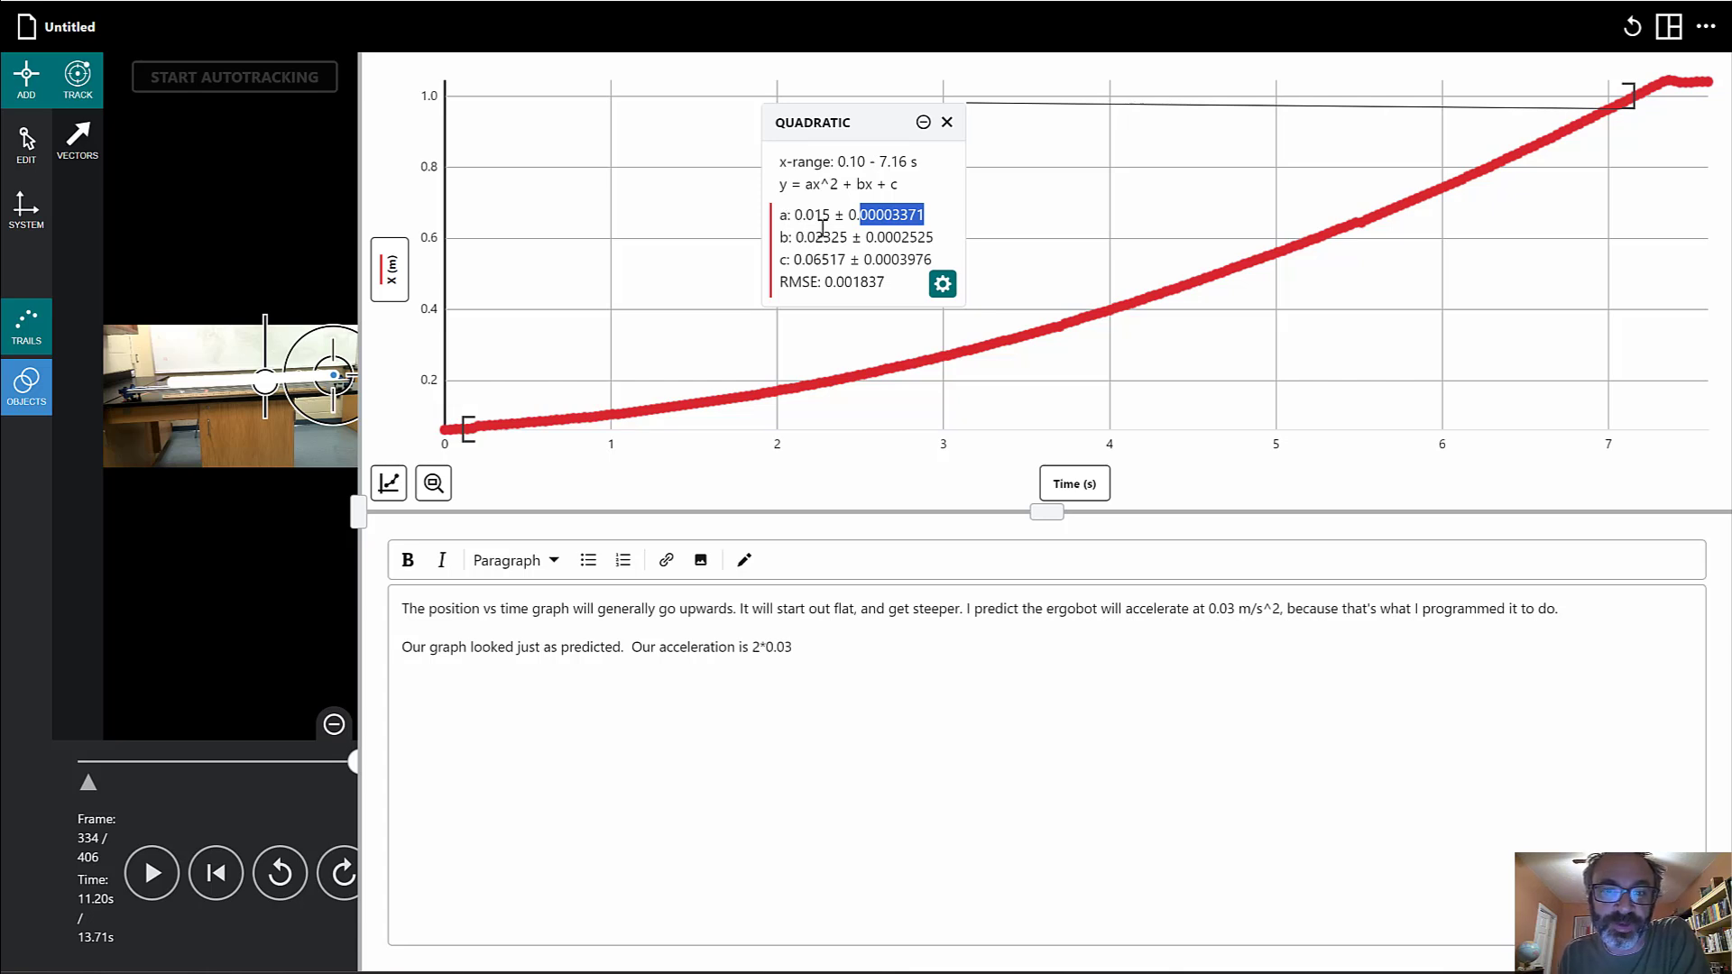
left_click_drag(866, 230, 859, 236)
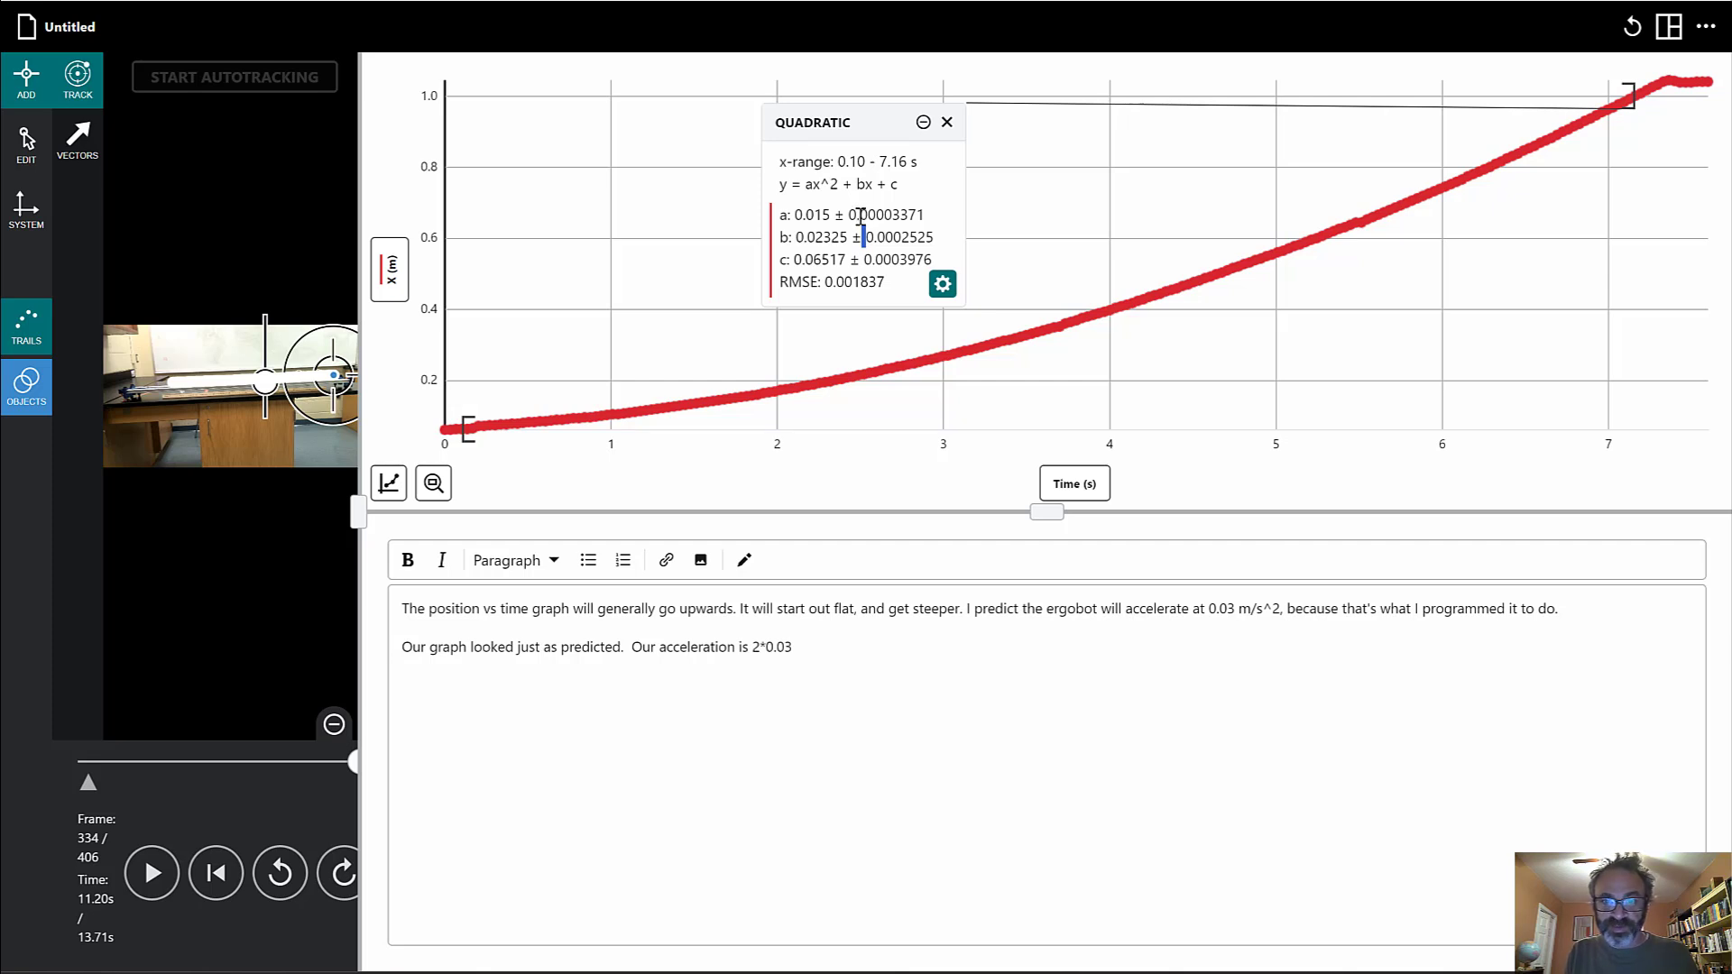
left_click_drag(803, 216, 891, 215)
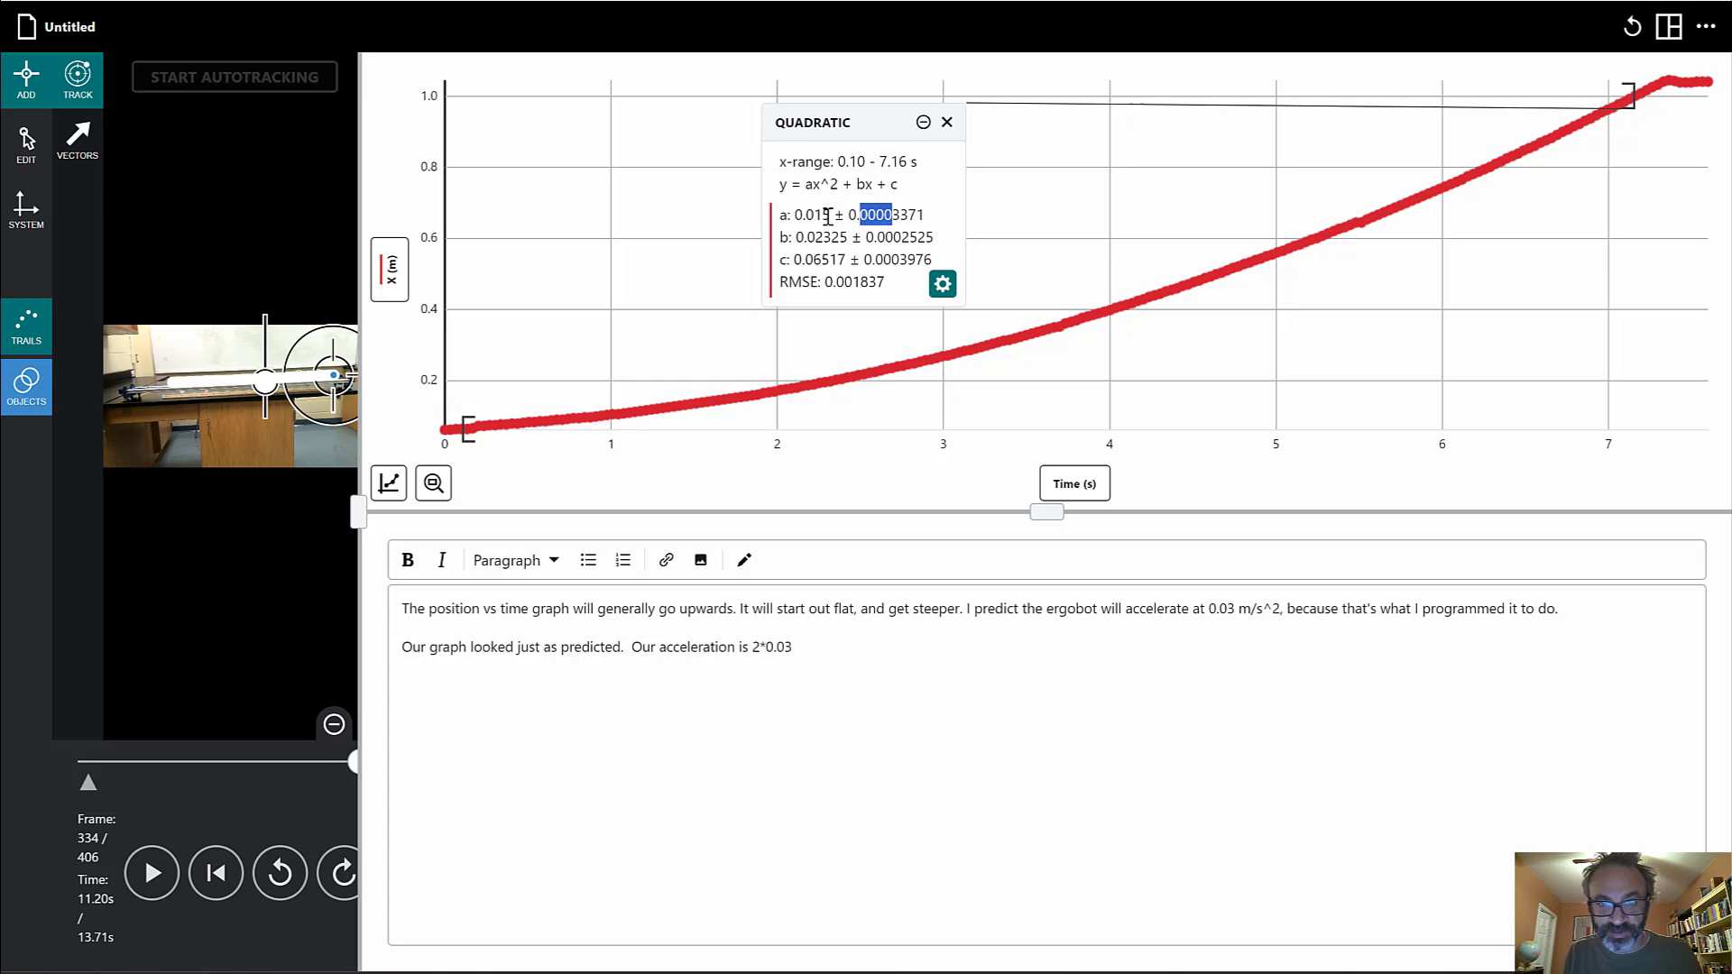
left_click_drag(807, 215, 837, 213)
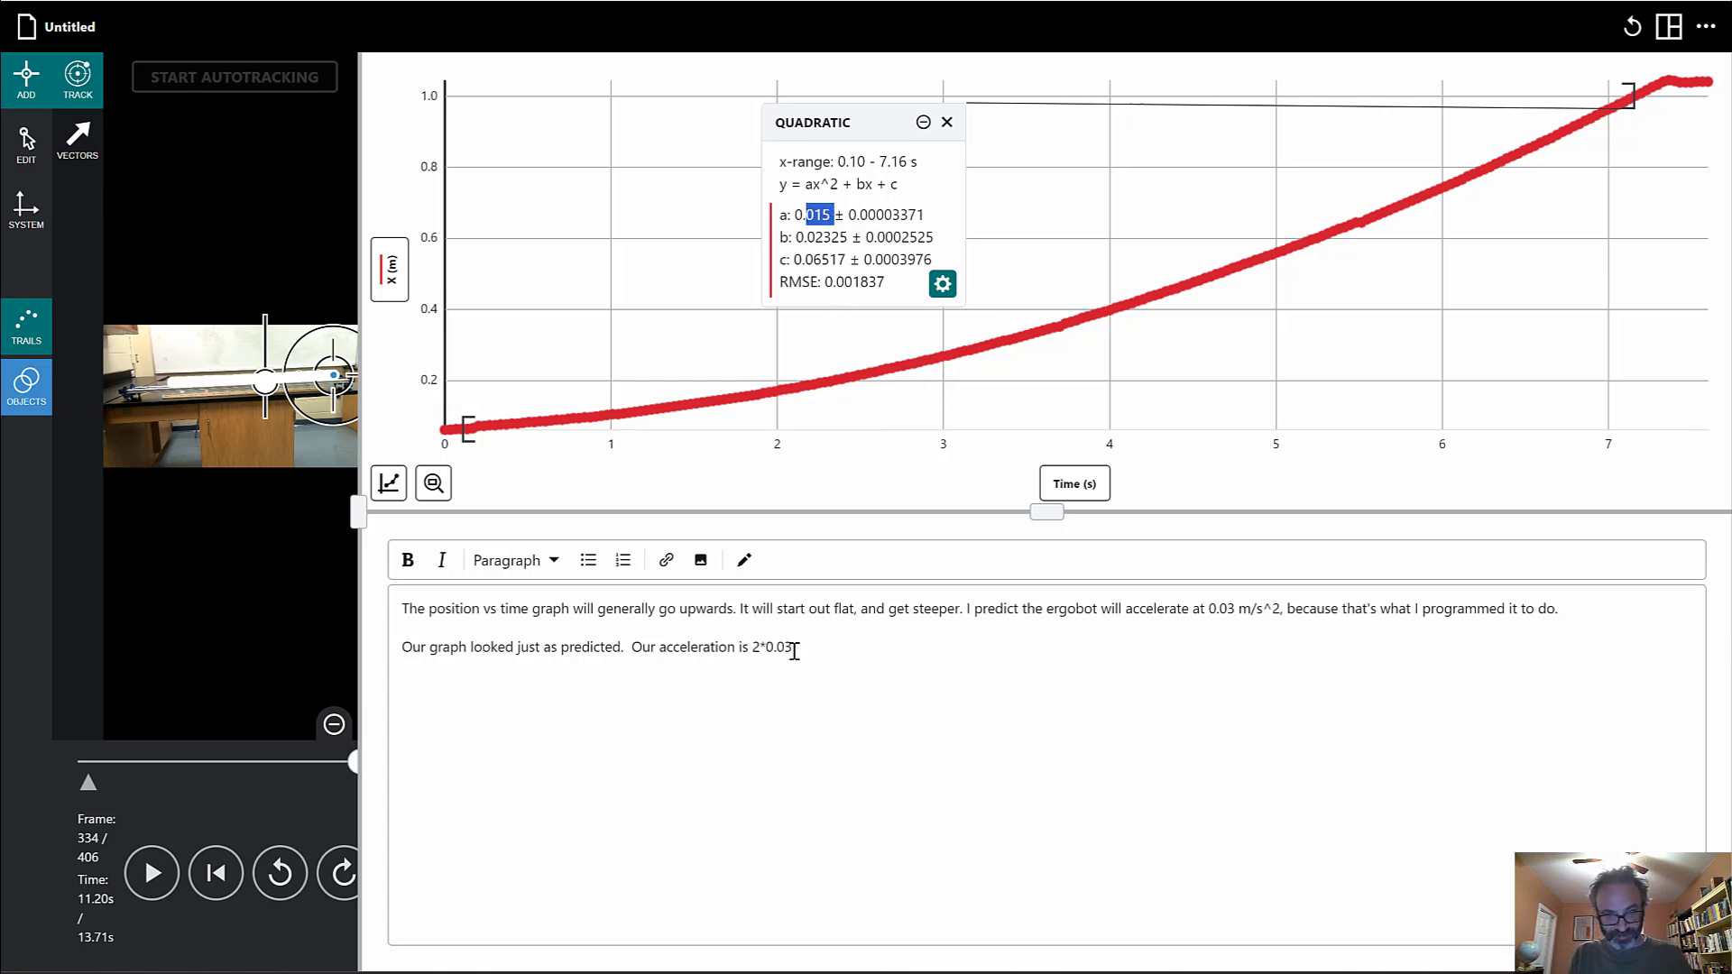
- Correct and finish the notes sentence to read "Our acceleration is 2*0.015 = 0.03 m/s^2, which matches our prediction pretty well."
left_click(793, 650)
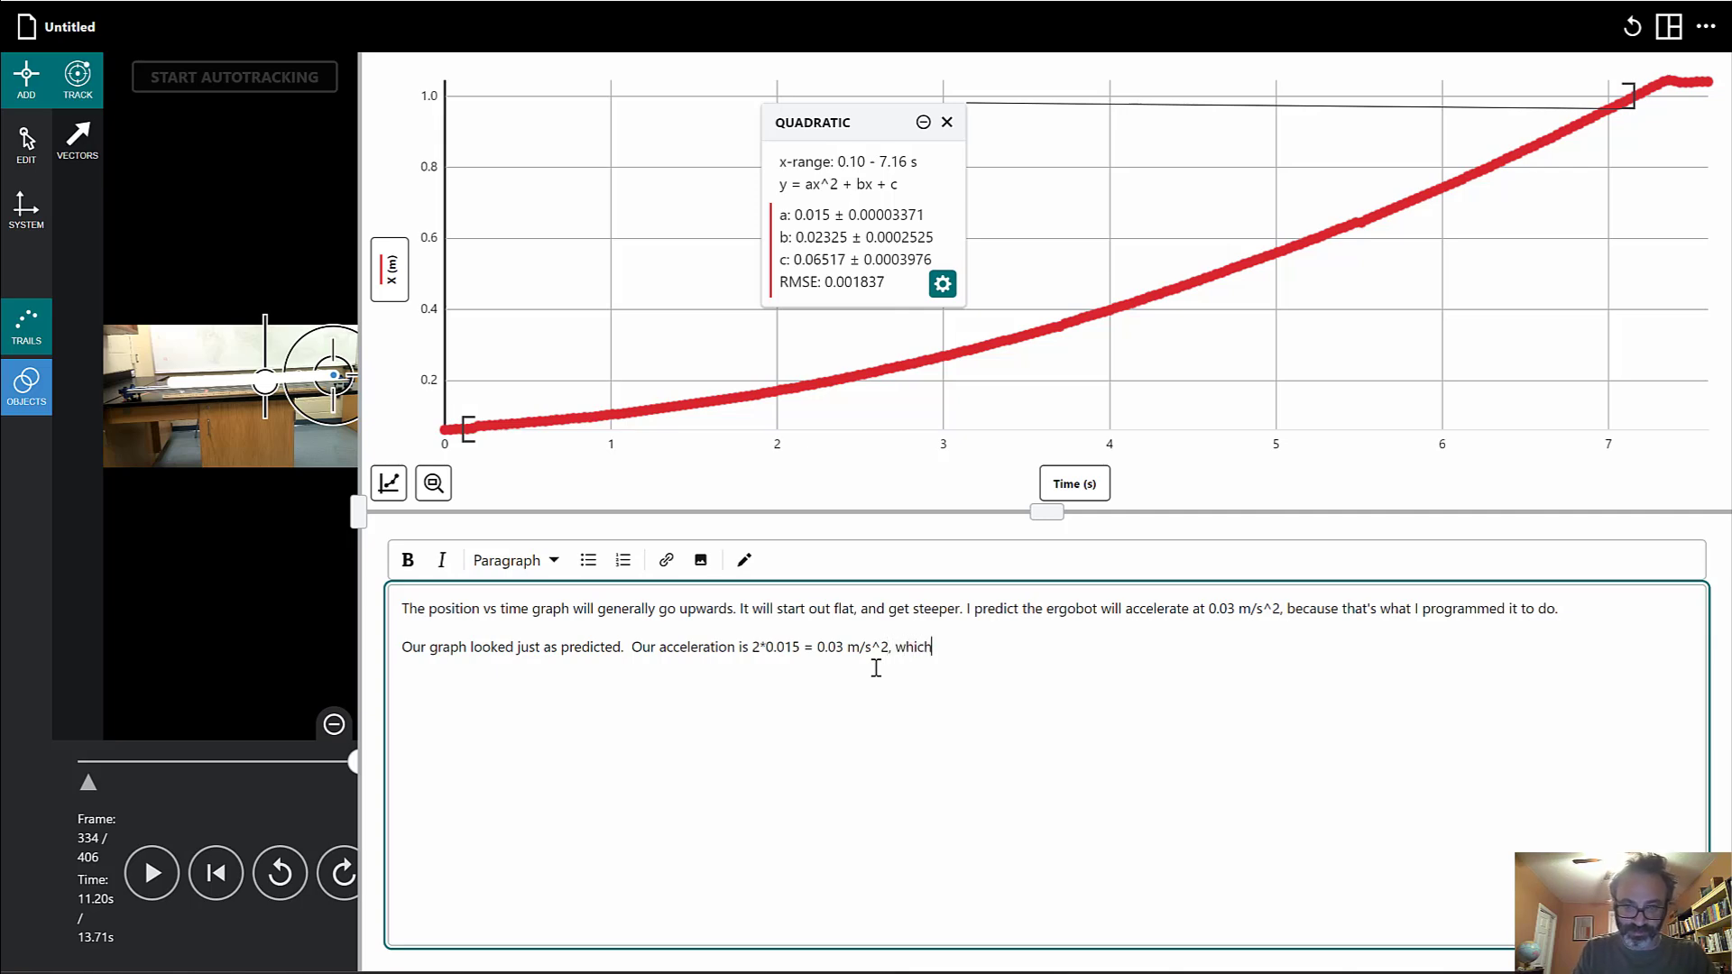
type("matches")
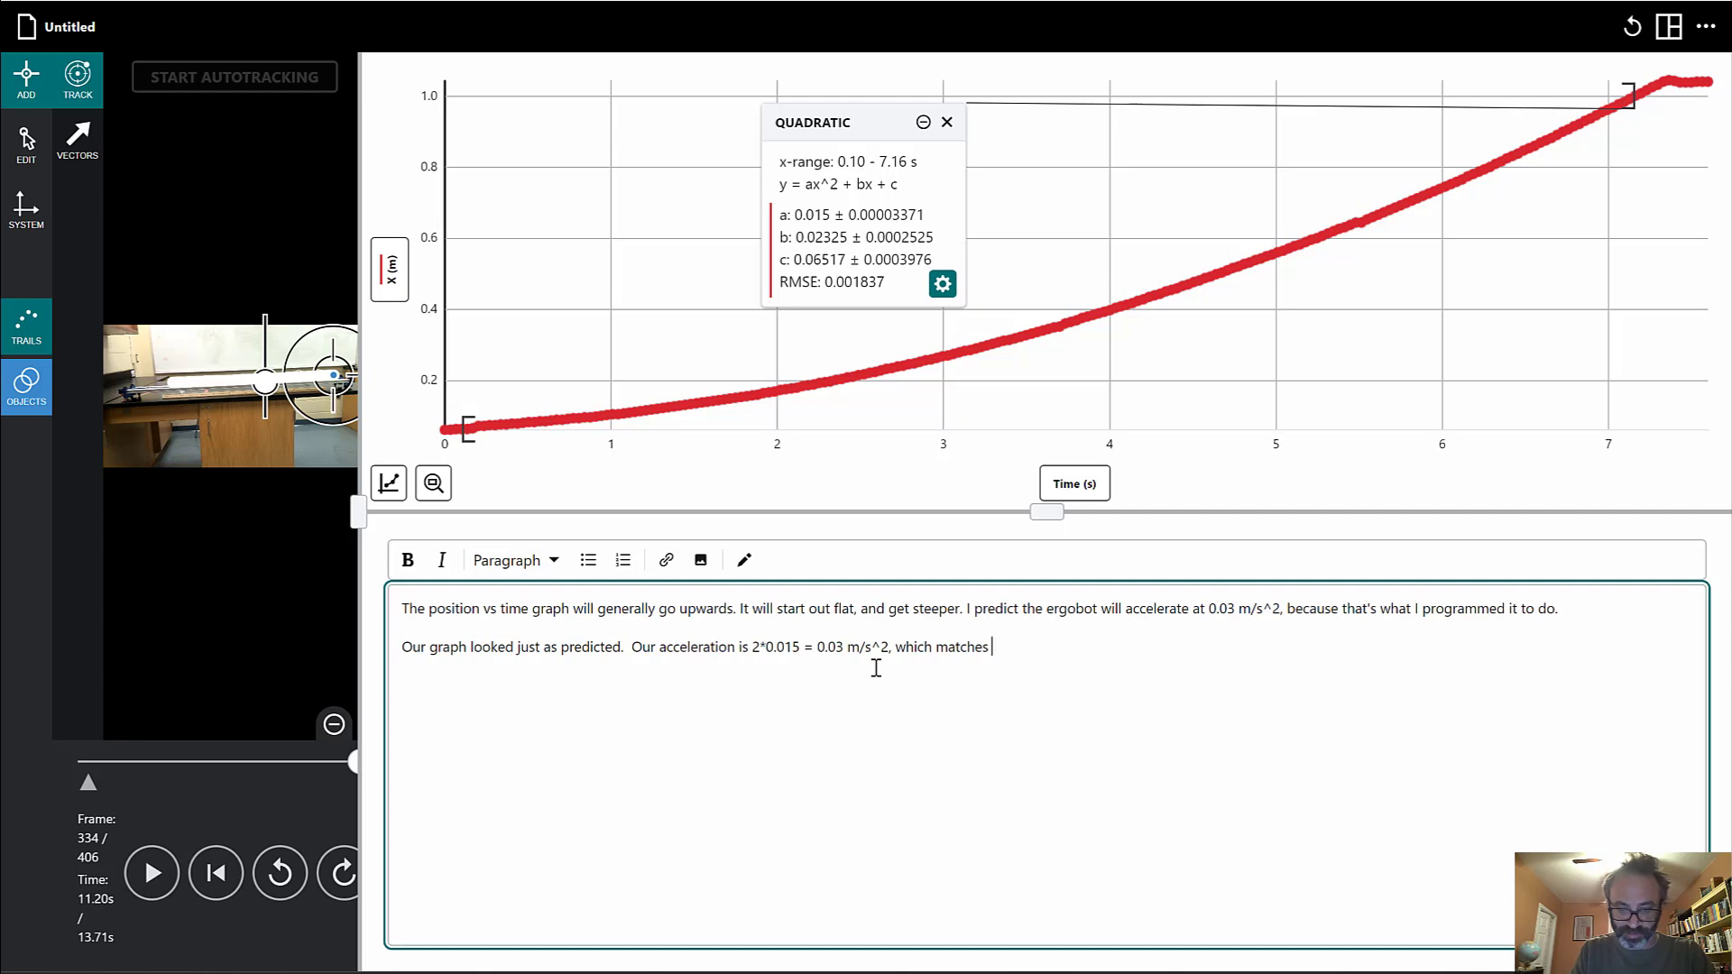
type(" our predictio")
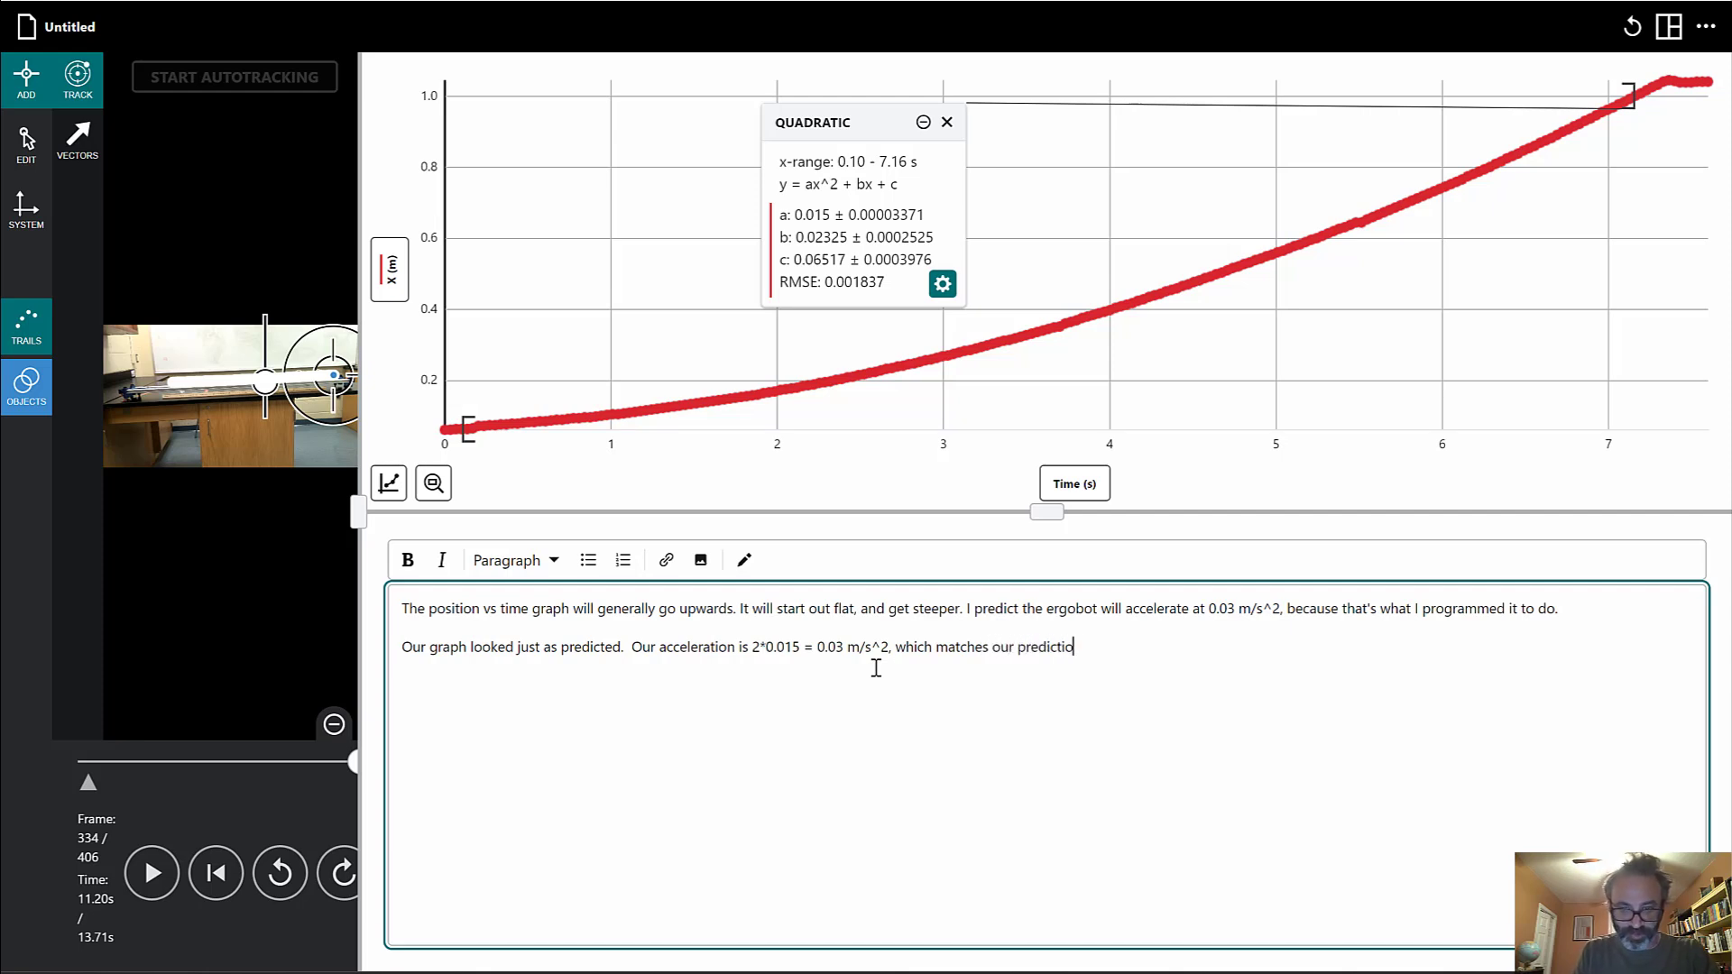
type("n ")
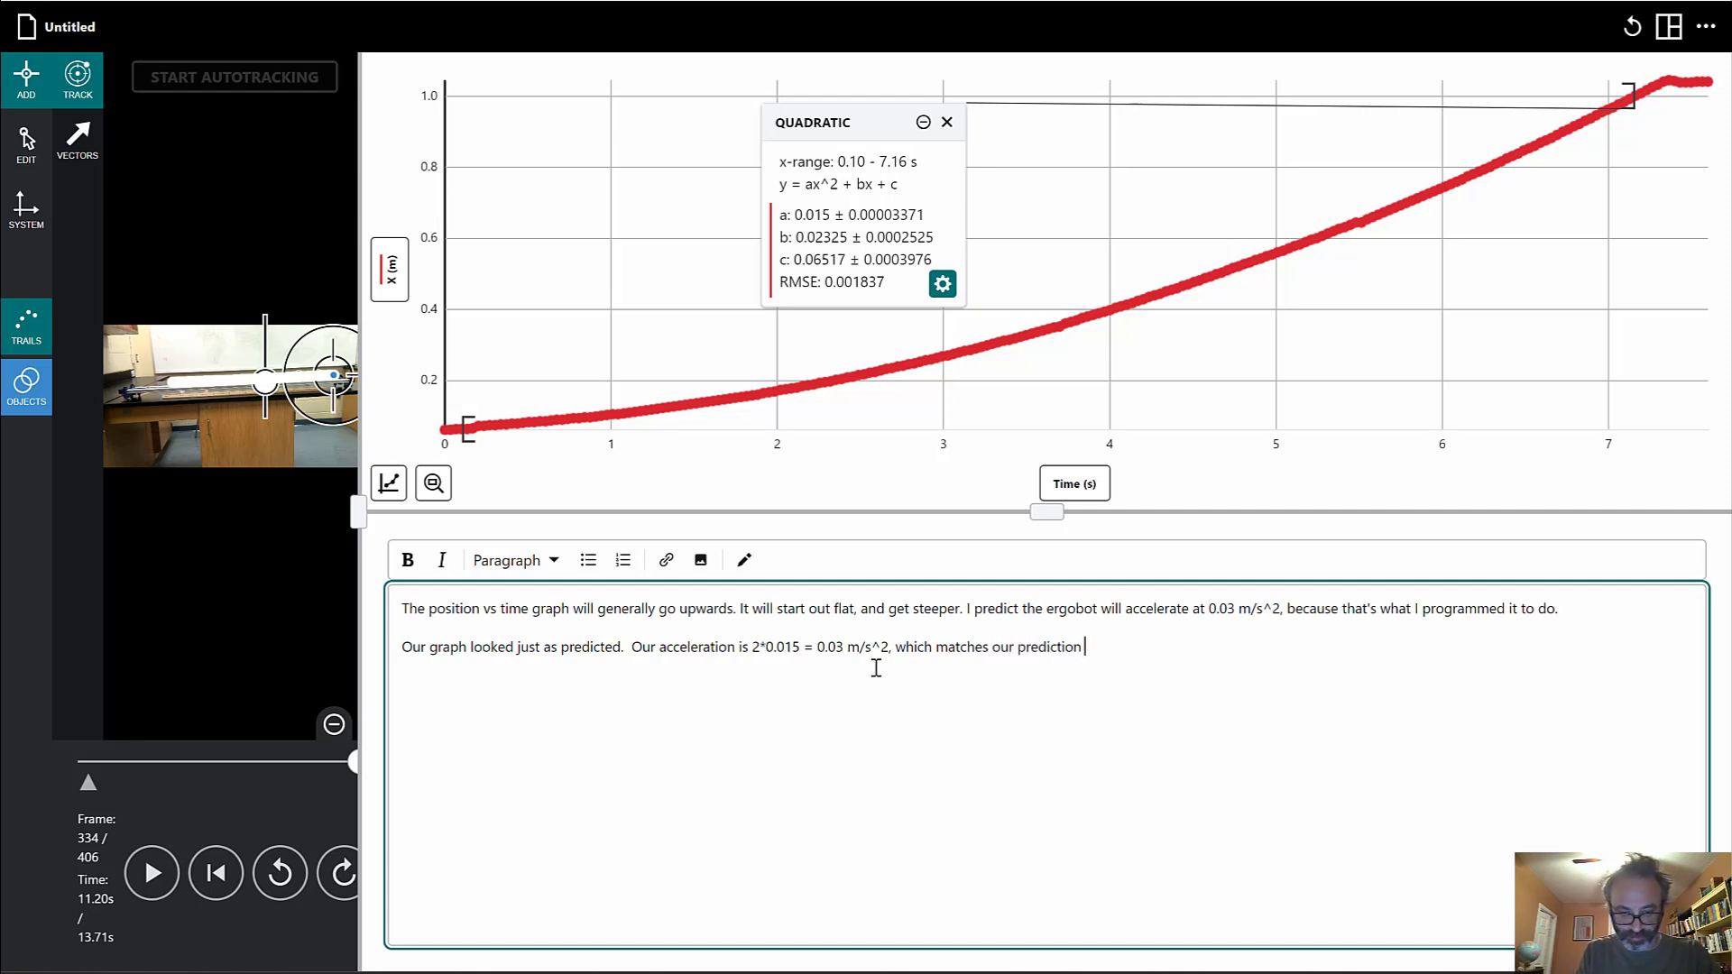
type("pretty well.")
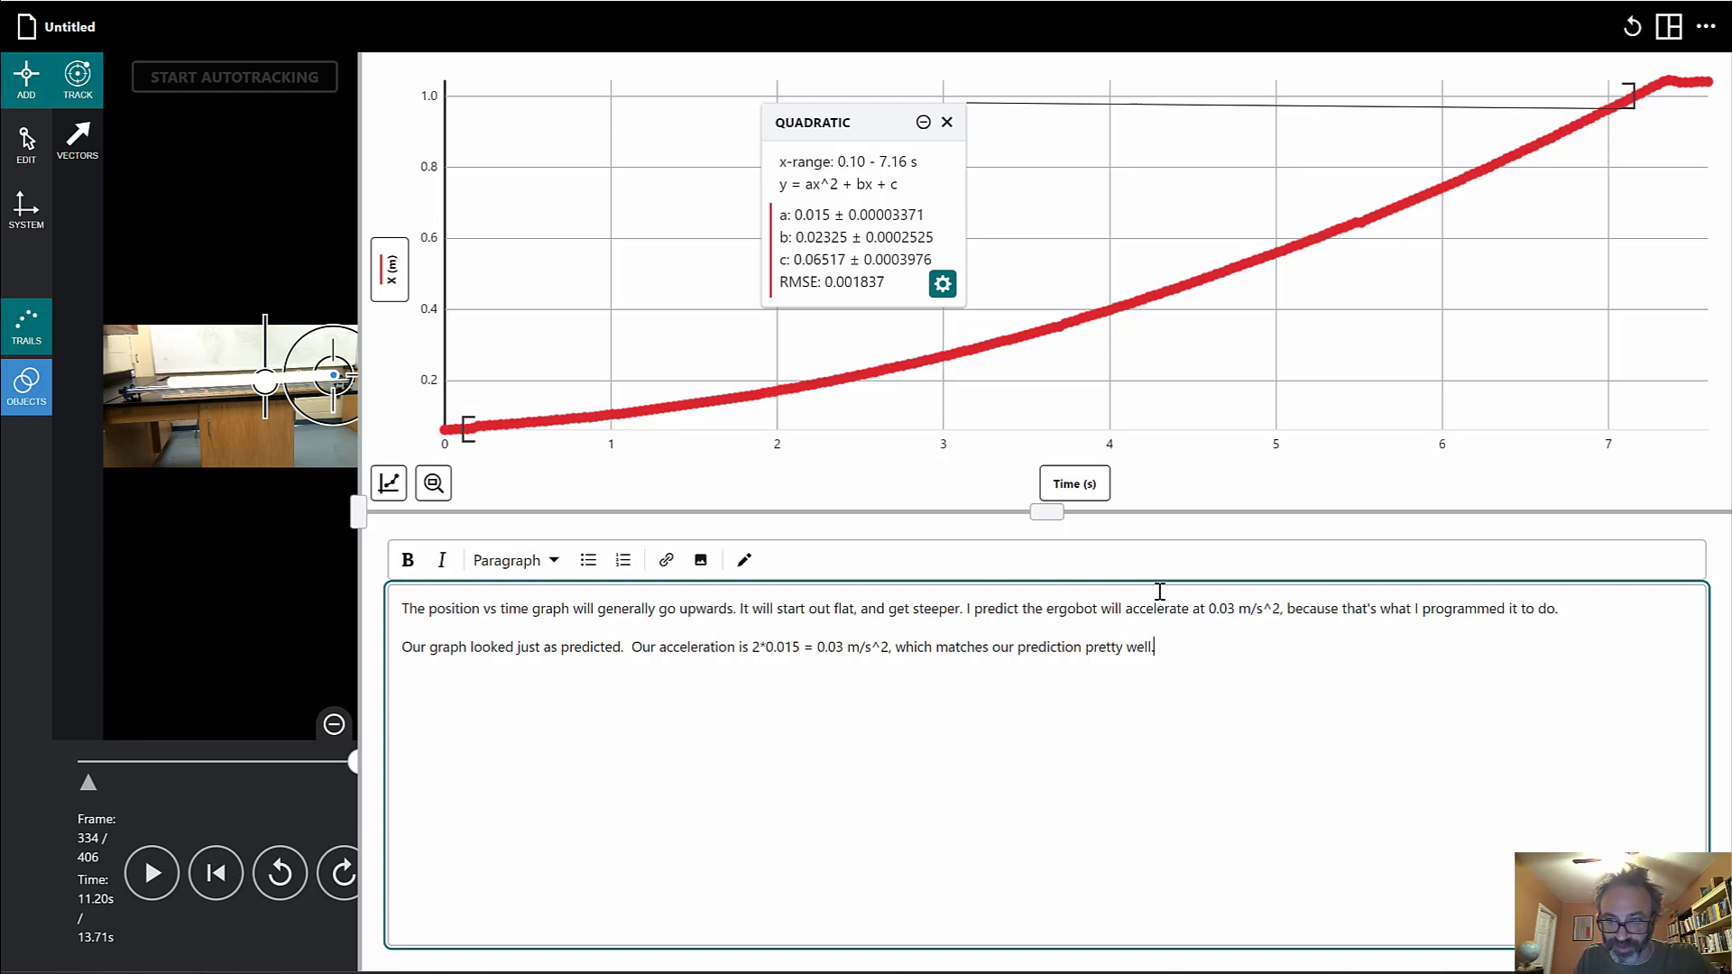
- Compare the predicted acceleration in the notes with the acceleration calculated from the fit
left_click(1210, 610)
key("shift+End")
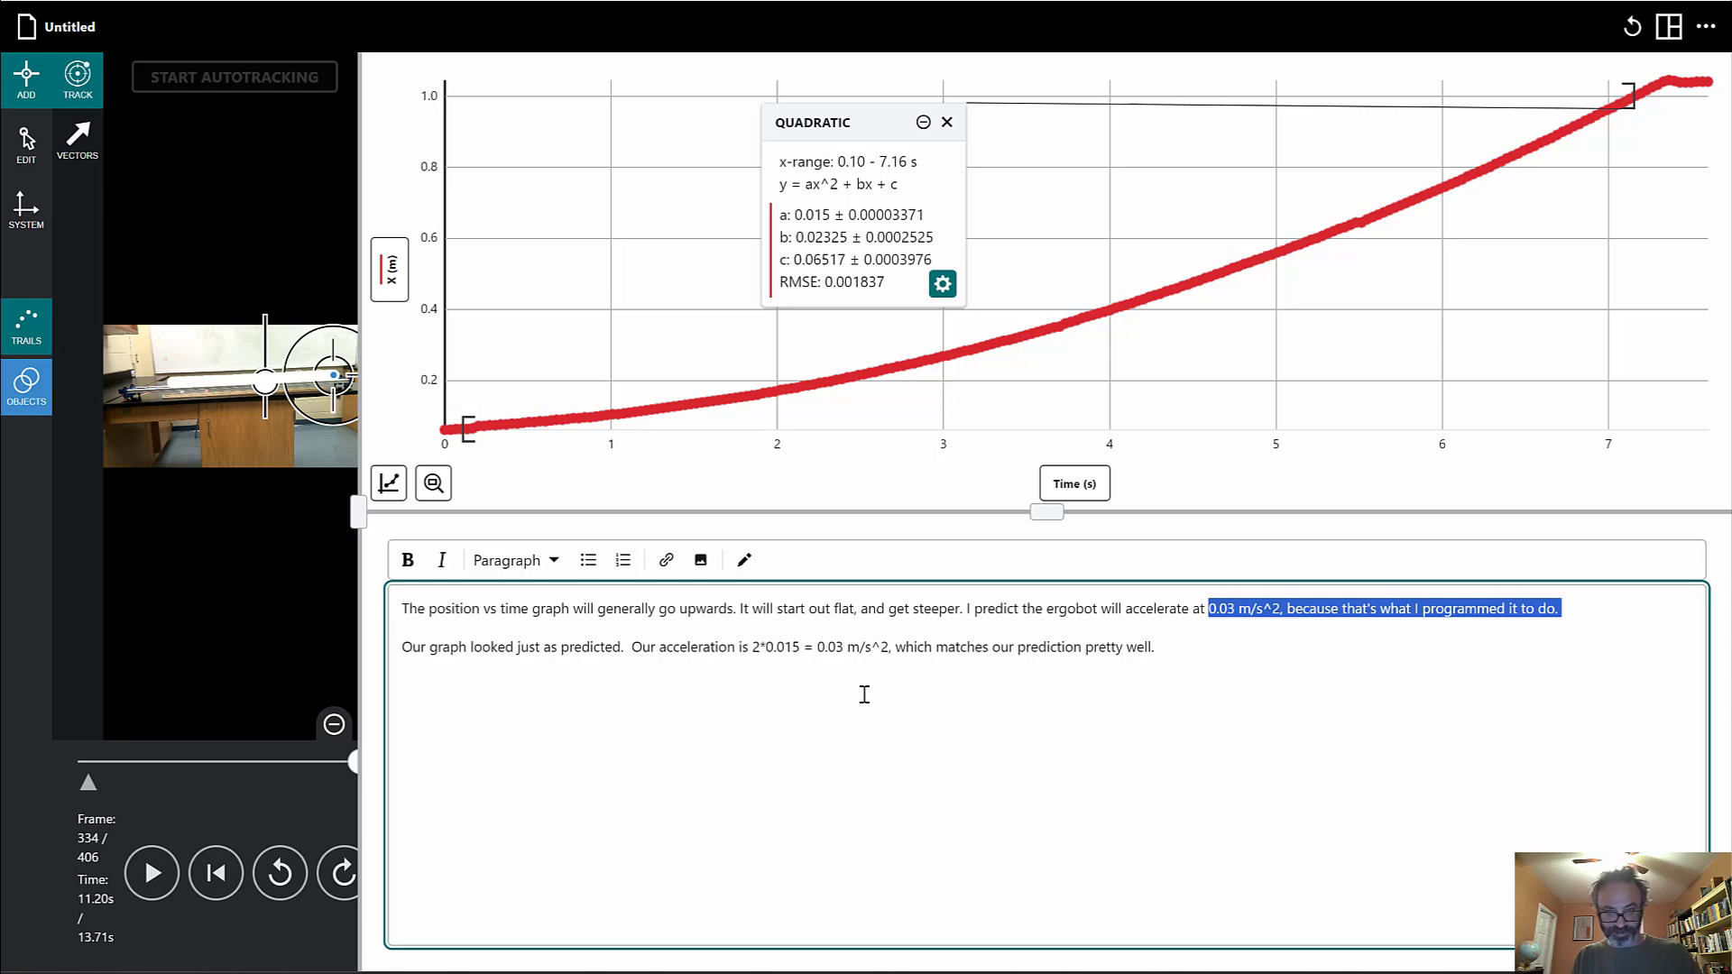
left_click(817, 647)
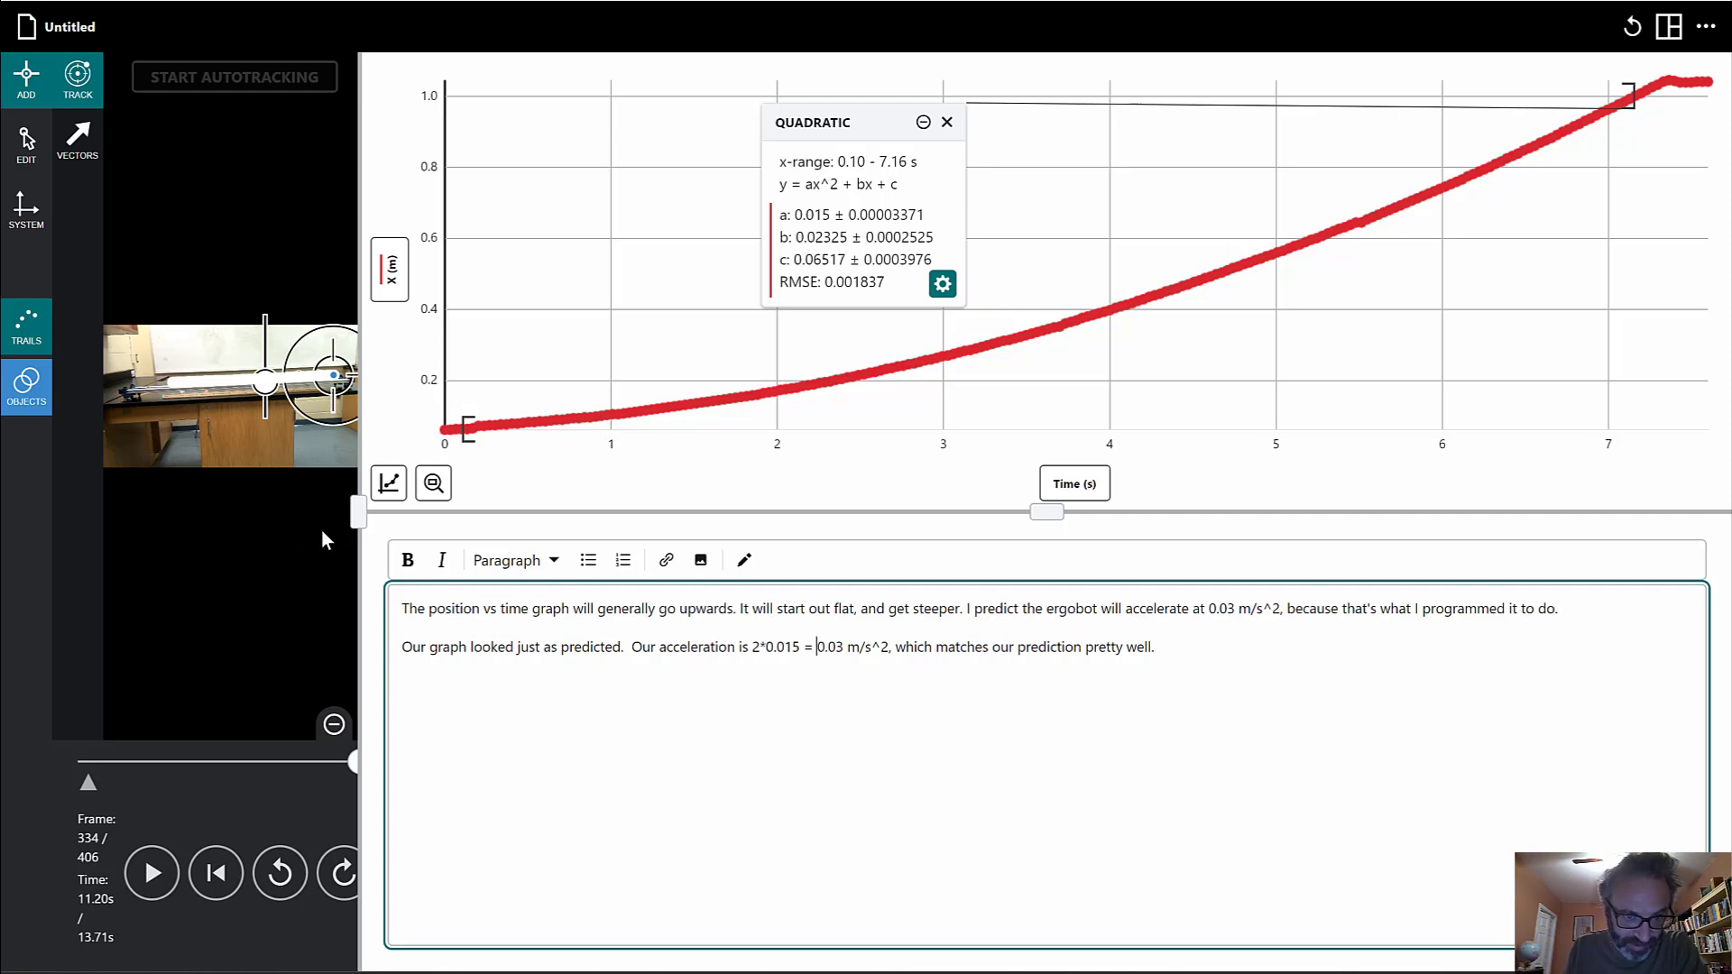
- Widen the video area beside the graph and notes, and move the quadratic fit results clear of the curve
left_click(358, 513)
left_click_drag(358, 513, 361, 513)
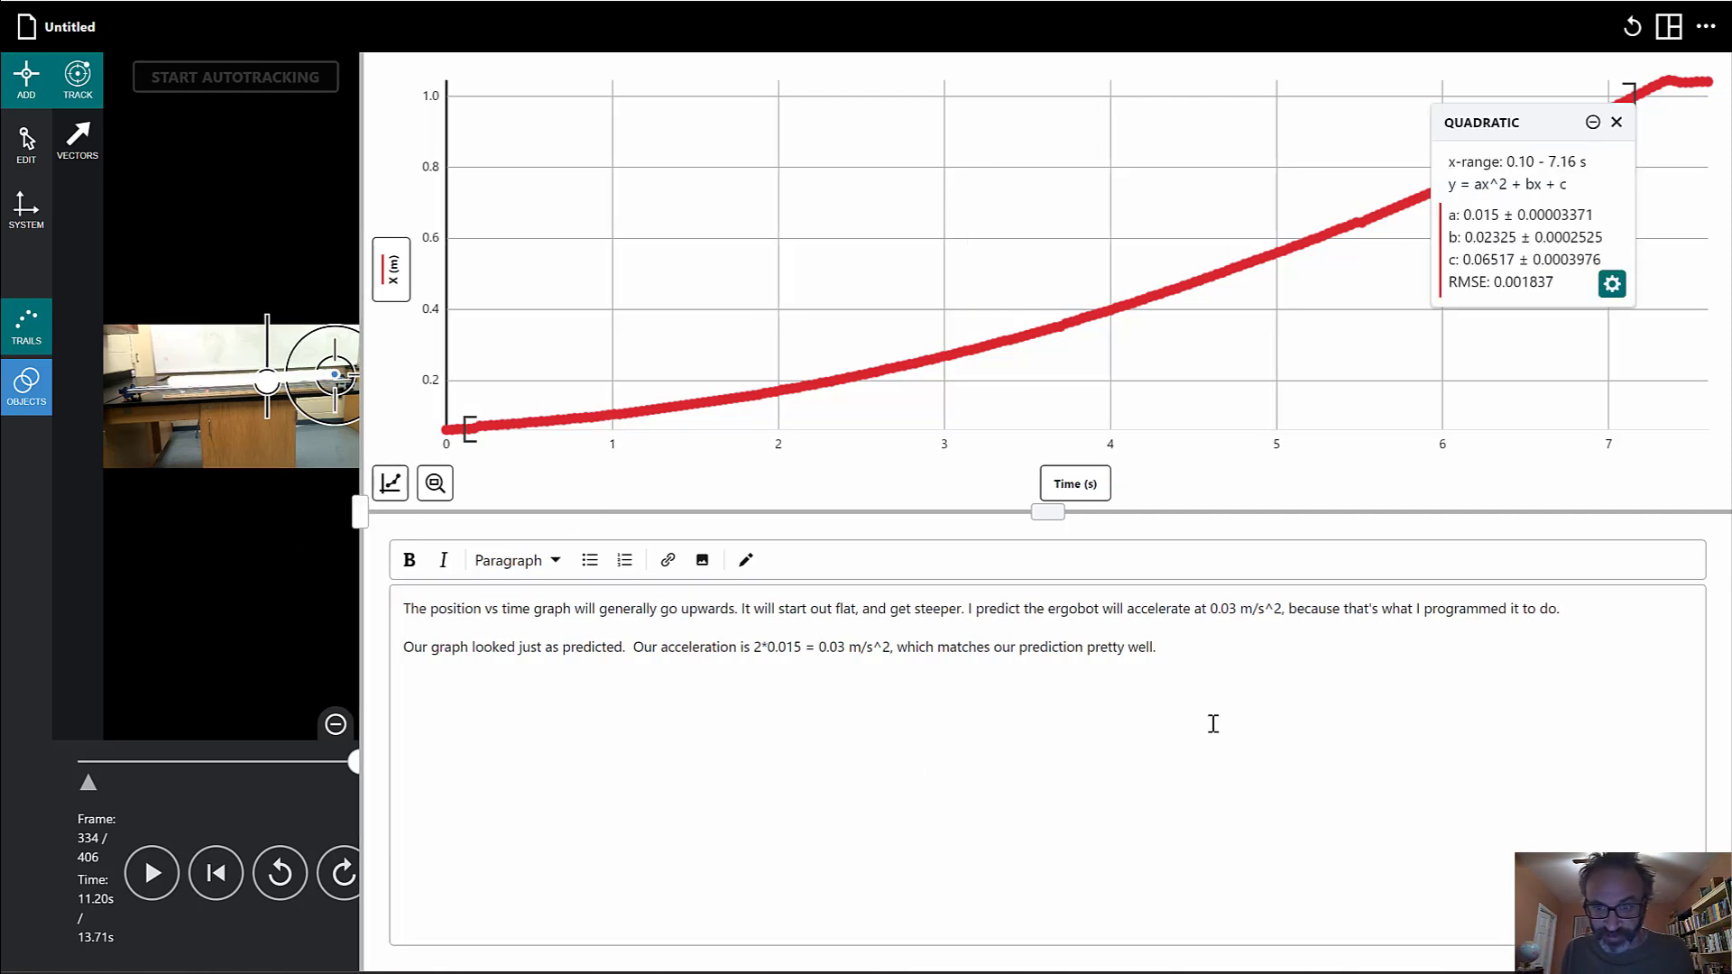
left_click(1164, 671)
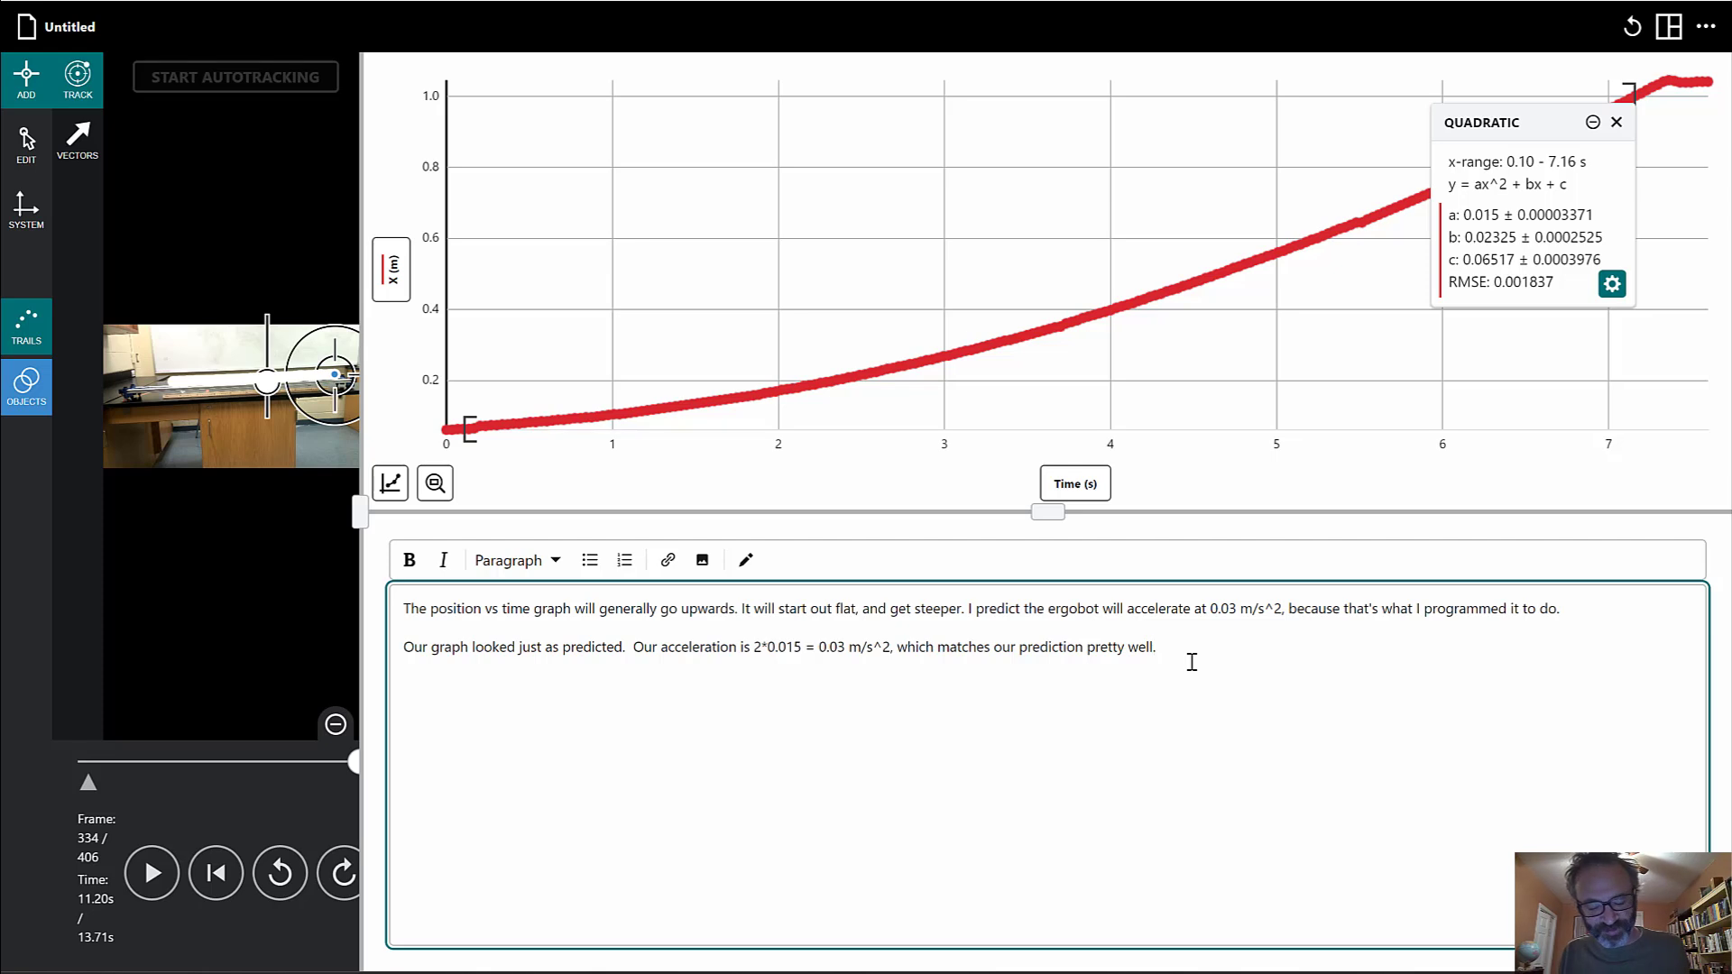
triple_click(1179, 649)
left_click(928, 827)
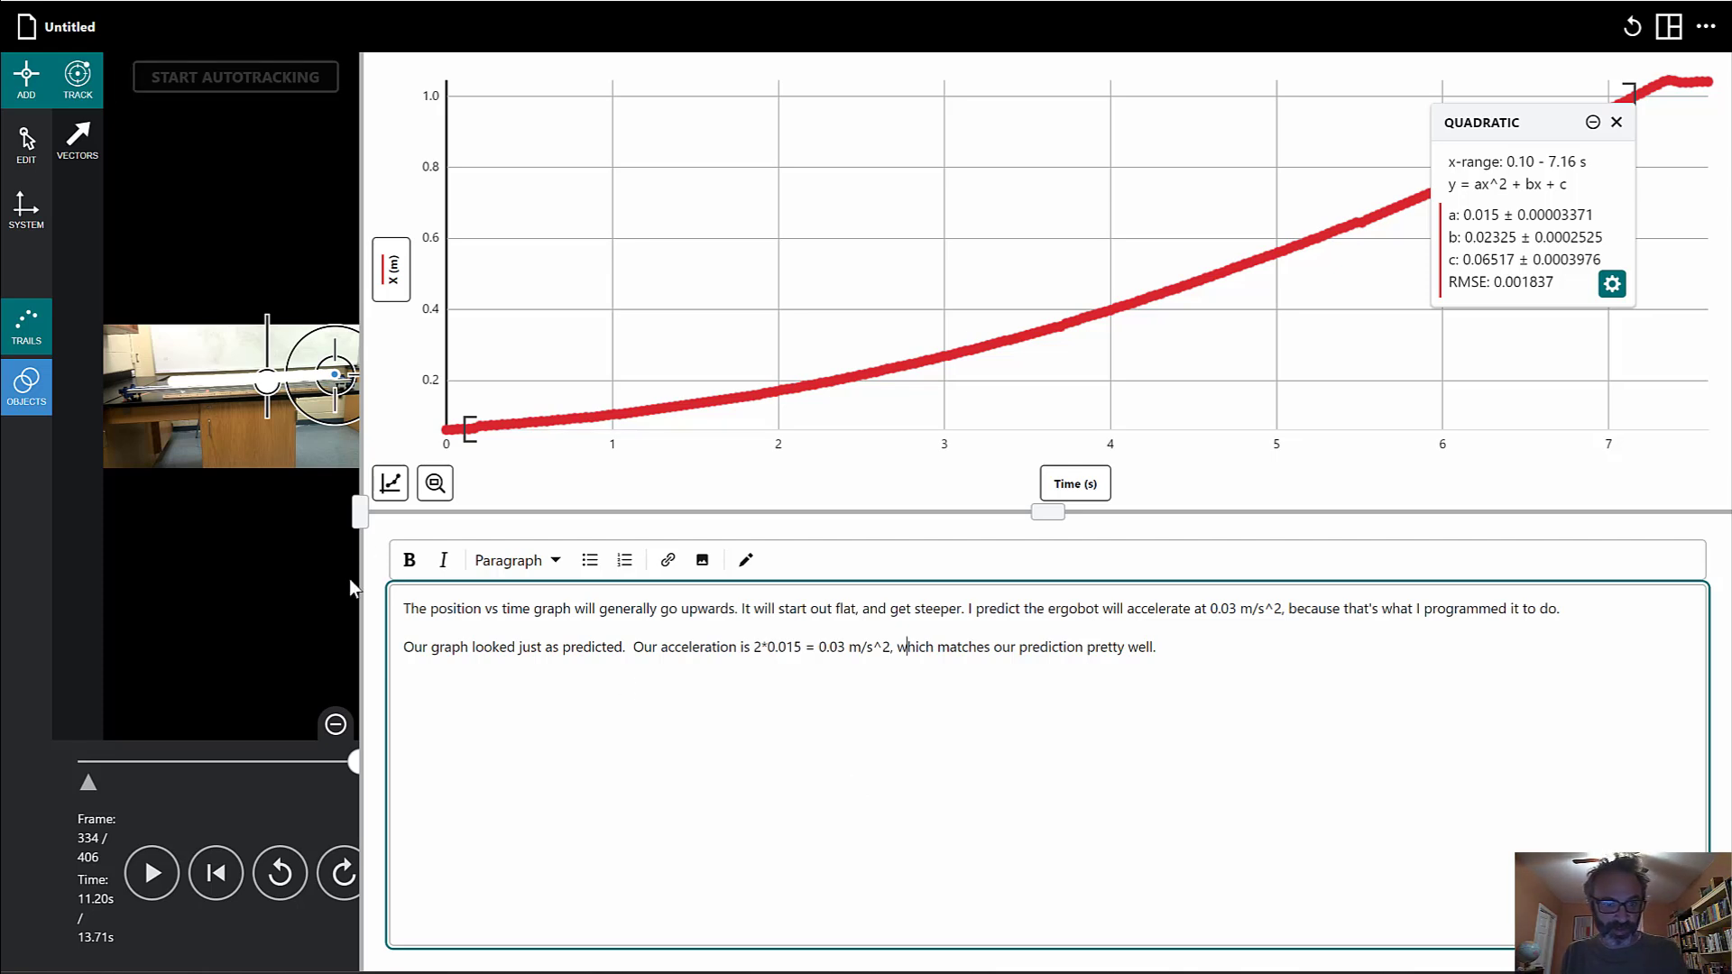
left_click_drag(366, 506, 1041, 531)
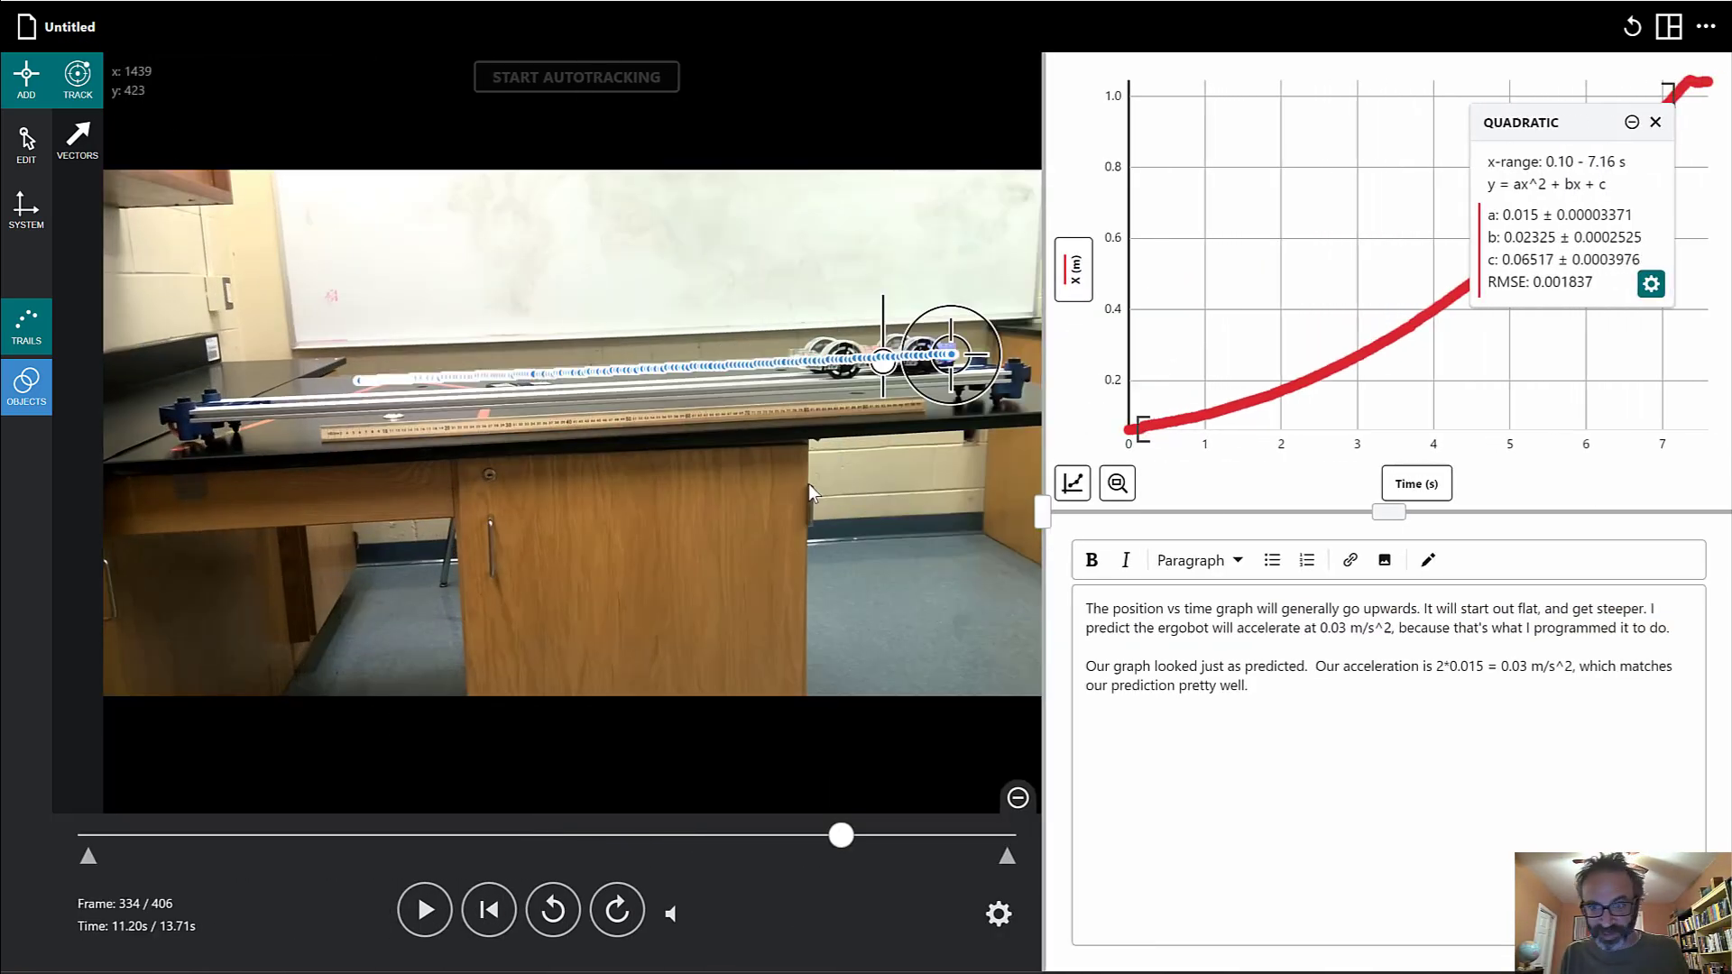
left_click_drag(1506, 200, 1236, 197)
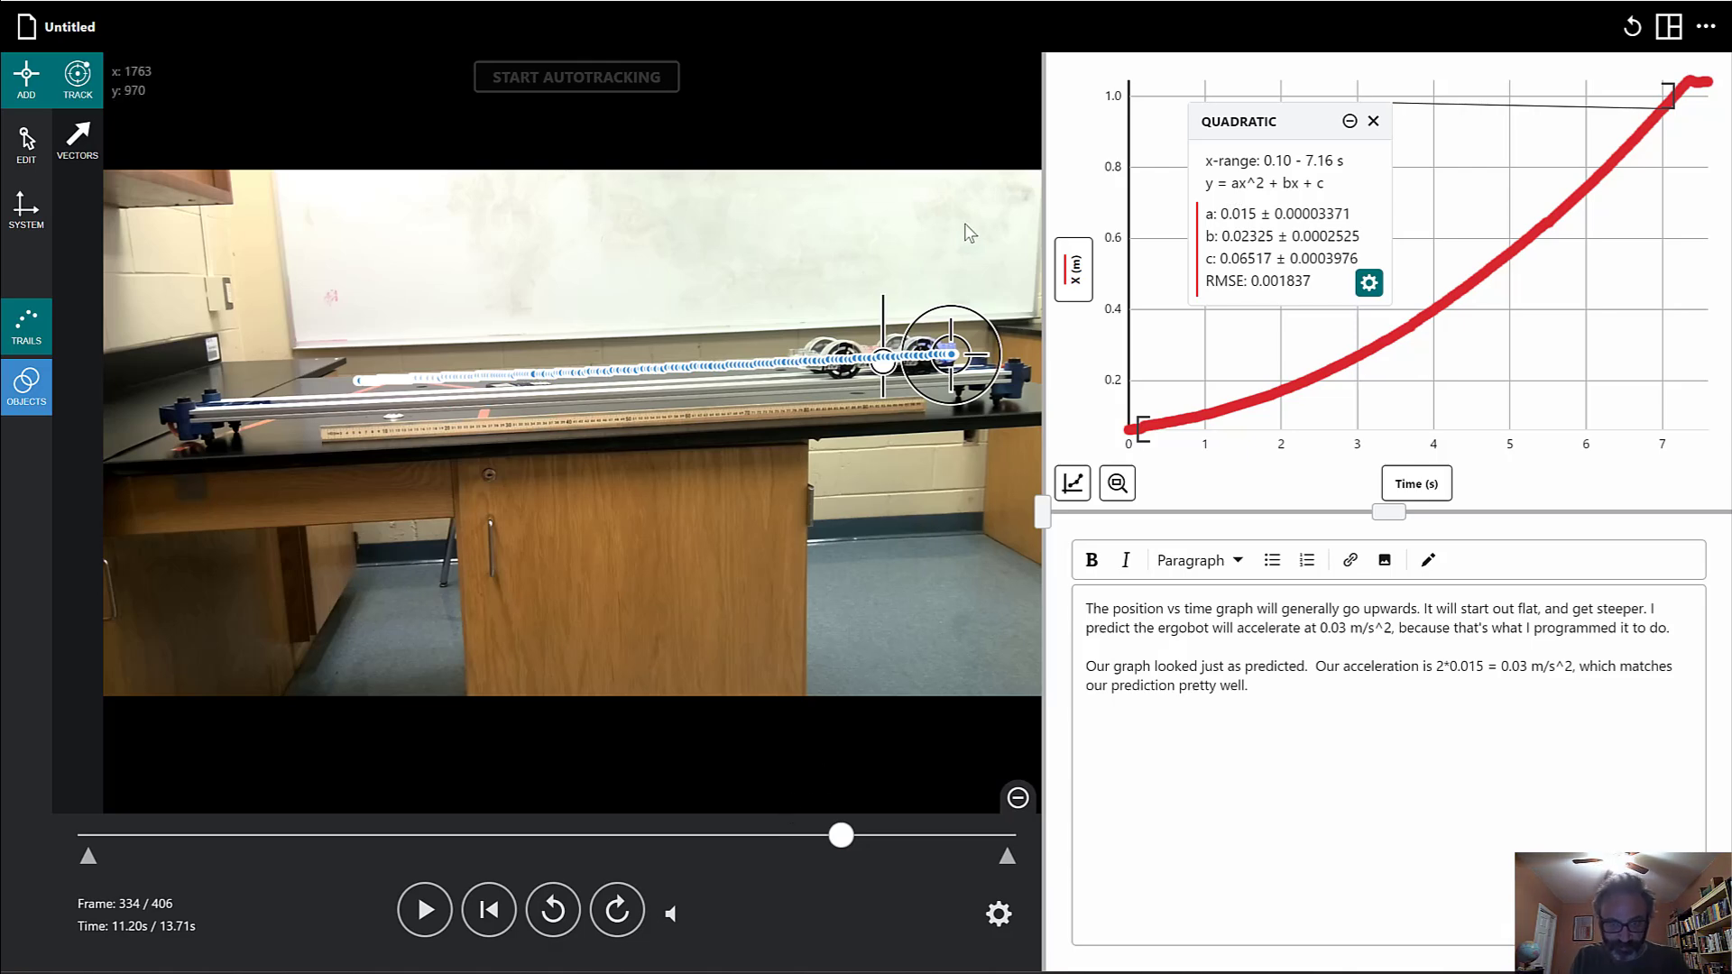
- Open the export options and switch to the PDF output
left_click(57, 31)
left_click(52, 288)
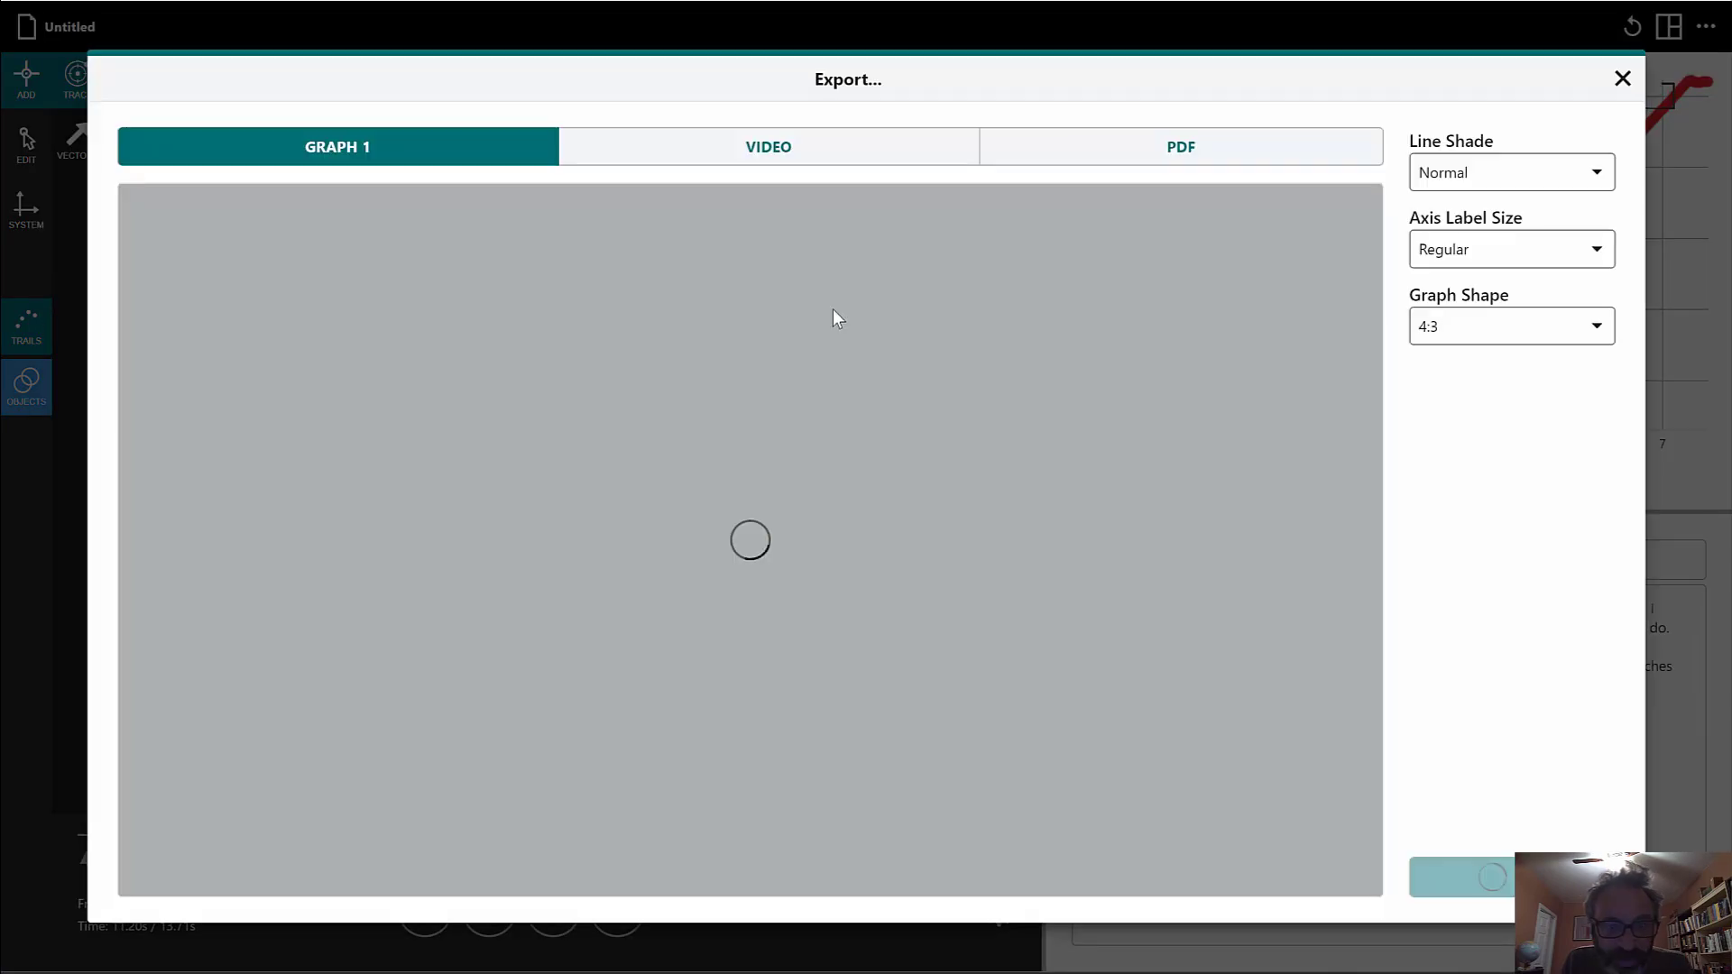
left_click(1175, 154)
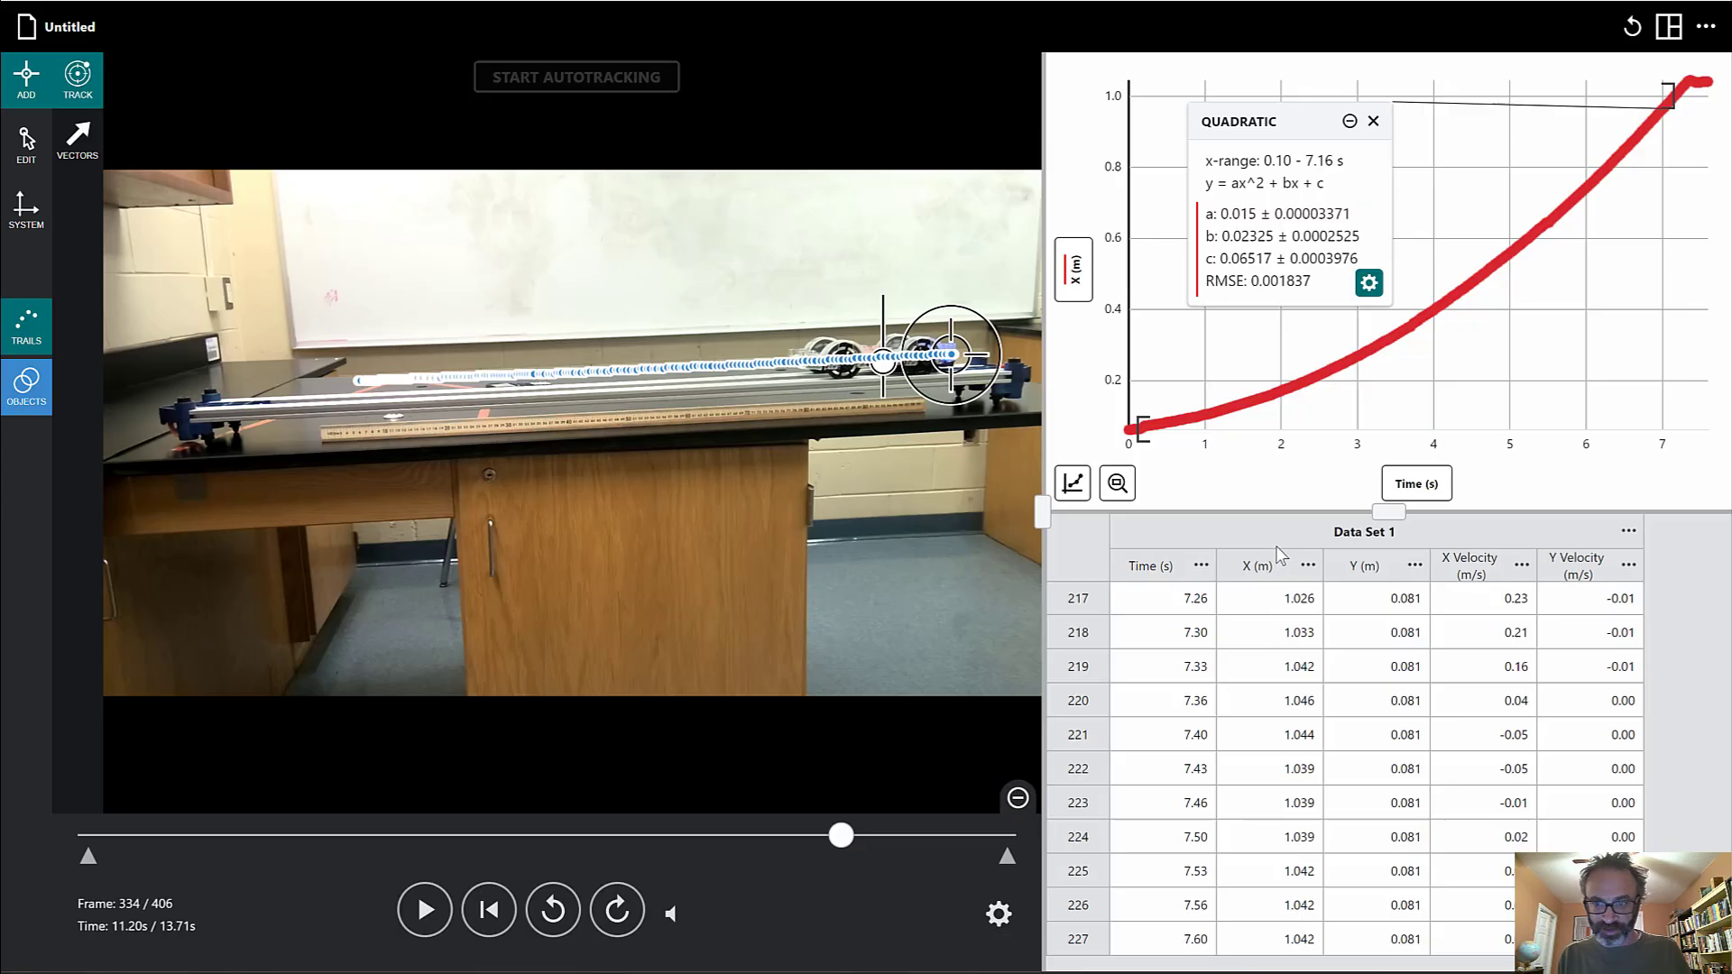
left_click(1344, 538)
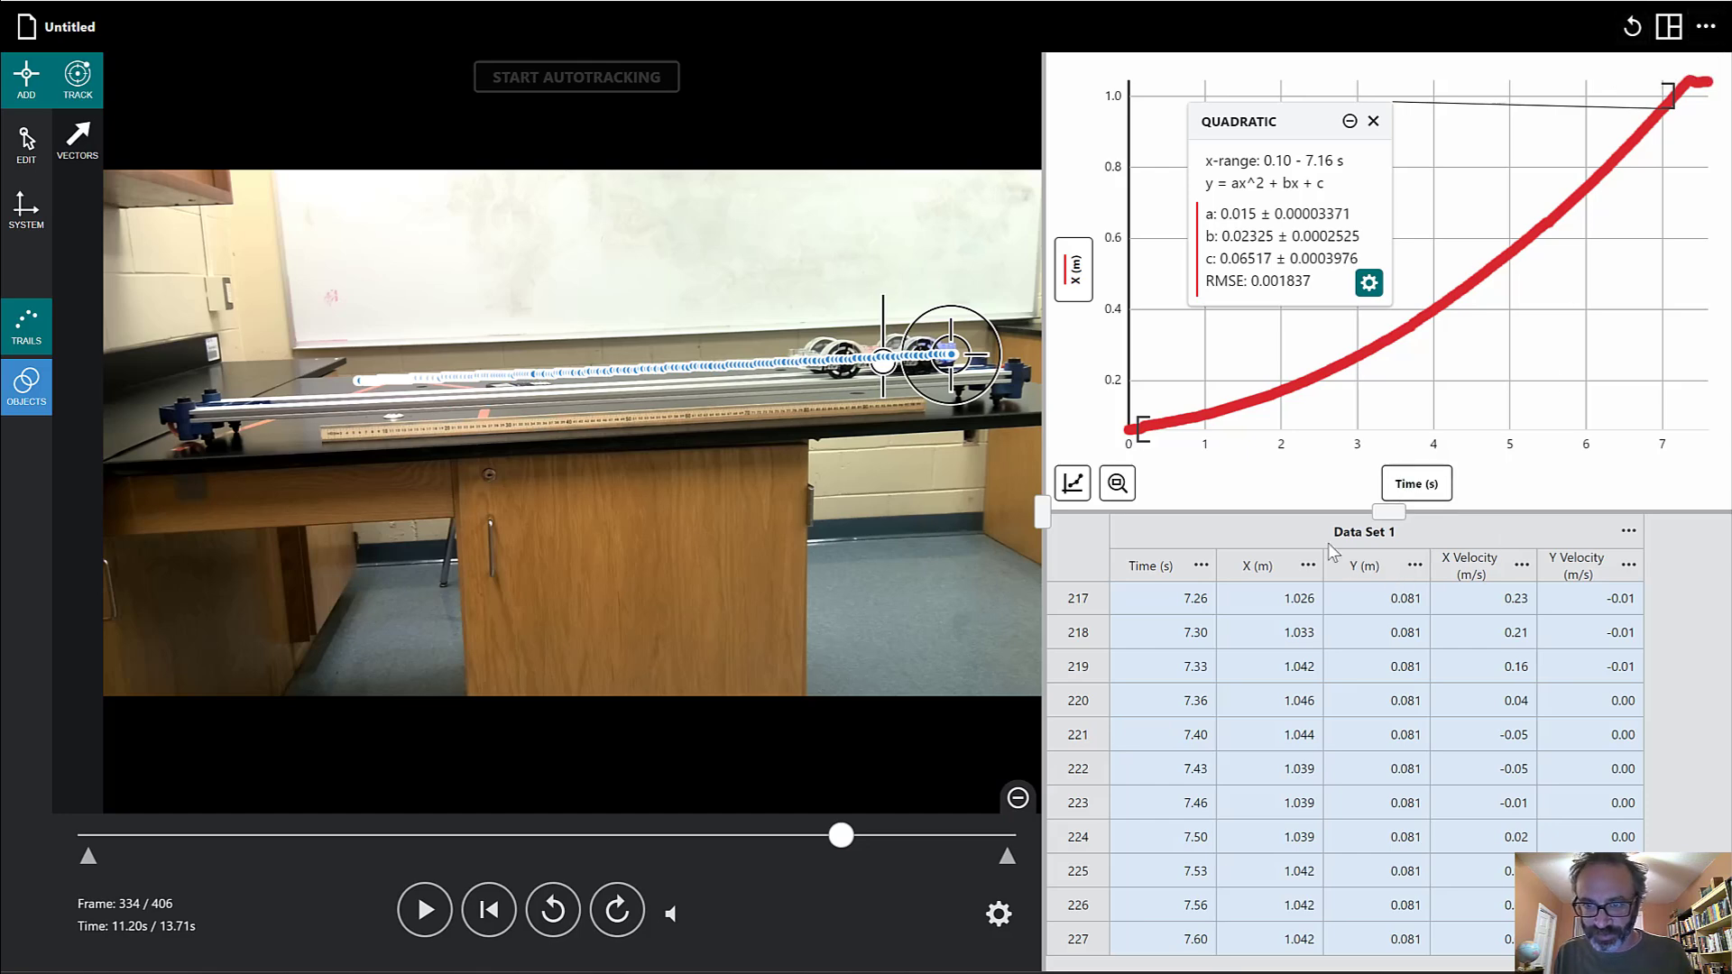
left_click(1361, 531)
left_click(1365, 531)
left_click(1373, 533)
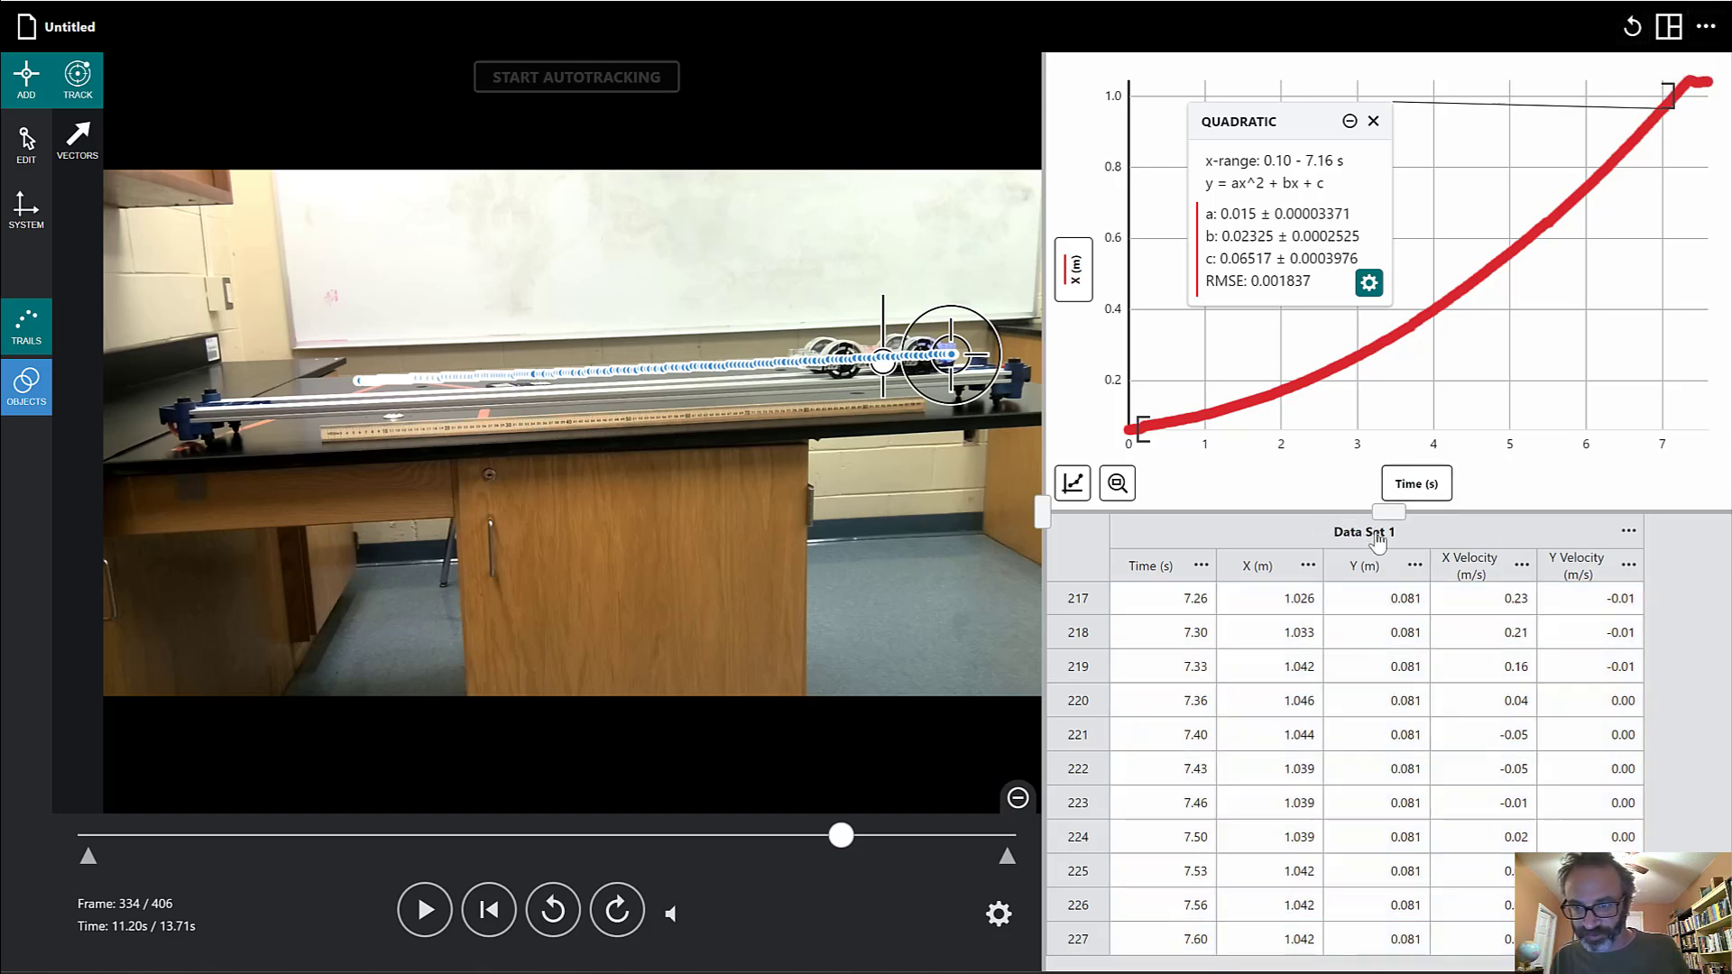
left_click(1377, 537)
- Rename the data set in the table as "Ergobot Video 1"
left_click(1628, 530)
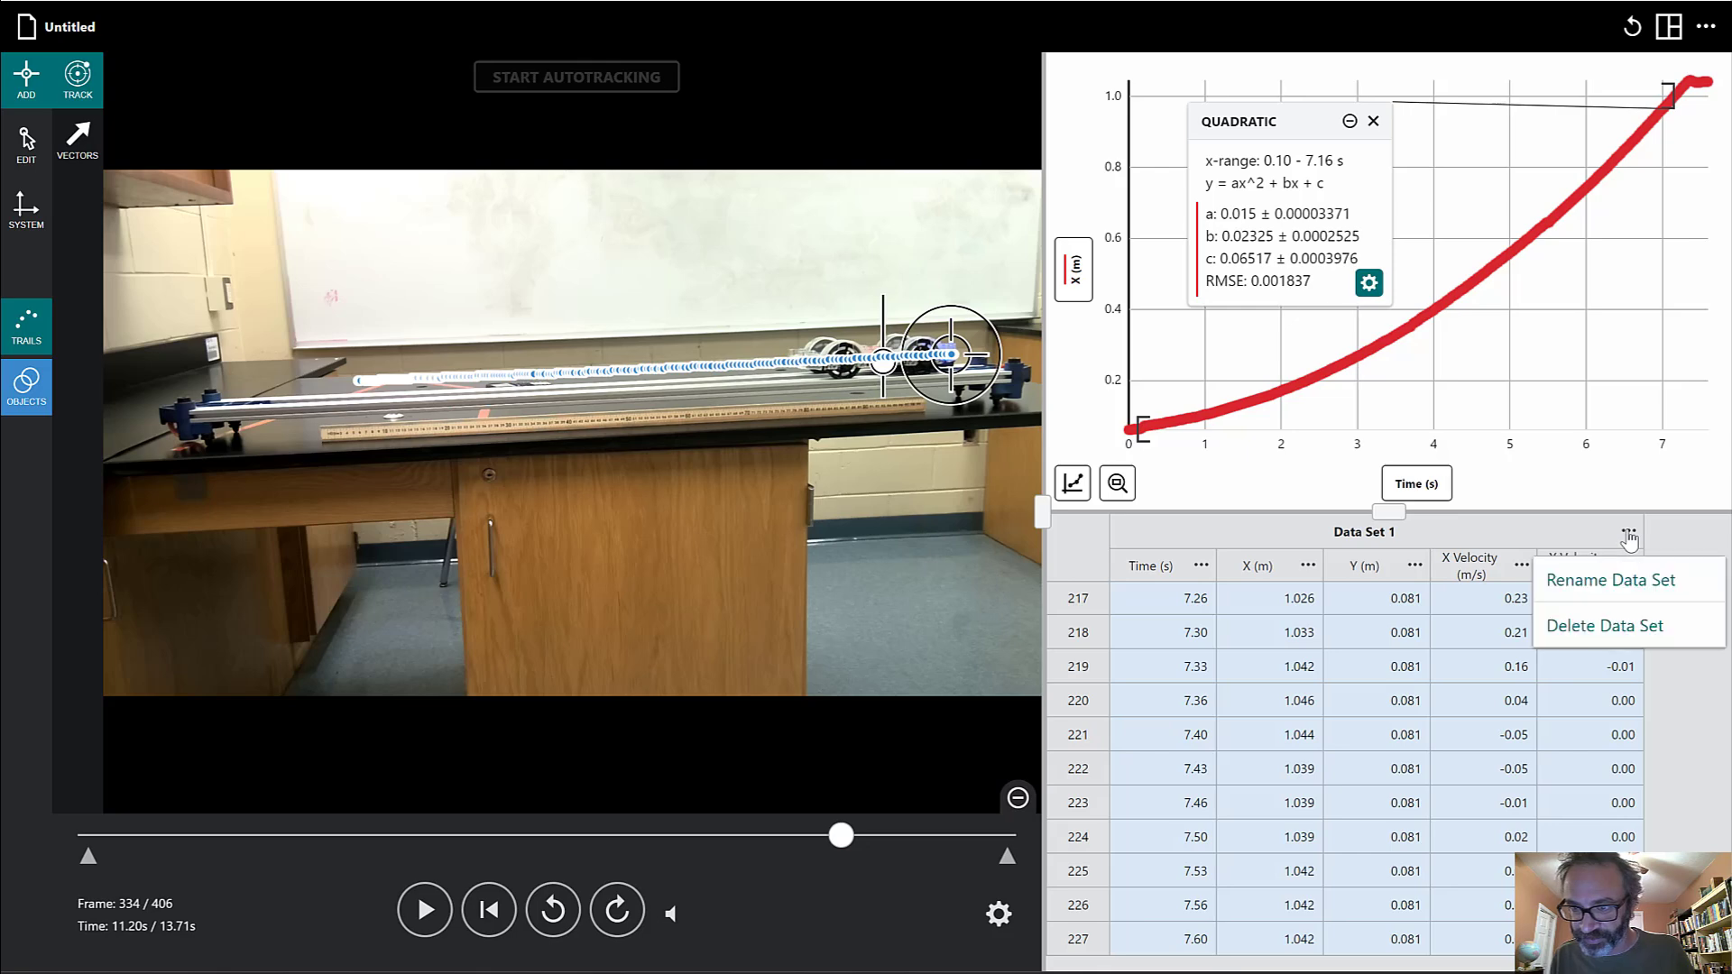
left_click(1611, 584)
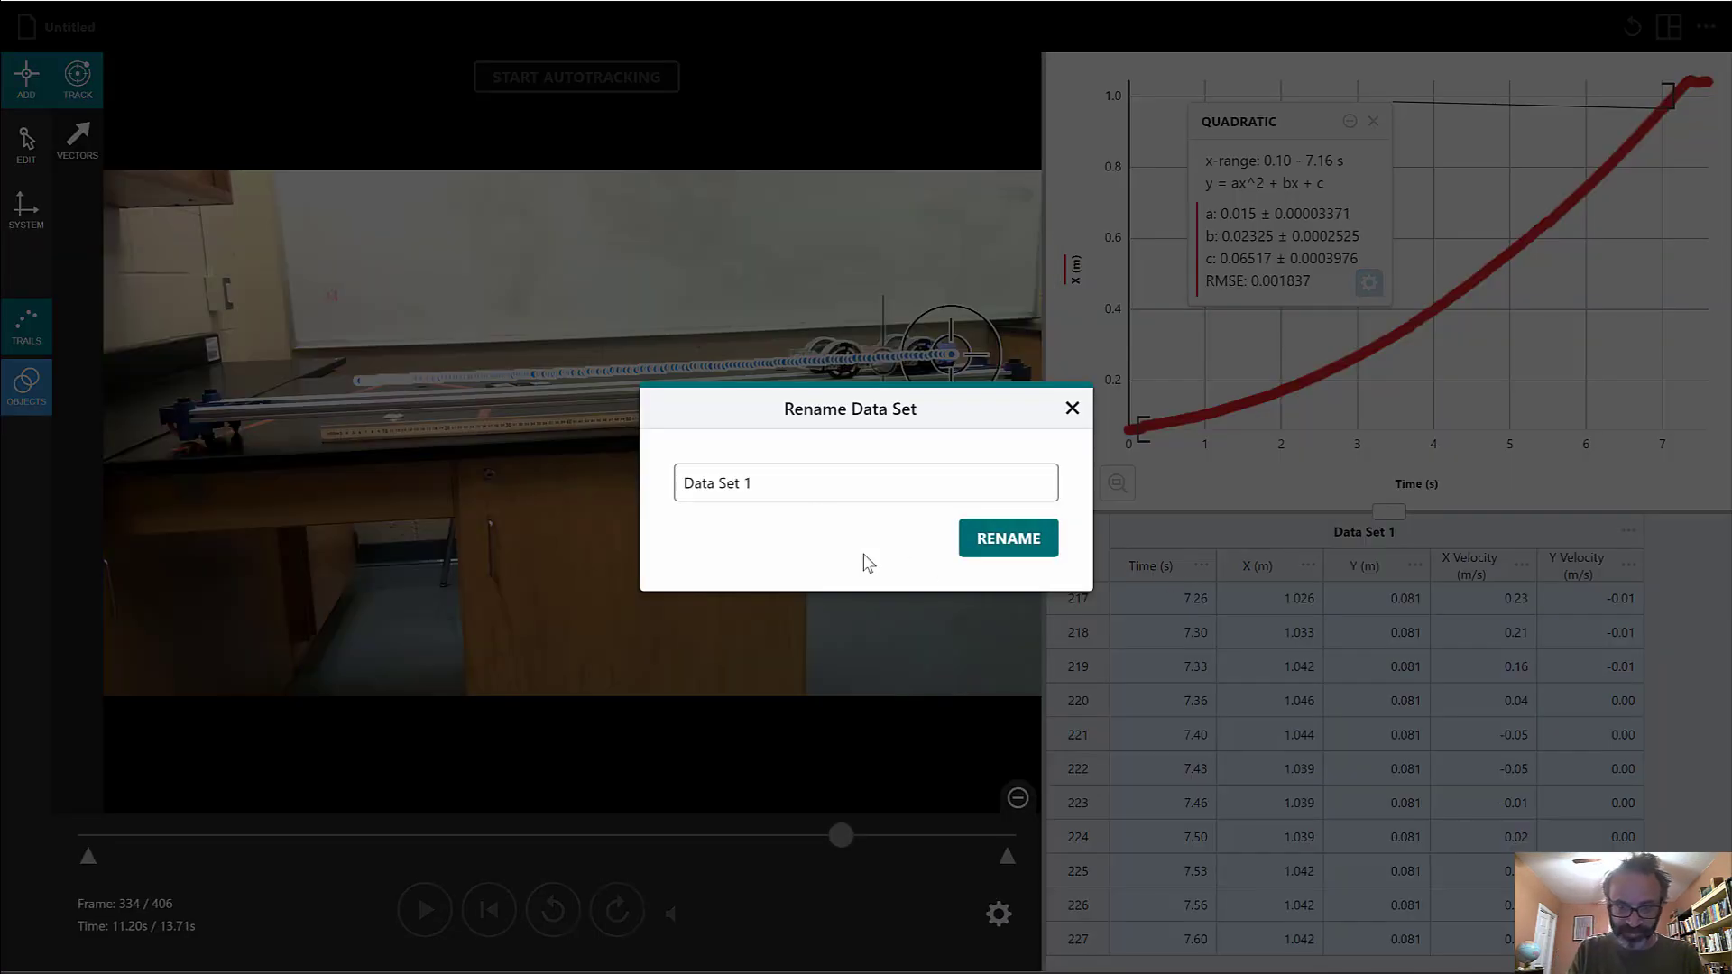
left_click(766, 483)
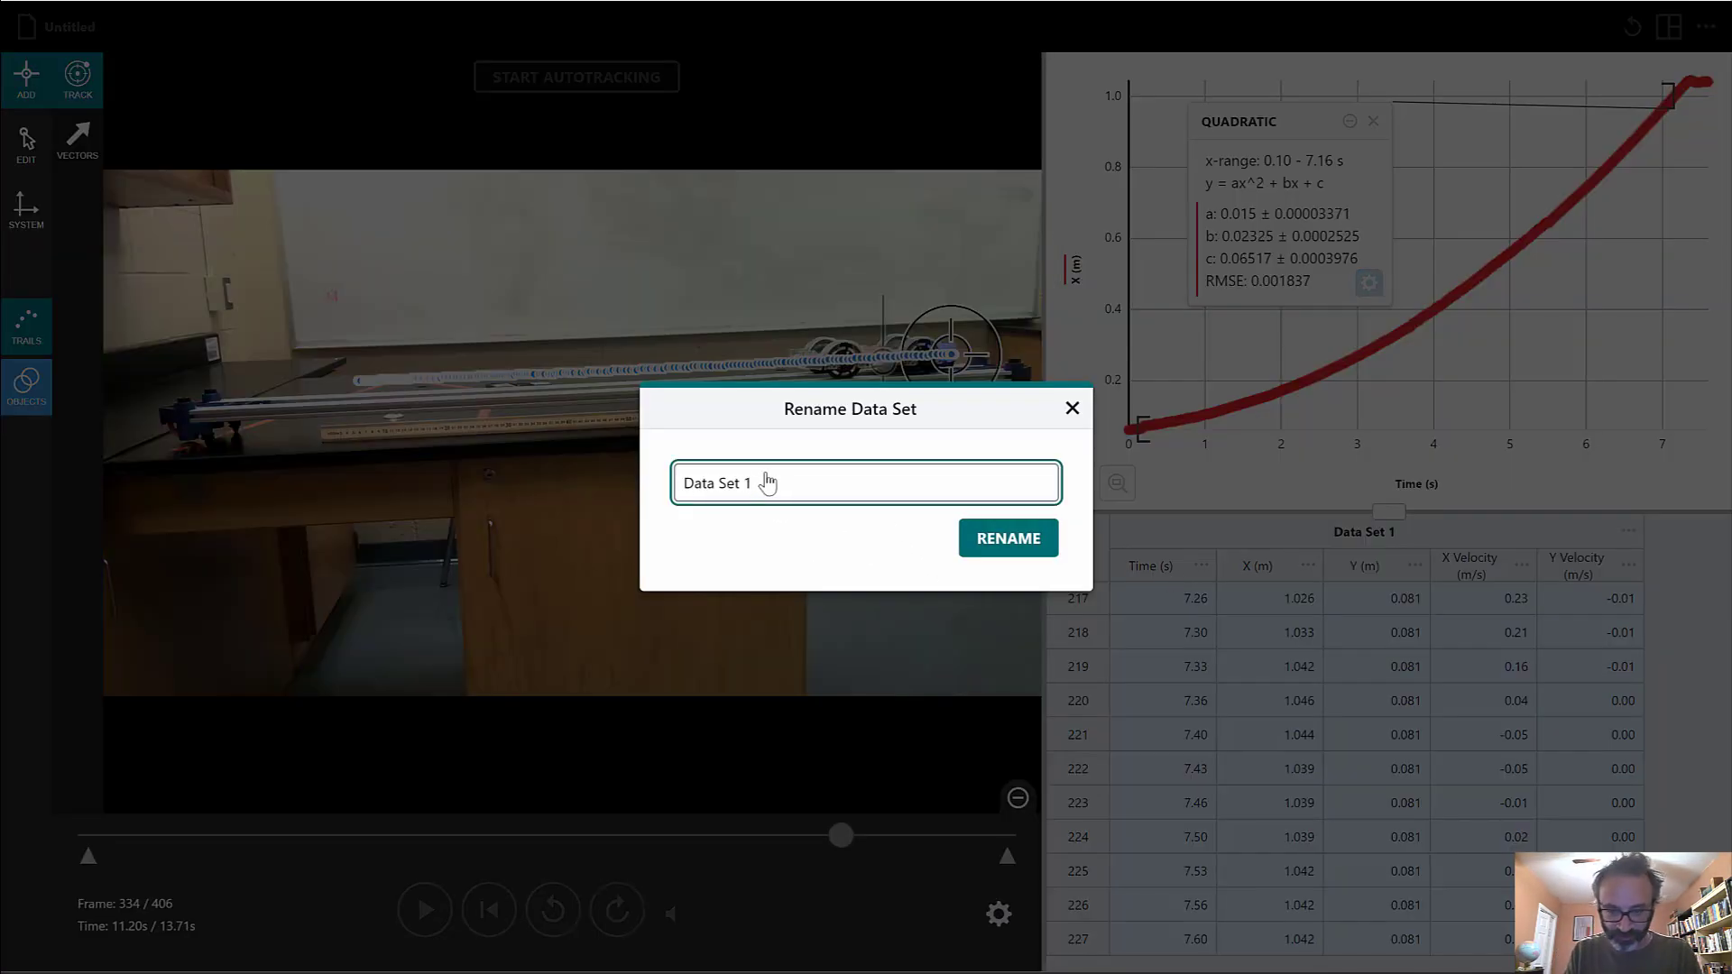
key("BackSpace")
key("BackSpace")
key("BackSpace")
key("BackSpace")
key("BackSpace")
key("BackSpace")
key("BackSpace")
key("BackSpace")
key("BackSpace")
type("Er")
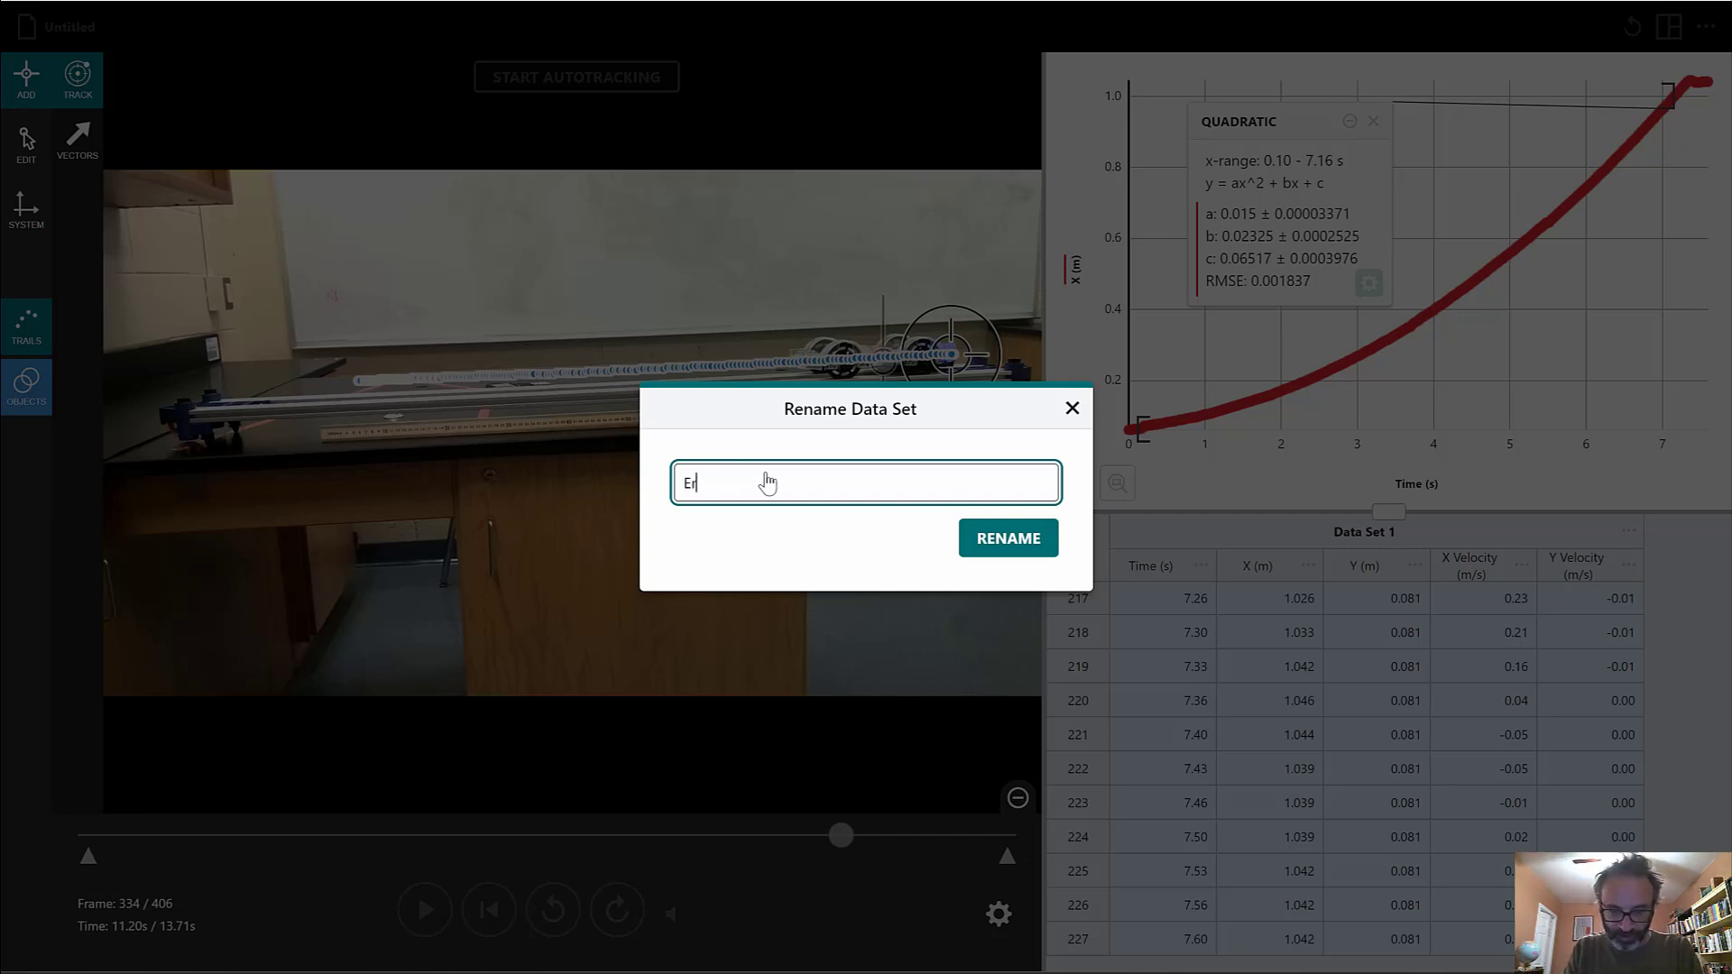
type("gobot Video 1")
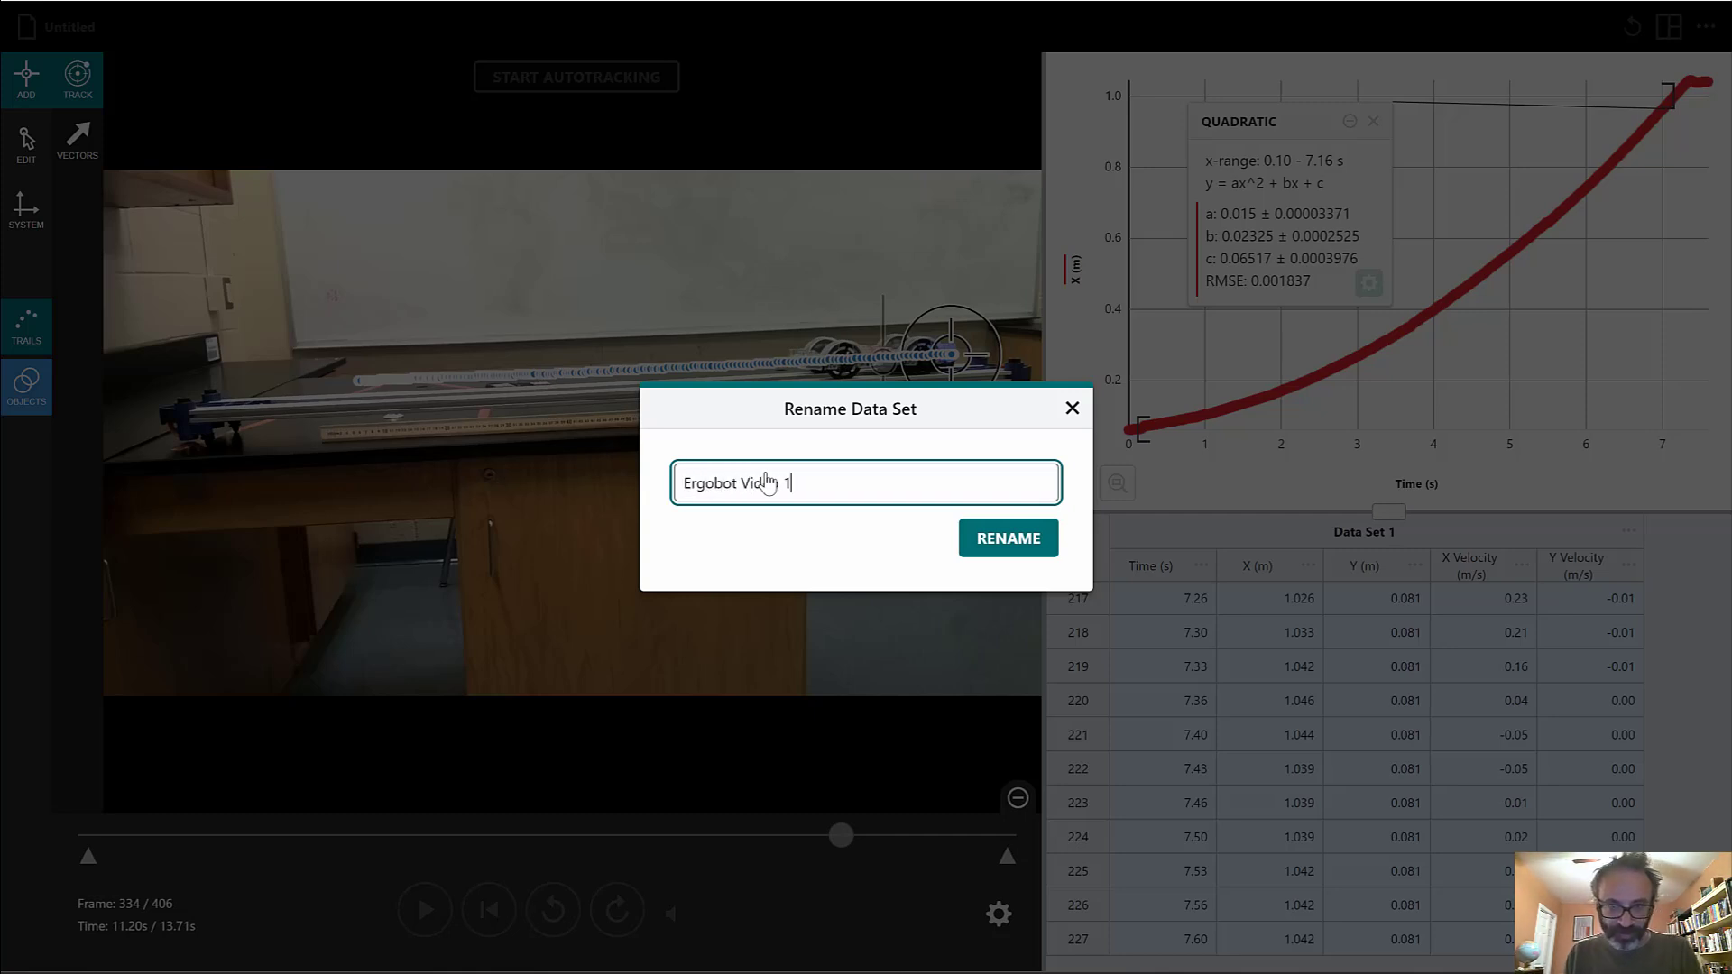
left_click(1010, 537)
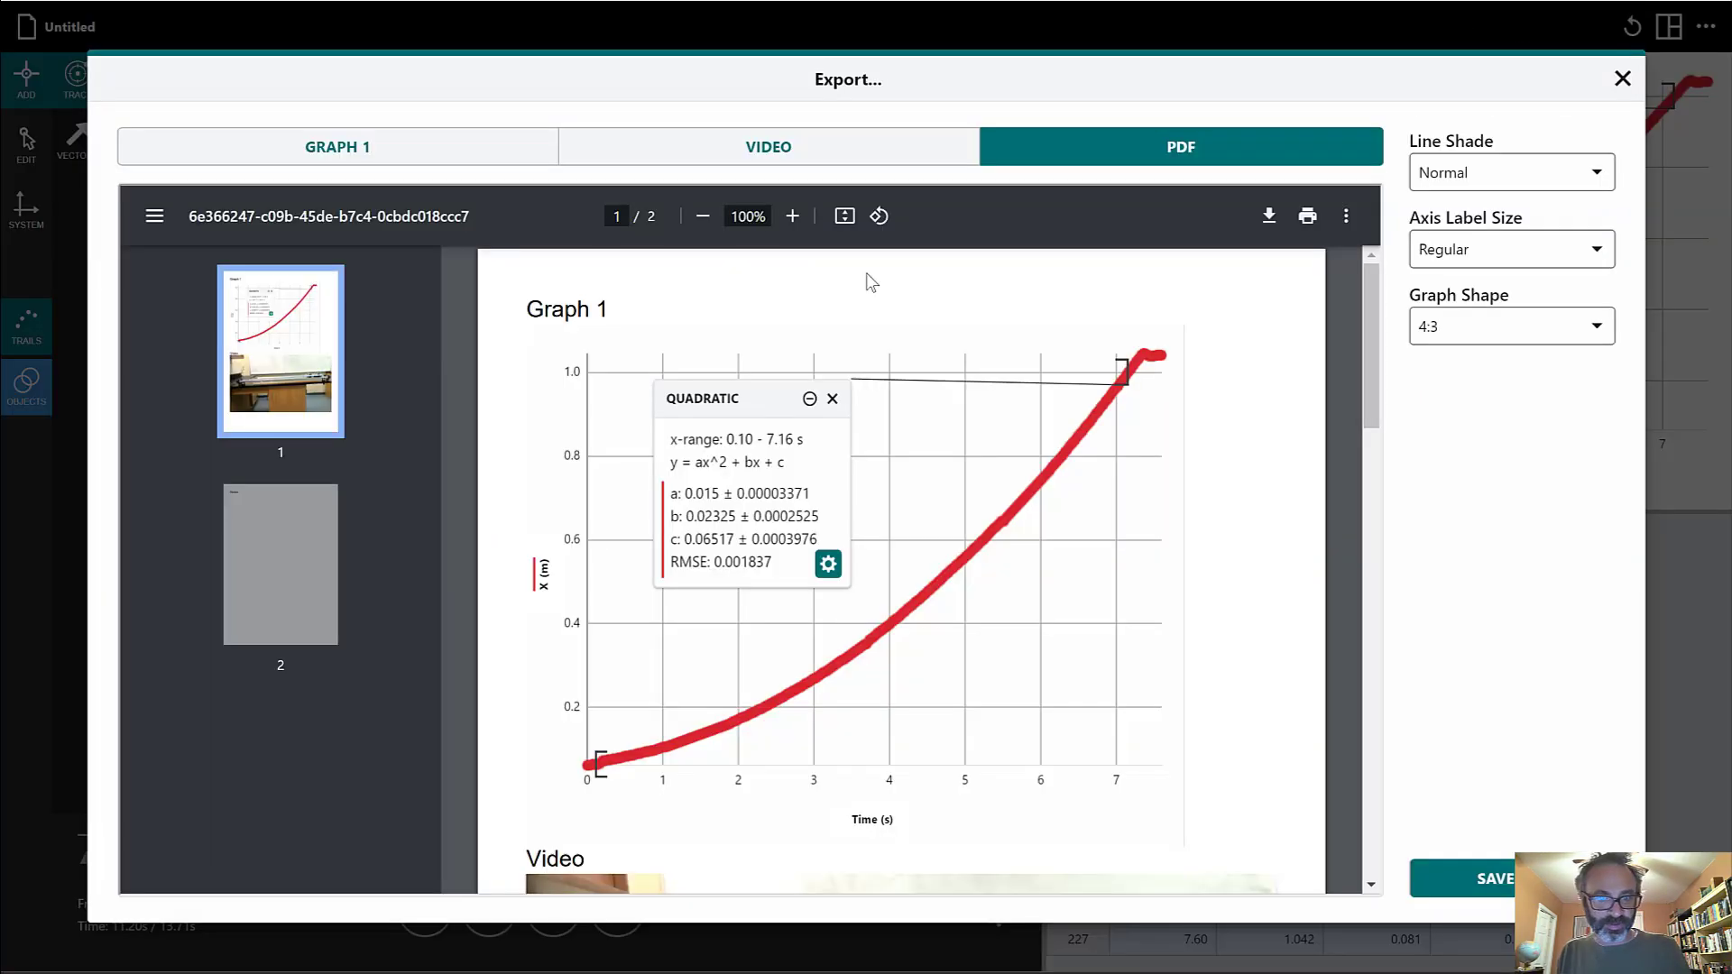
- Review the PDF export containing the graph and video frame, and save it
scroll(687, 473, "down", 10)
scroll(692, 480, "up", 10)
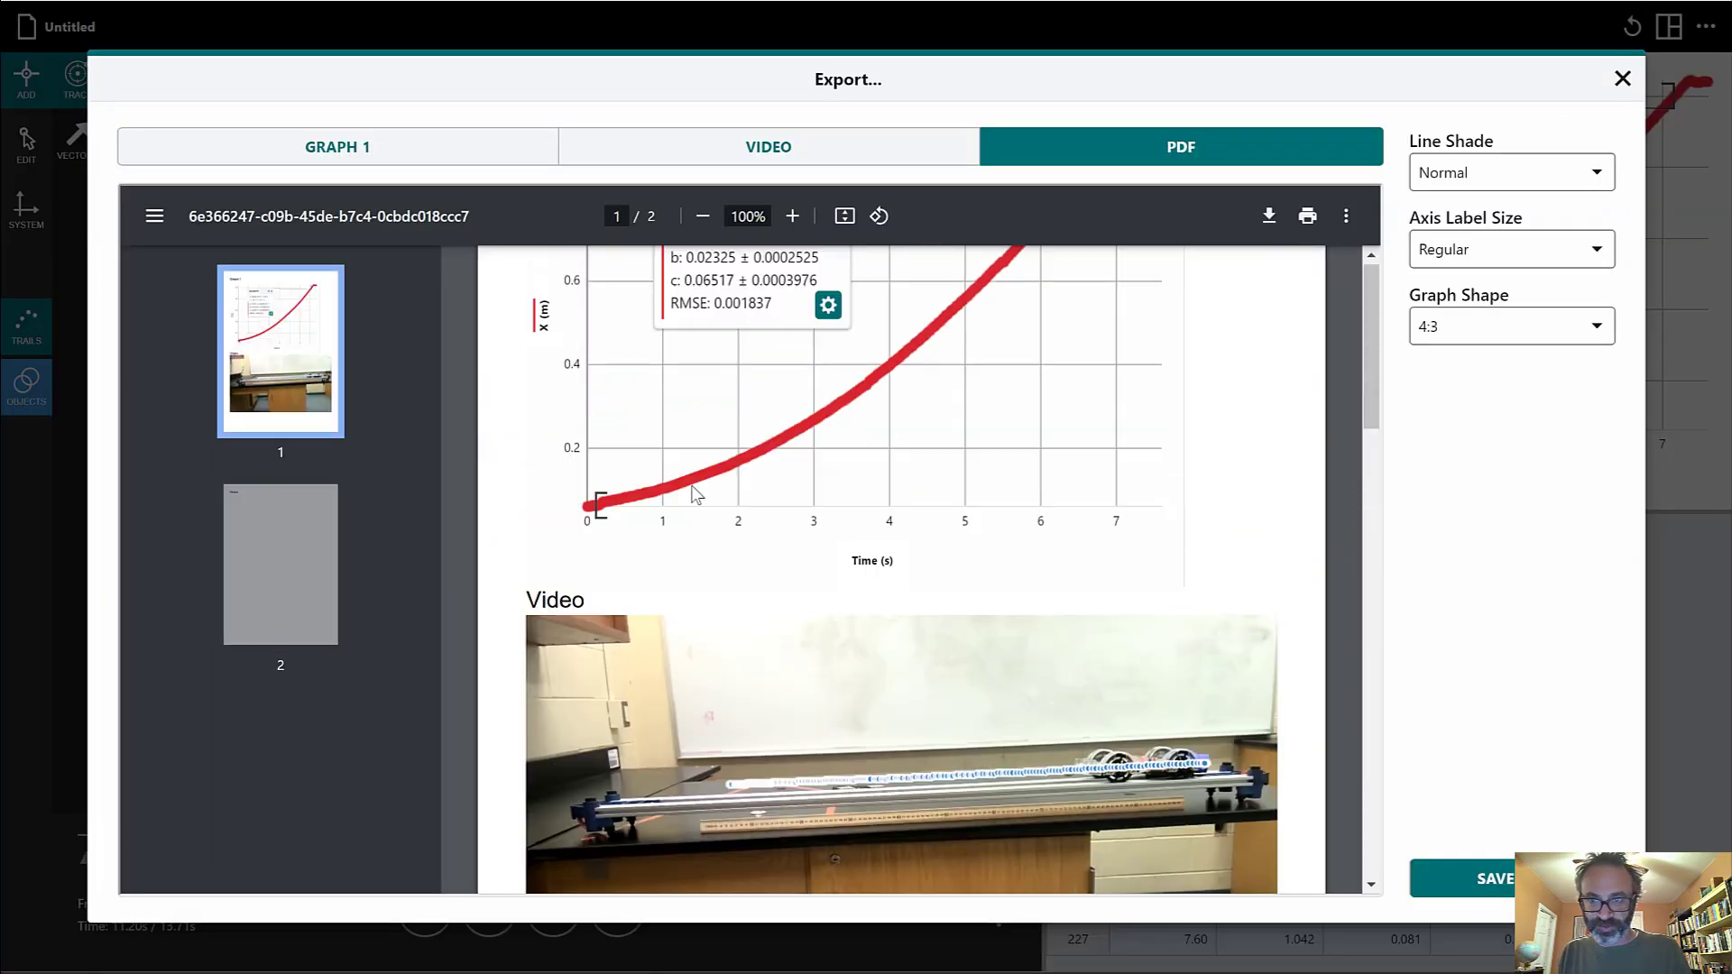
left_click(1507, 884)
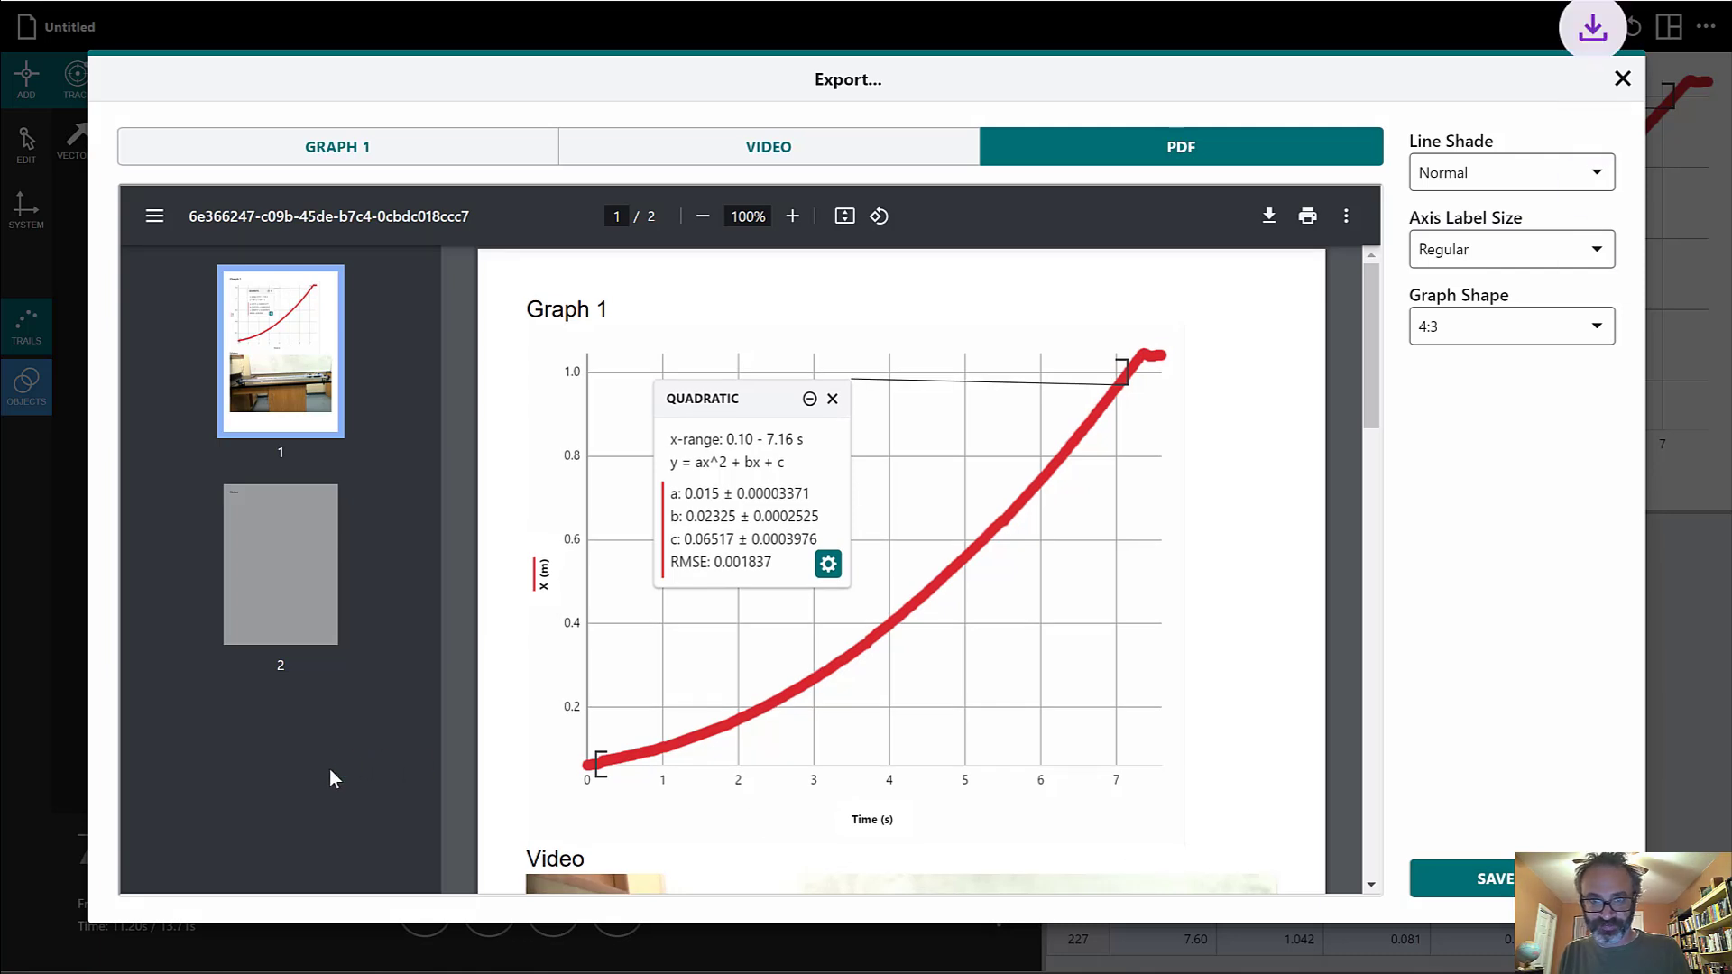